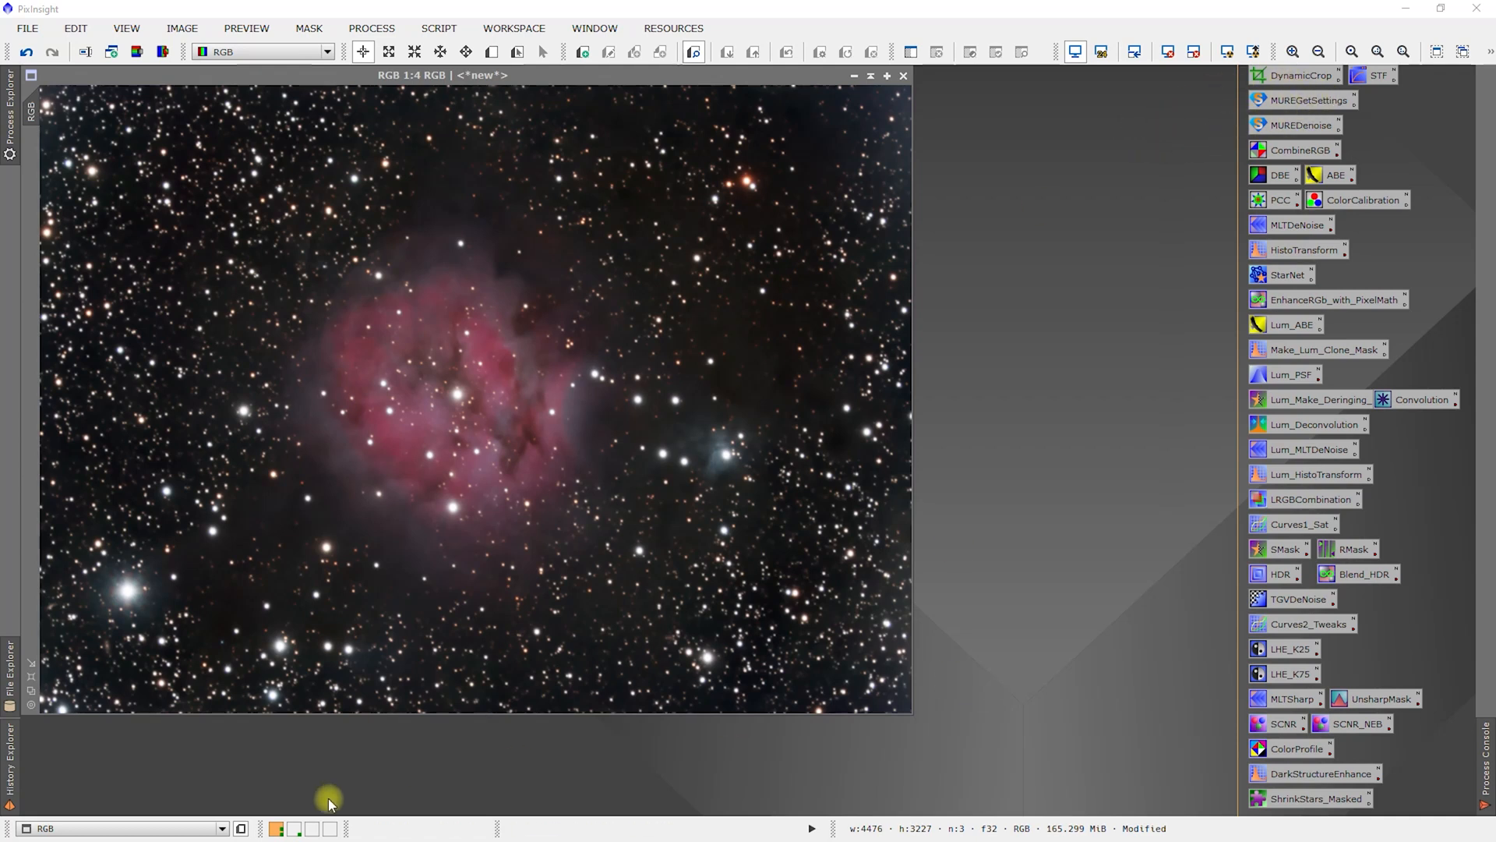
# - Restore the Ha image from its icon in Workspace02 and bring it into Workspace01 with the RGB image
pyautogui.click(294, 829)
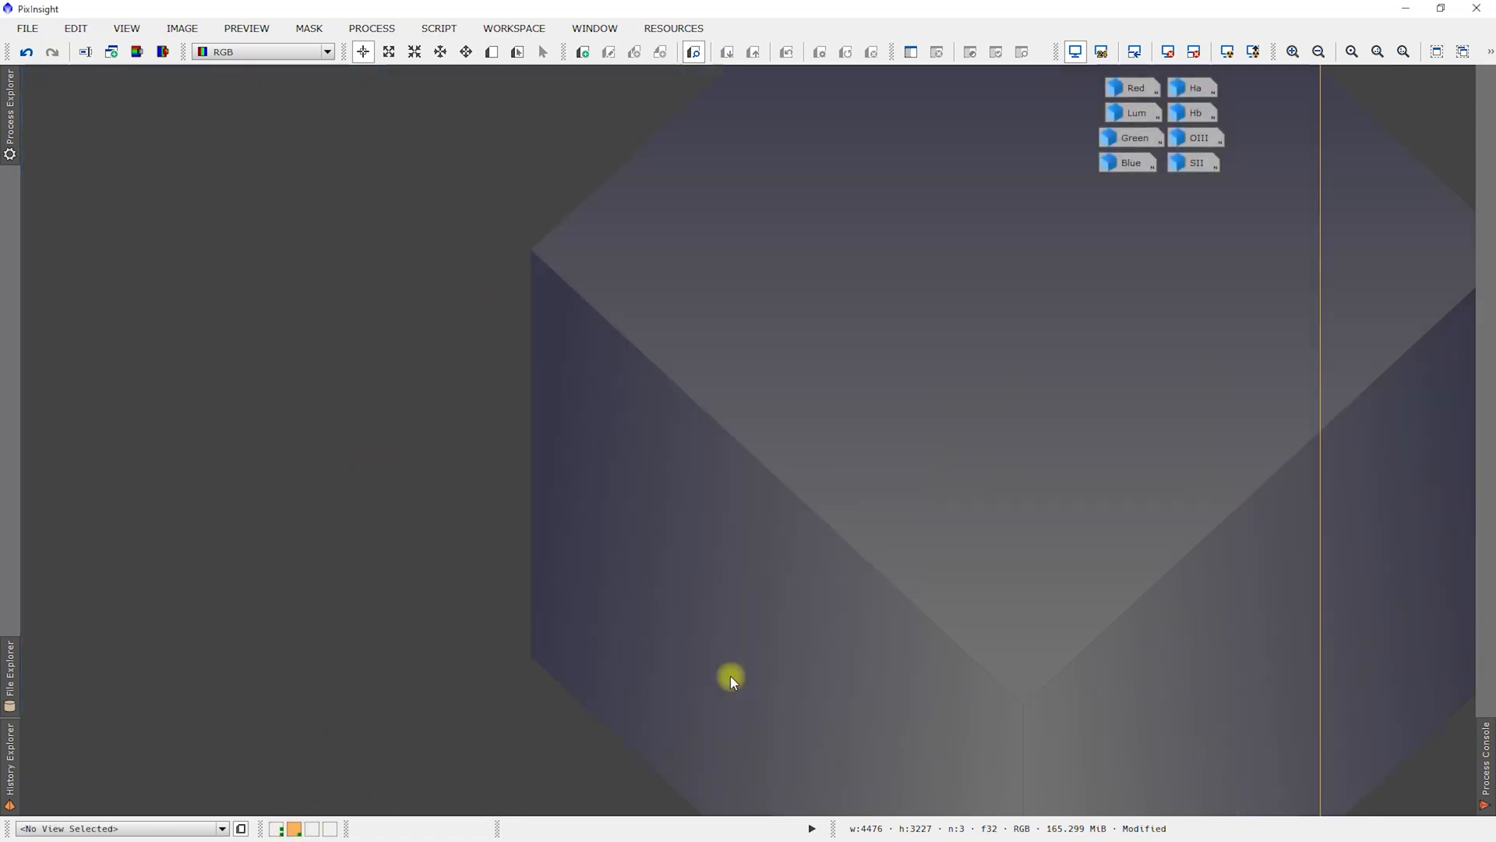
pyautogui.doubleClick(1191, 88)
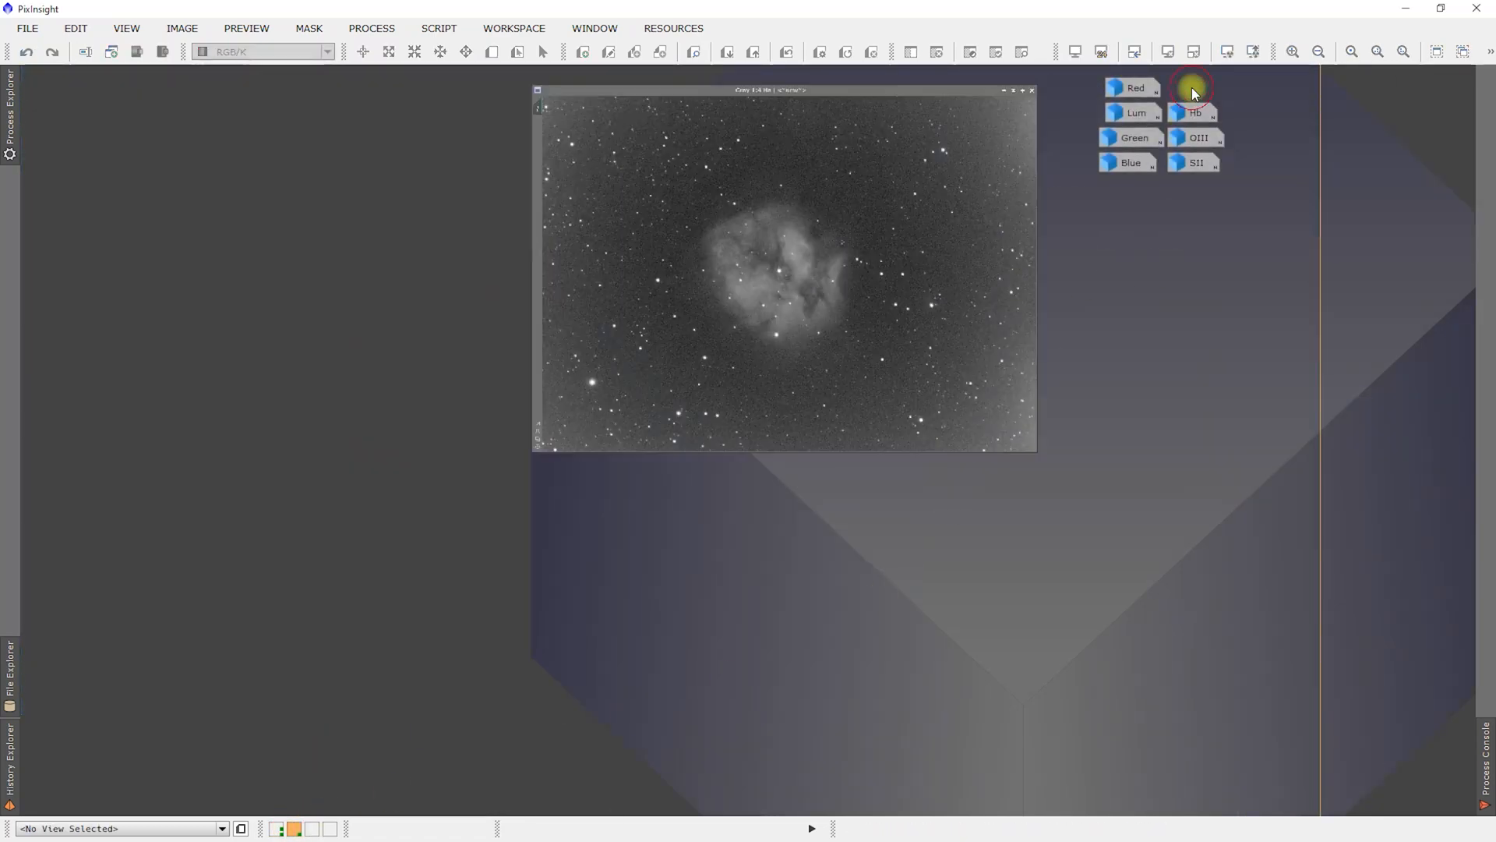
pyautogui.rightClick(702, 100)
pyautogui.moveTo(775, 112)
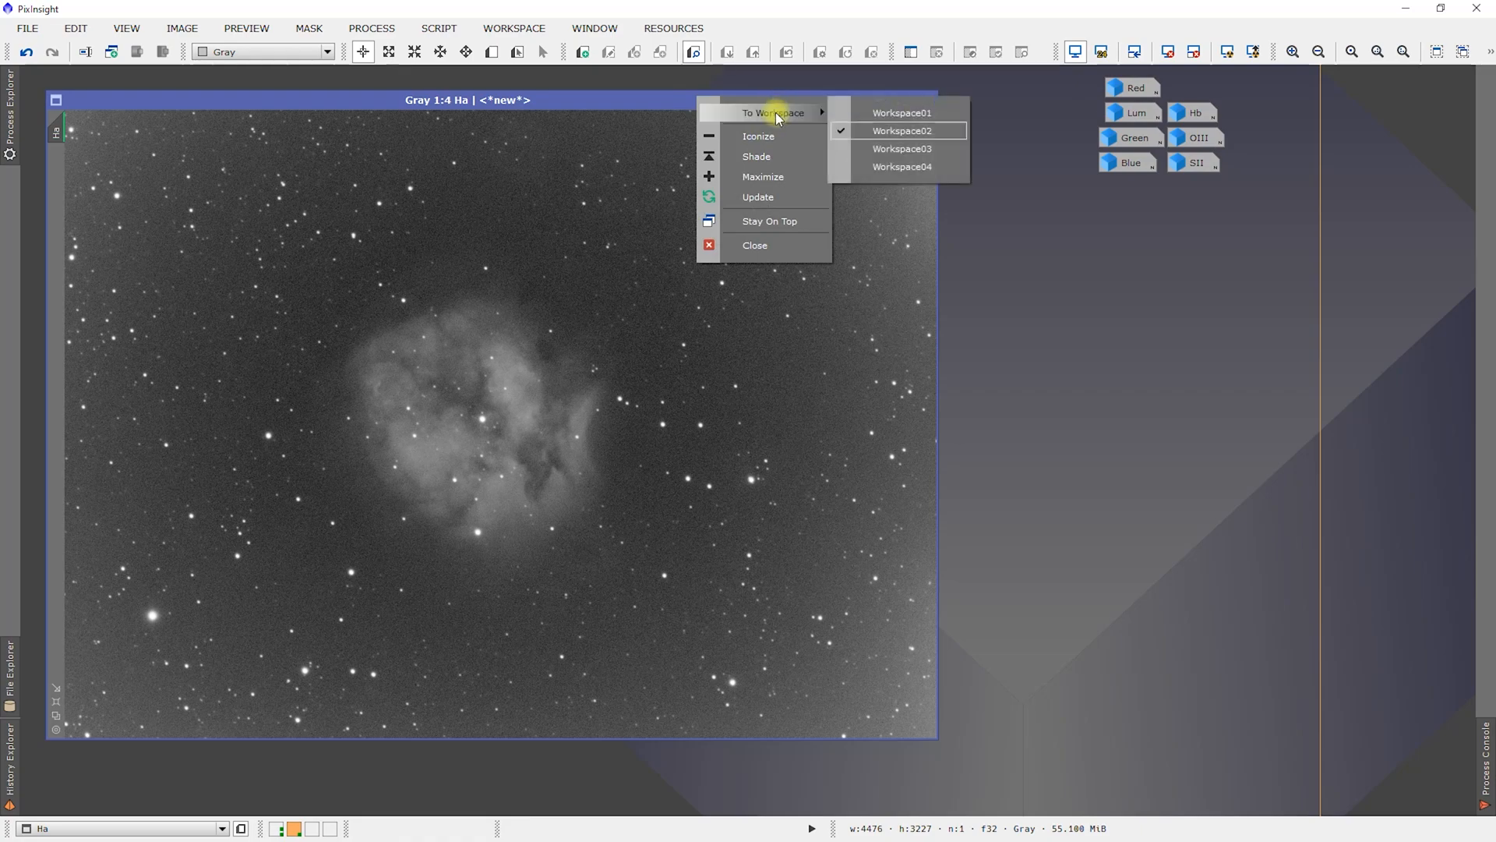
pyautogui.click(895, 112)
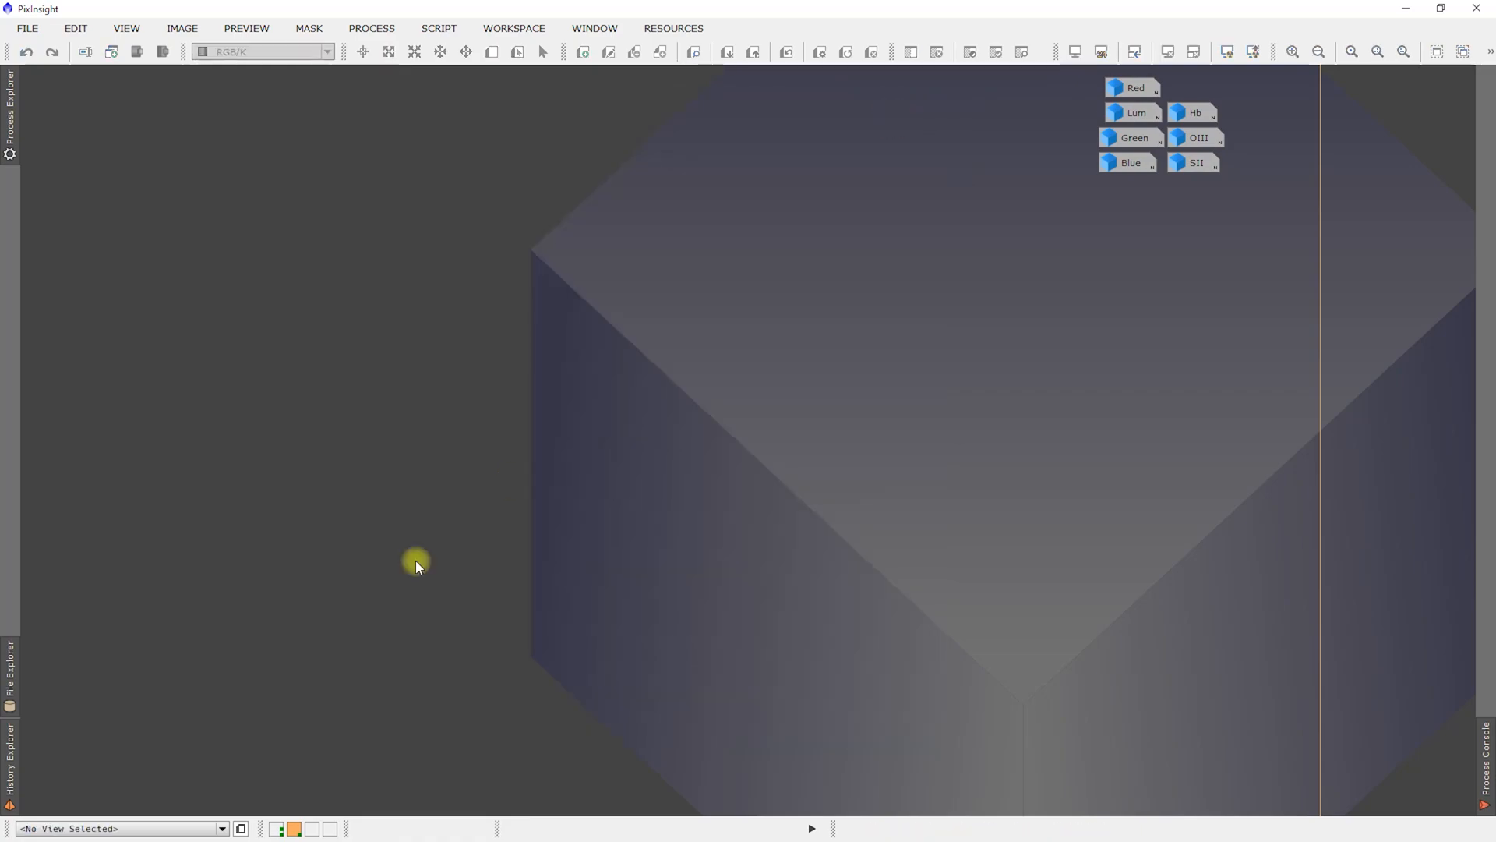
pyautogui.click(276, 828)
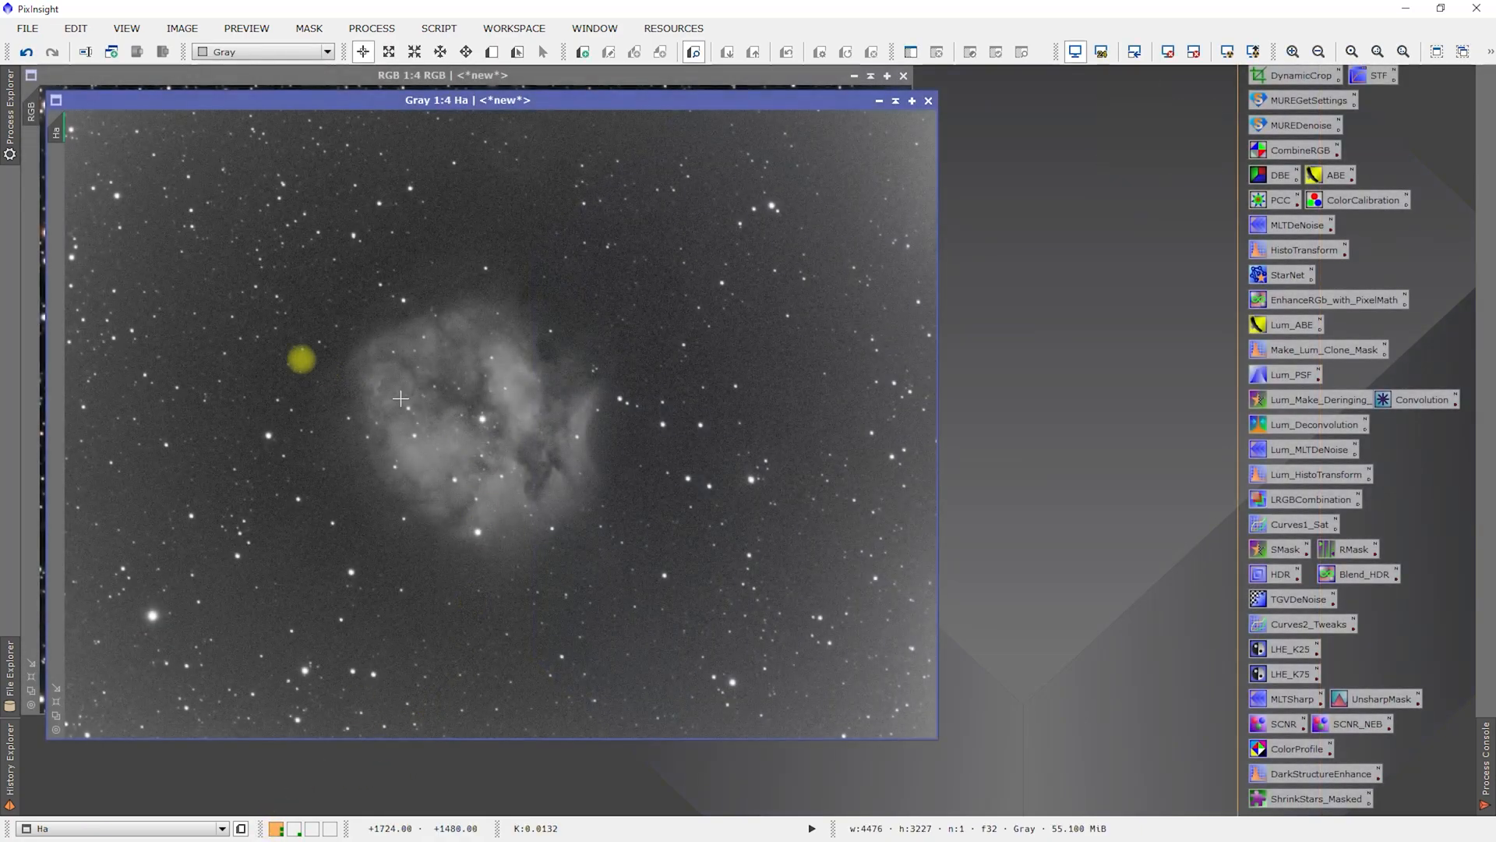
# - Align the Ha image window exactly over the RGB window and alternate between them to compare the nebula and stars
pyautogui.moveTo(377, 99); pyautogui.dragTo(357, 73)
pyautogui.click(357, 73)
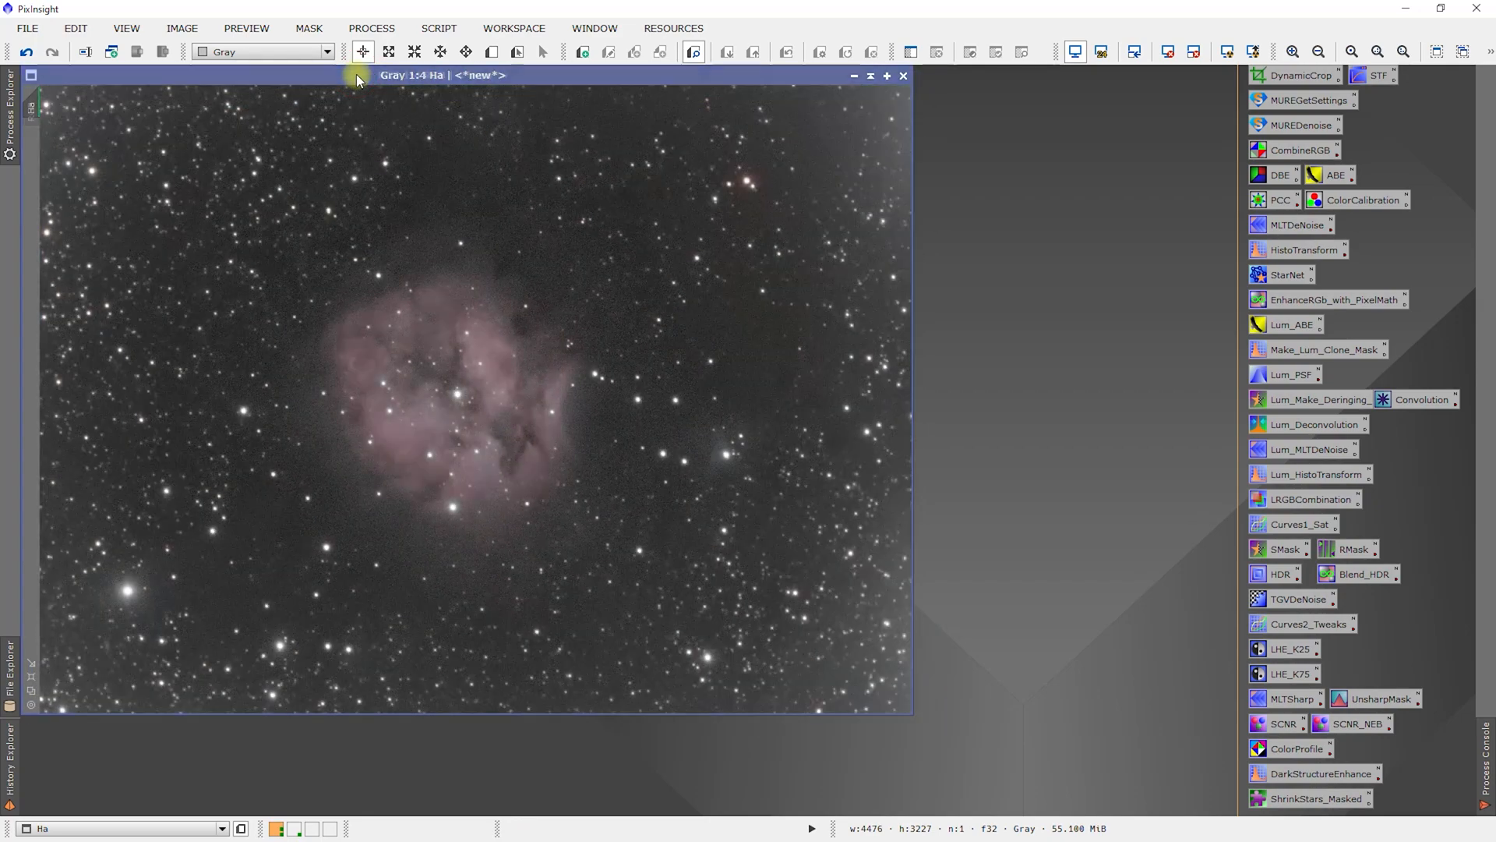
pyautogui.click(357, 74)
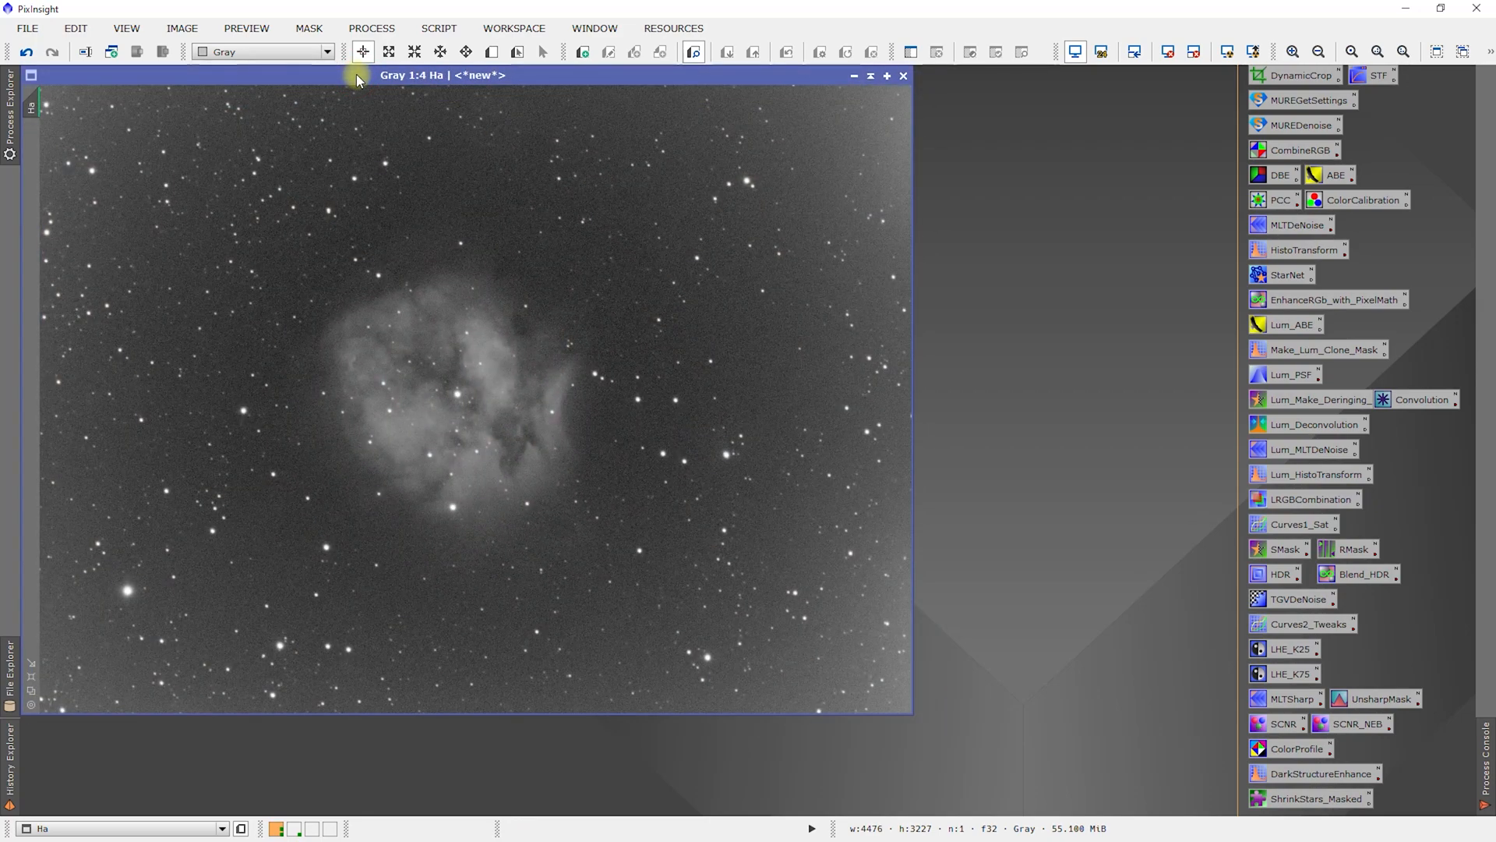
pyautogui.click(357, 73)
pyautogui.click(357, 74)
pyautogui.click(357, 73)
pyautogui.click(357, 73)
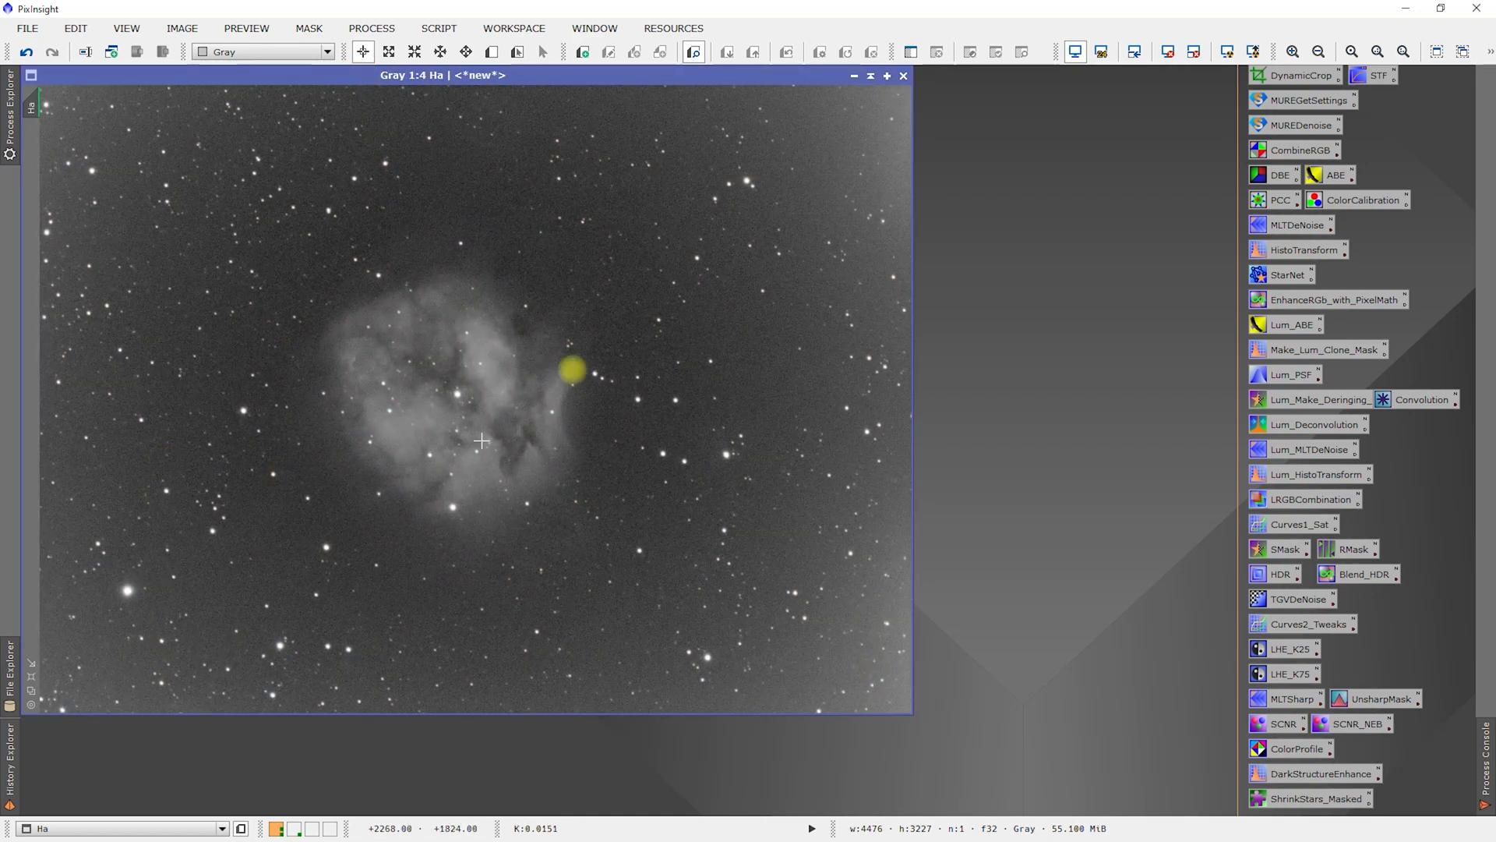
pyautogui.click(334, 75)
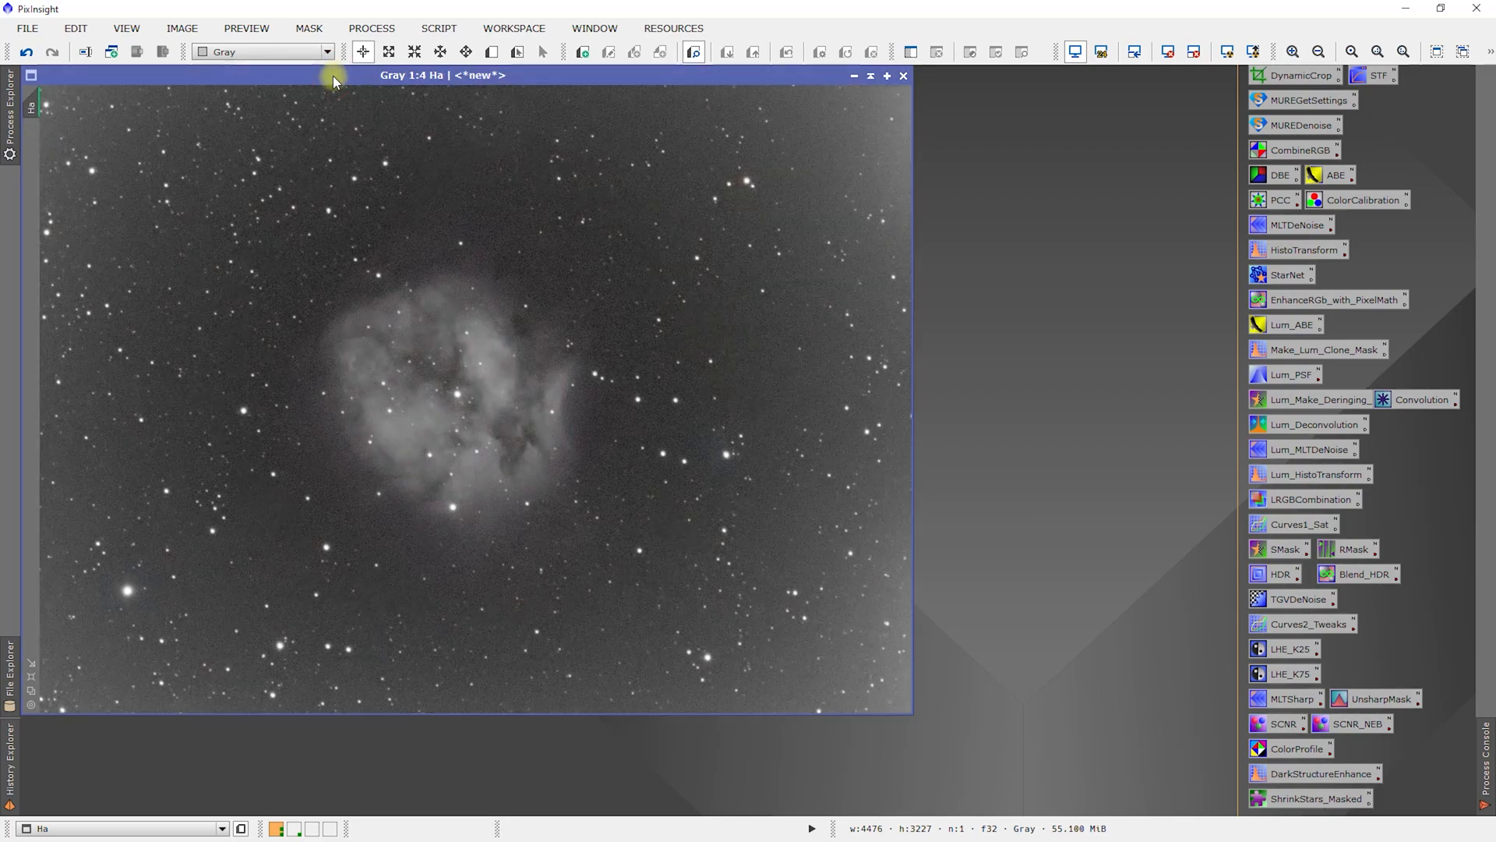
# - Send the Ha image back to Workspace02 and iconize it there
pyautogui.rightClick(551, 75)
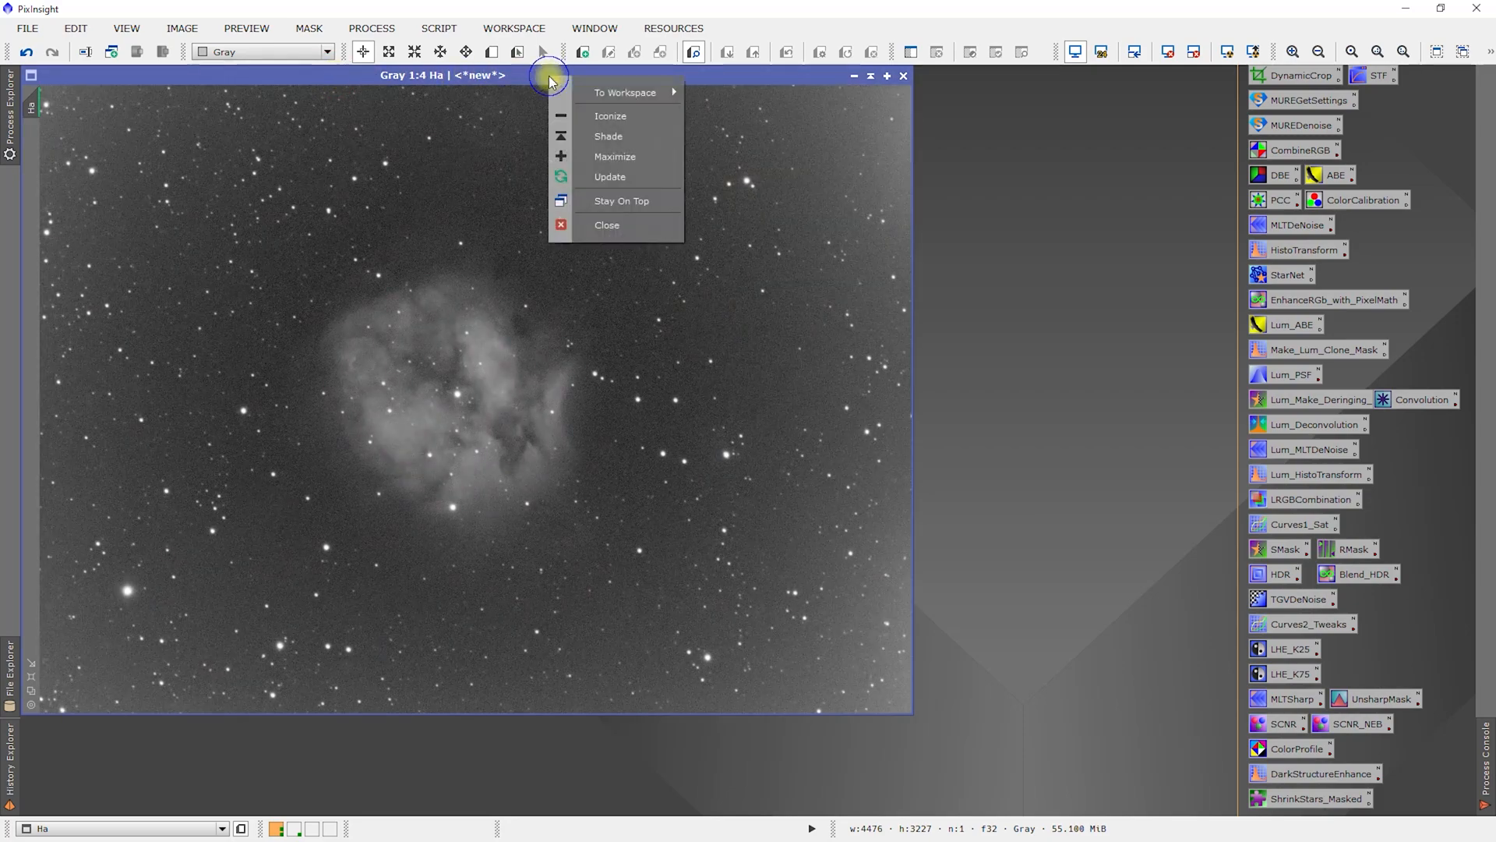
pyautogui.moveTo(626, 95)
pyautogui.click(744, 110)
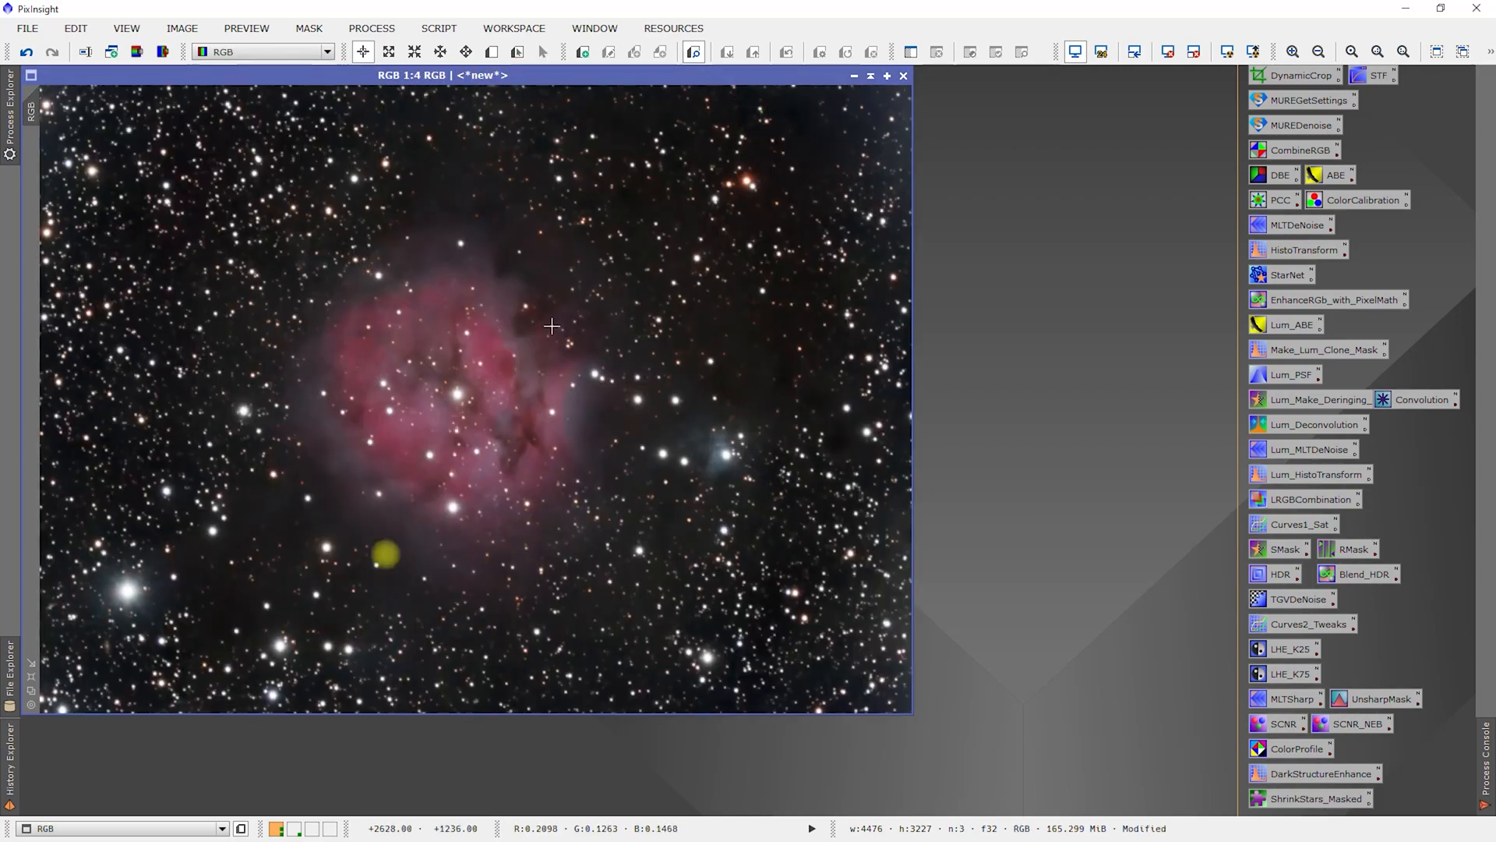
pyautogui.click(301, 831)
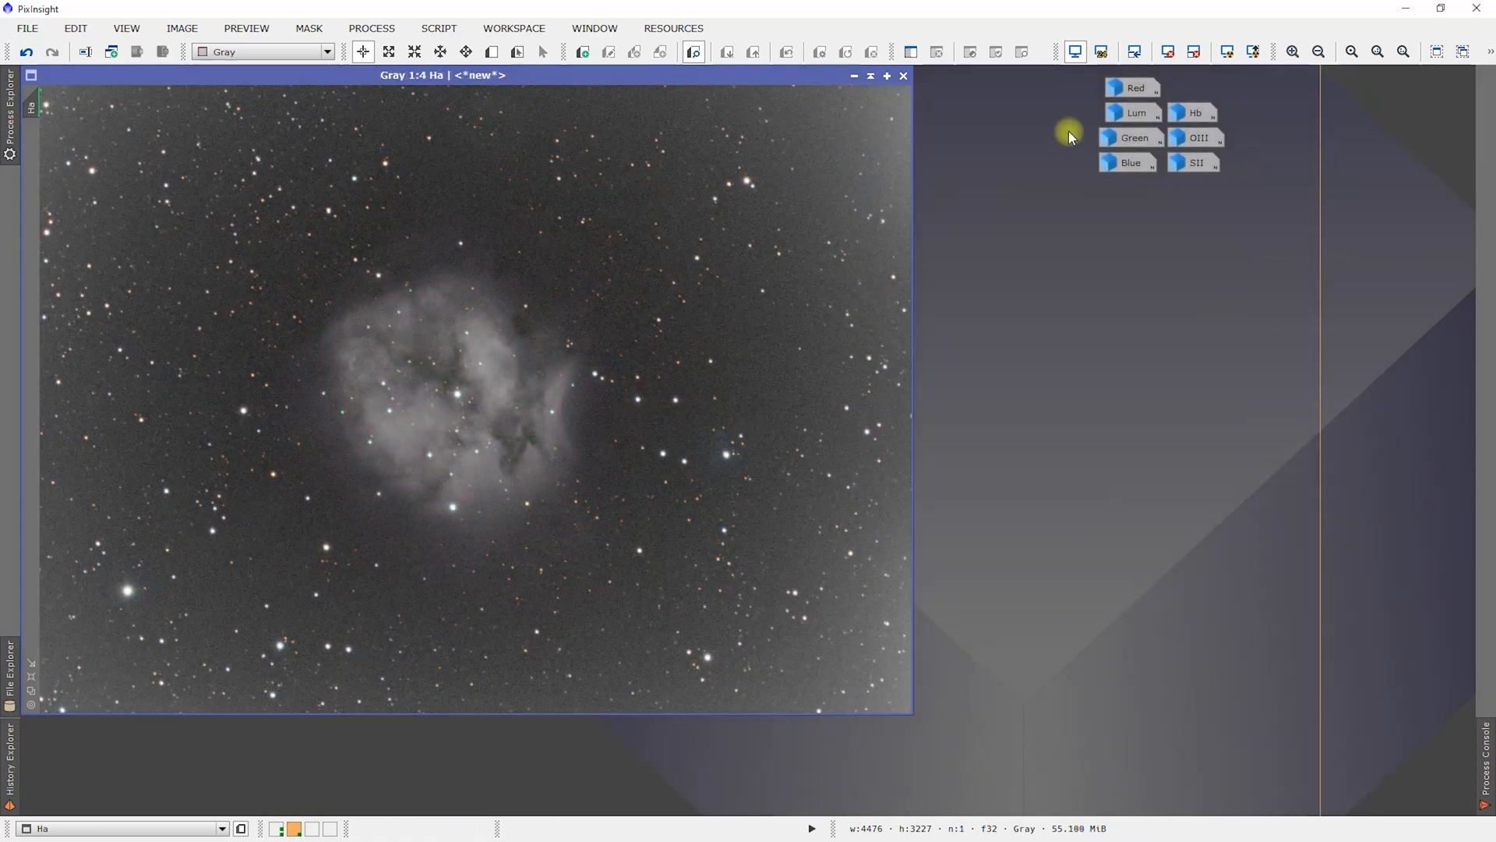
pyautogui.click(854, 78)
# - Examine the Ha image's processing history, including the parameters of its MureDenoise script entry
pyautogui.click(9, 779)
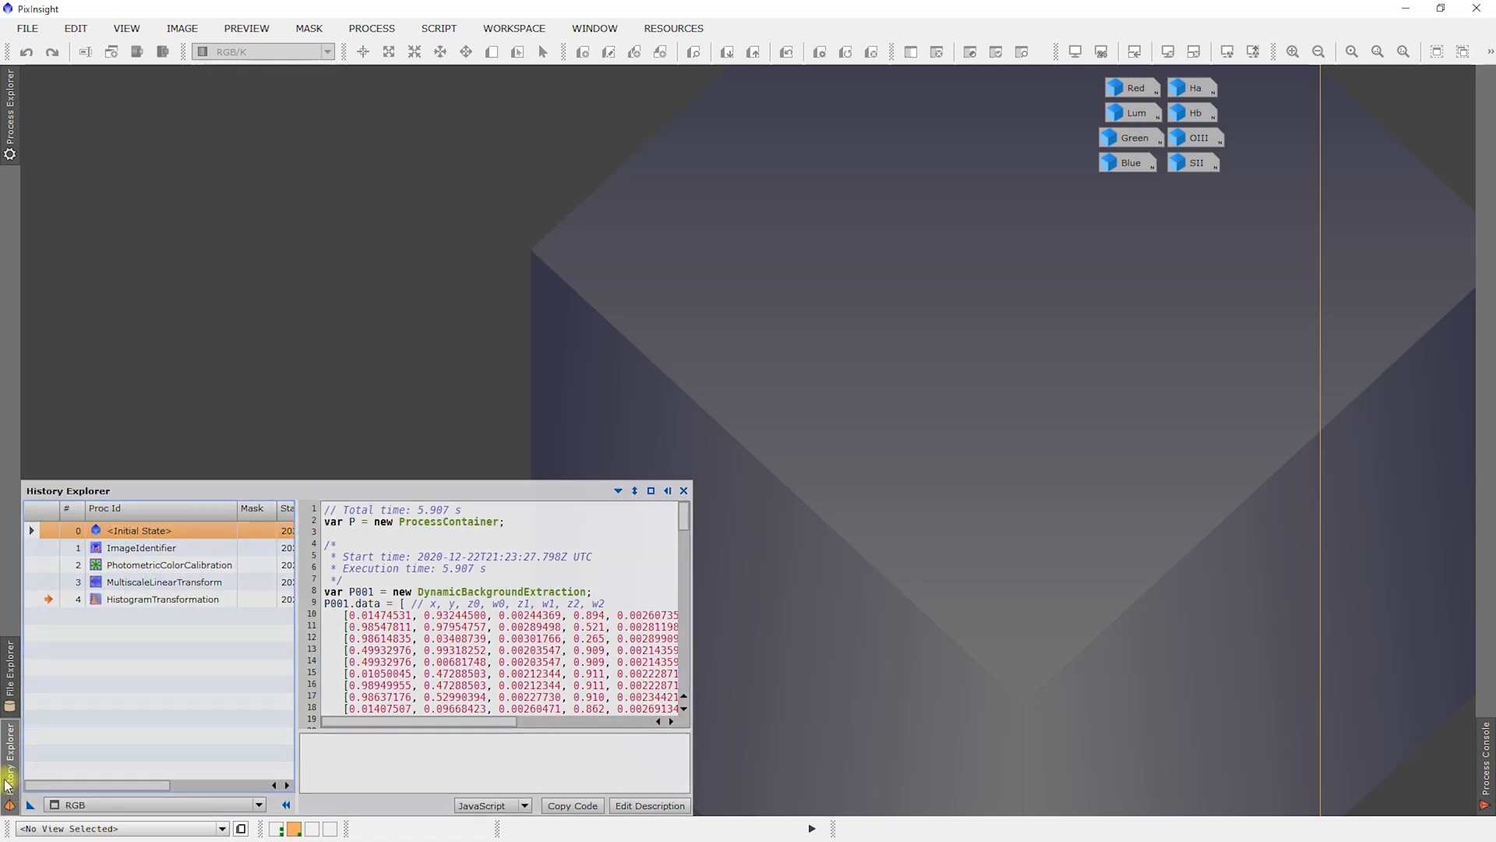
pyautogui.click(154, 805)
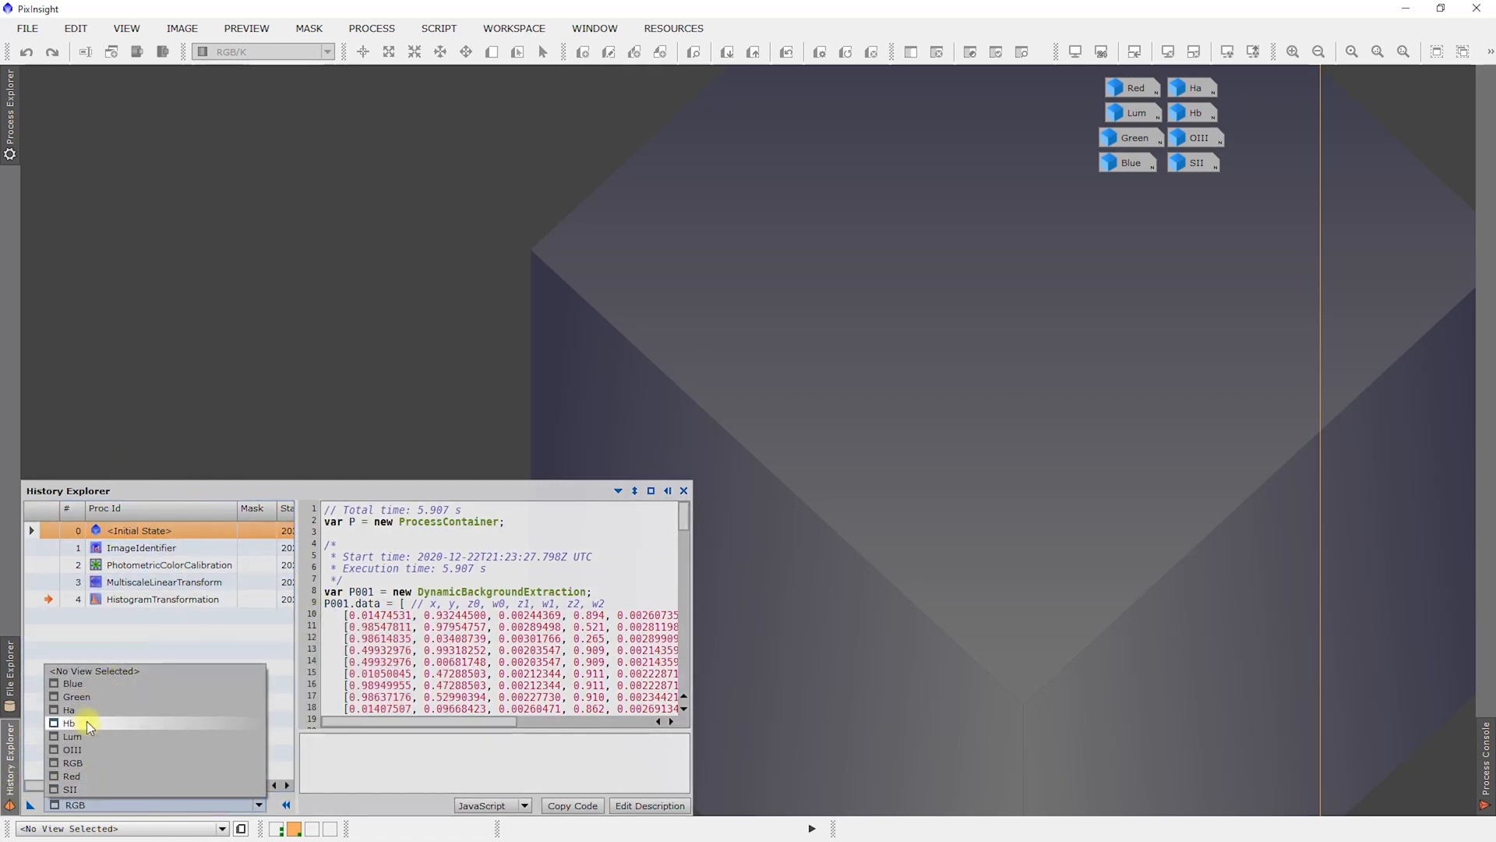
pyautogui.click(87, 709)
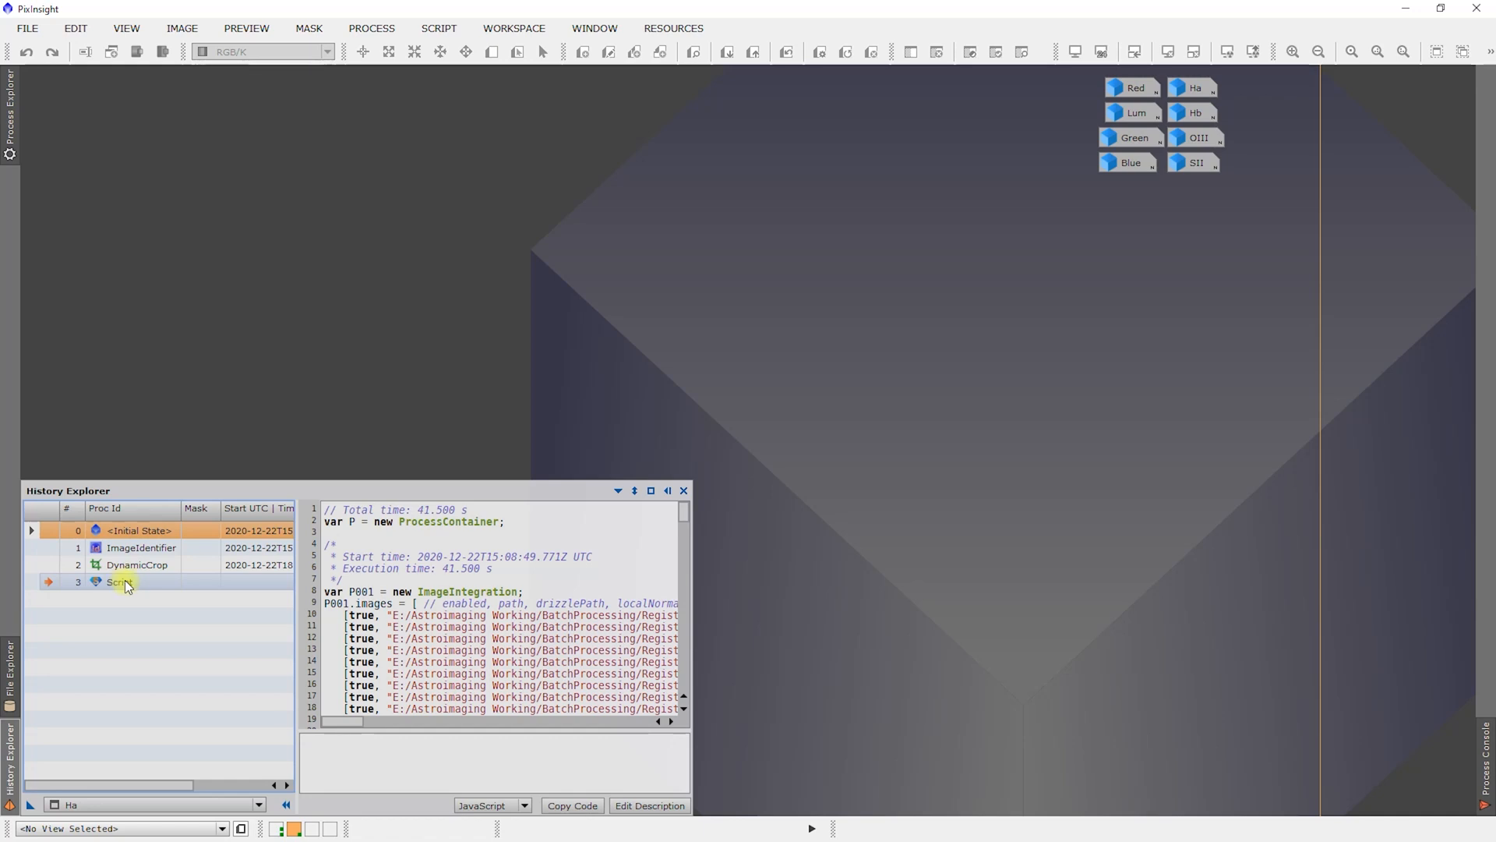
pyautogui.click(125, 580)
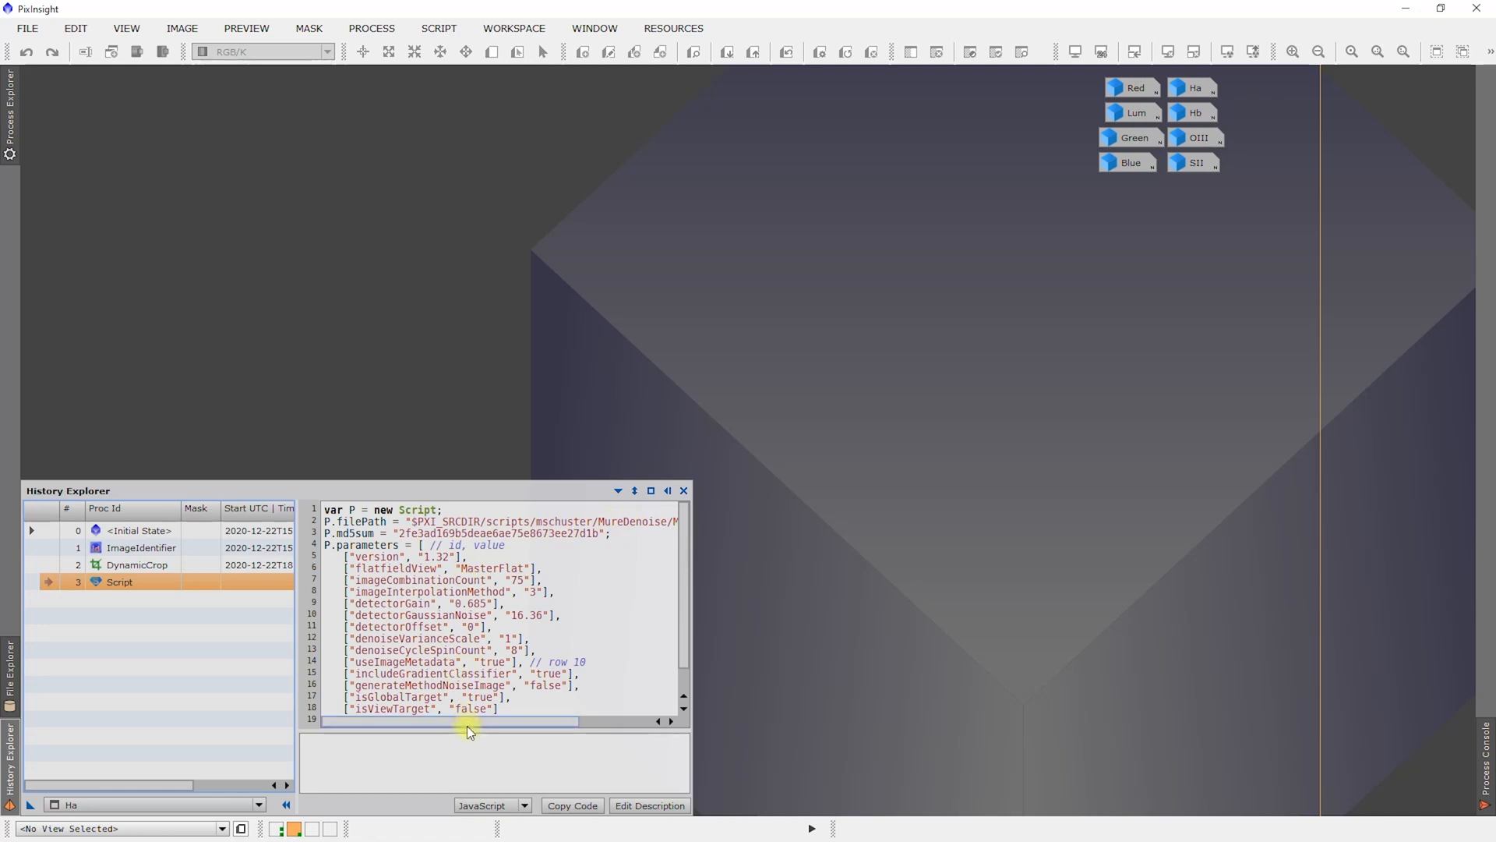
pyautogui.moveTo(472, 722); pyautogui.dragTo(381, 716)
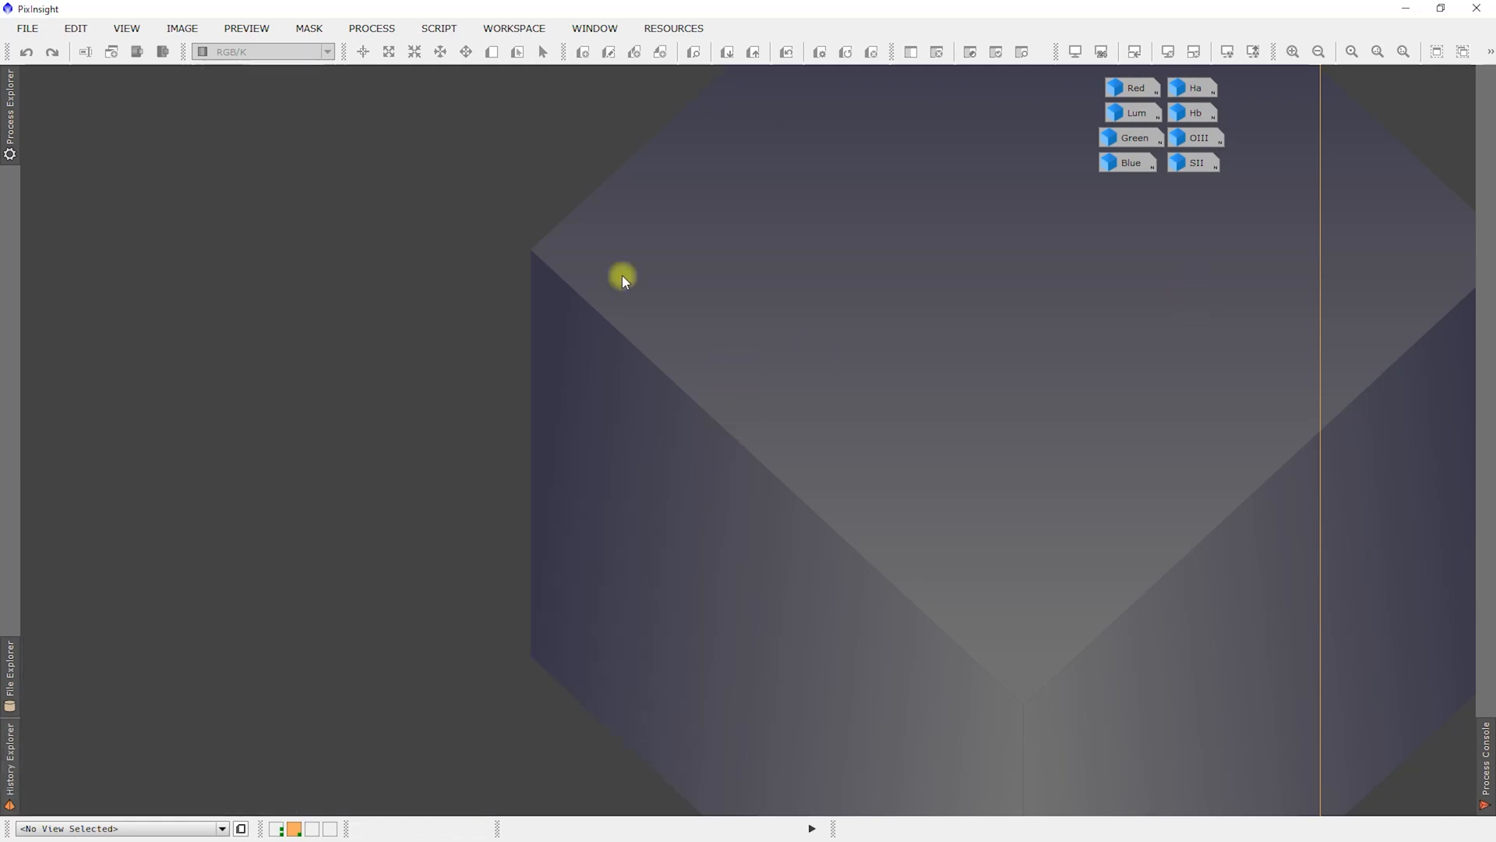
# - Save a new process icon from the ABE instance onto an empty area of Workspace01 and close the process window
pyautogui.click(276, 829)
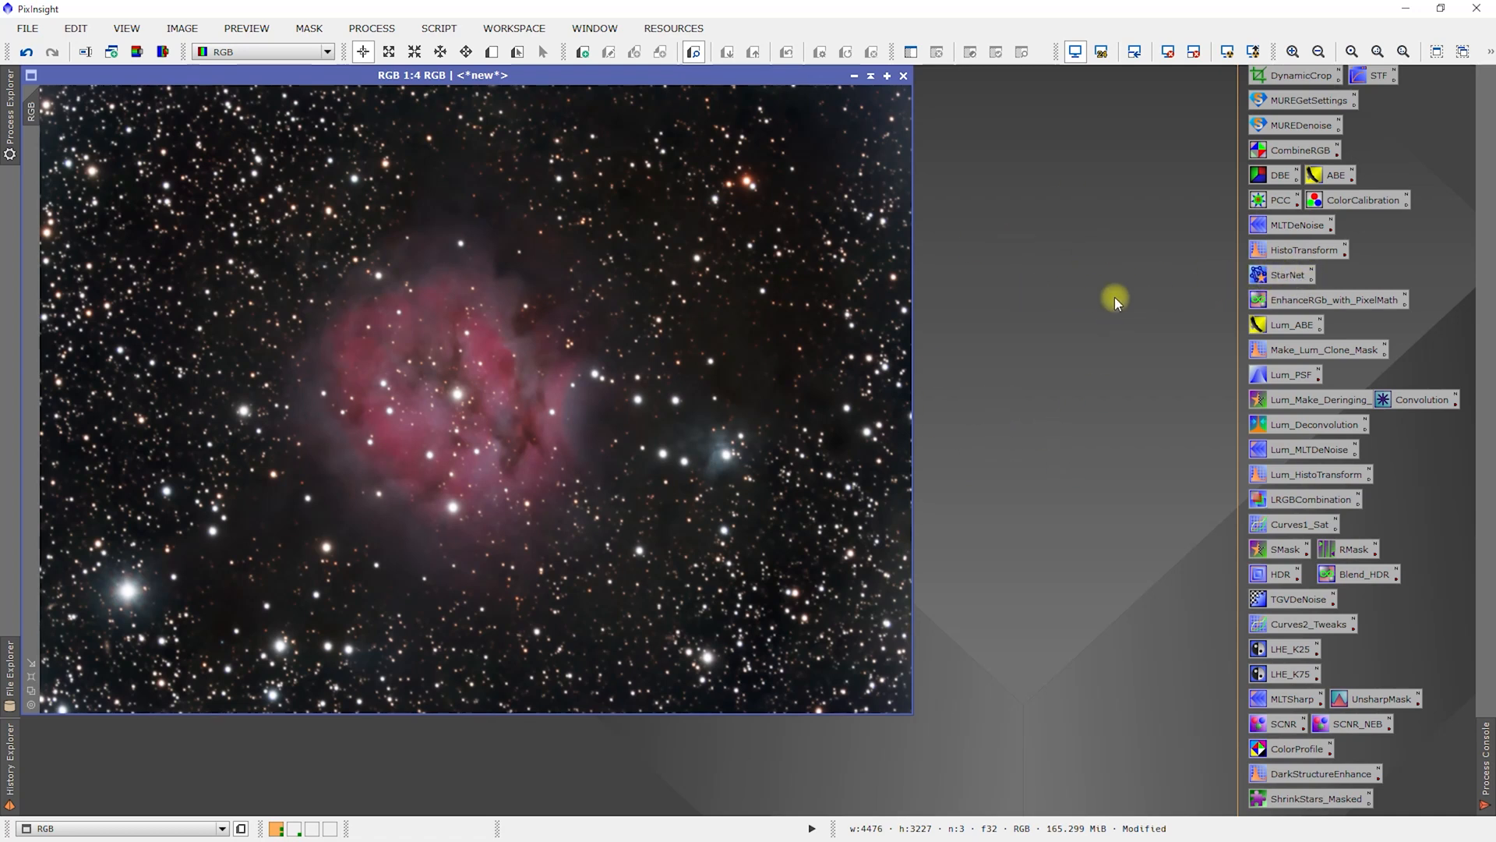
pyautogui.doubleClick(1330, 177)
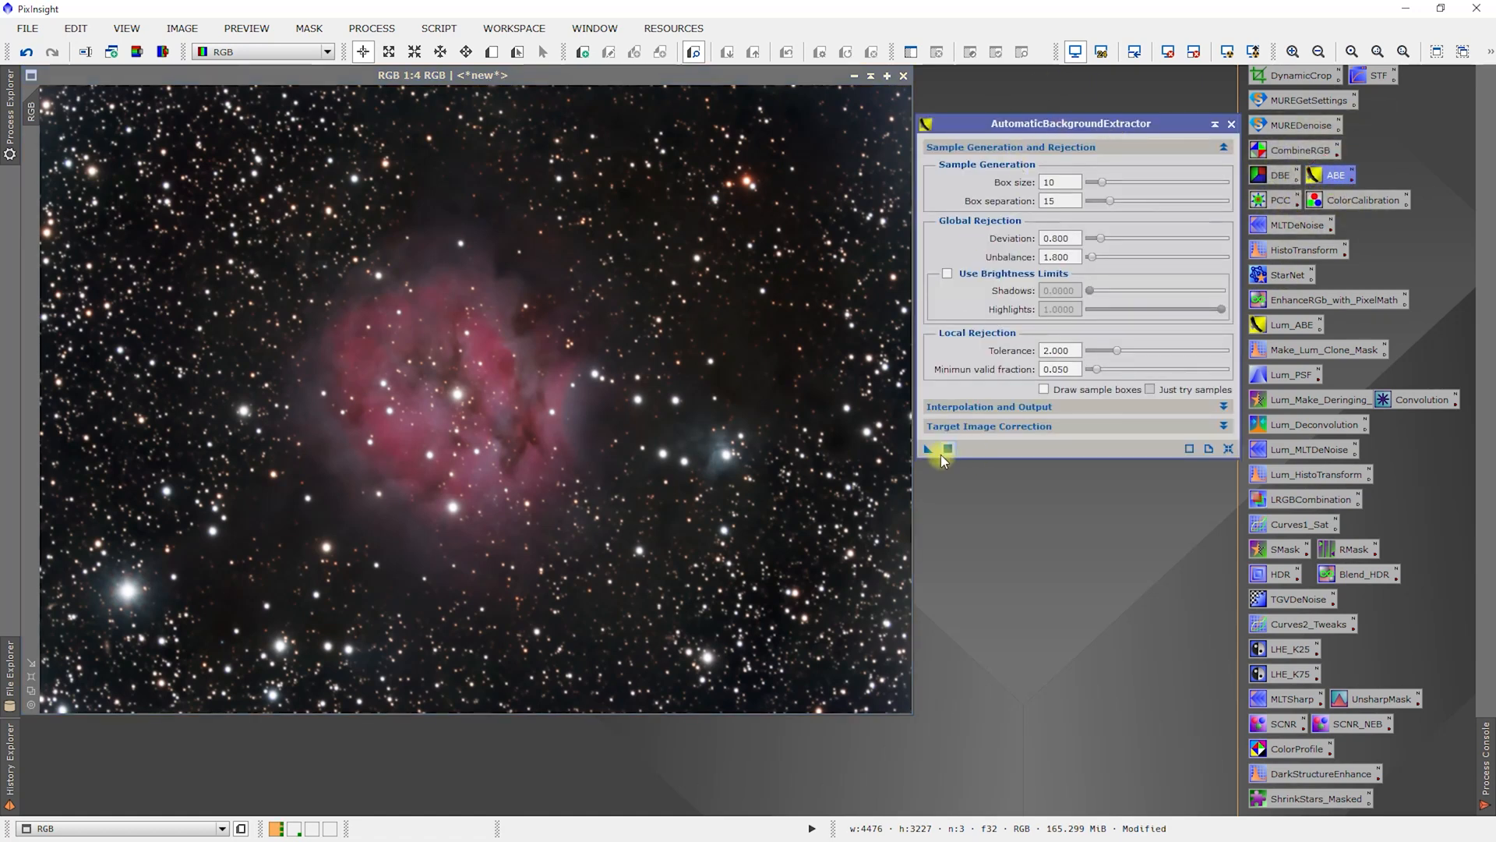
pyautogui.moveTo(933, 449); pyautogui.dragTo(1044, 504)
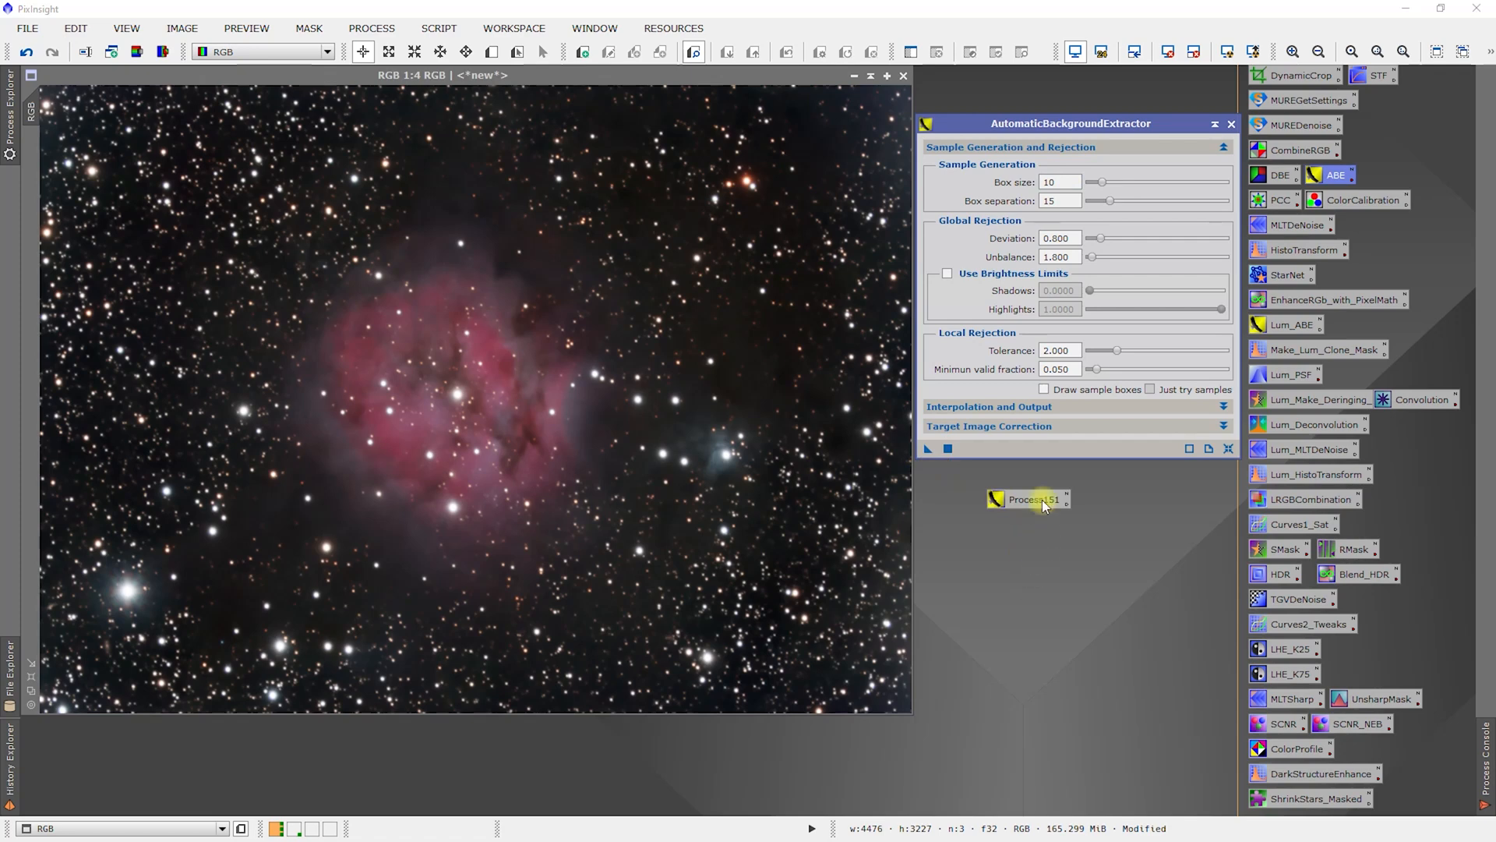
pyautogui.click(1232, 124)
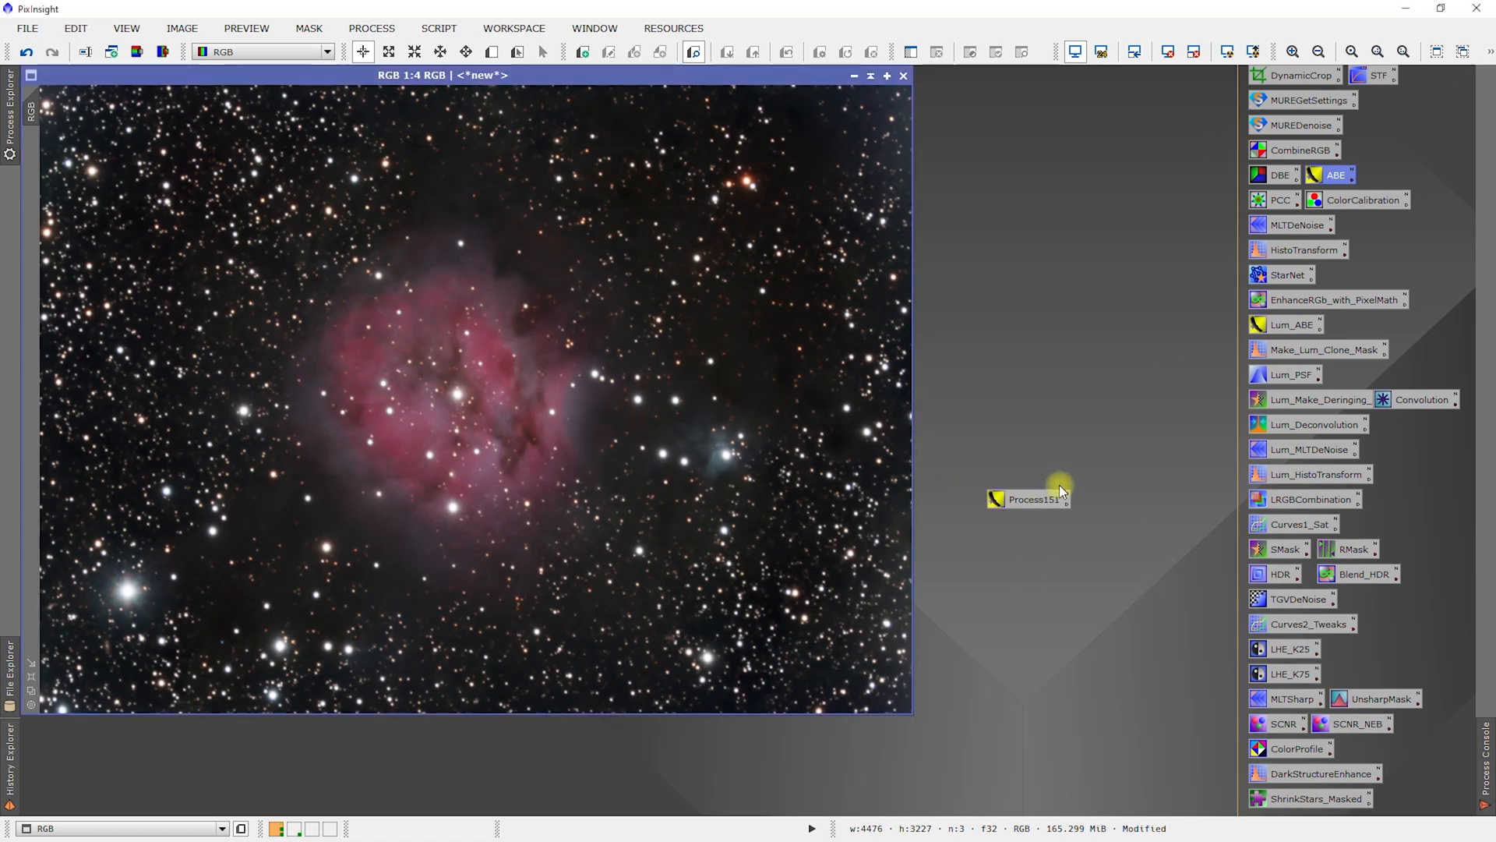
# - Rename the new AutomaticBackgroundExtractor icon as ABE2
pyautogui.rightClick(1035, 494)
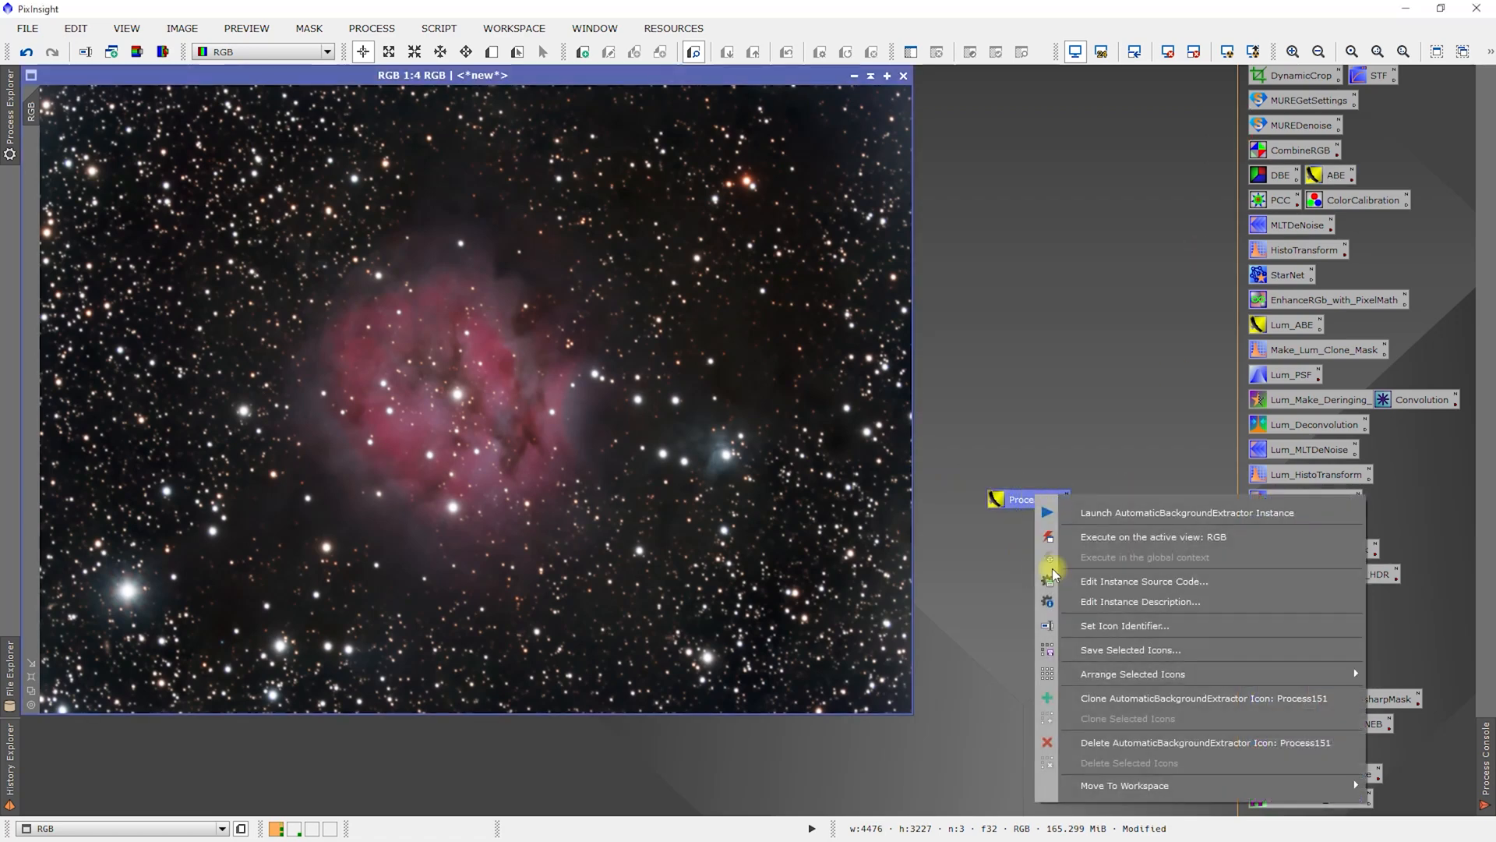
pyautogui.click(1114, 635)
pyautogui.write('AB')
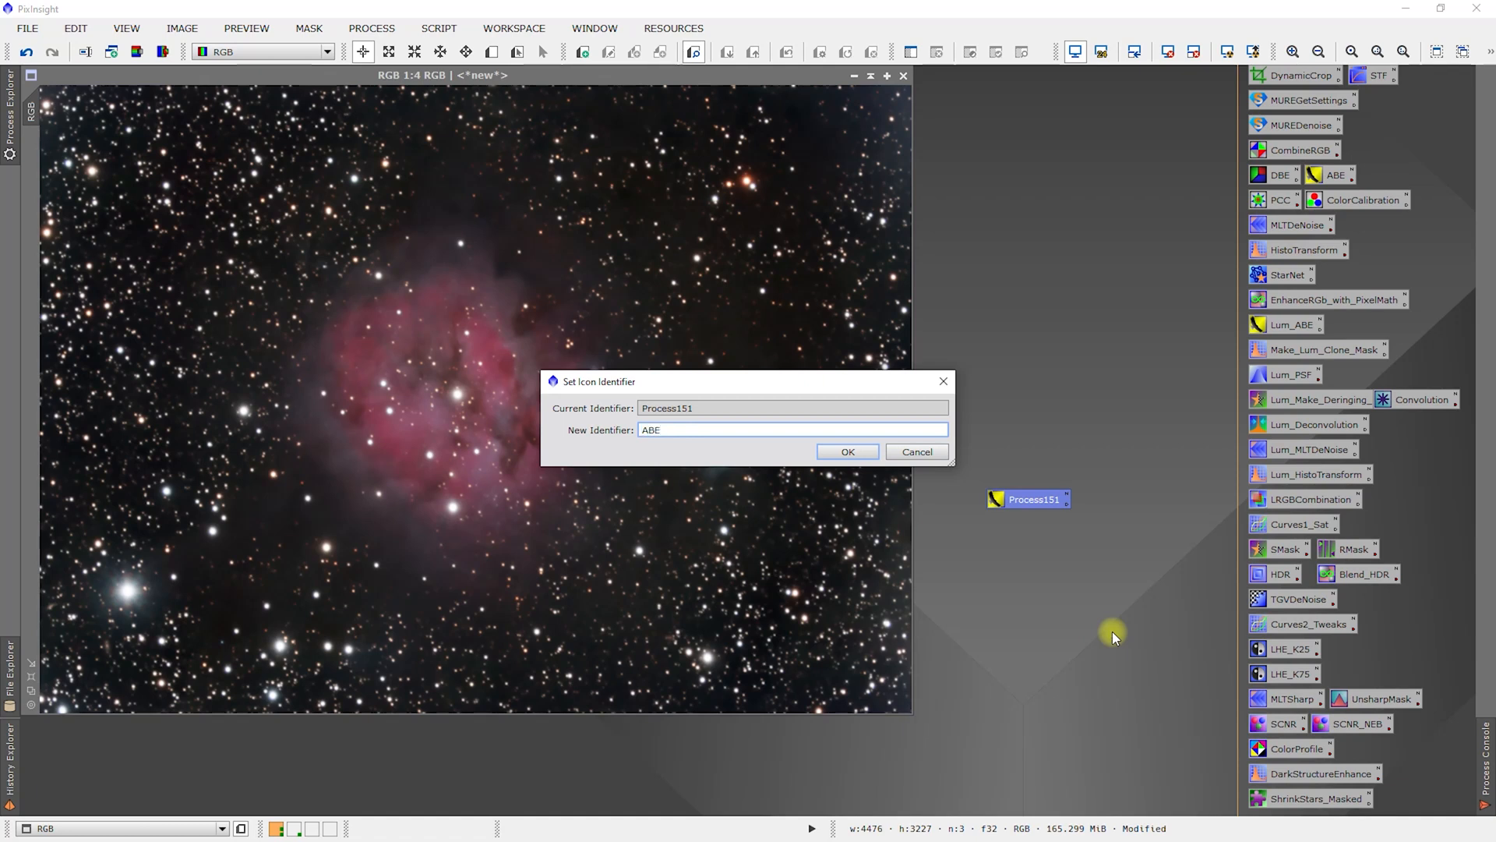
pyautogui.write('E2')
pyautogui.press('Return')
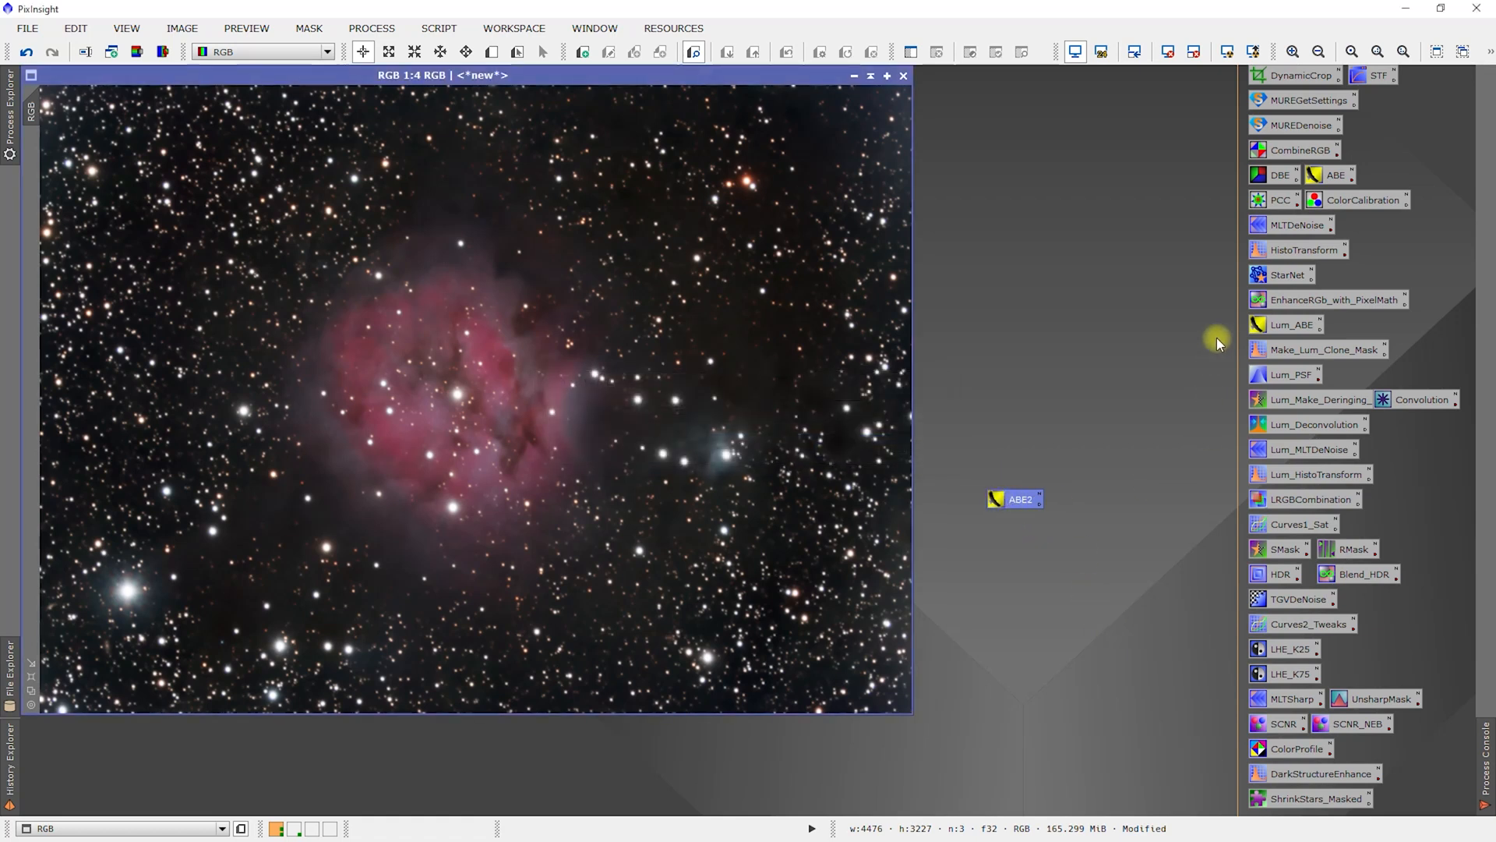
pyautogui.doubleClick(1276, 173)
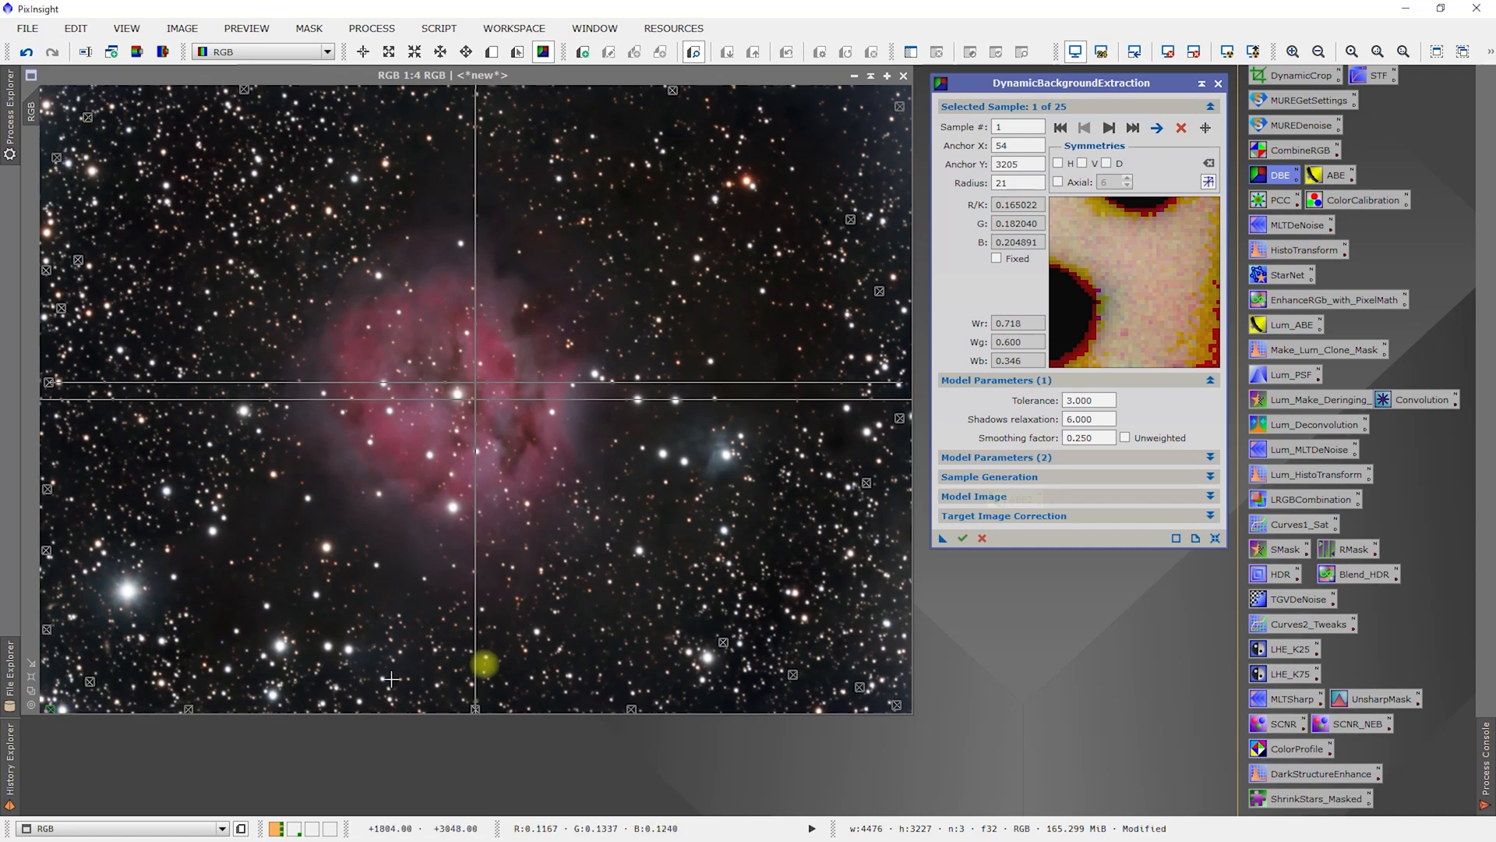
pyautogui.click(1219, 84)
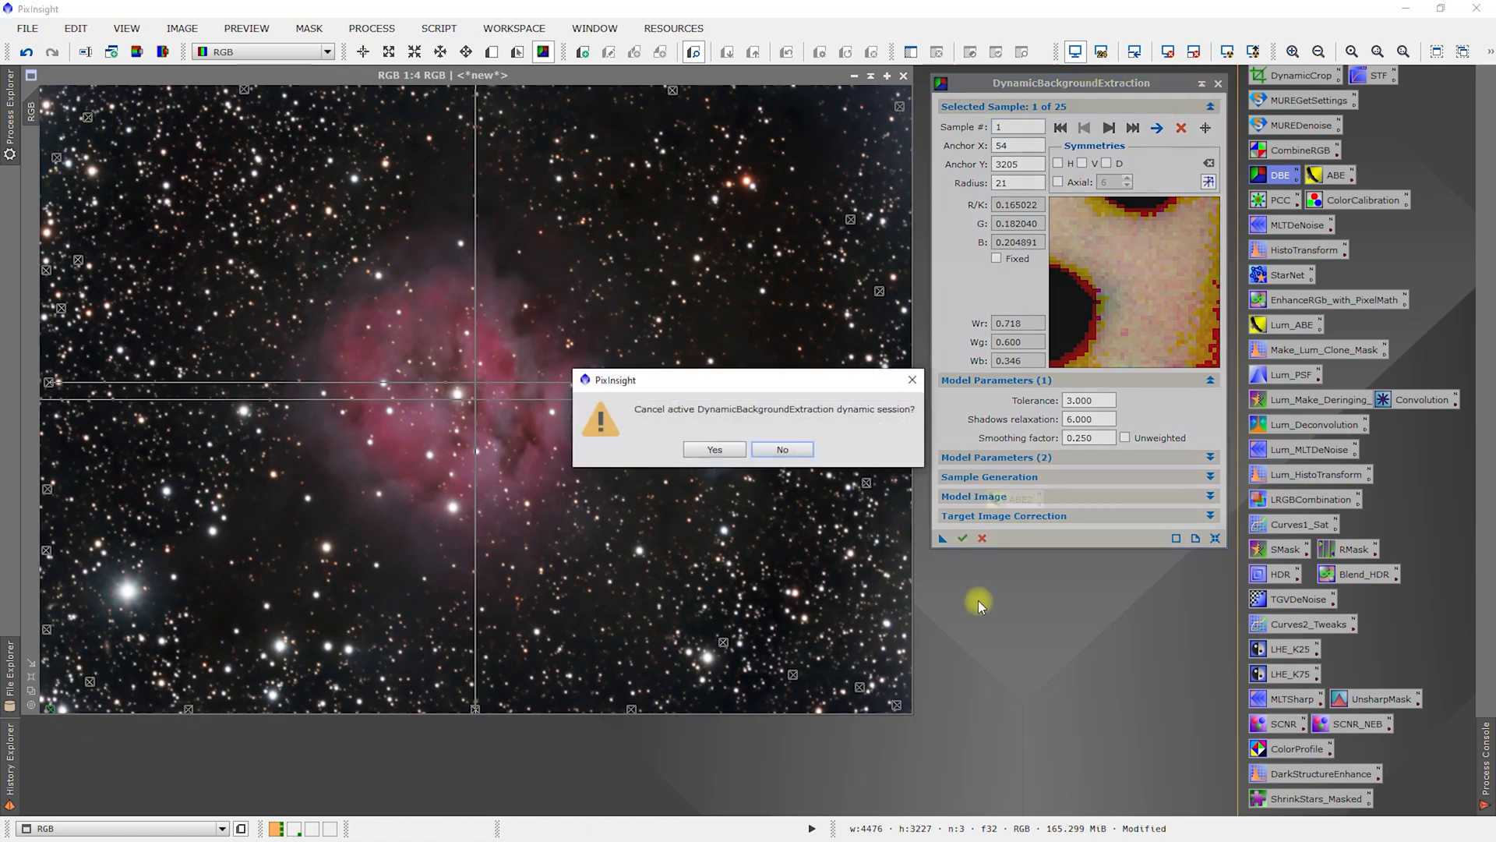
pyautogui.click(713, 451)
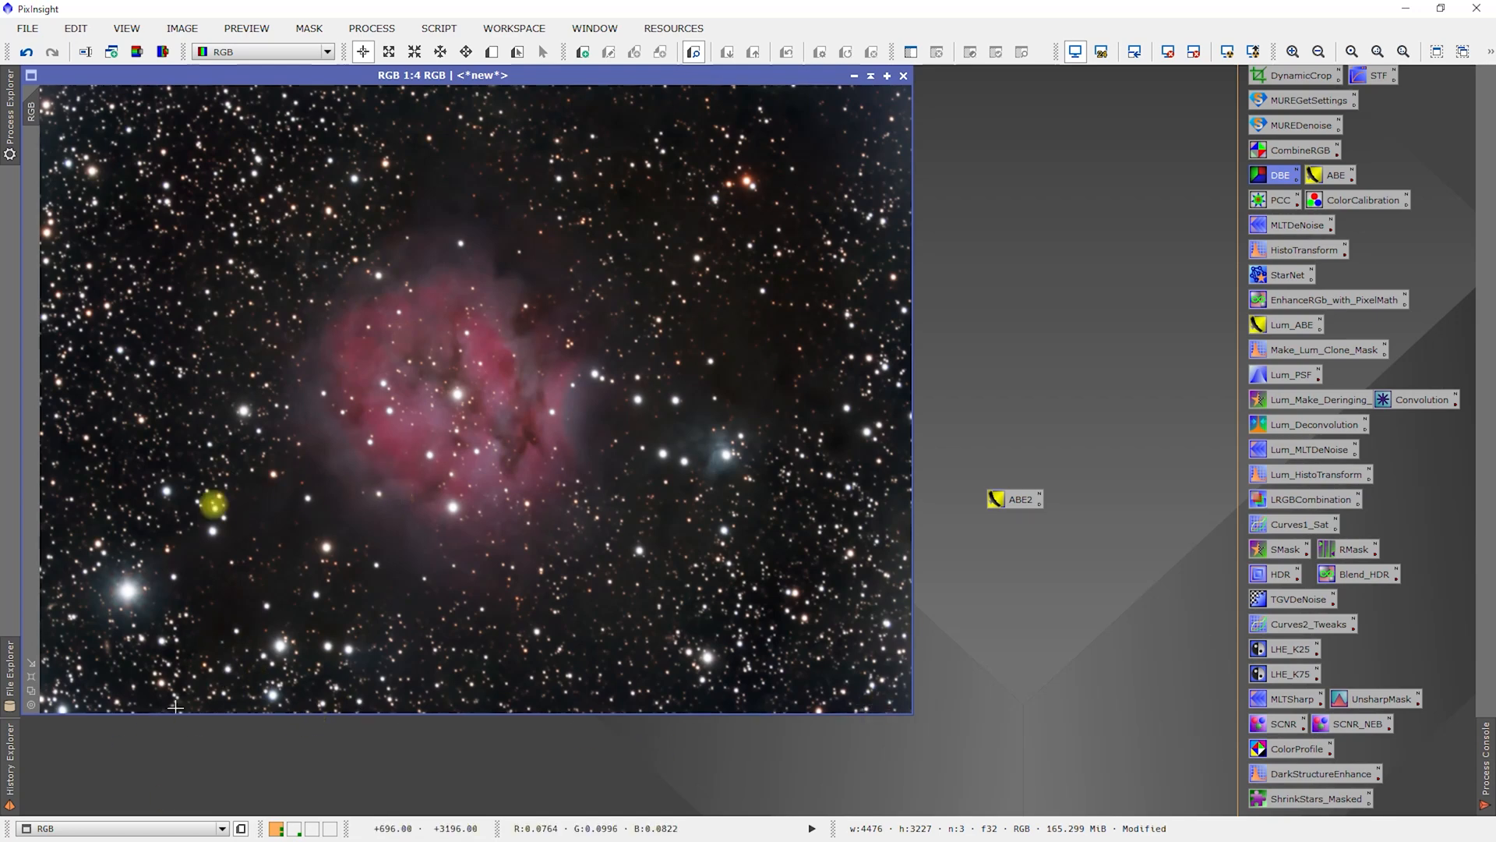
# - Load the DynamicBackgroundExtraction instance stored in the initial state of the RGB image's processing history
pyautogui.click(3, 782)
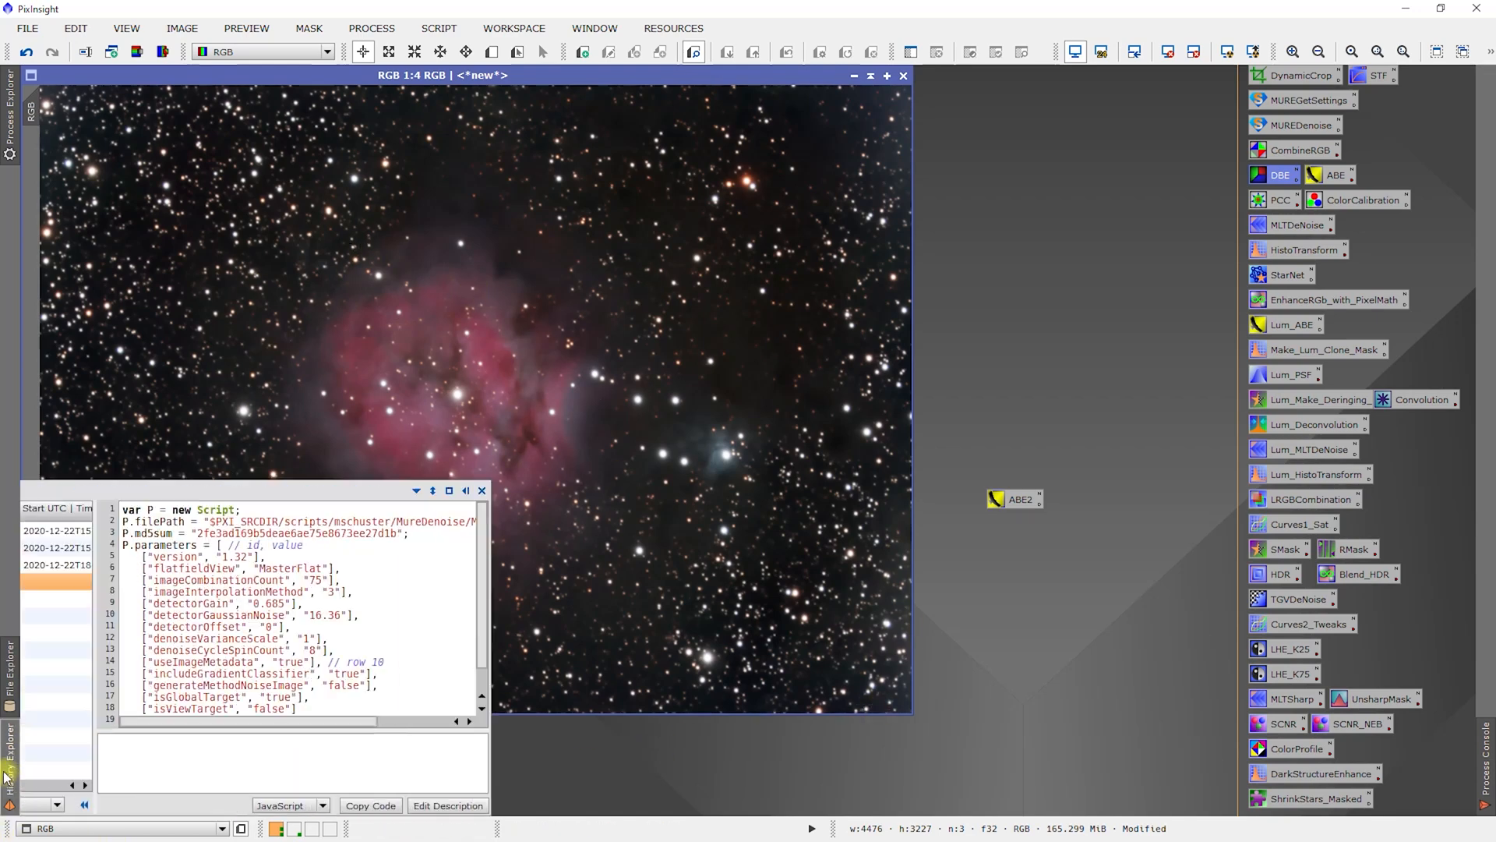
pyautogui.click(129, 807)
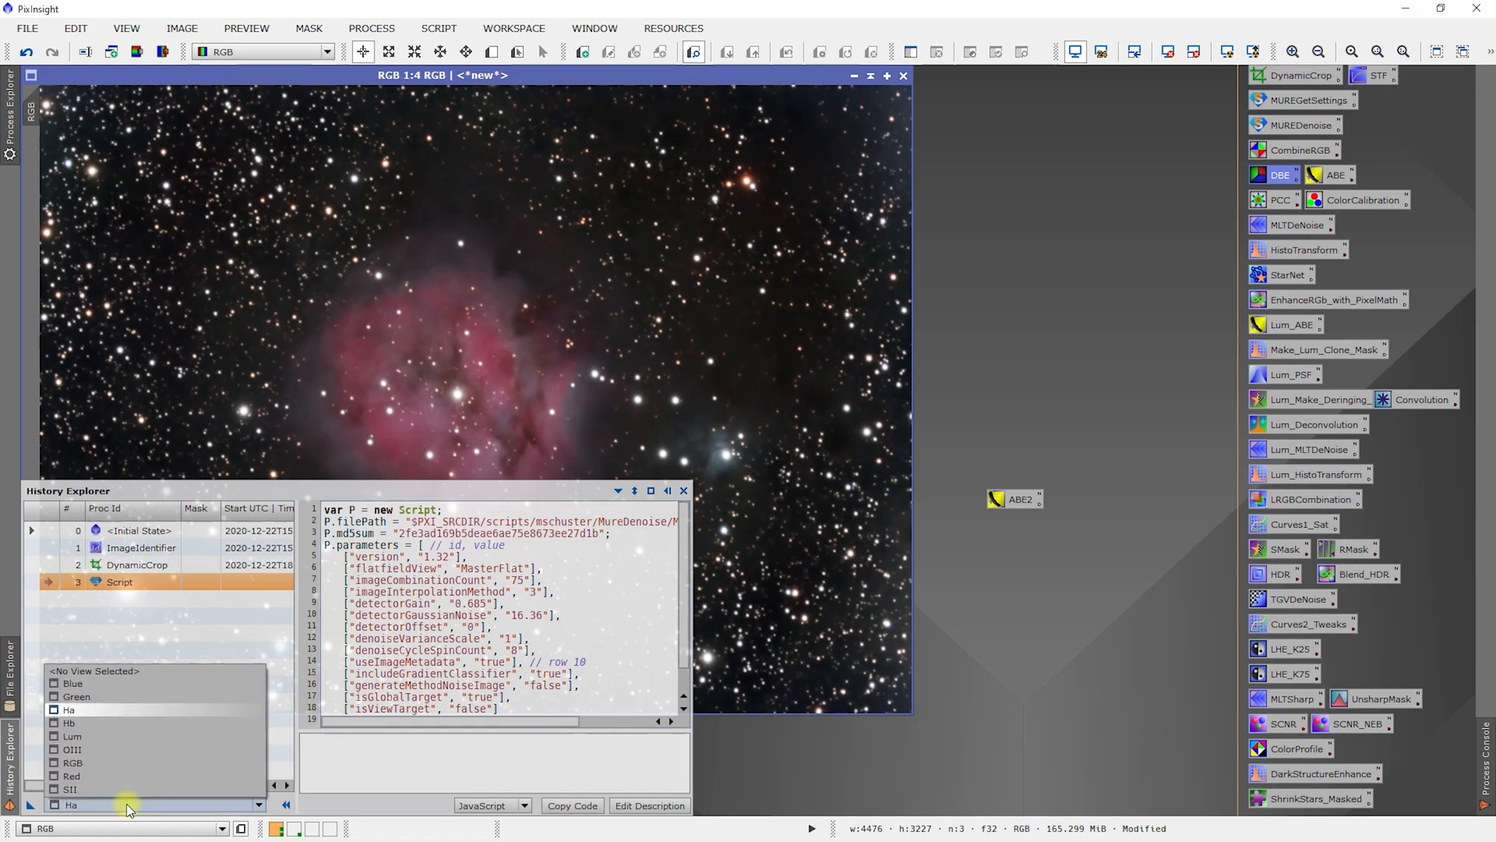
pyautogui.click(99, 763)
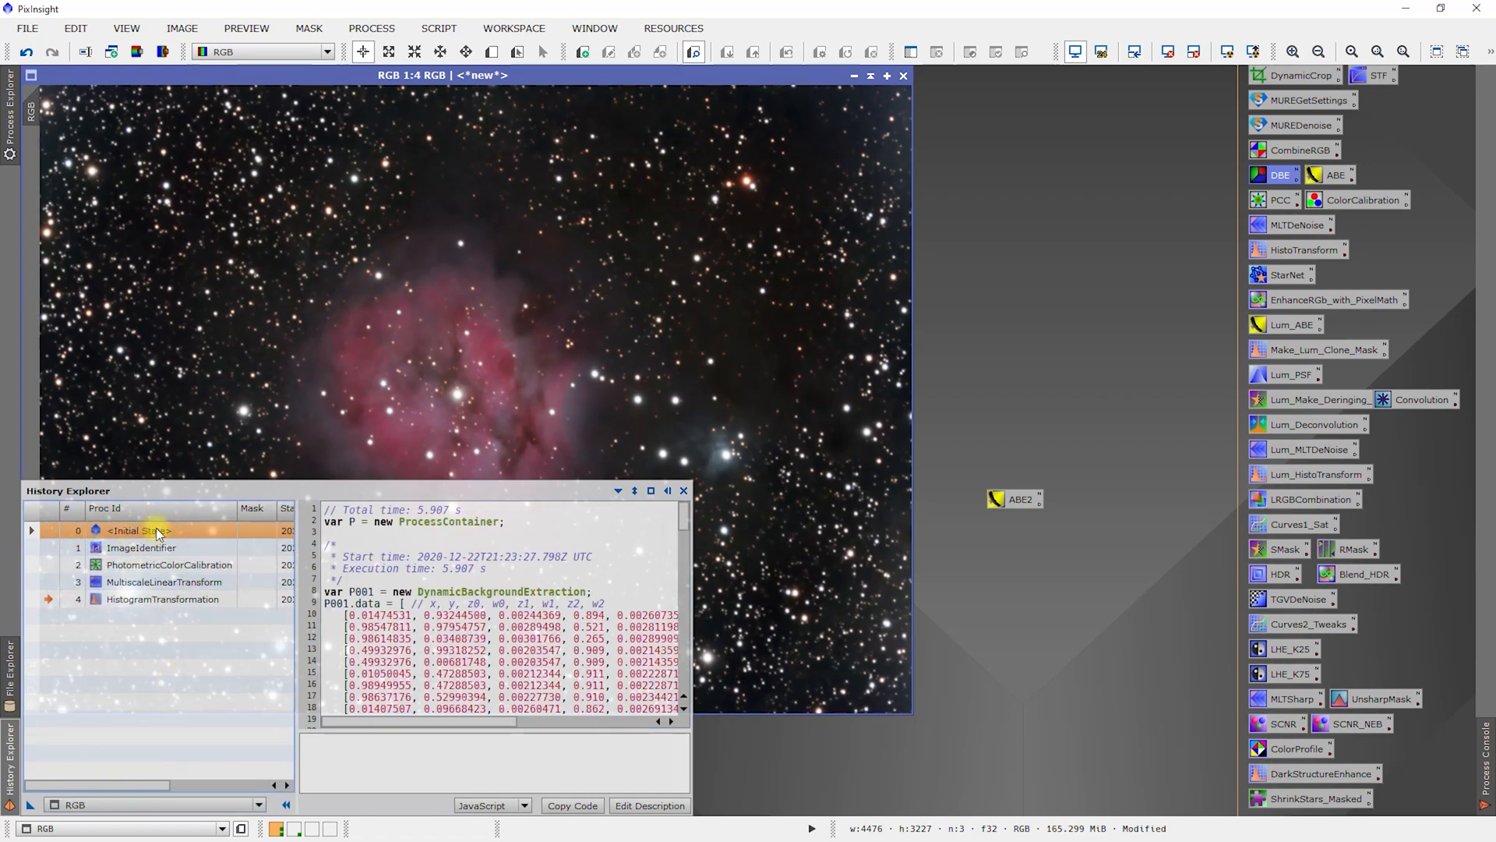
pyautogui.doubleClick(134, 530)
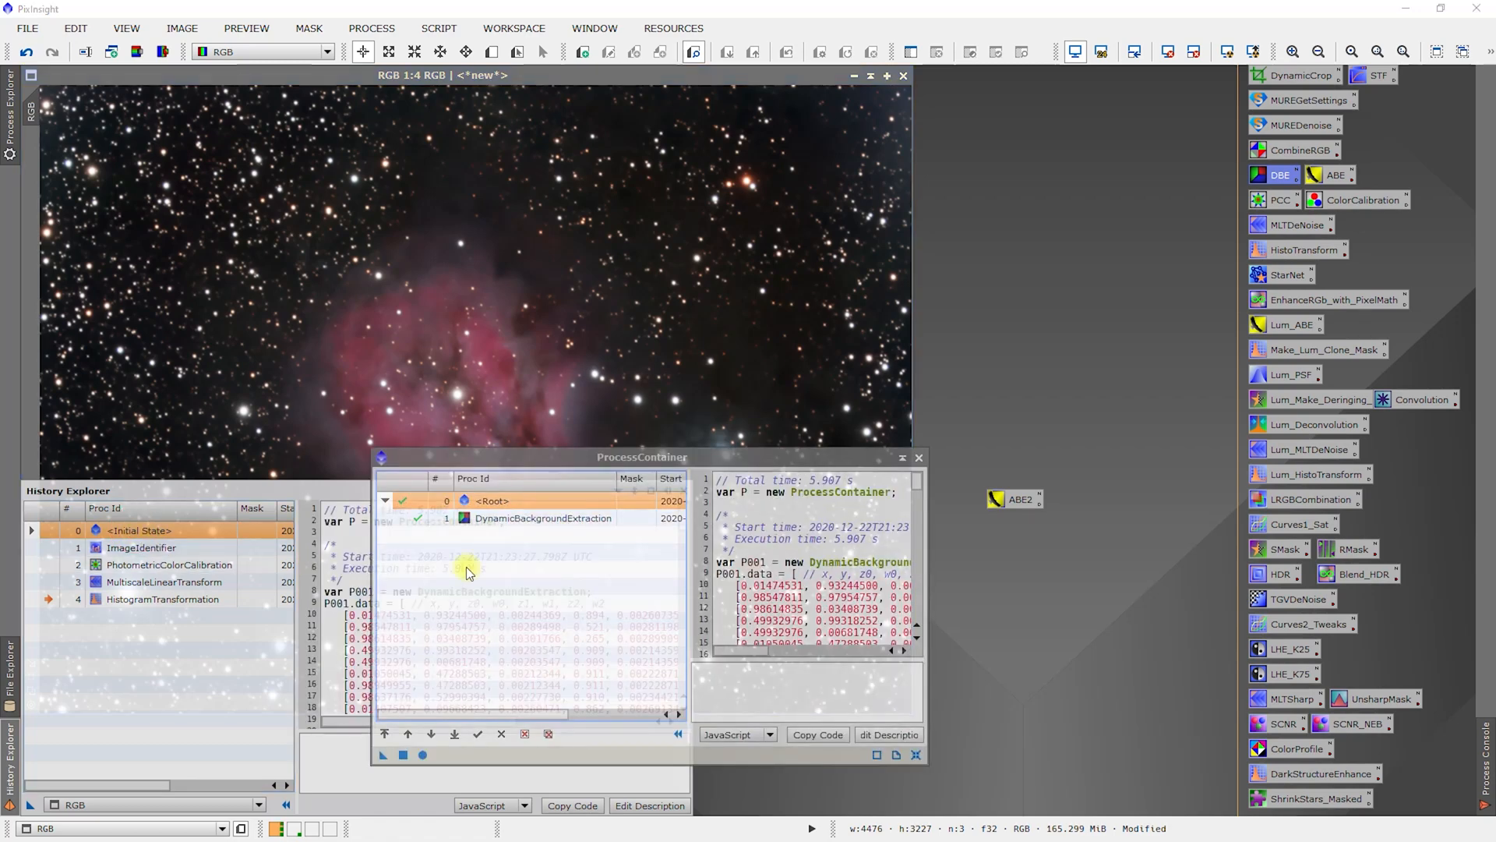
pyautogui.doubleClick(534, 522)
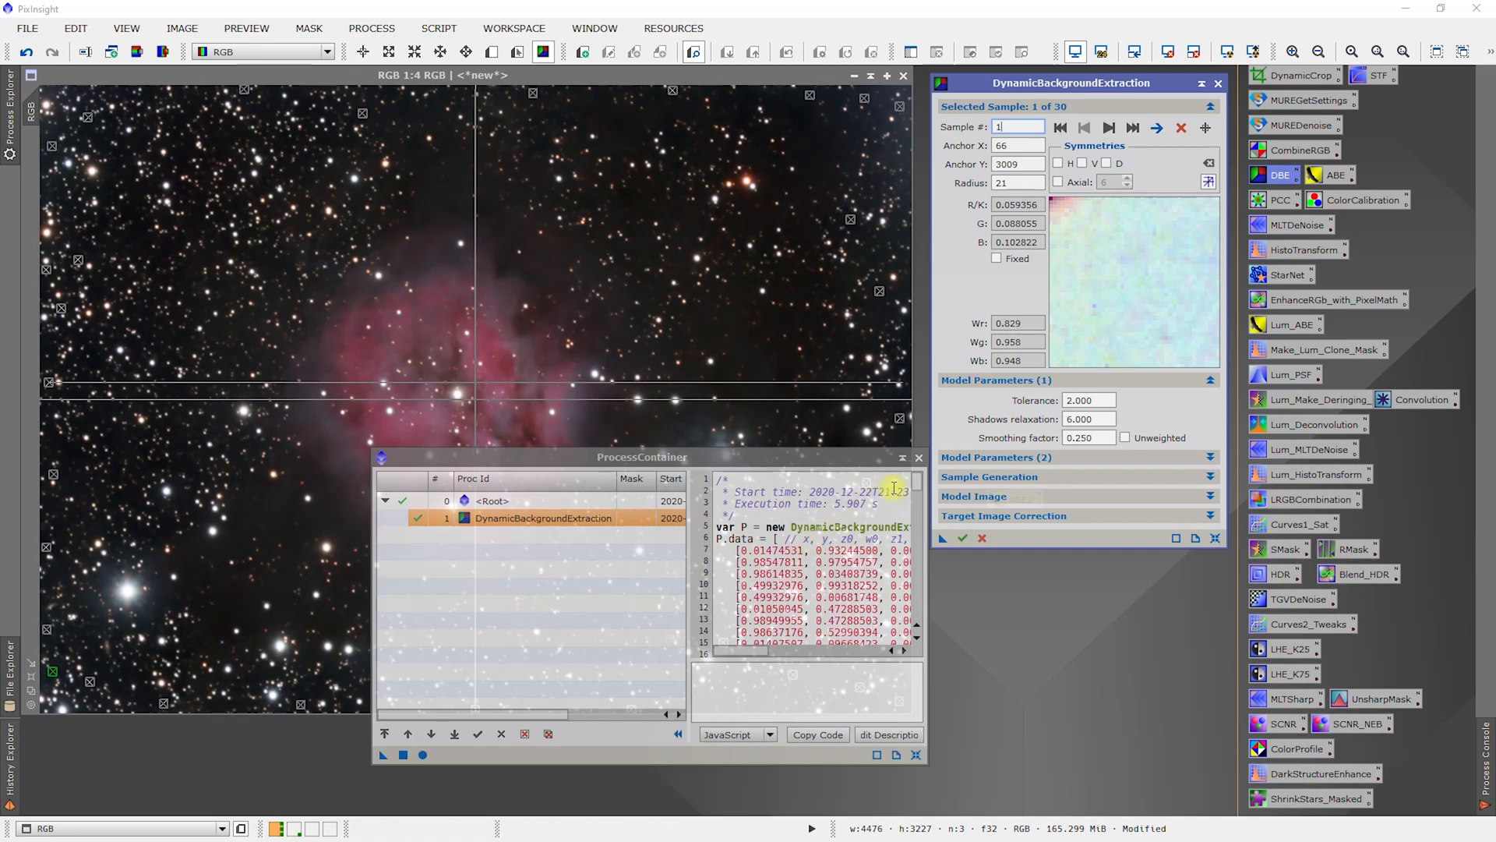
# - Save the recovered DynamicBackgroundExtraction instance as a process icon in Workspace01, and close the process container and dynamic session
pyautogui.click(920, 456)
pyautogui.moveTo(943, 538); pyautogui.dragTo(974, 618)
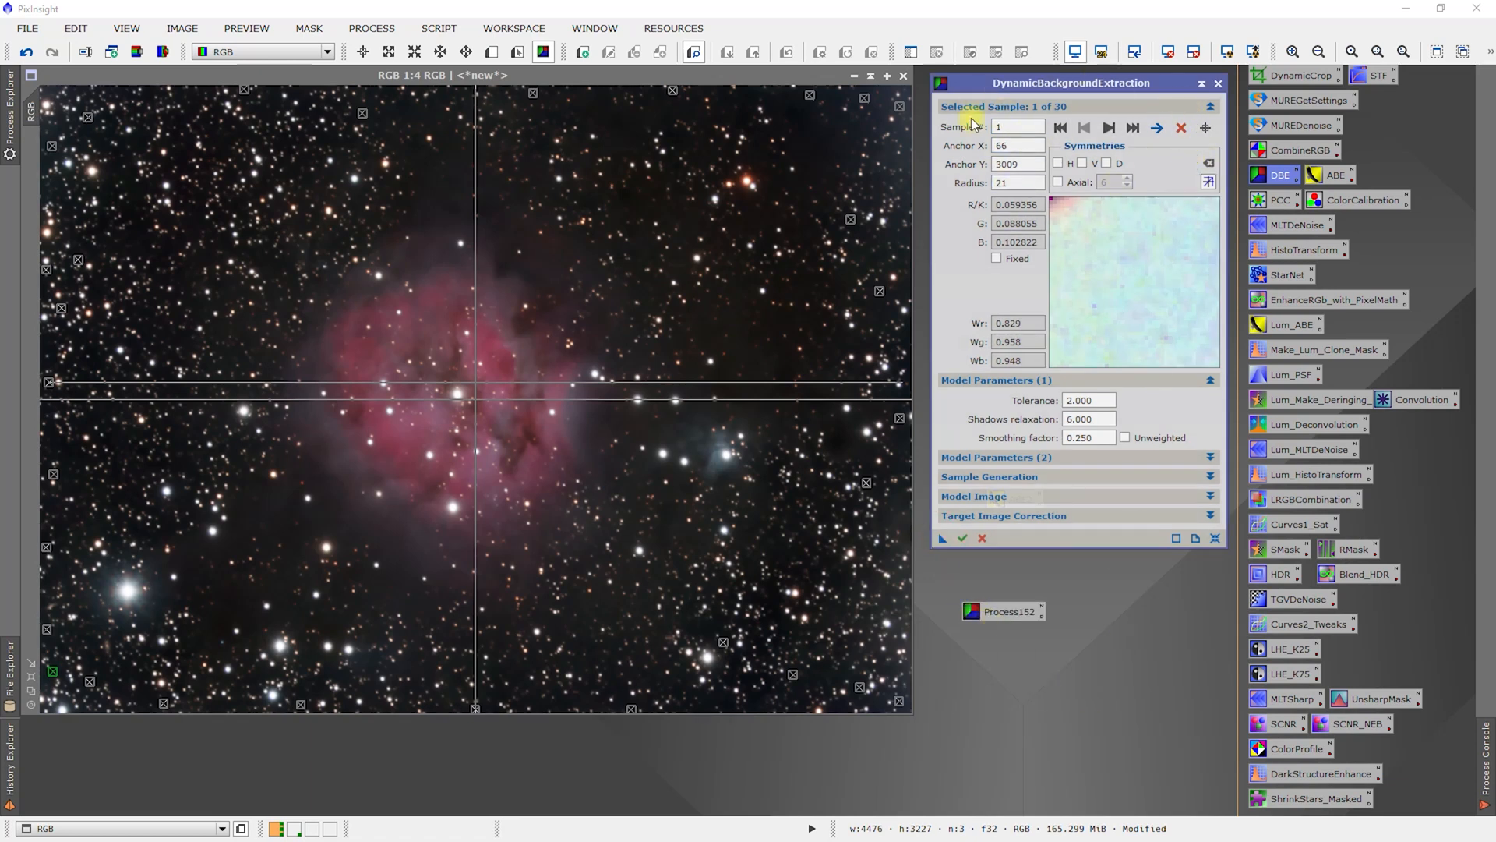
pyautogui.click(1218, 84)
pyautogui.click(722, 433)
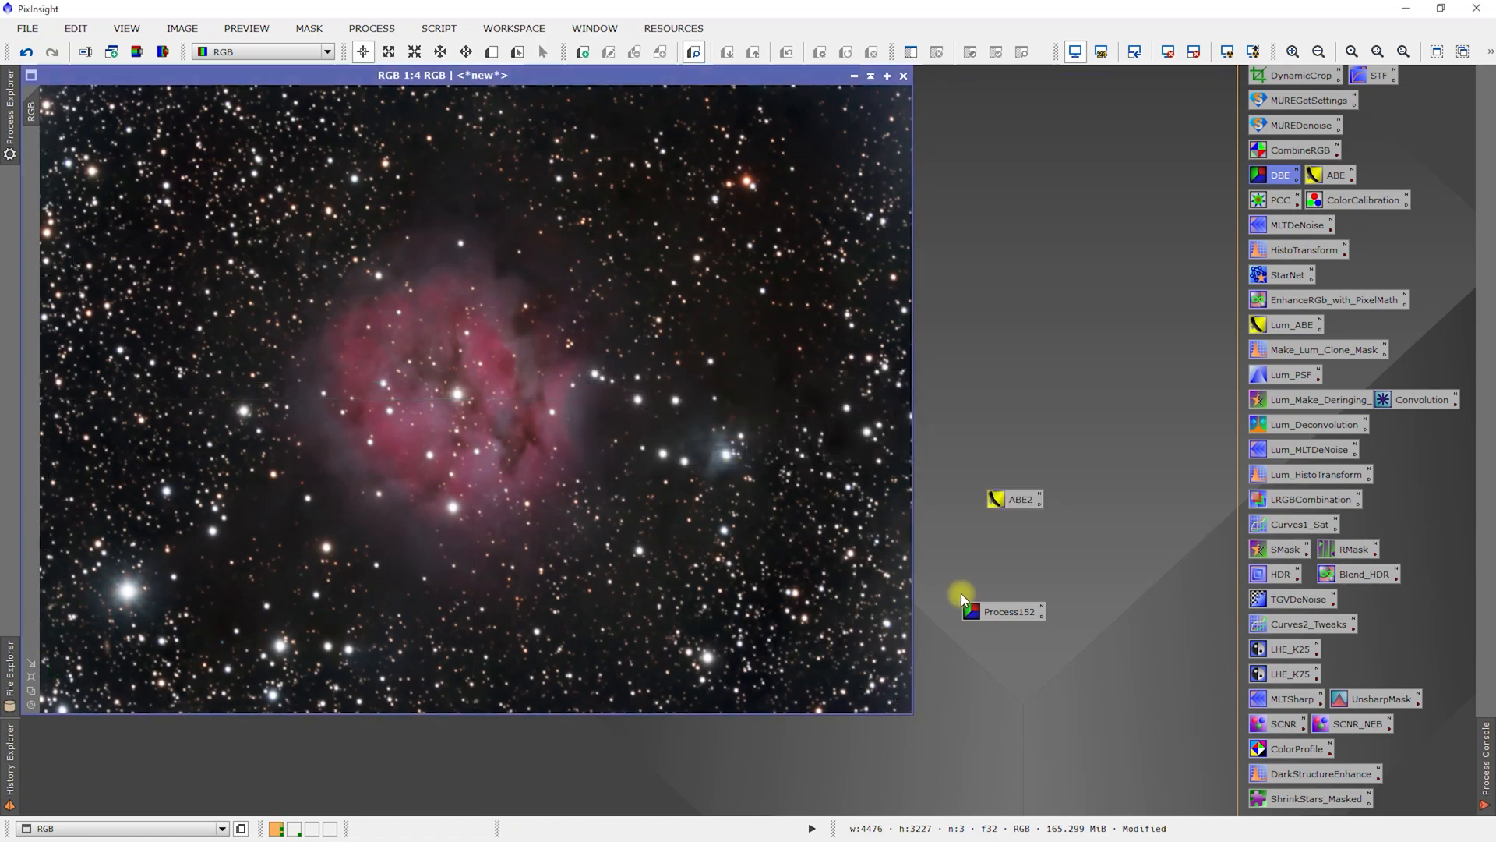
# - Place the recovered DynamicBackgroundExtraction icon just below ABE2 and rename it DBE2
pyautogui.moveTo(1000, 612); pyautogui.dragTo(1028, 525)
pyautogui.rightClick(1032, 527)
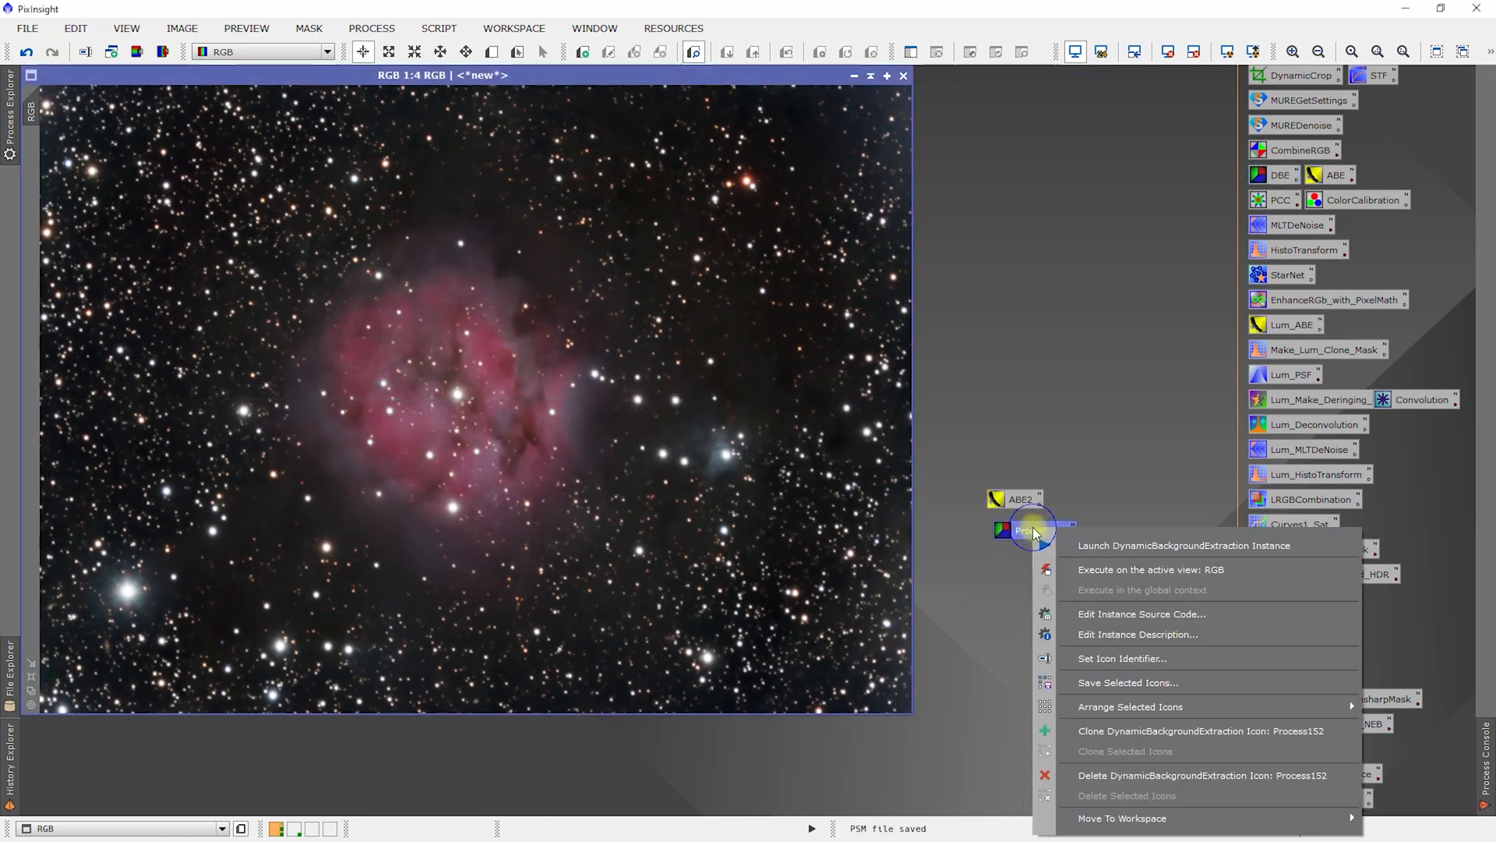
pyautogui.click(1099, 658)
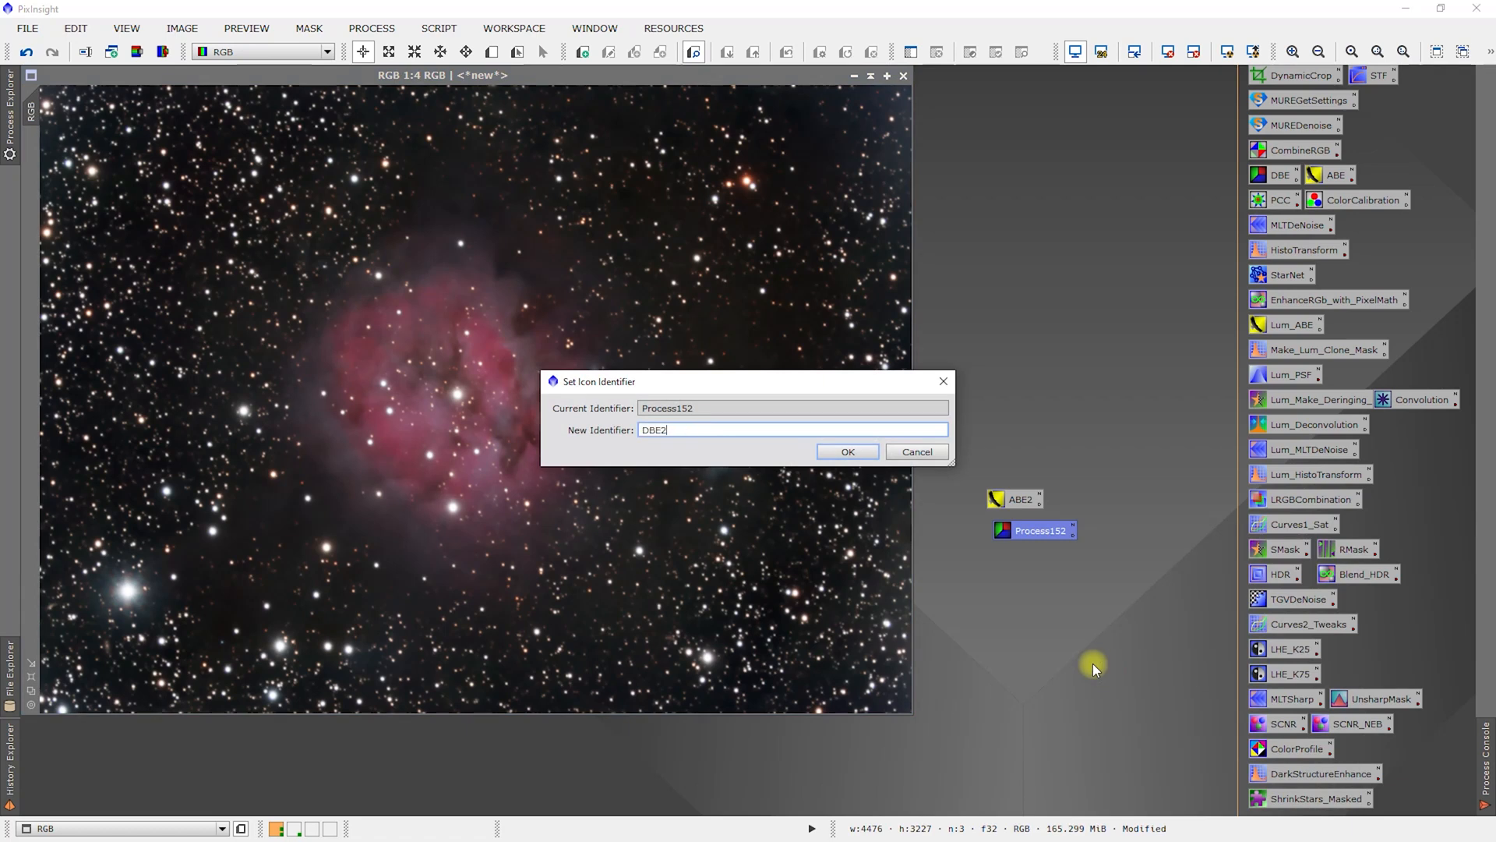
pyautogui.press('Return')
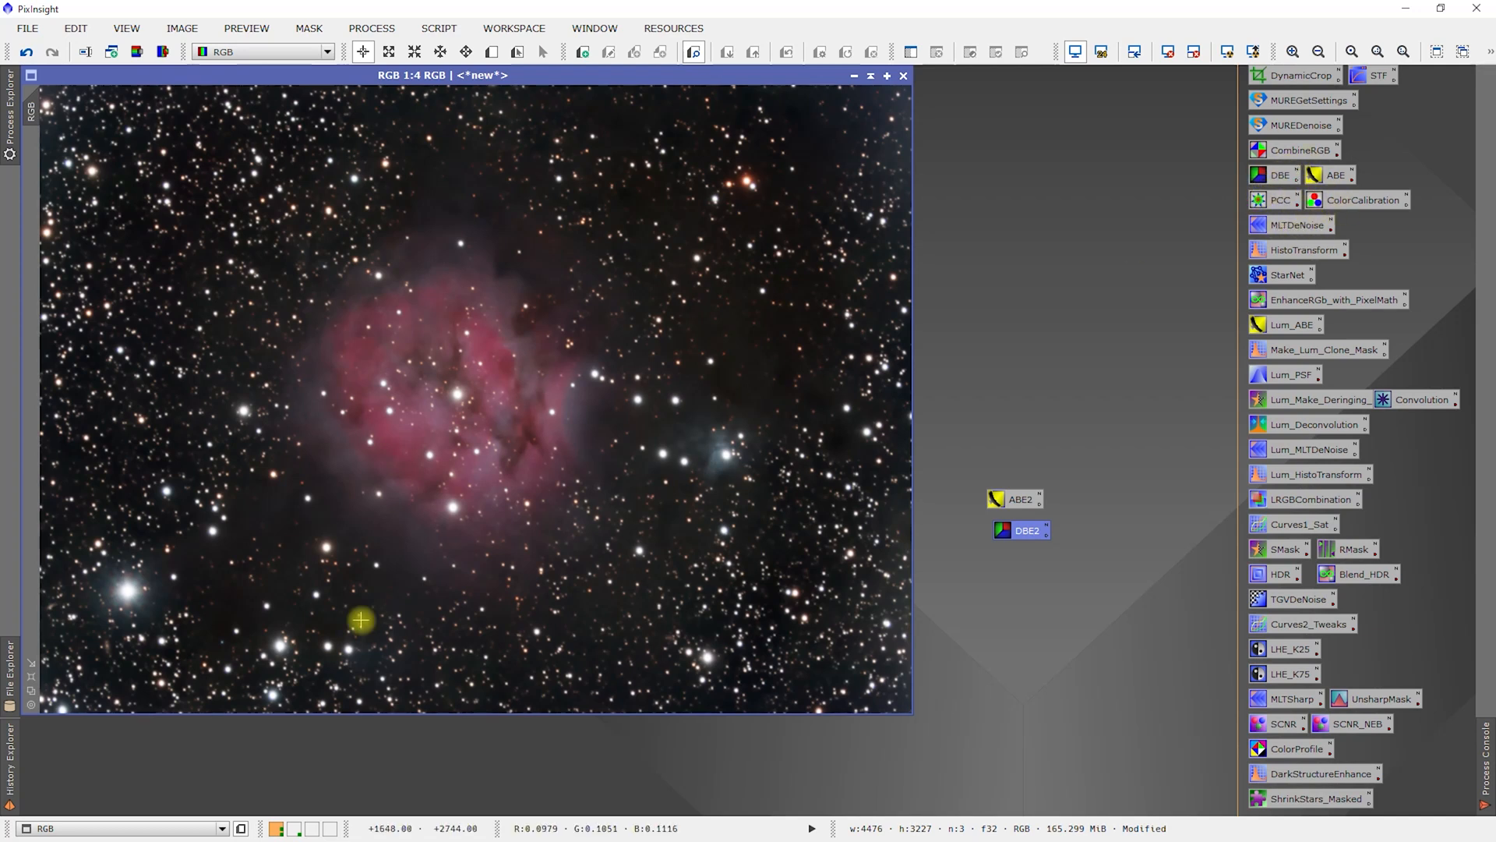
# - Load the MultiscaleLinearTransform instance from the RGB image's history, save it as a process icon in the workspace, and close its window
pyautogui.click(9, 768)
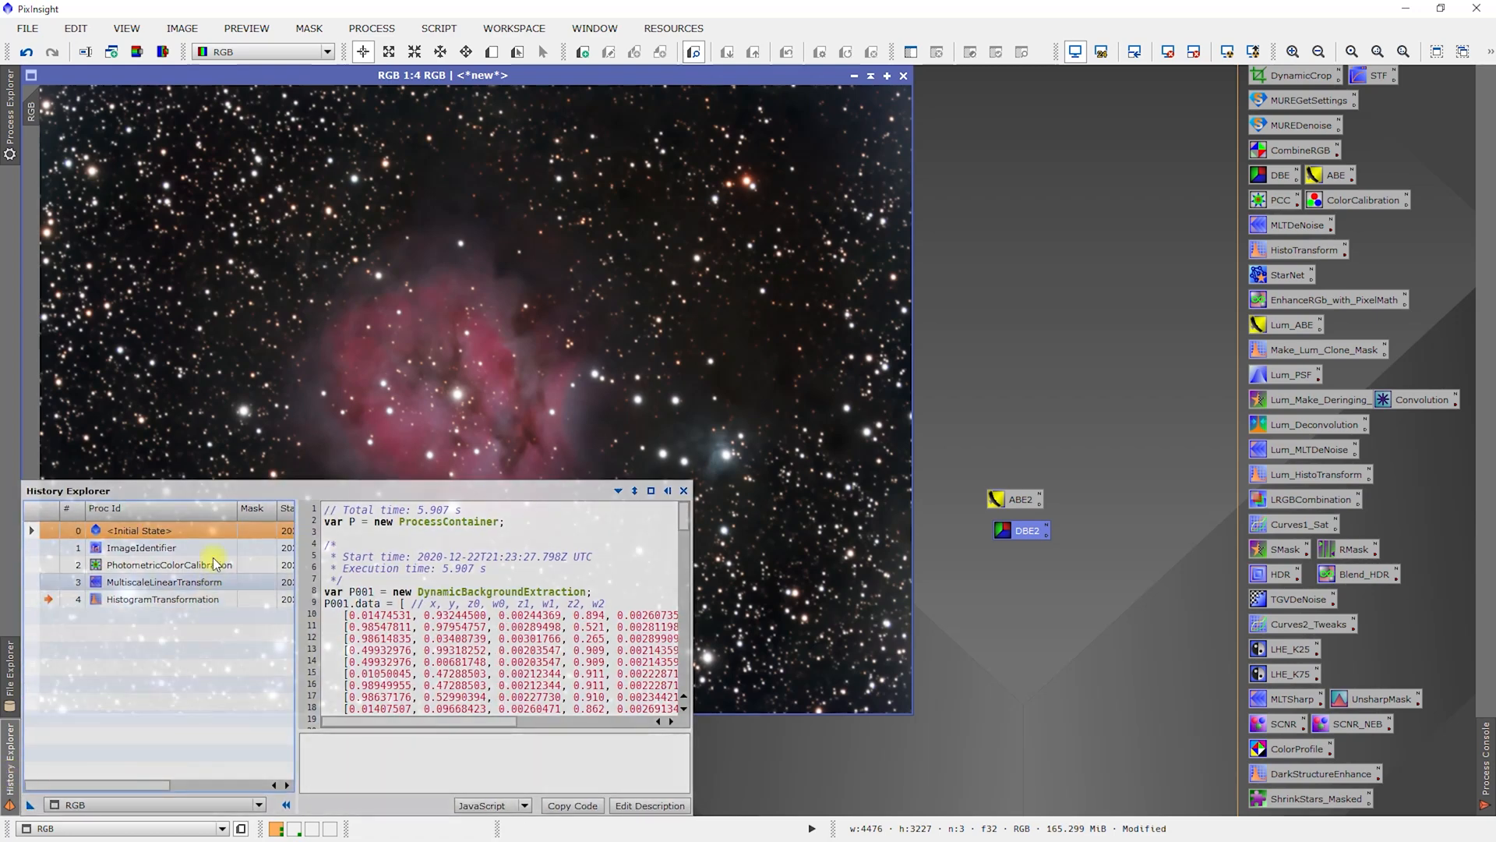
pyautogui.doubleClick(141, 589)
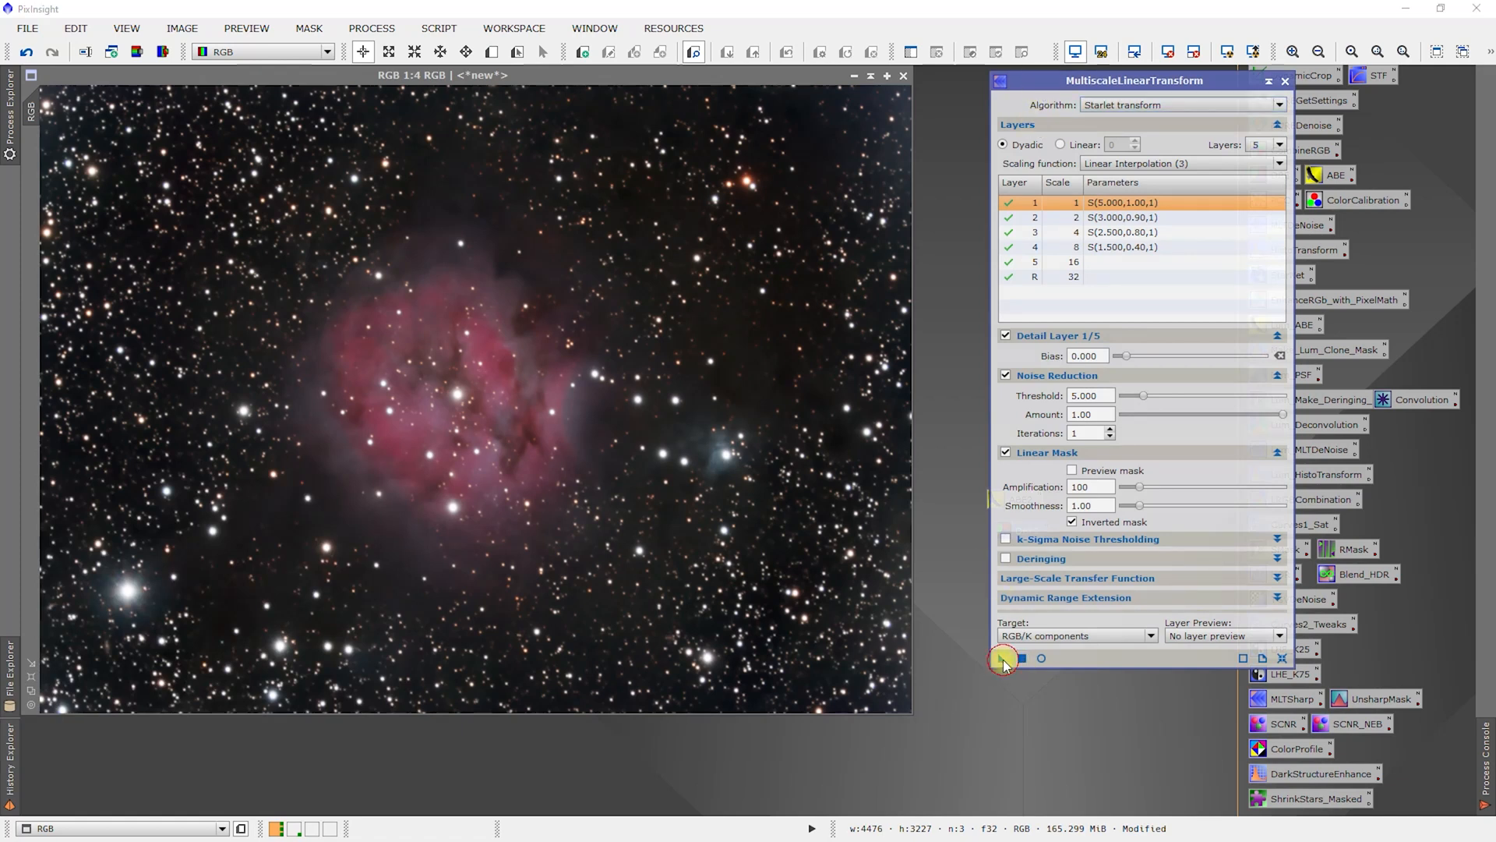
pyautogui.moveTo(1001, 659); pyautogui.dragTo(994, 711)
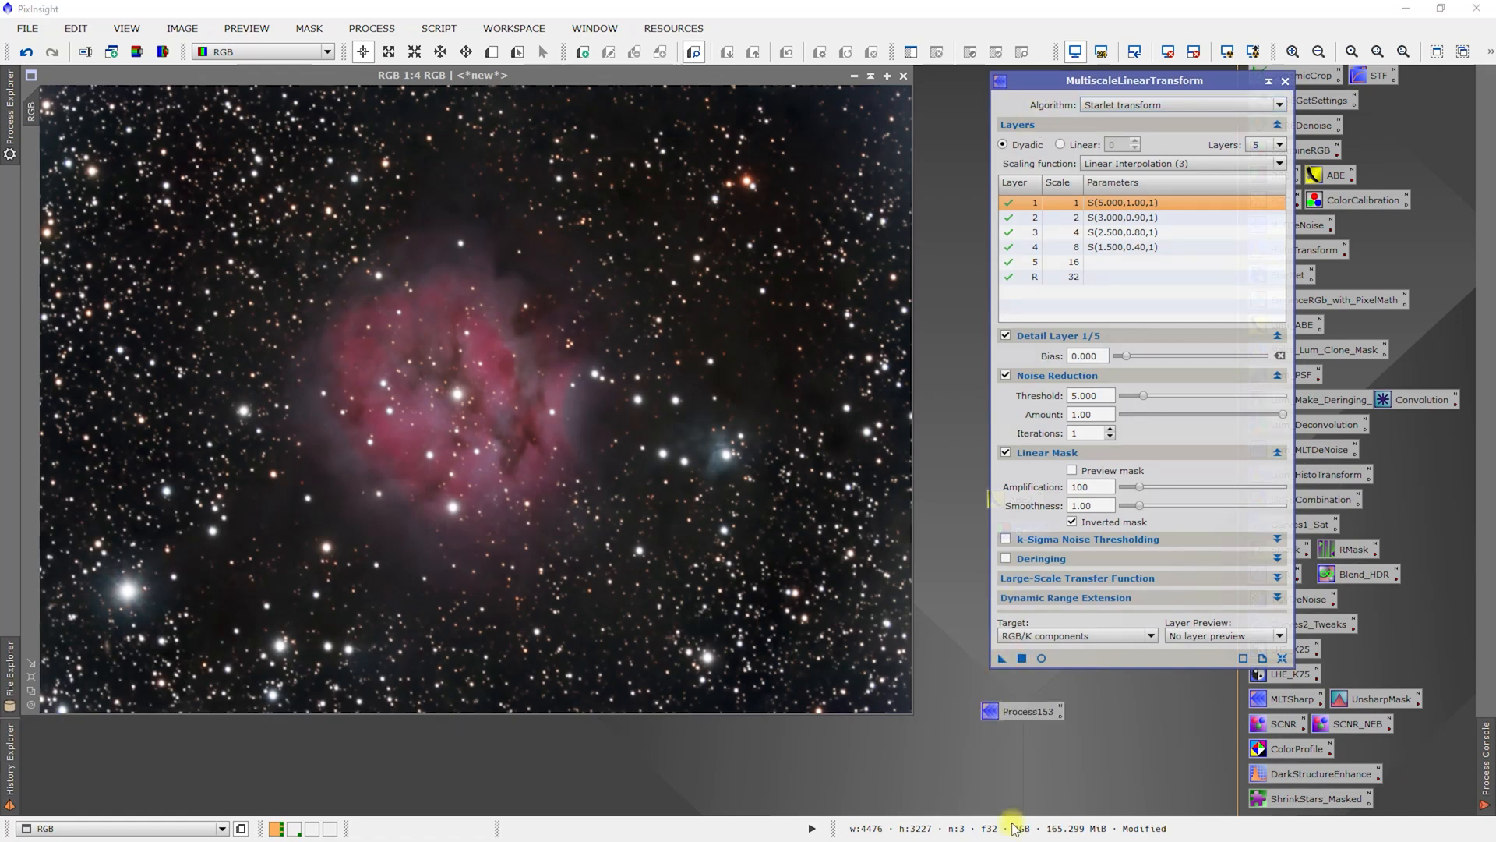
pyautogui.click(1286, 81)
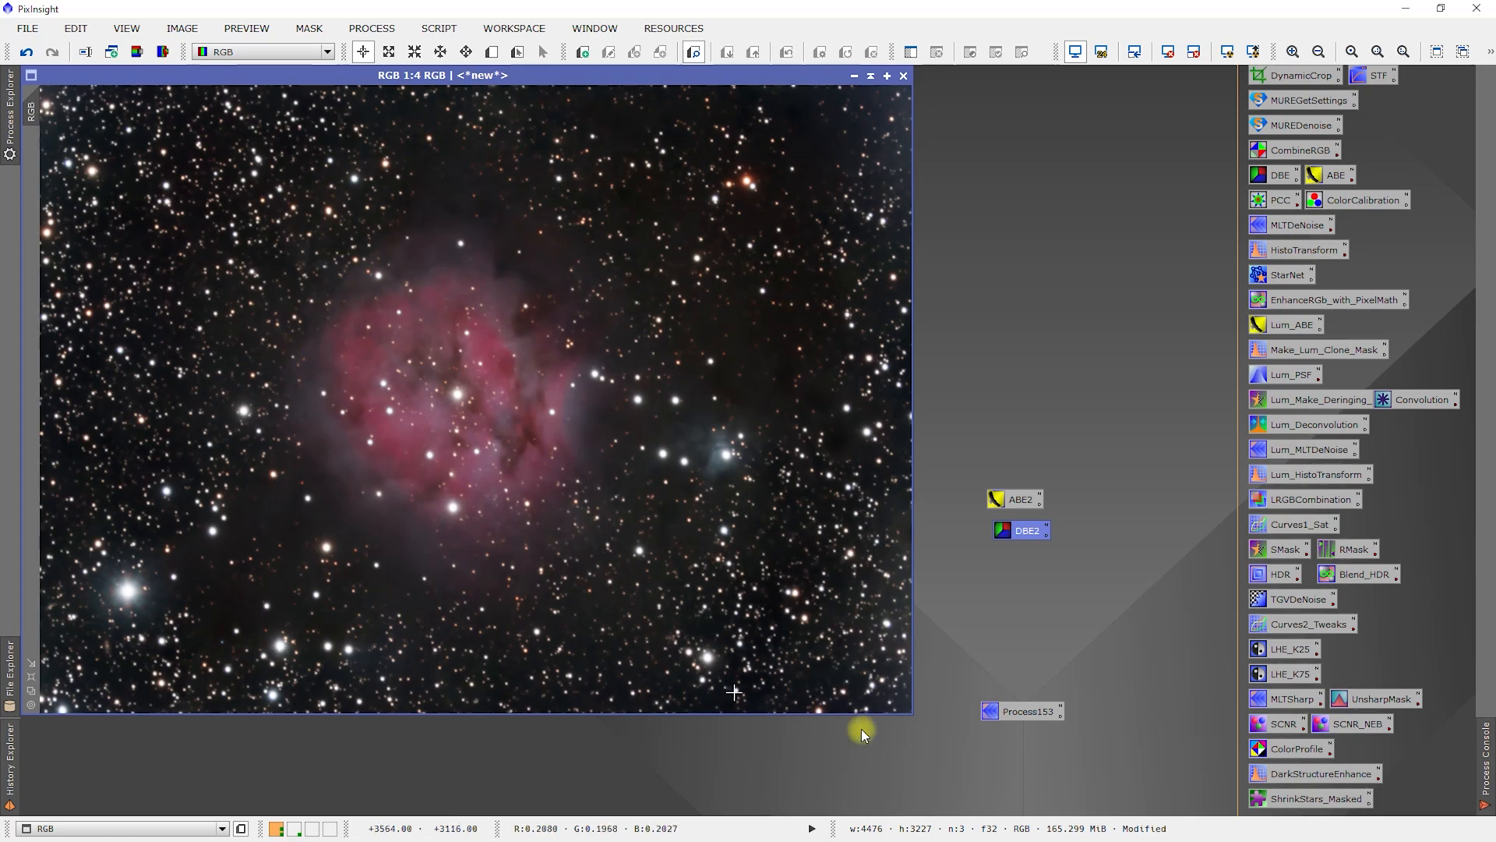
# - Place the new MultiscaleLinearTransform icon directly below DBE2 and rename it denoise
pyautogui.moveTo(1025, 712); pyautogui.dragTo(1044, 628)
pyautogui.moveTo(1019, 563); pyautogui.dragTo(1020, 560)
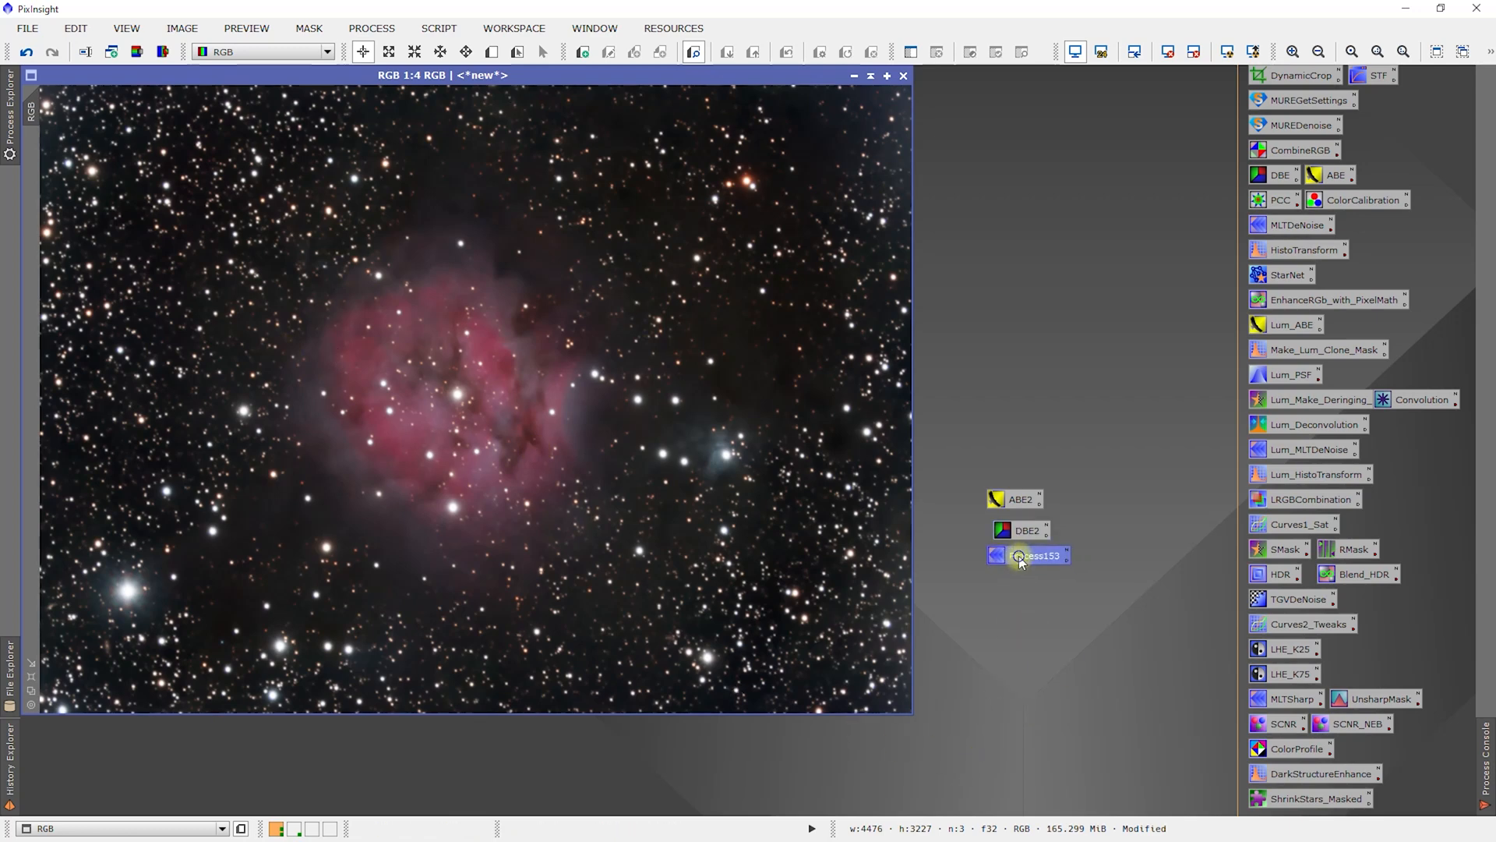
pyautogui.rightClick(1019, 559)
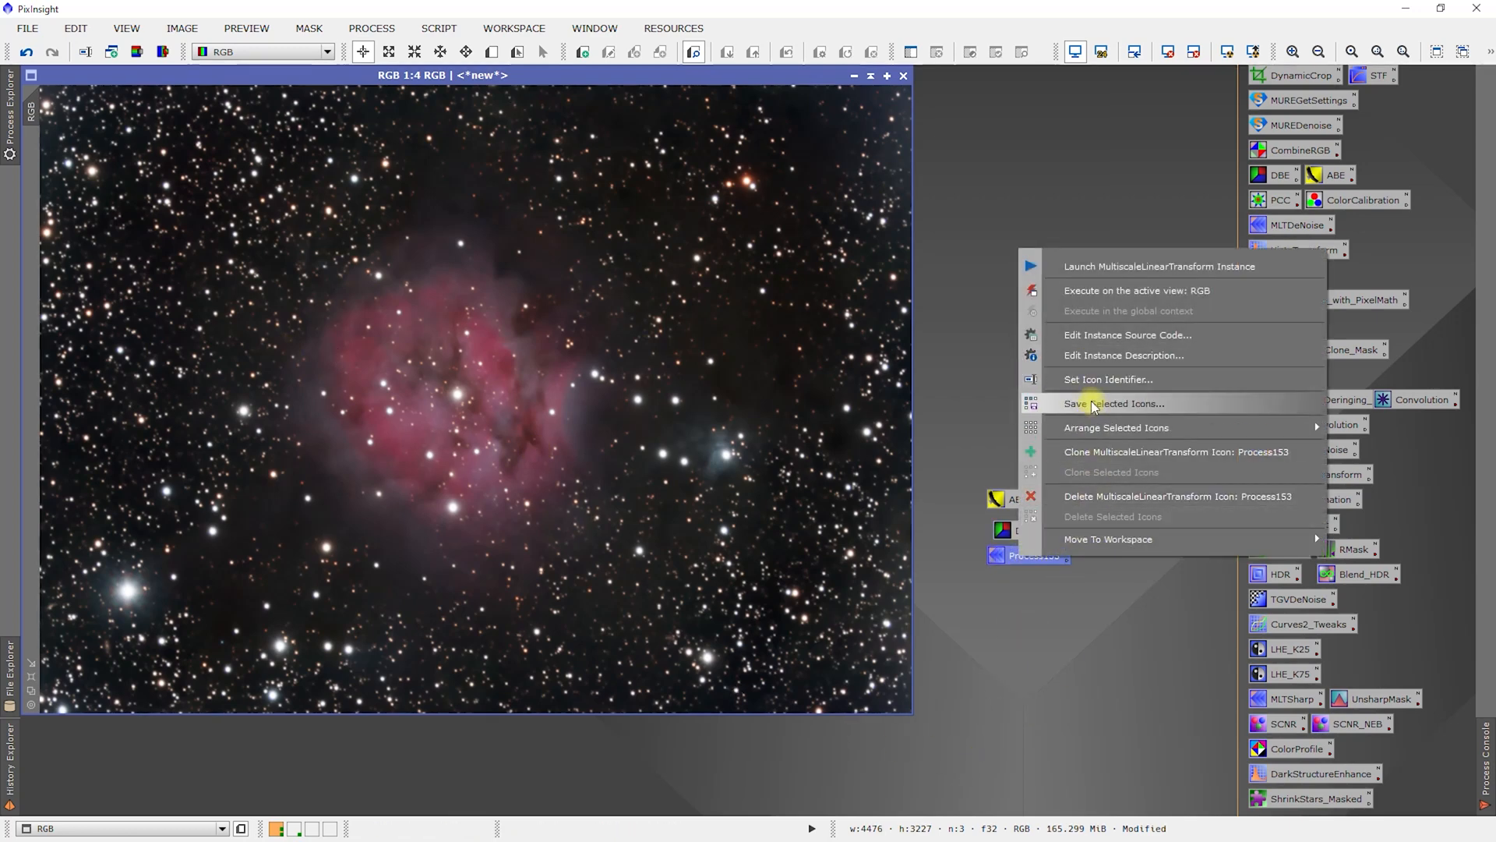
pyautogui.click(1099, 379)
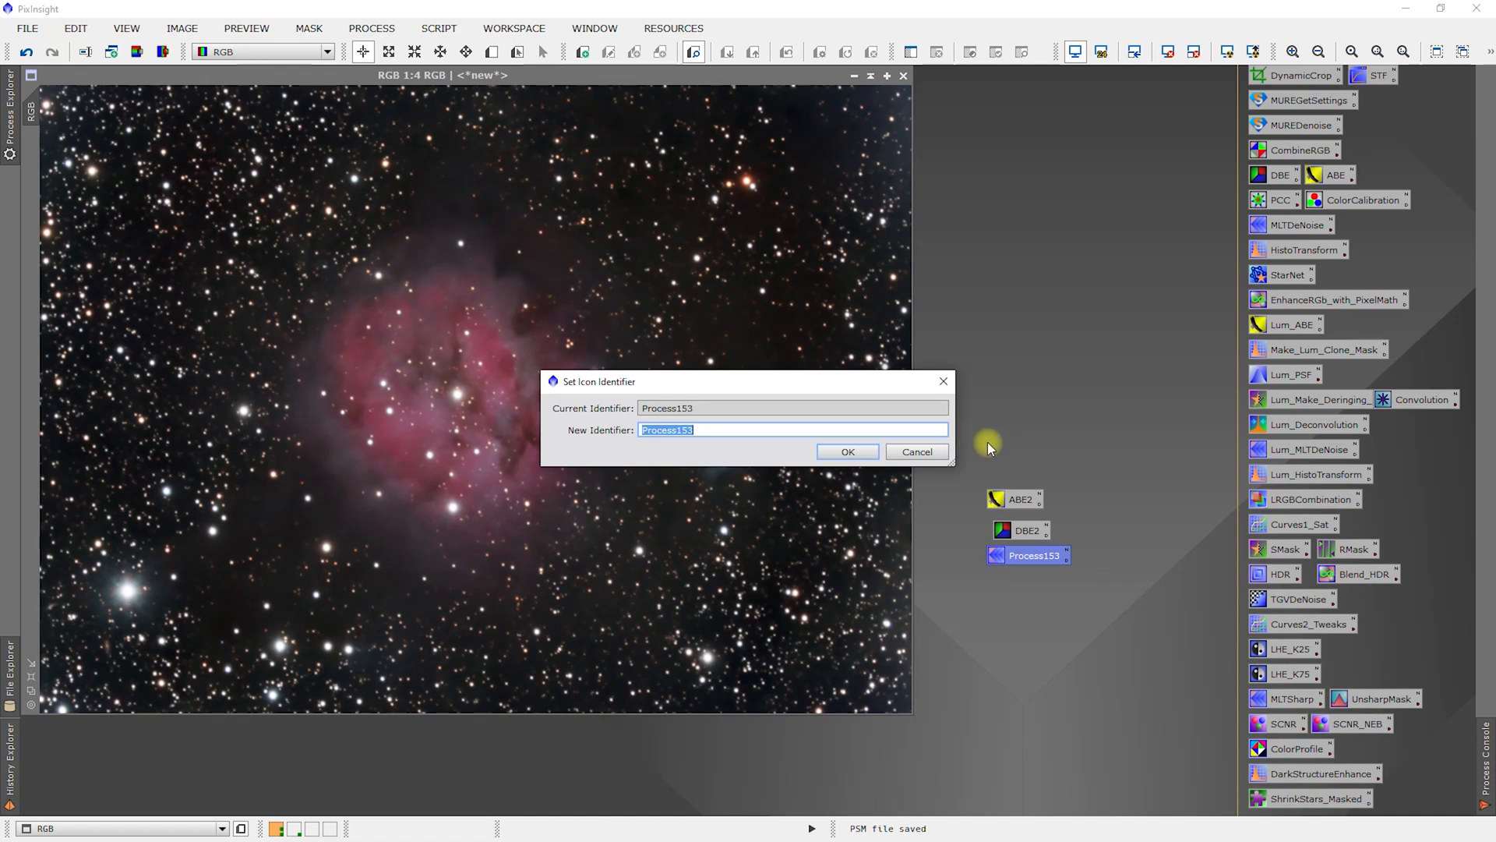
pyautogui.write('denoise')
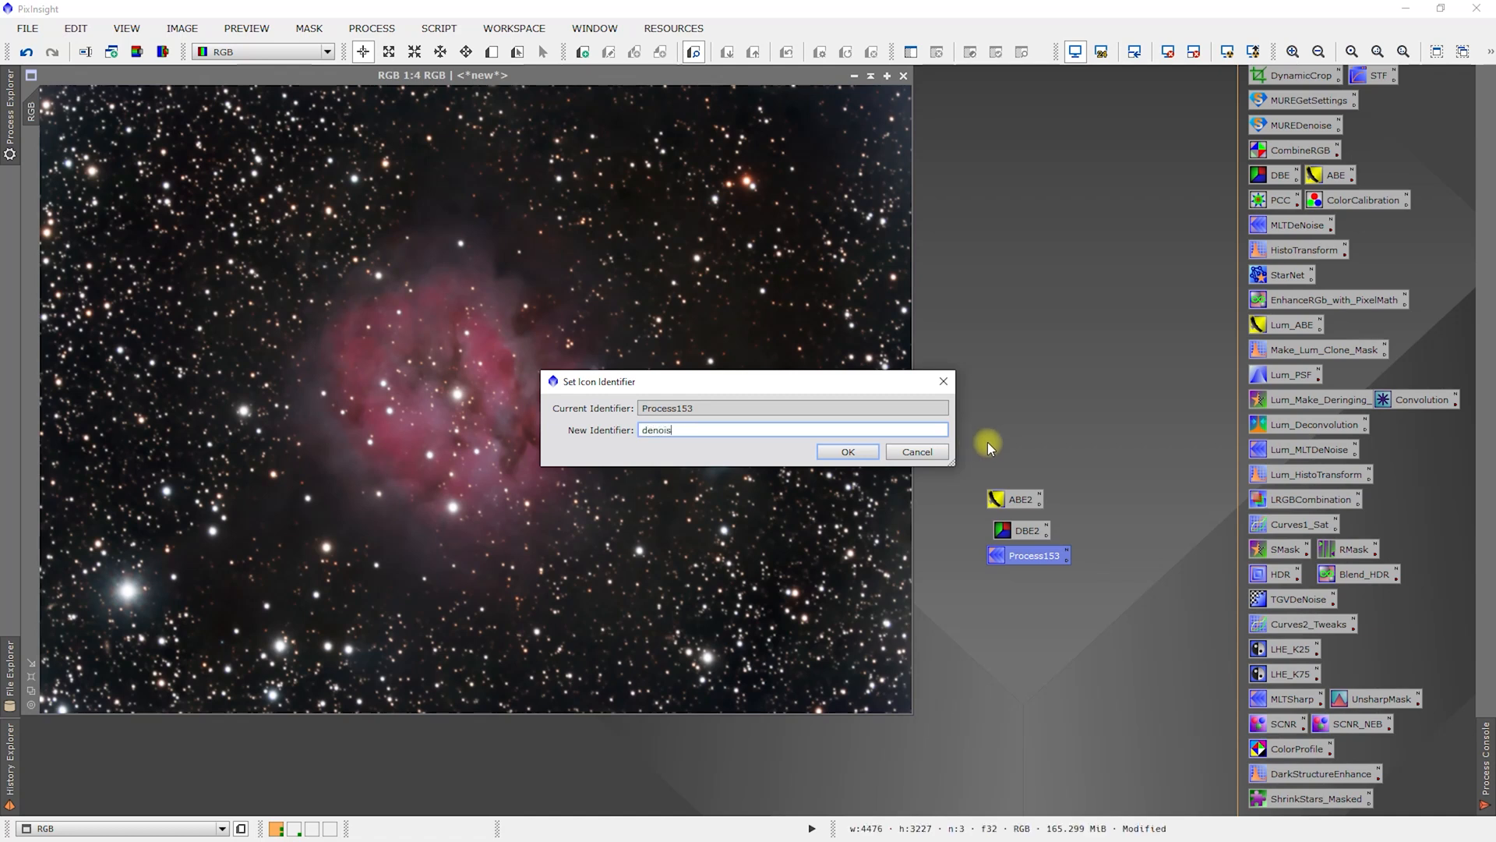
pyautogui.press('Return')
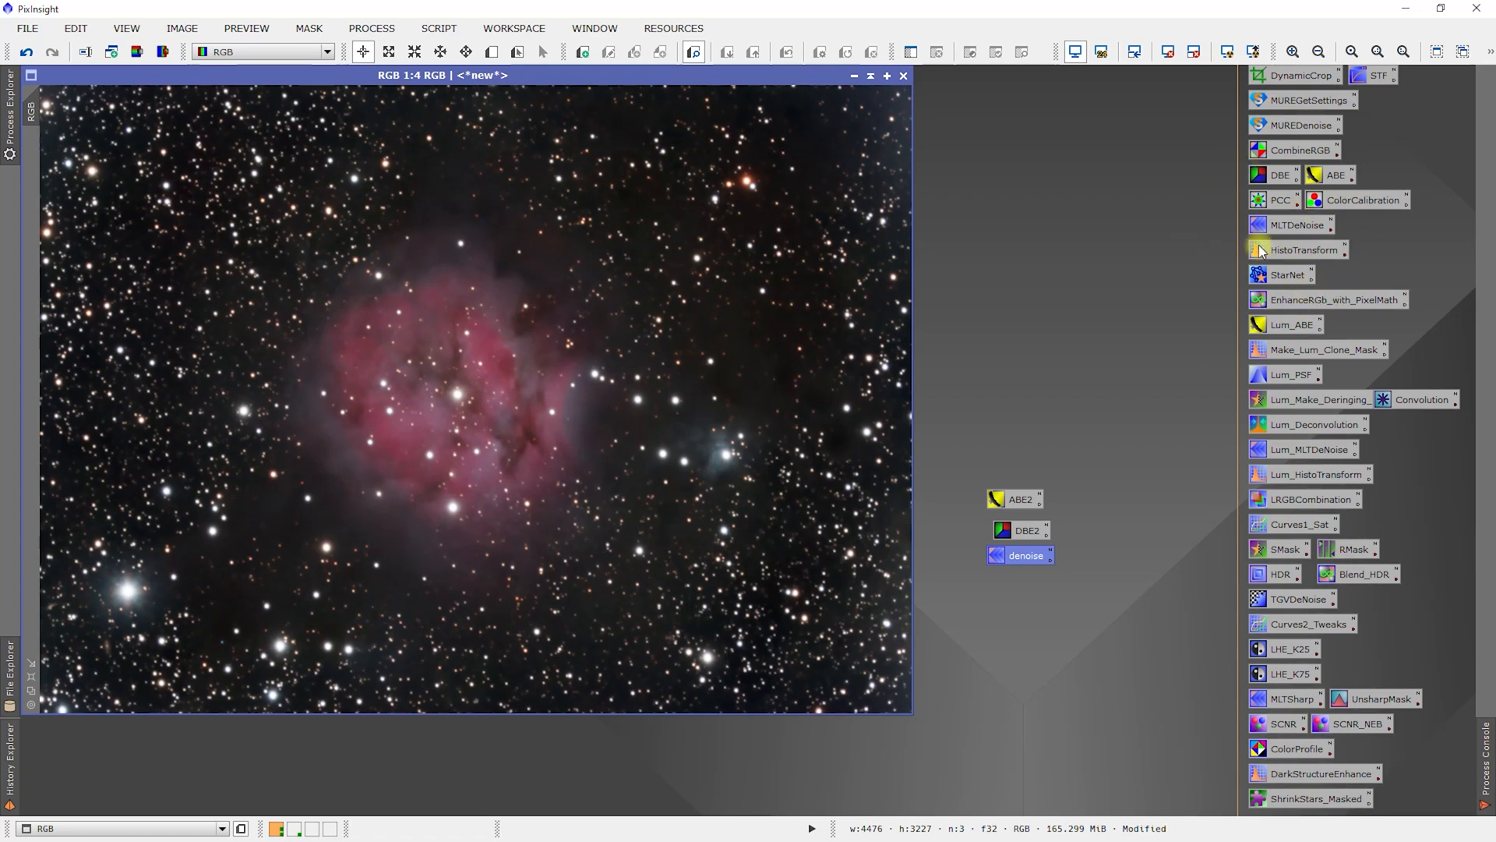
# - Launch the HistoTransform process, save its instance as a new icon in an empty workspace area, and close its window
pyautogui.doubleClick(1282, 251)
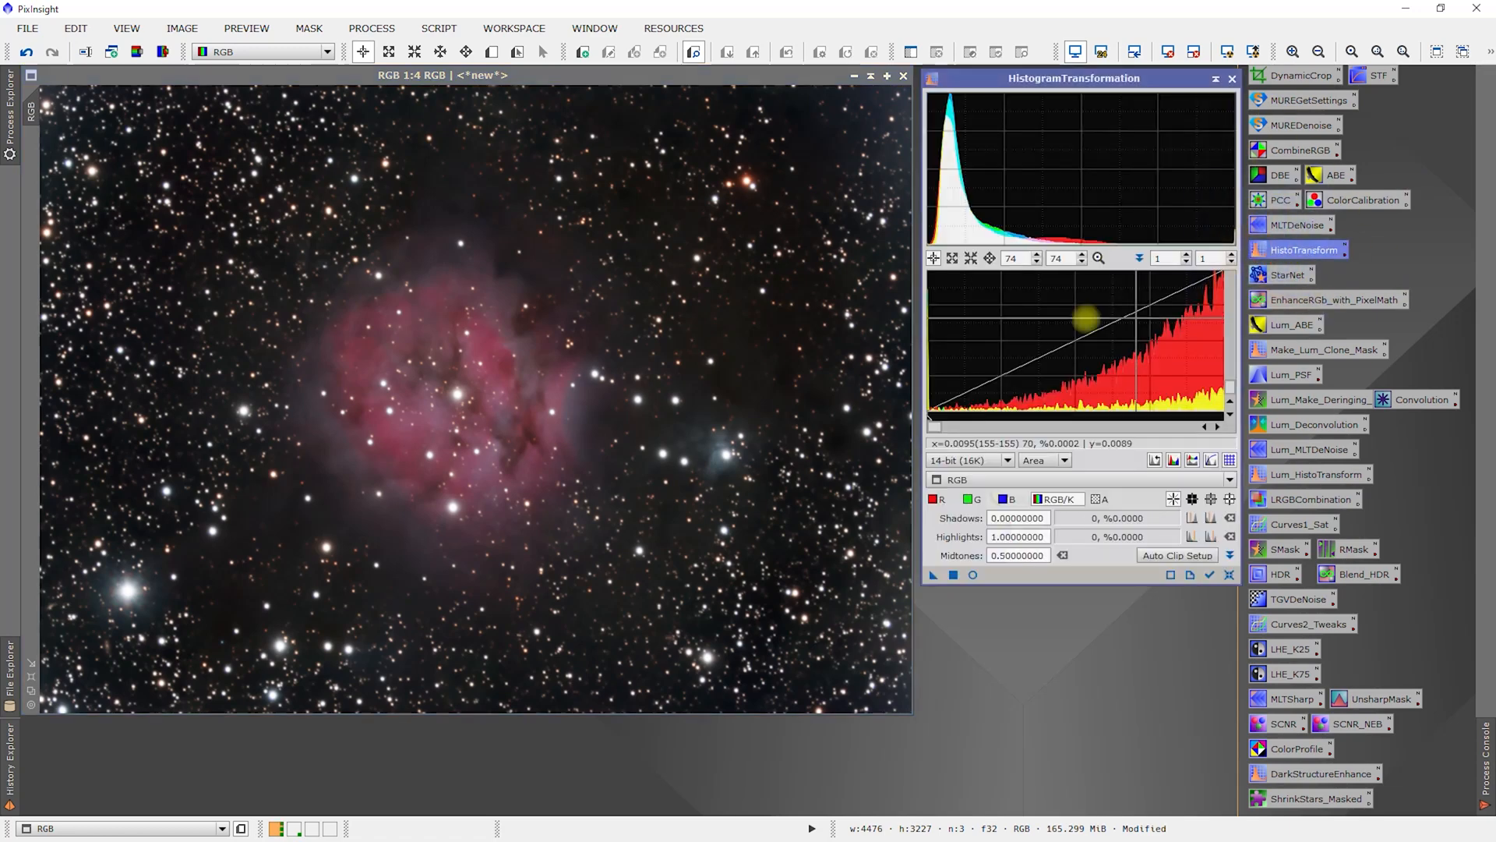
pyautogui.moveTo(932, 576); pyautogui.dragTo(957, 630)
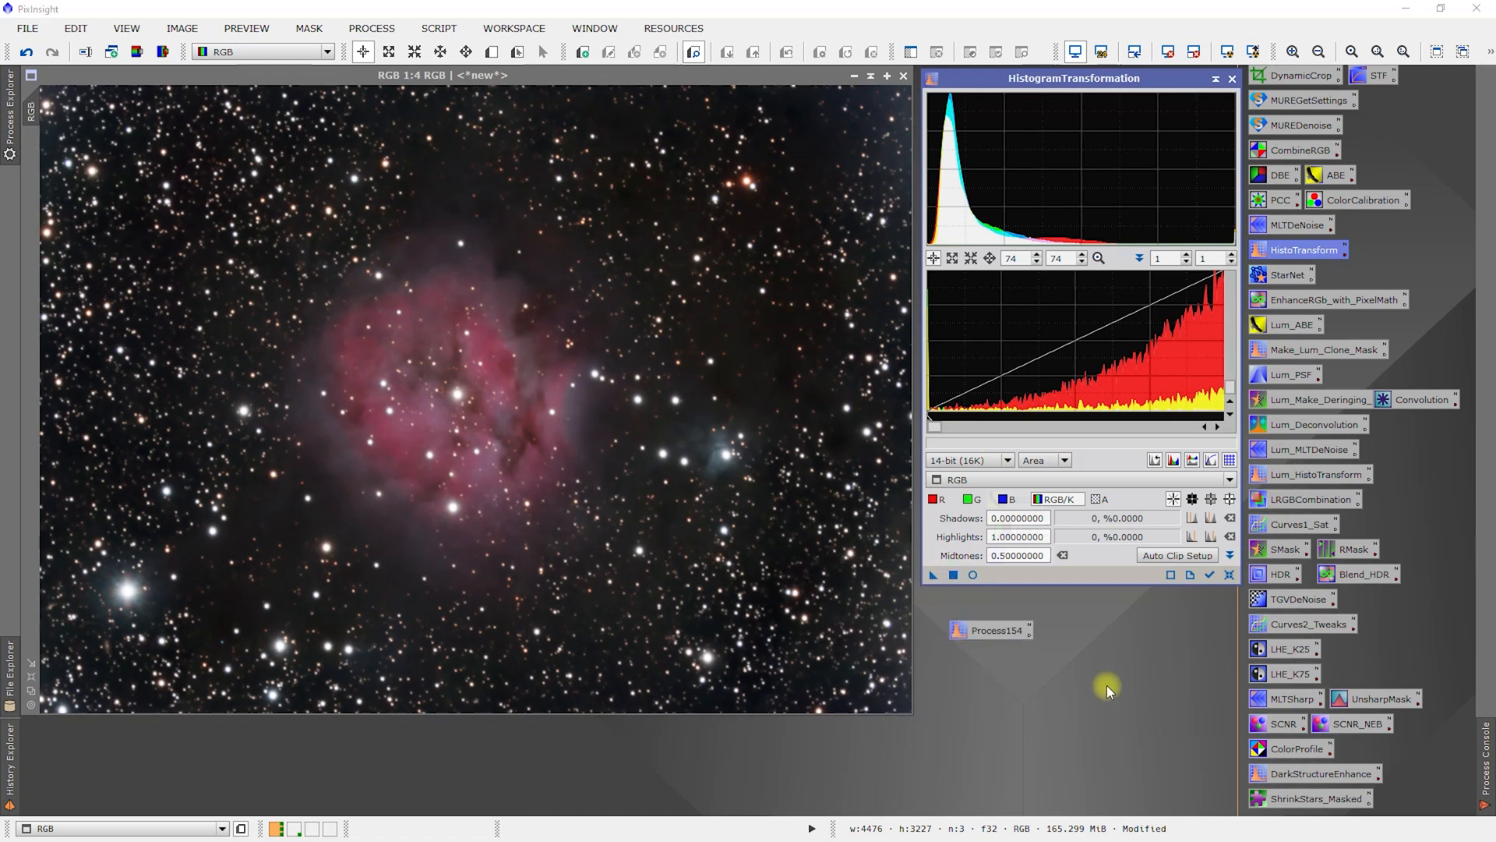
pyautogui.click(1232, 78)
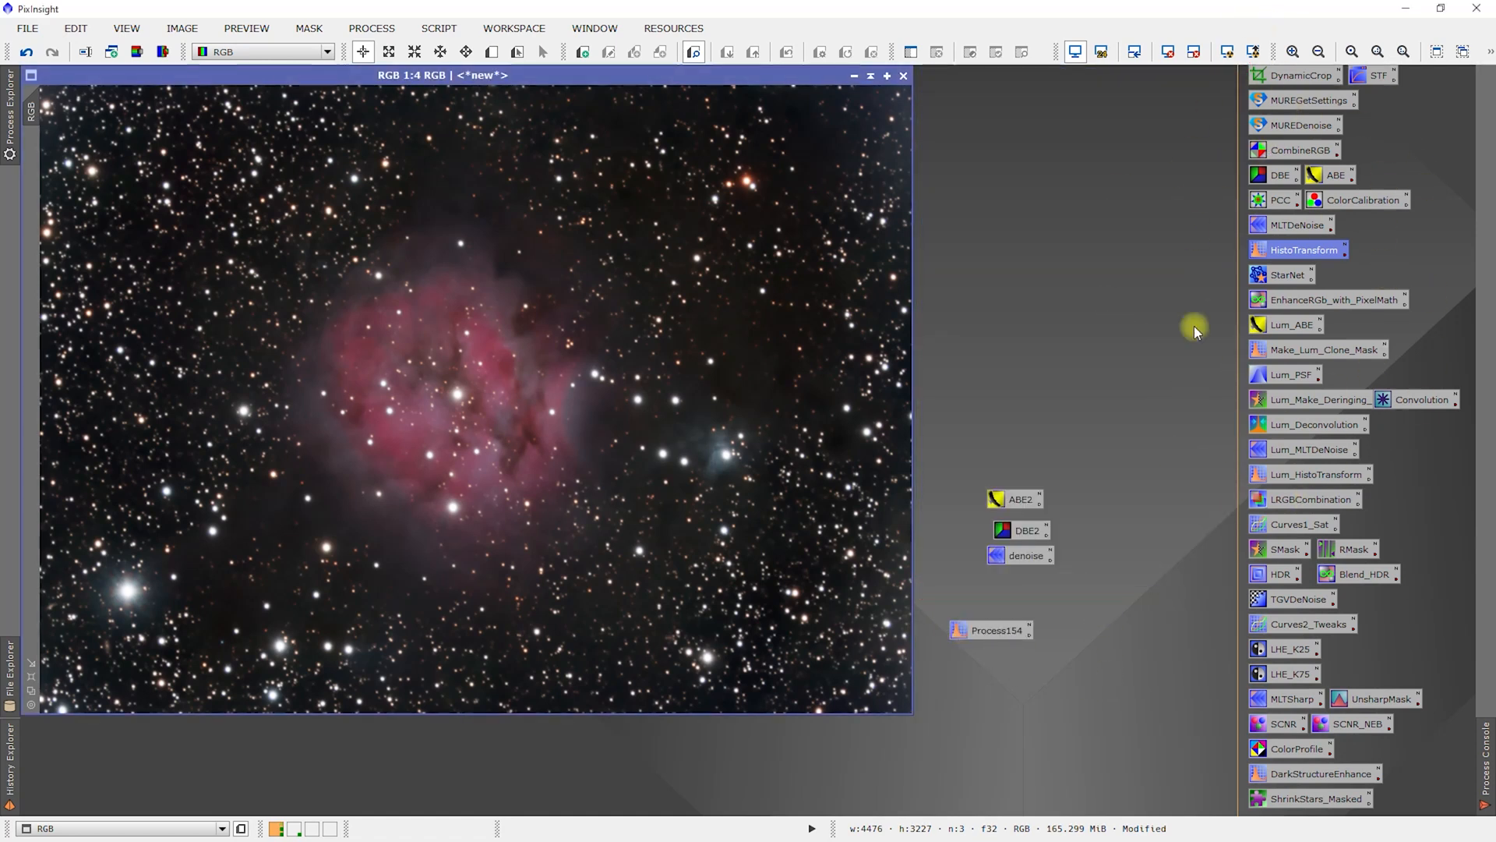
# - Rename the new HistogramTransformation icon as HT and place it below the denoise icon
pyautogui.rightClick(986, 631)
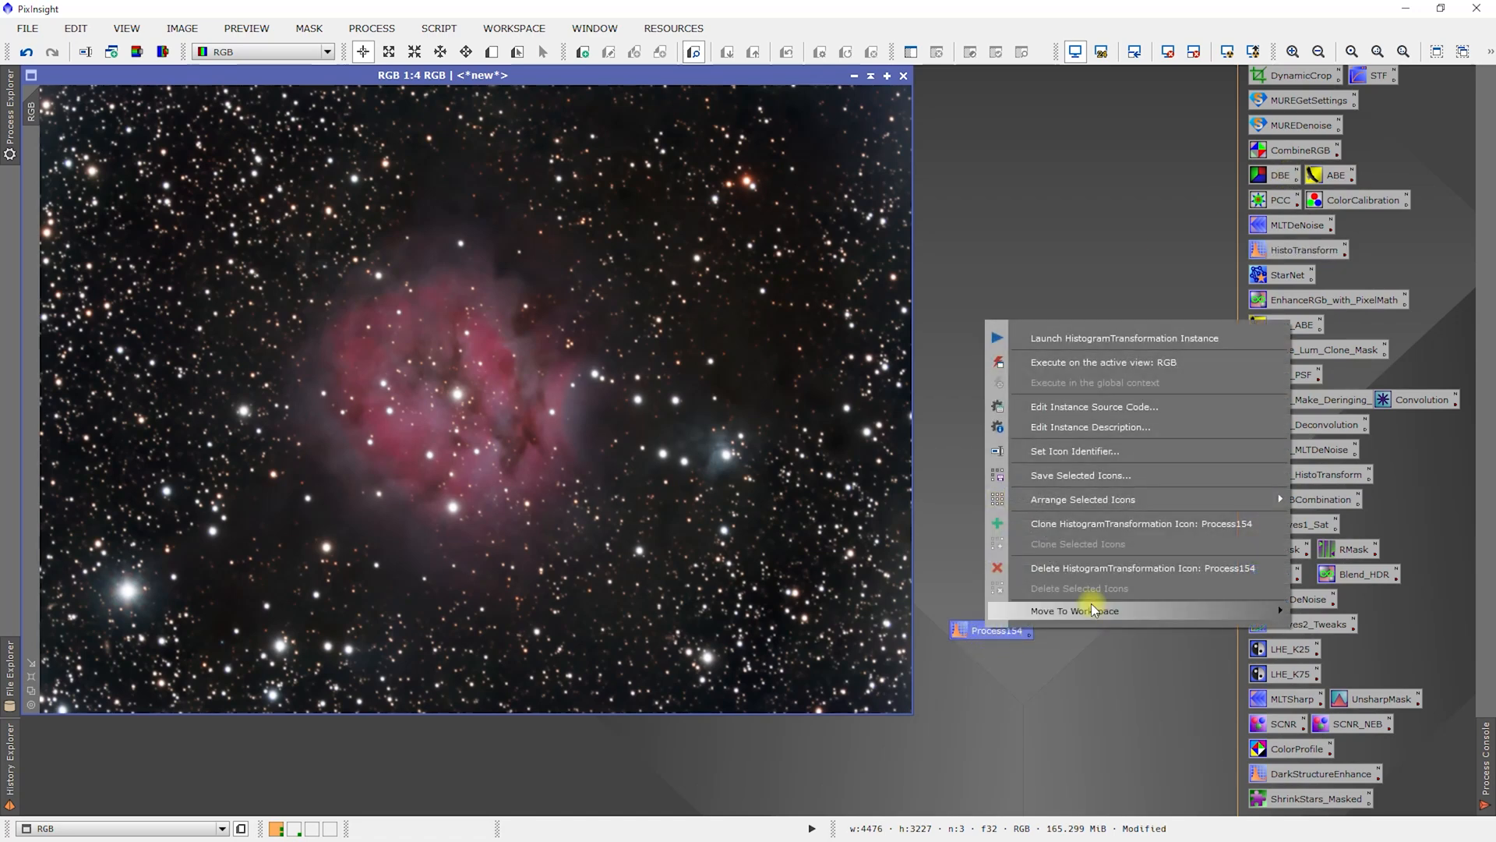
pyautogui.click(1079, 453)
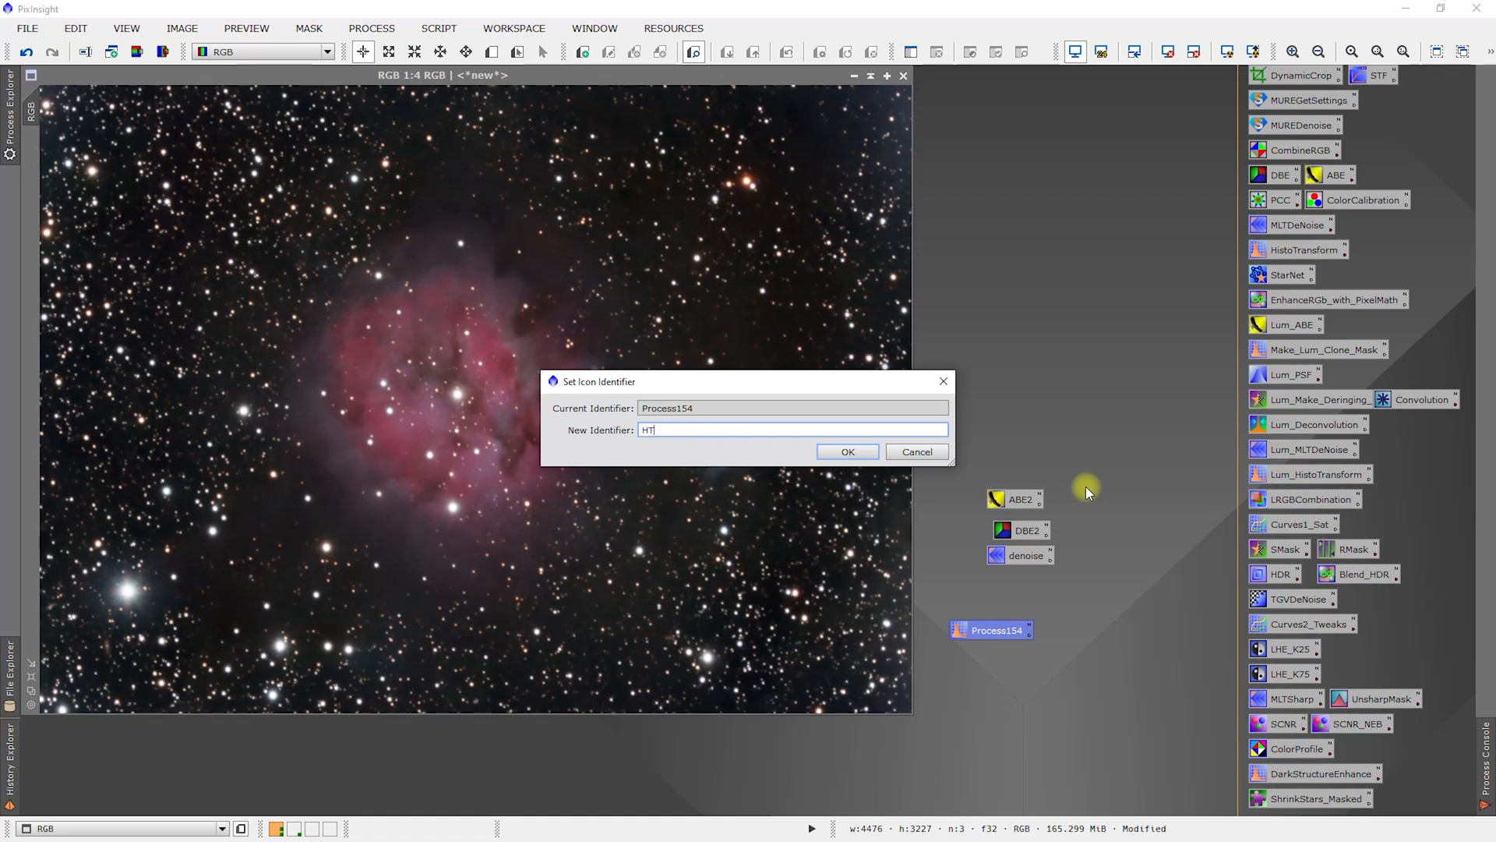
pyautogui.press('Return')
pyautogui.moveTo(963, 633); pyautogui.dragTo(1001, 584)
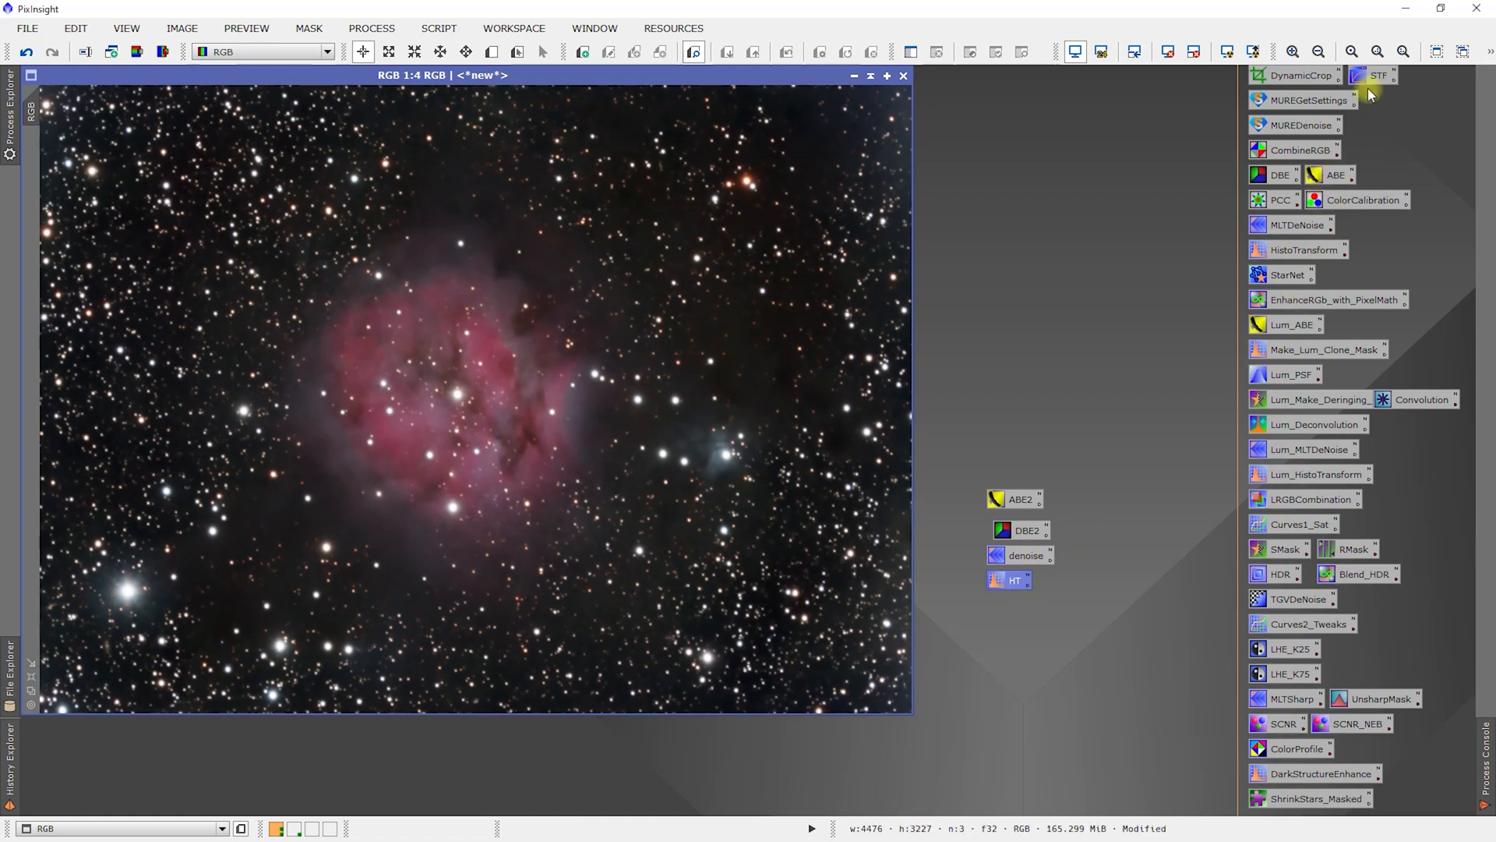
# - Launch the STF process, save its instance as a new icon below HT, and close its window
pyautogui.doubleClick(1381, 78)
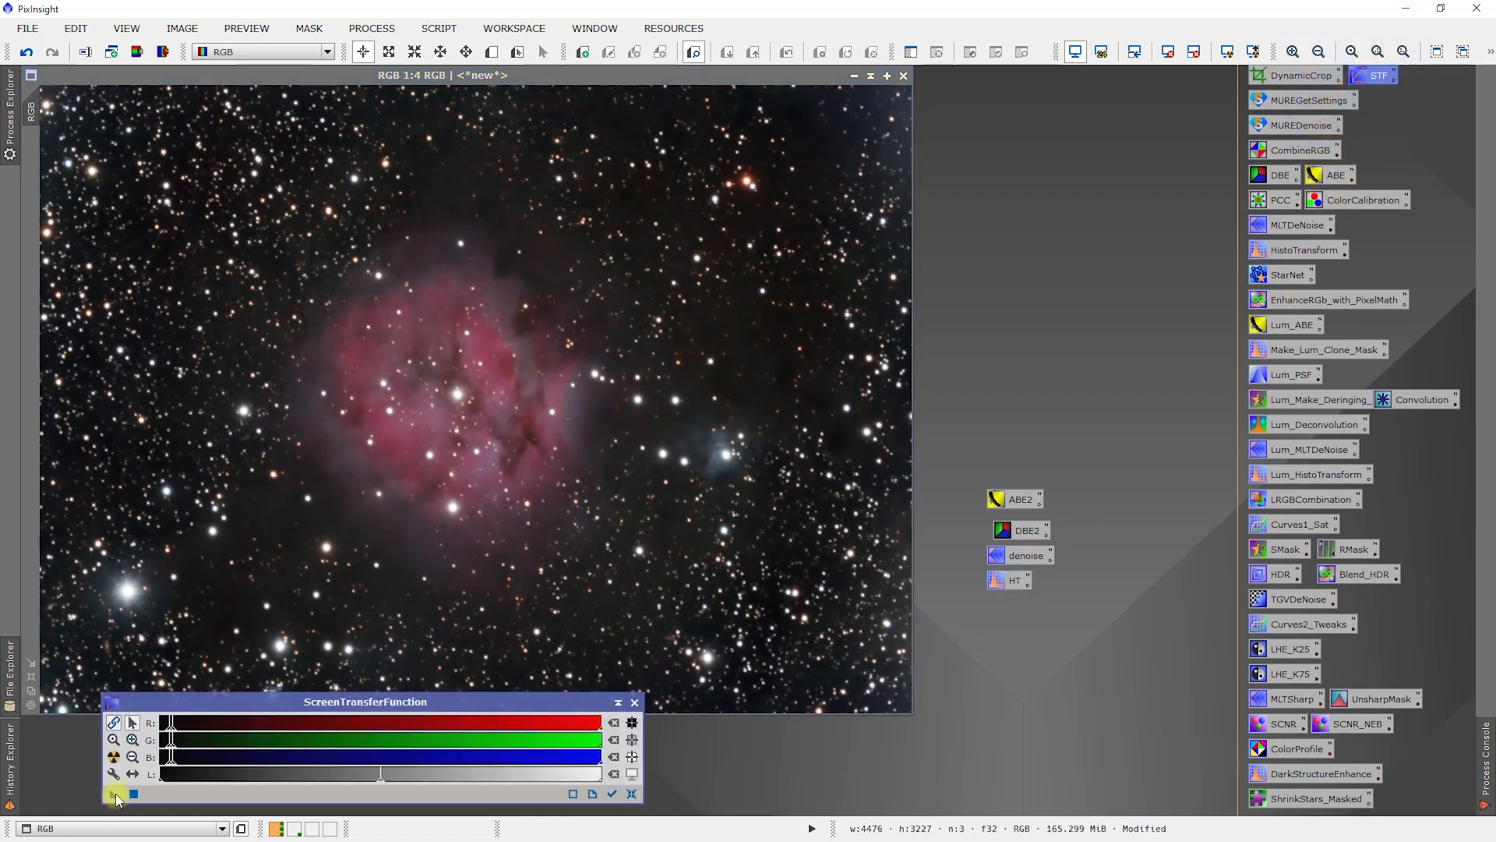
pyautogui.moveTo(117, 799); pyautogui.dragTo(1007, 623)
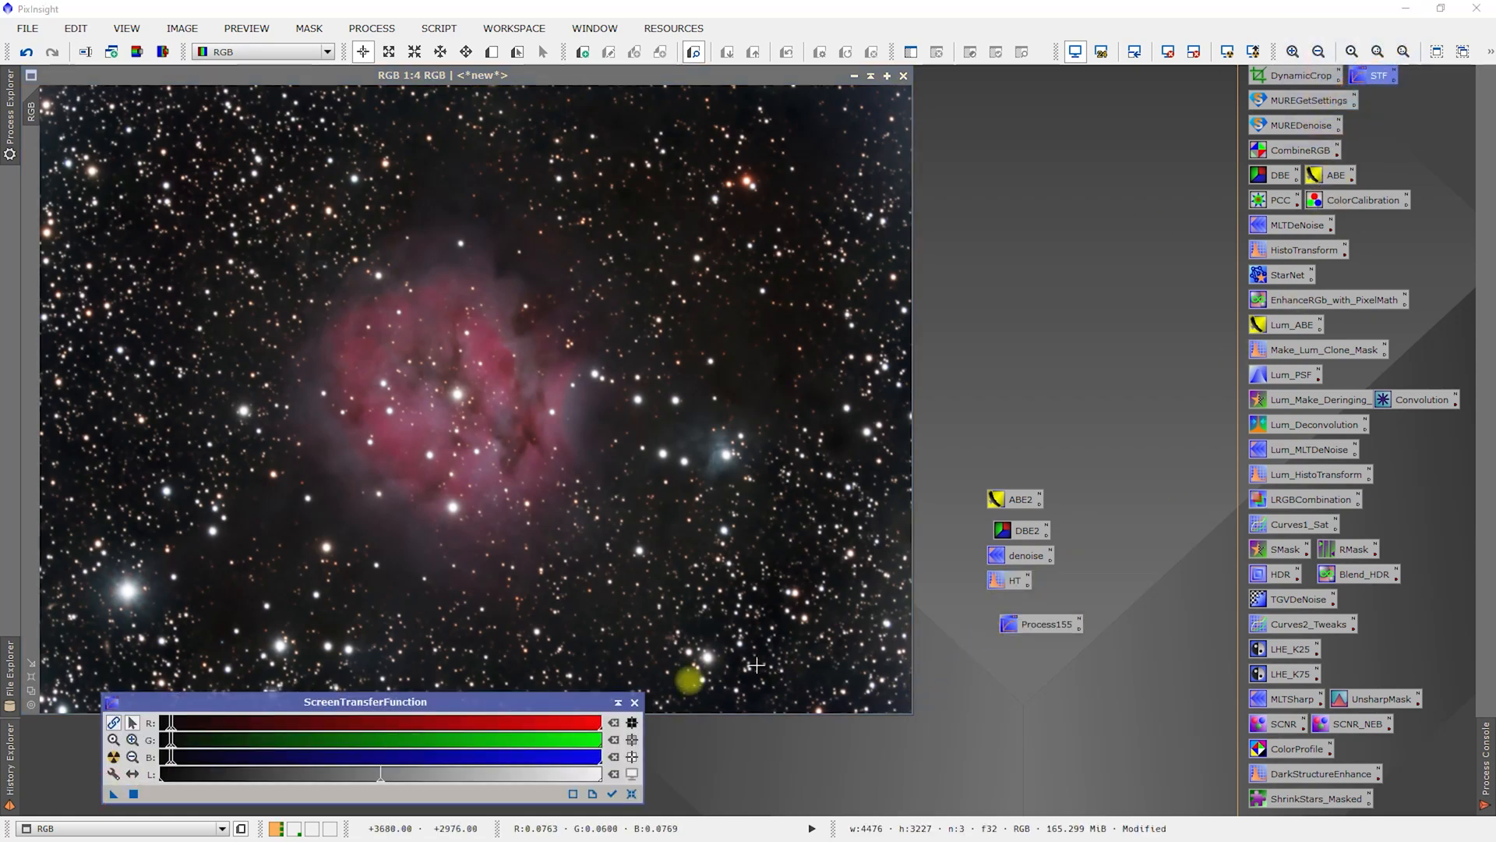
pyautogui.click(635, 703)
# - Rename the new ScreenTransferFunction icon as STF2 and place it beside the HT icon
pyautogui.rightClick(1049, 633)
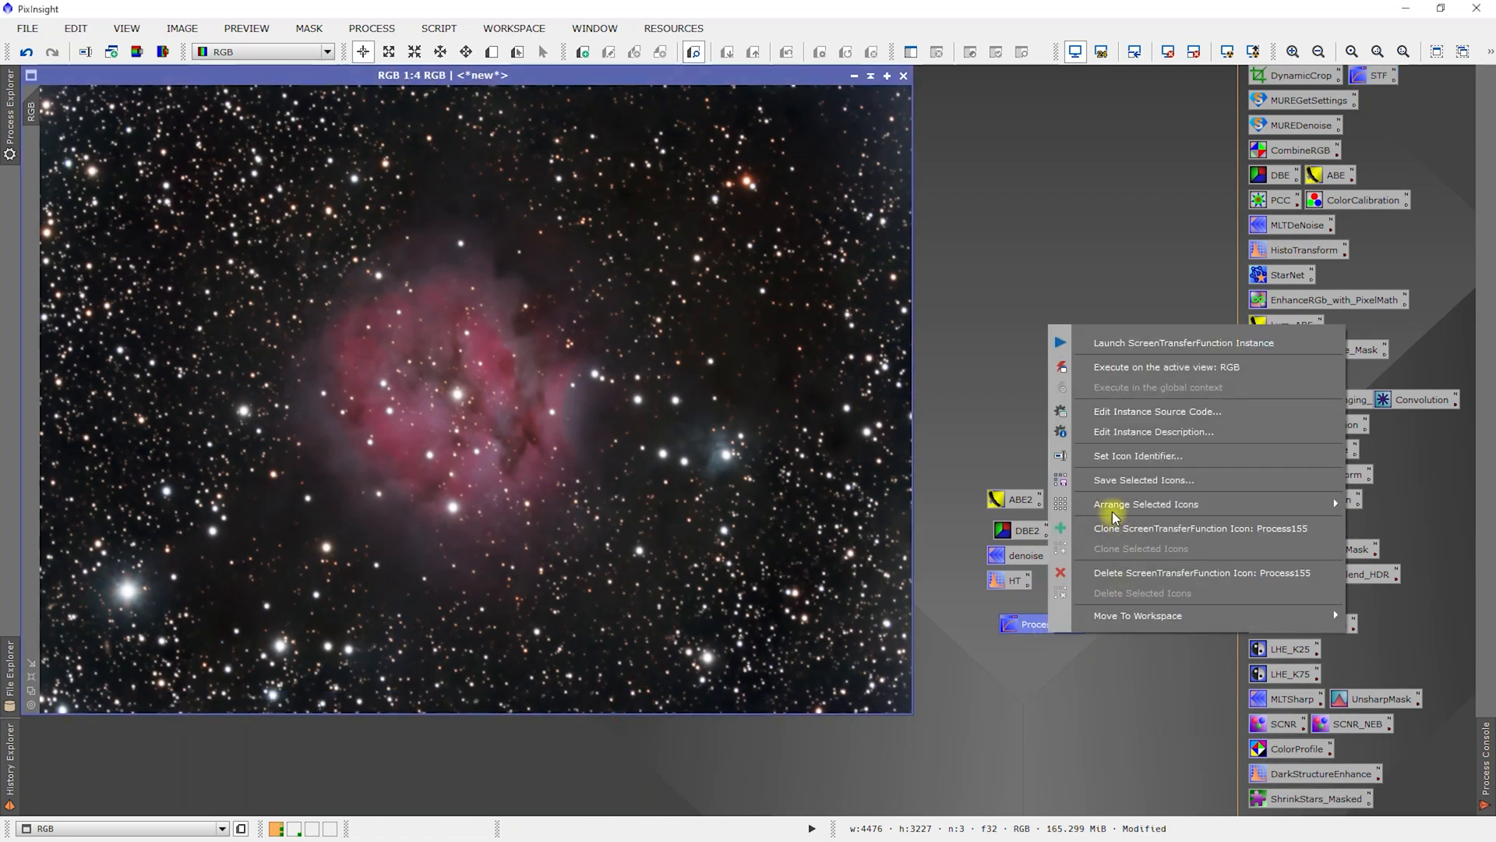
pyautogui.click(1123, 456)
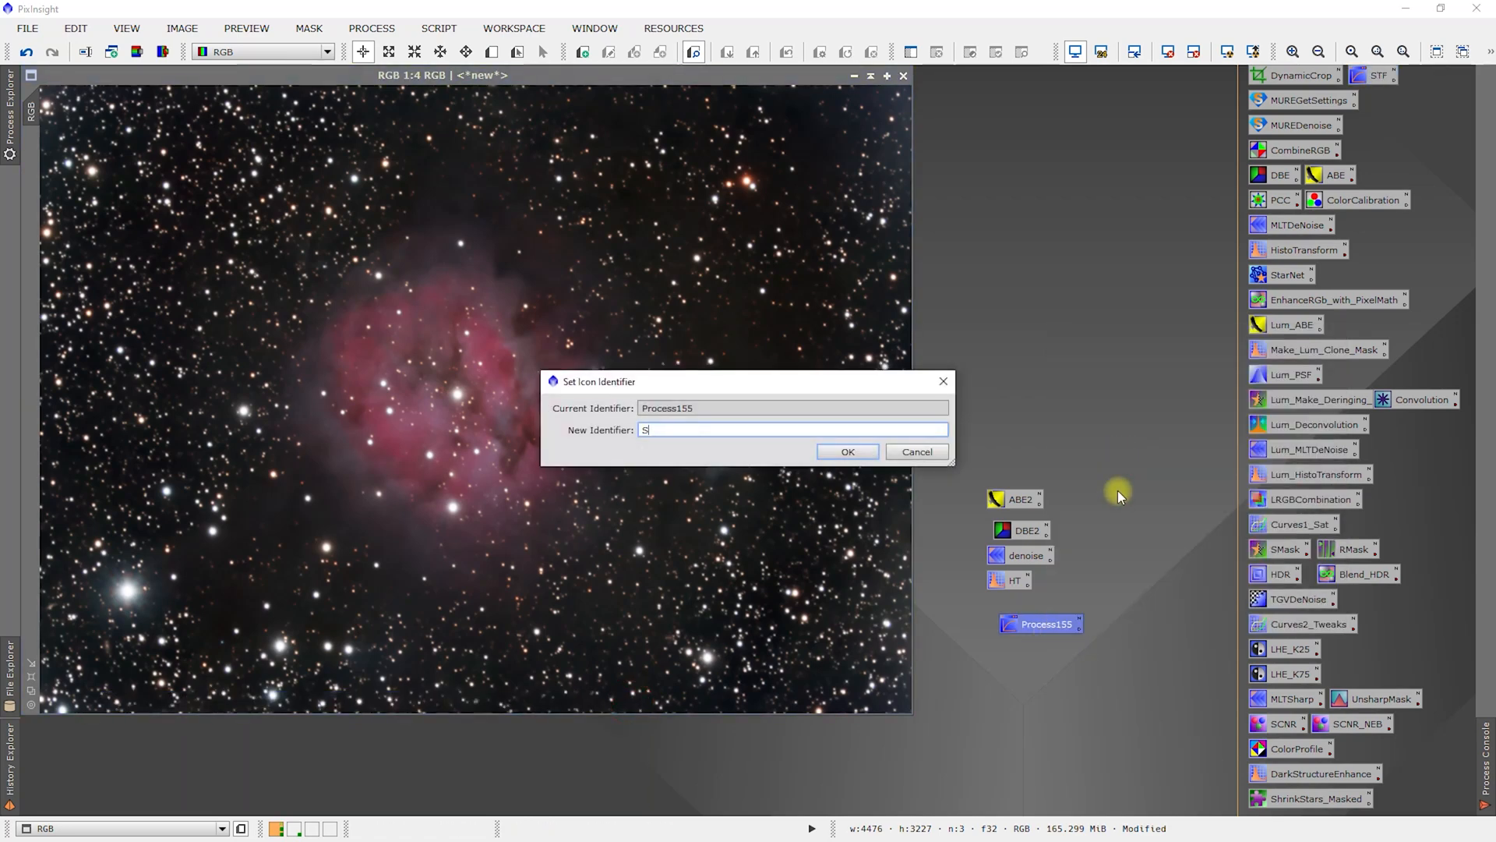
pyautogui.write('STF2')
pyautogui.press('Return')
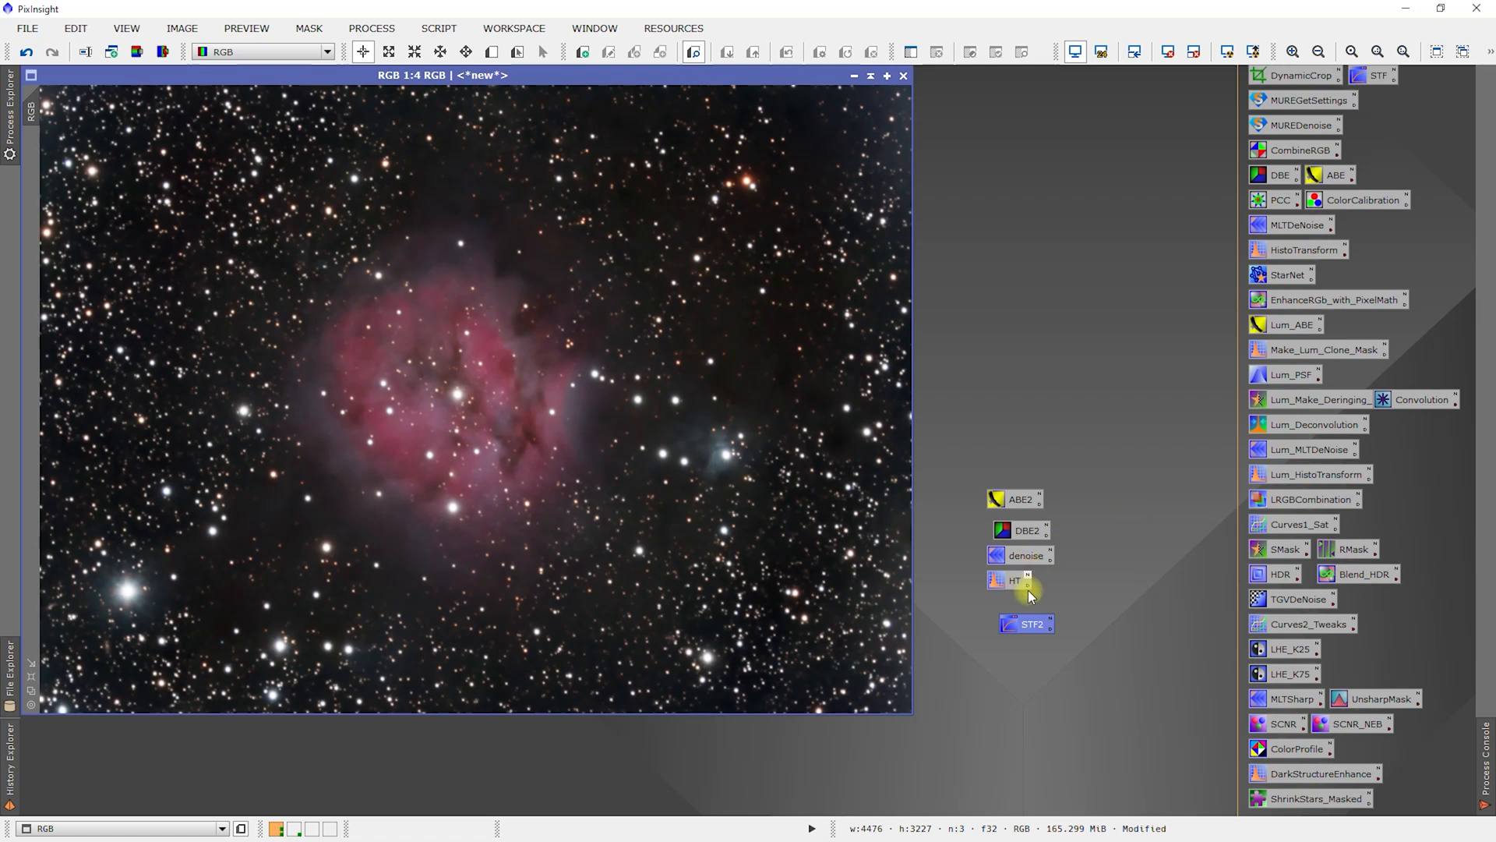
pyautogui.moveTo(1029, 633); pyautogui.dragTo(1060, 589)
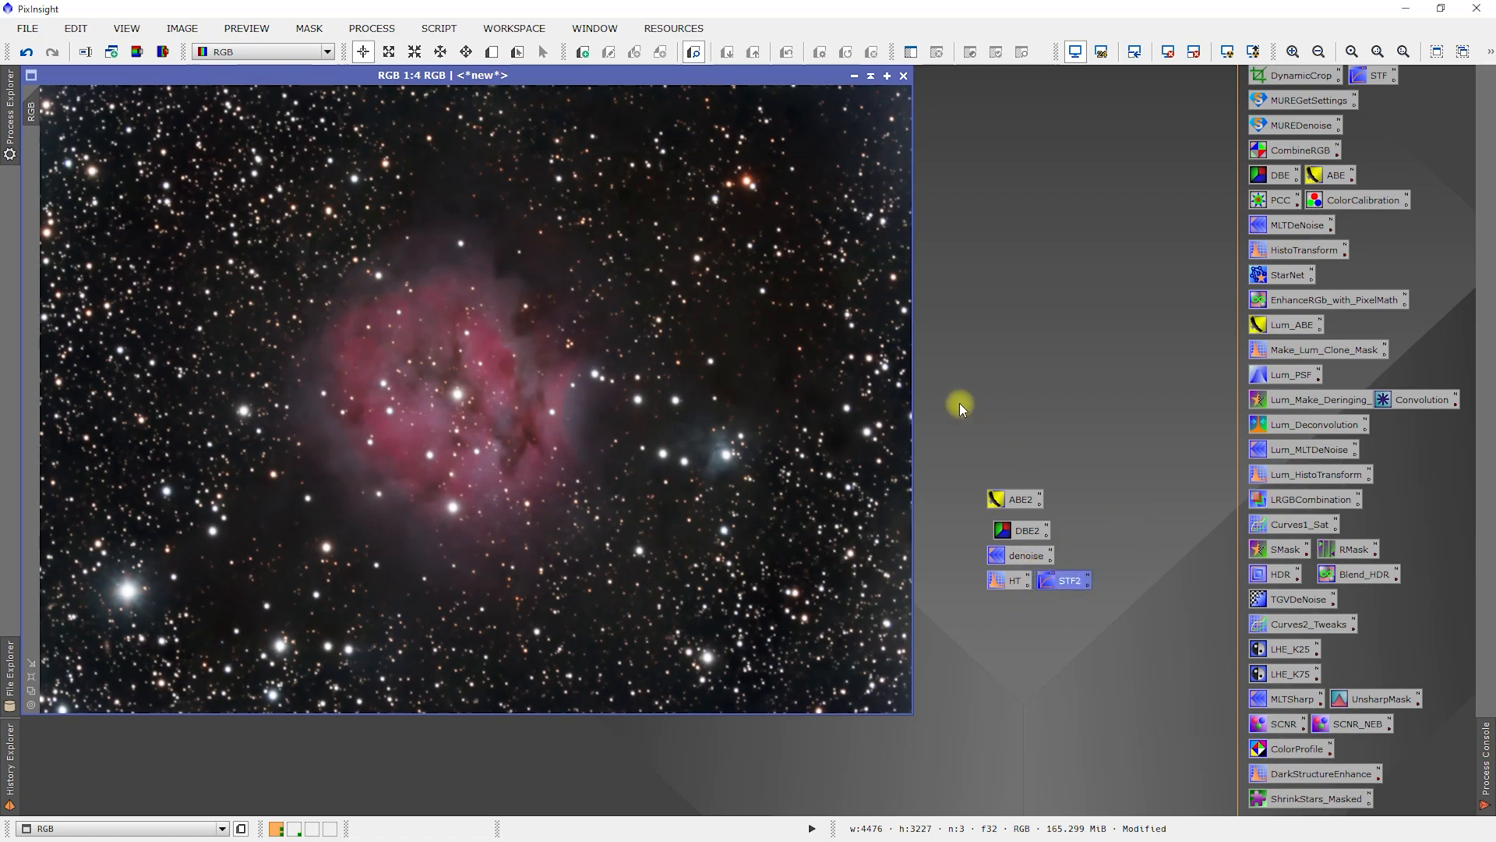
# - Move the ABE2, DBE2, denoise, HT and STF2 icons together to Workspace02
pyautogui.moveTo(961, 405); pyautogui.dragTo(1136, 650)
pyautogui.rightClick(1022, 534)
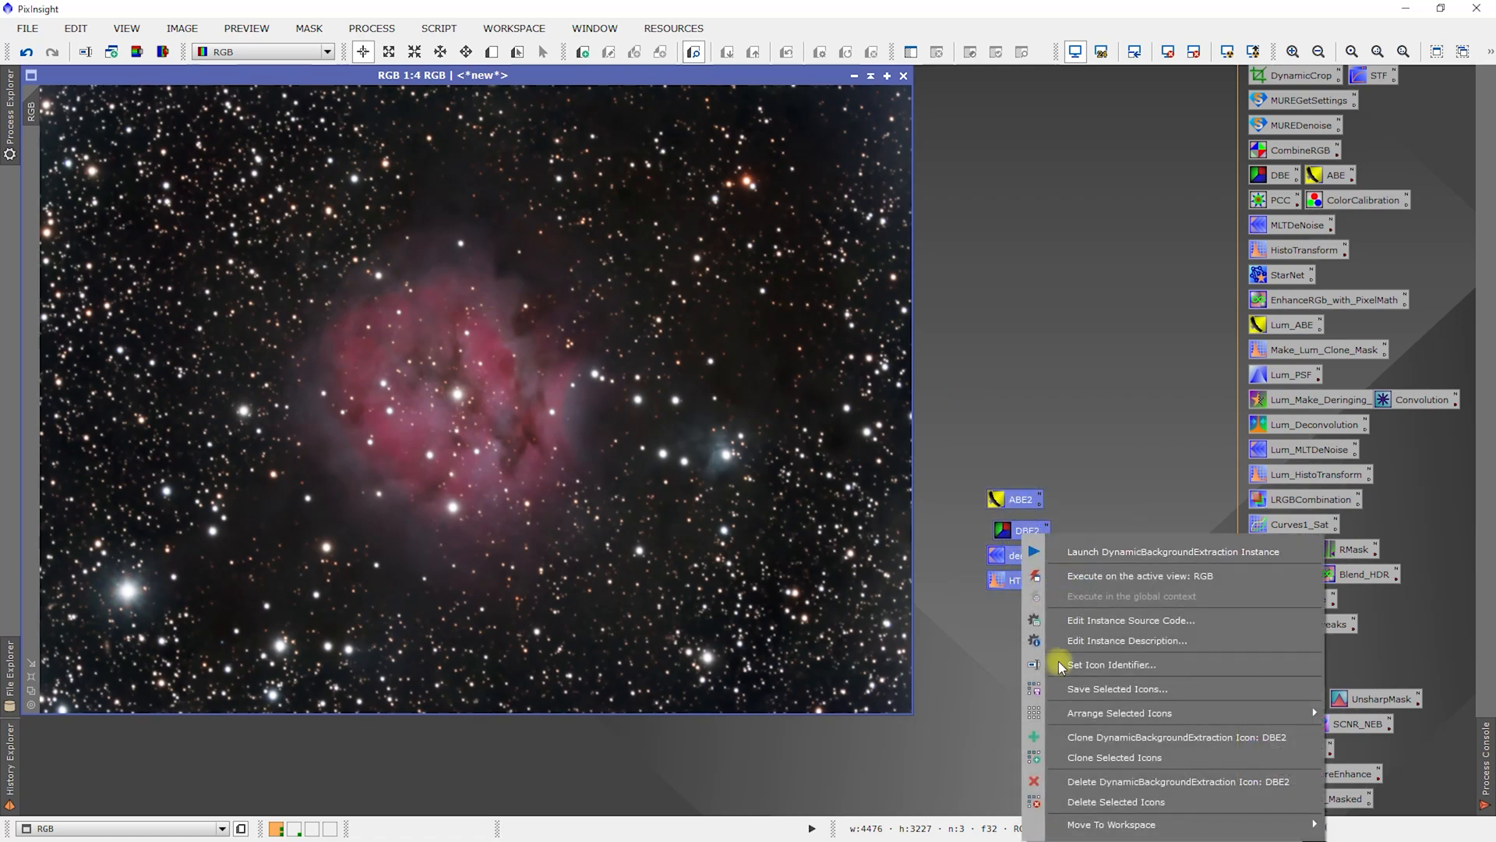
pyautogui.moveTo(1140, 824)
pyautogui.click(1352, 806)
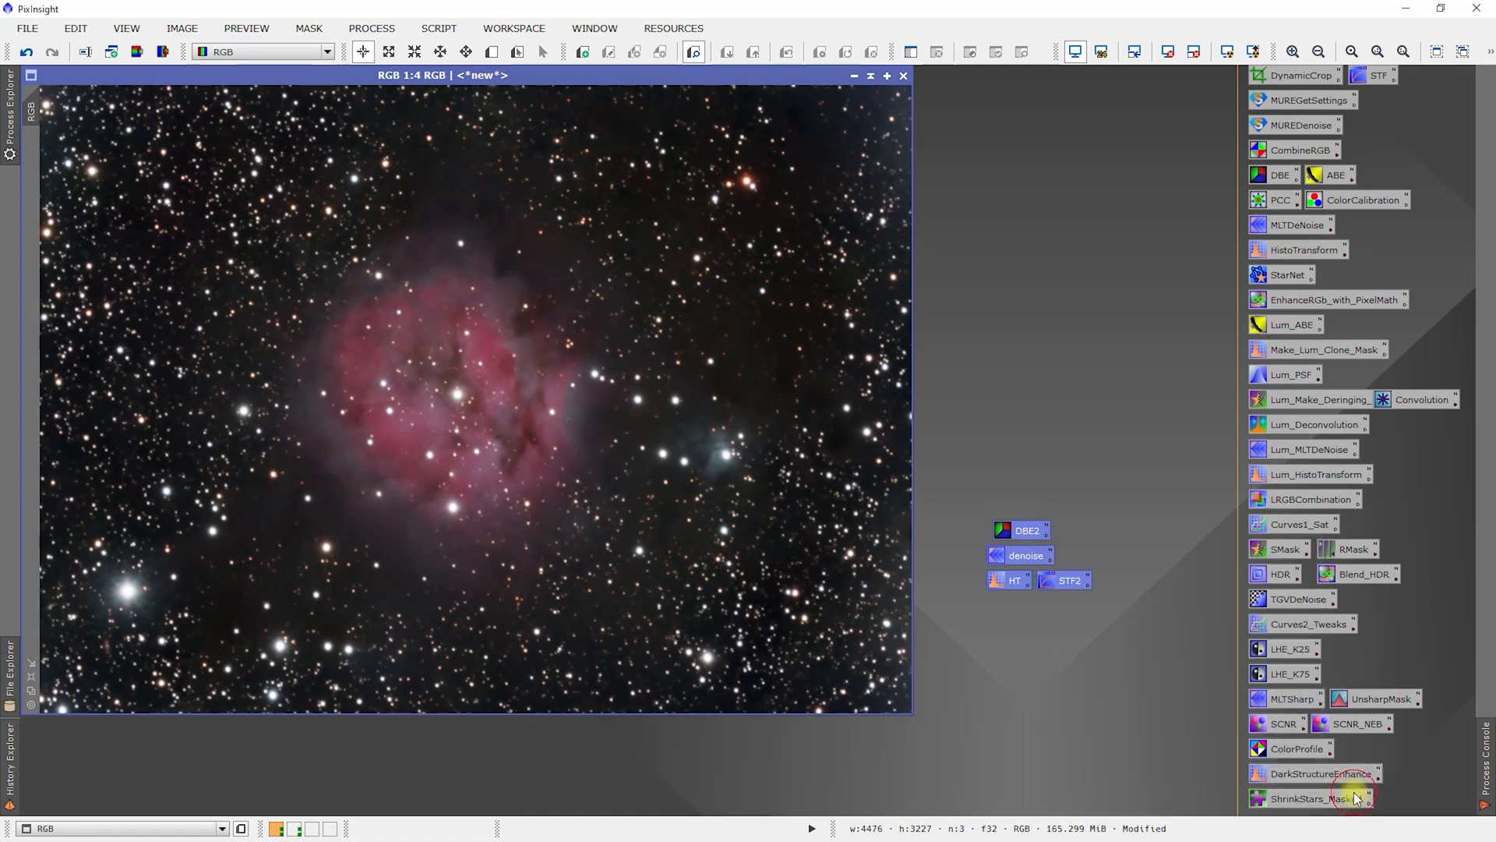
# - Switch to Workspace02 and reposition the five process icons as a group beyond the vertical guide line, beside the image icons
pyautogui.click(294, 829)
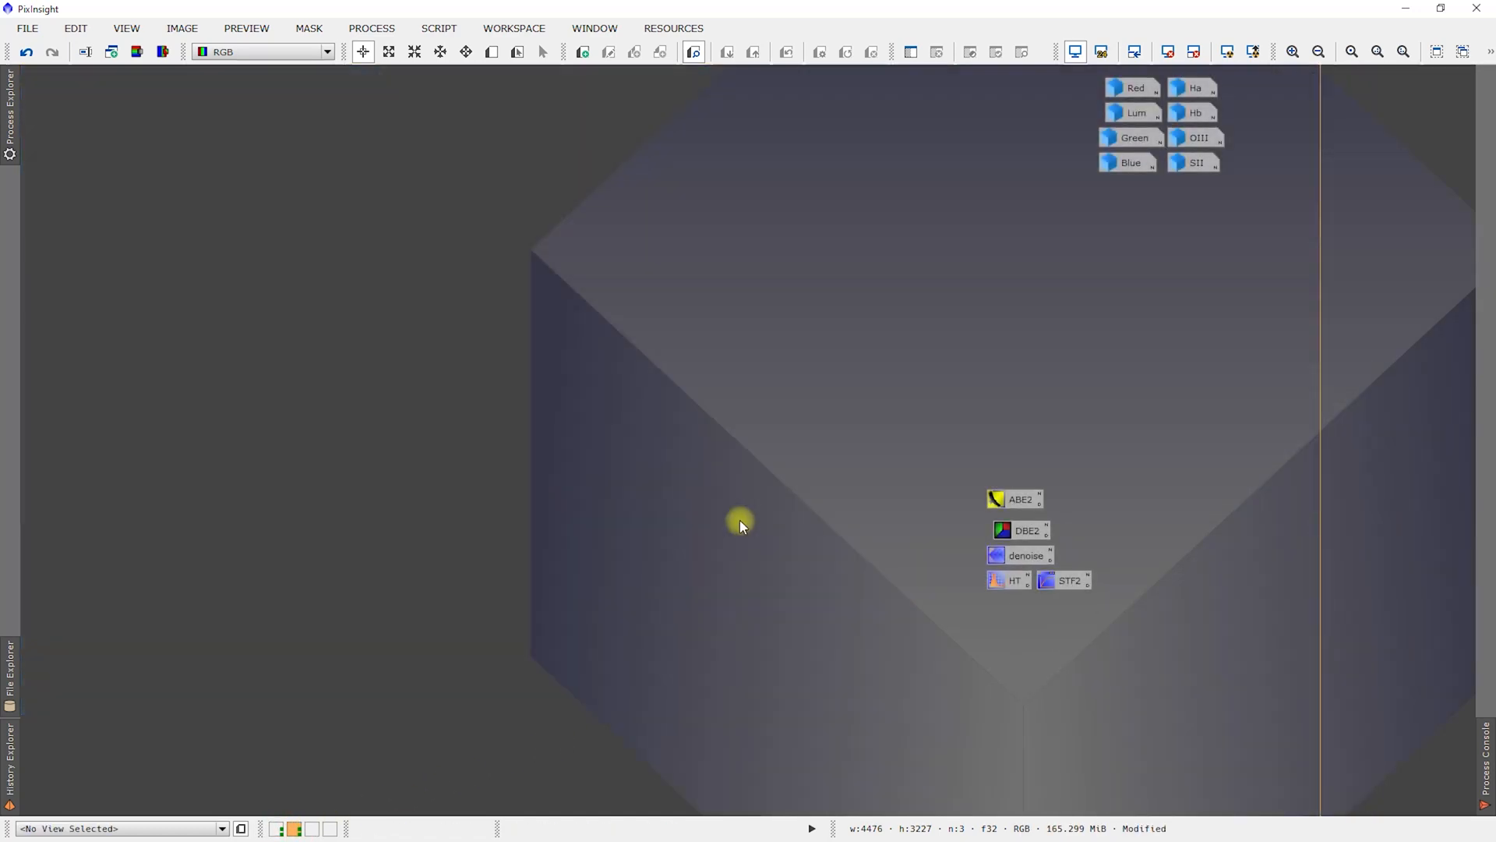
pyautogui.moveTo(964, 435); pyautogui.dragTo(1135, 618)
pyautogui.moveTo(1016, 506); pyautogui.dragTo(1366, 106)
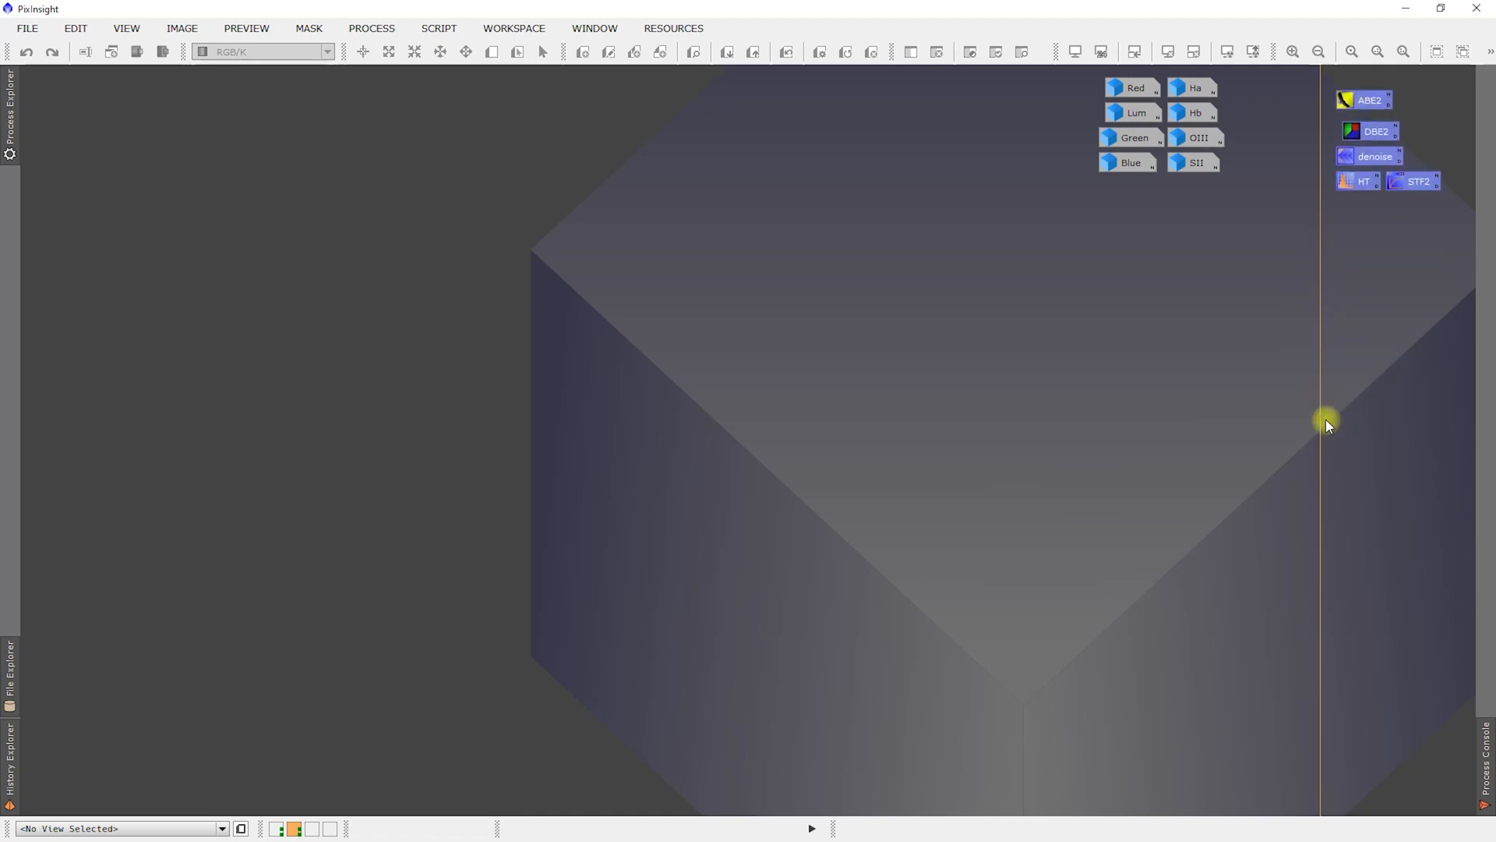
pyautogui.click(992, 241)
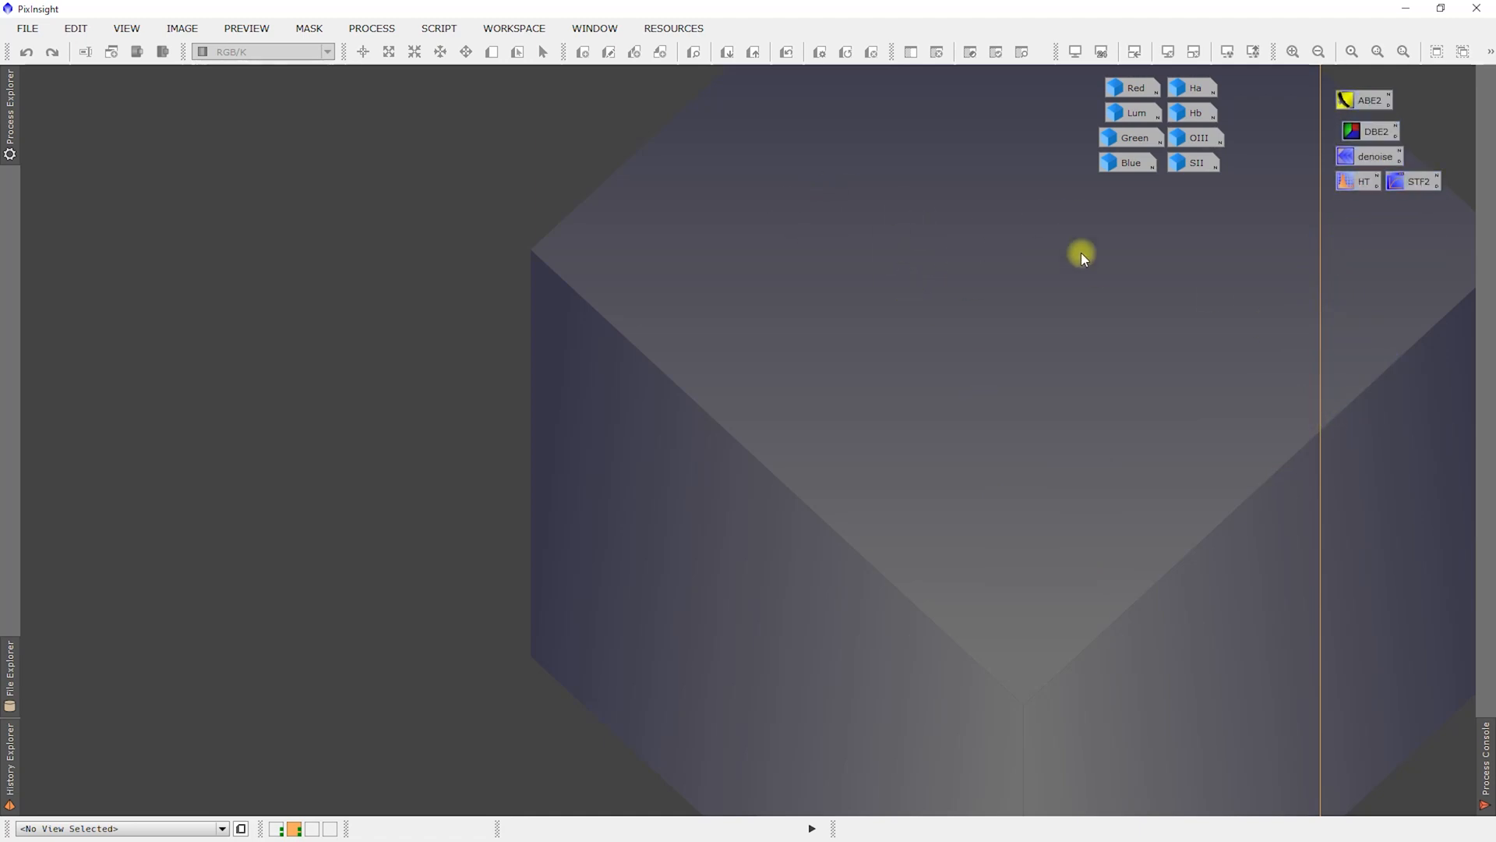
# - Open the Ha, OIII and SII images from their minimized icons in Workspace02
pyautogui.doubleClick(1197, 92)
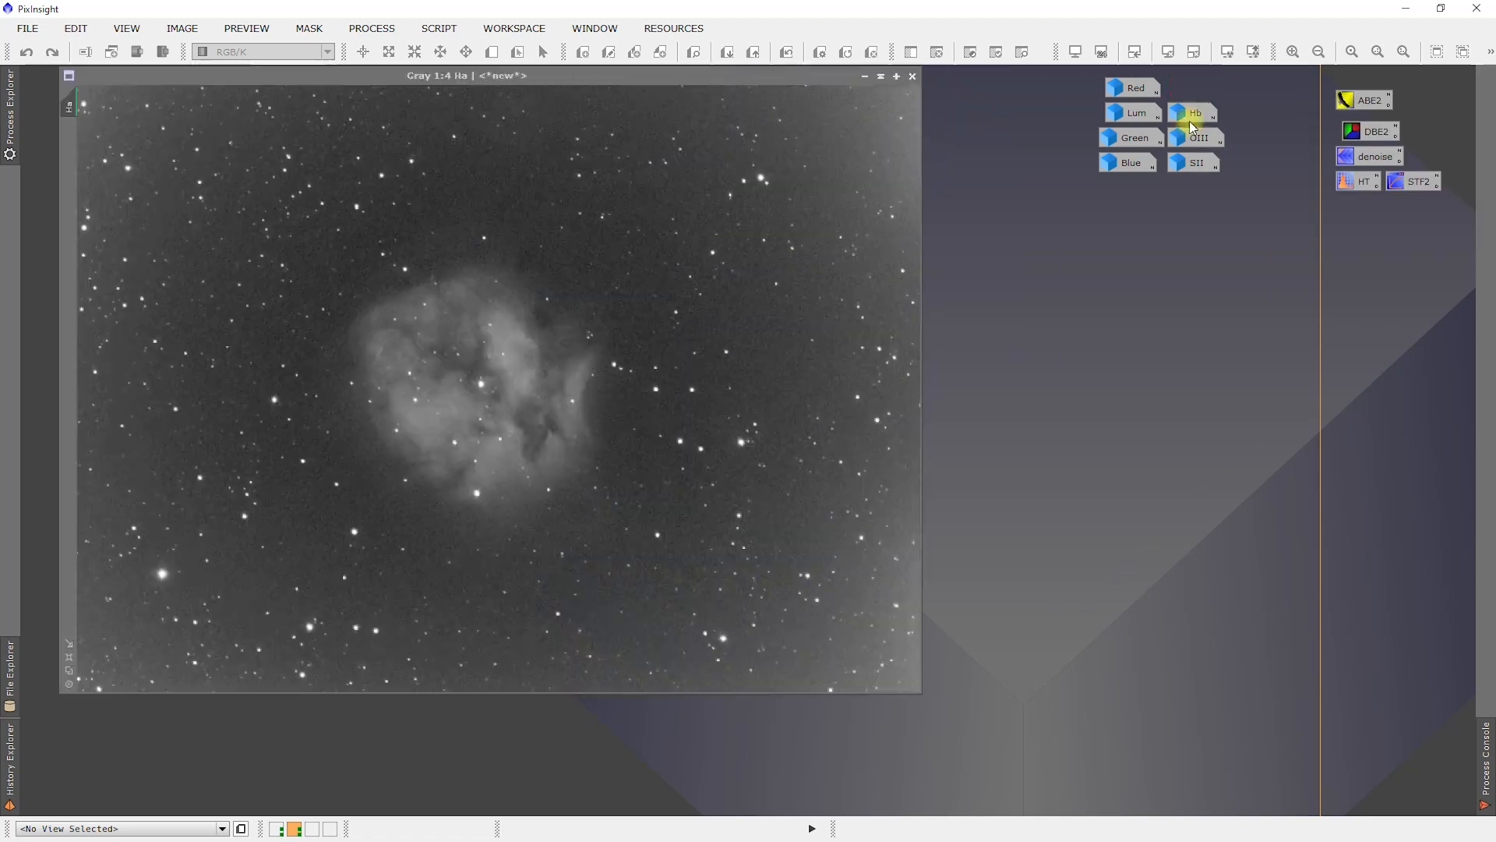
pyautogui.doubleClick(1189, 137)
pyautogui.doubleClick(1197, 162)
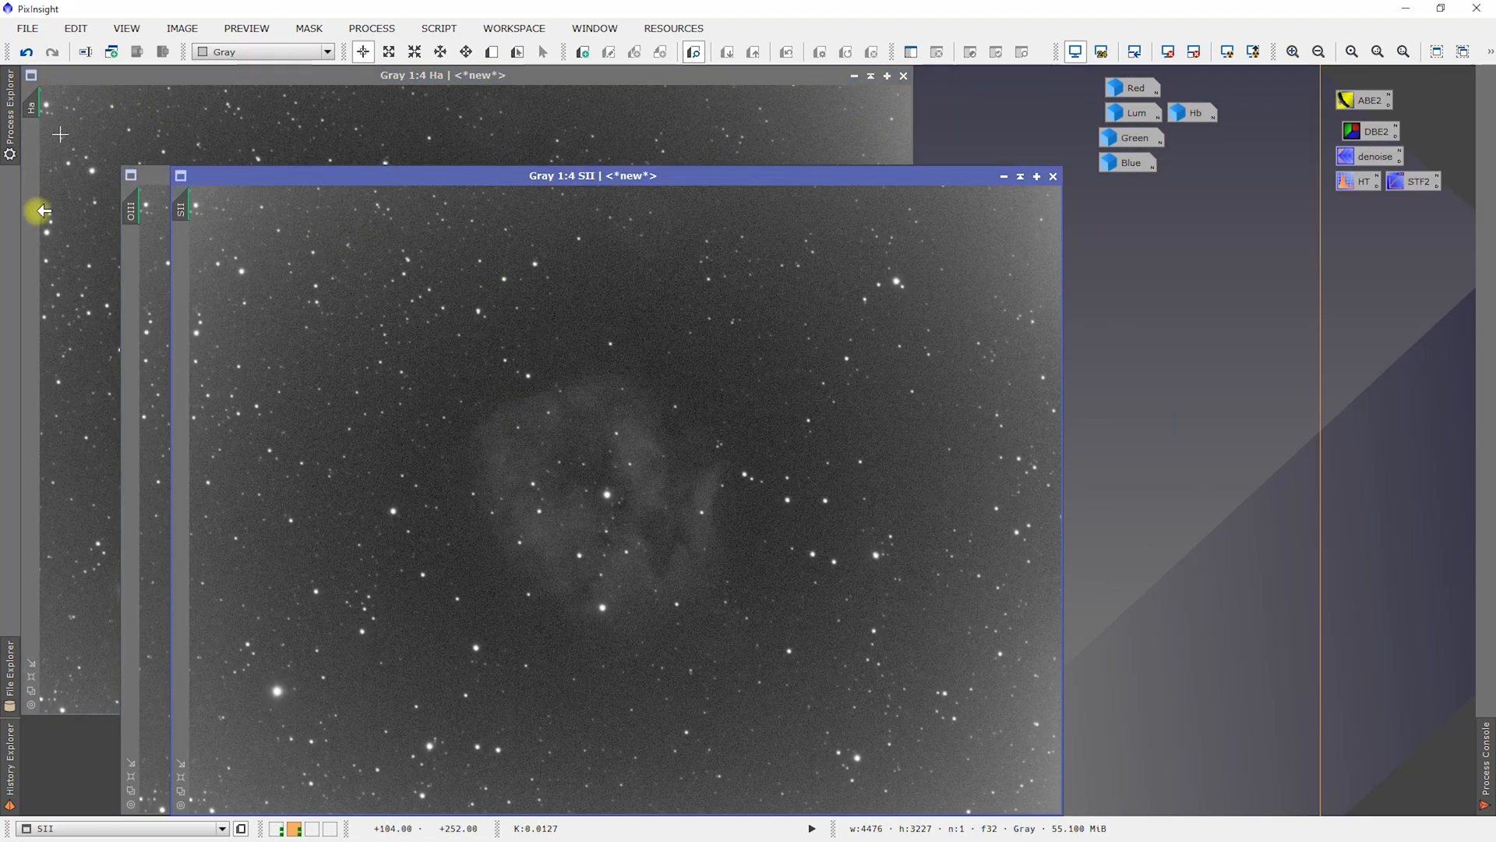
# - Close the SII image and open the Hb image from its minimized icon
pyautogui.moveTo(37, 110)
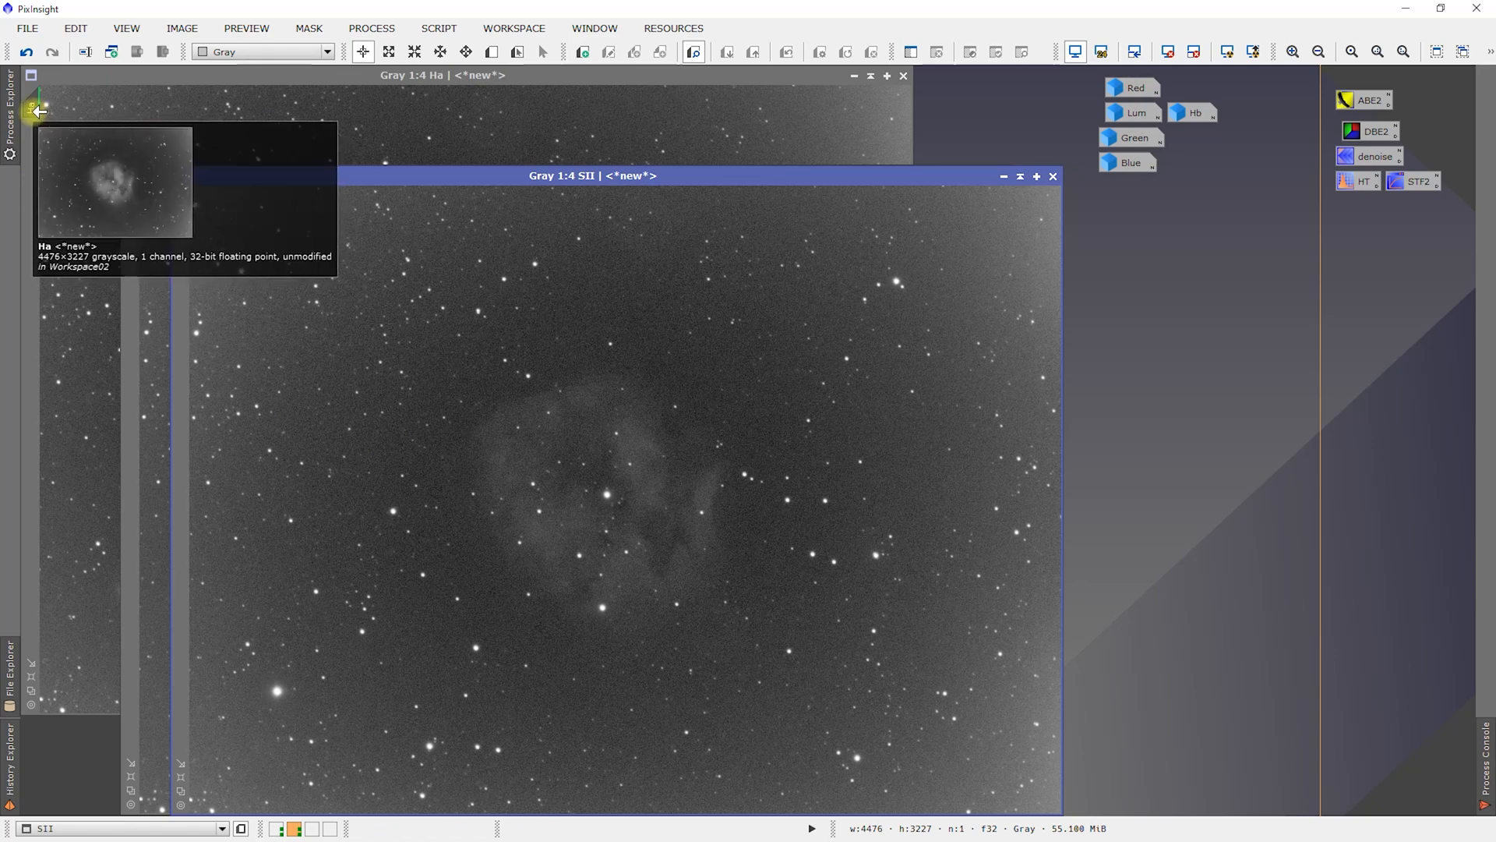
pyautogui.moveTo(134, 215)
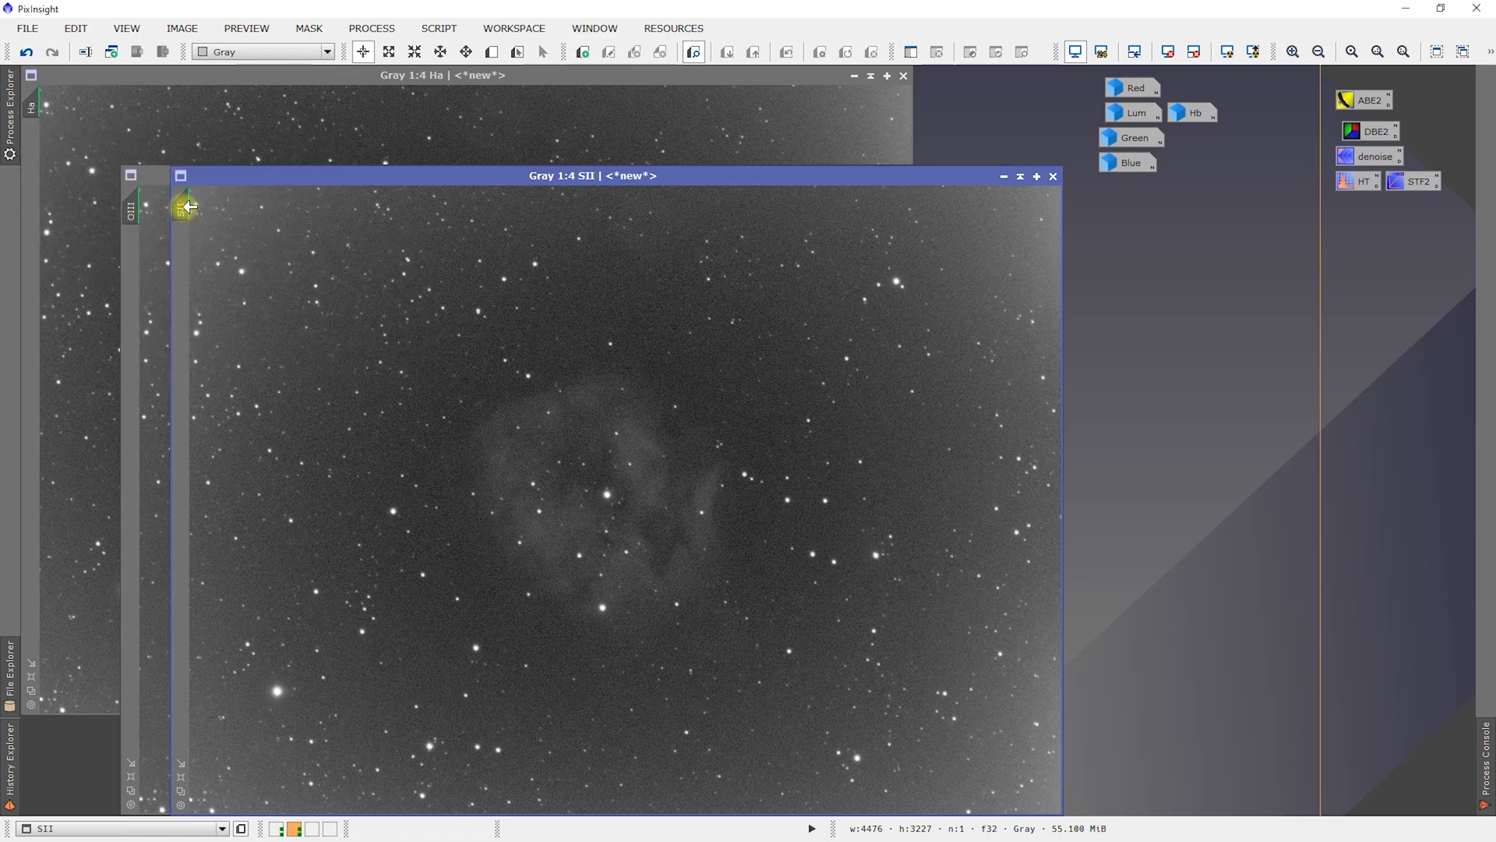
pyautogui.click(1053, 176)
pyautogui.click(868, 479)
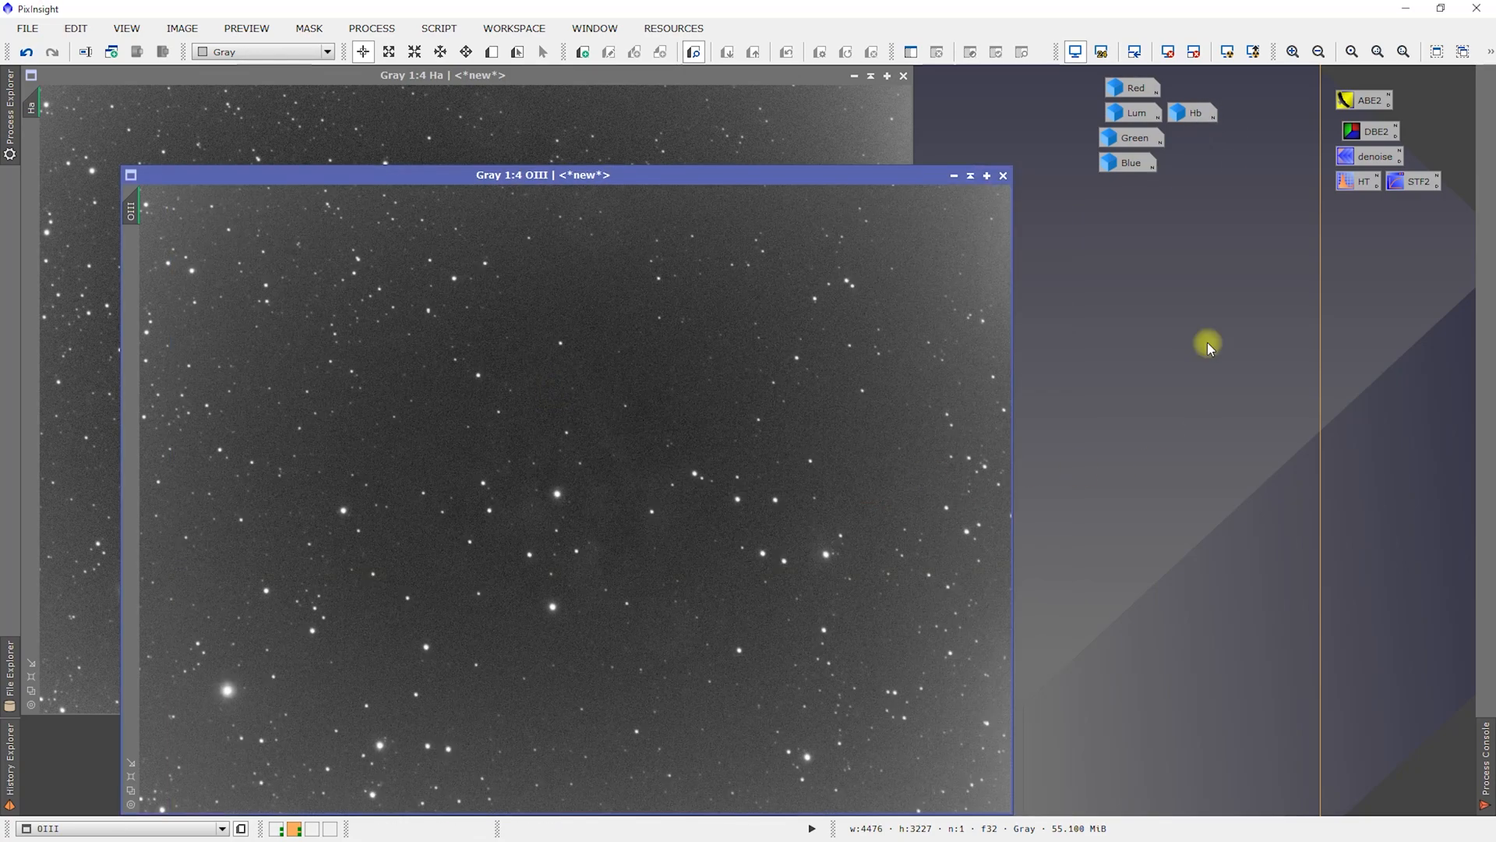
pyautogui.doubleClick(1197, 115)
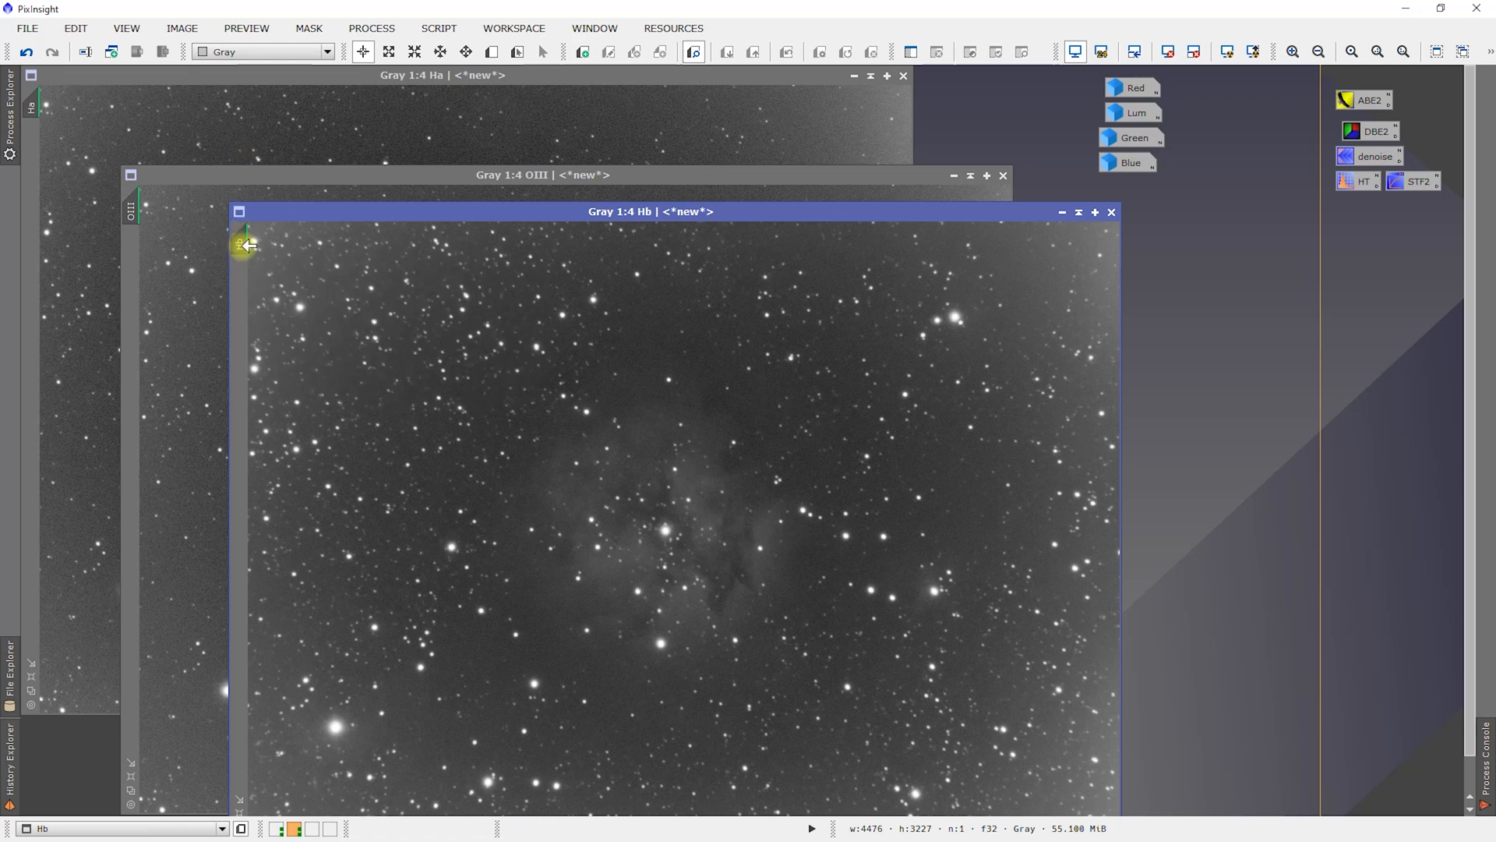
# - Clone the Hb, OIII and Ha images, minimizing each original to an icon
pyautogui.moveTo(241, 244); pyautogui.dragTo(417, 283)
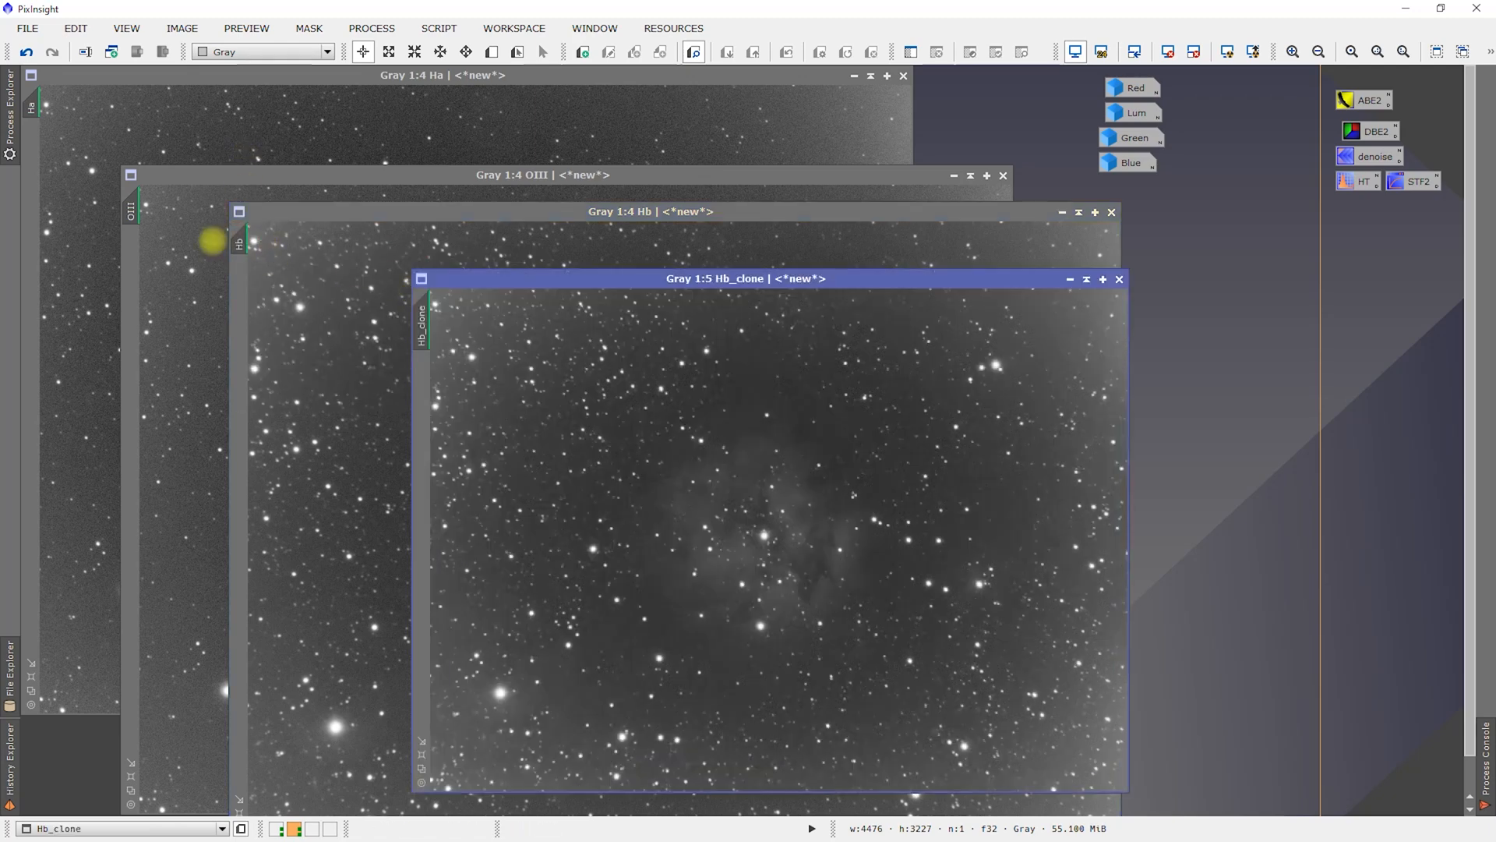
pyautogui.click(1062, 212)
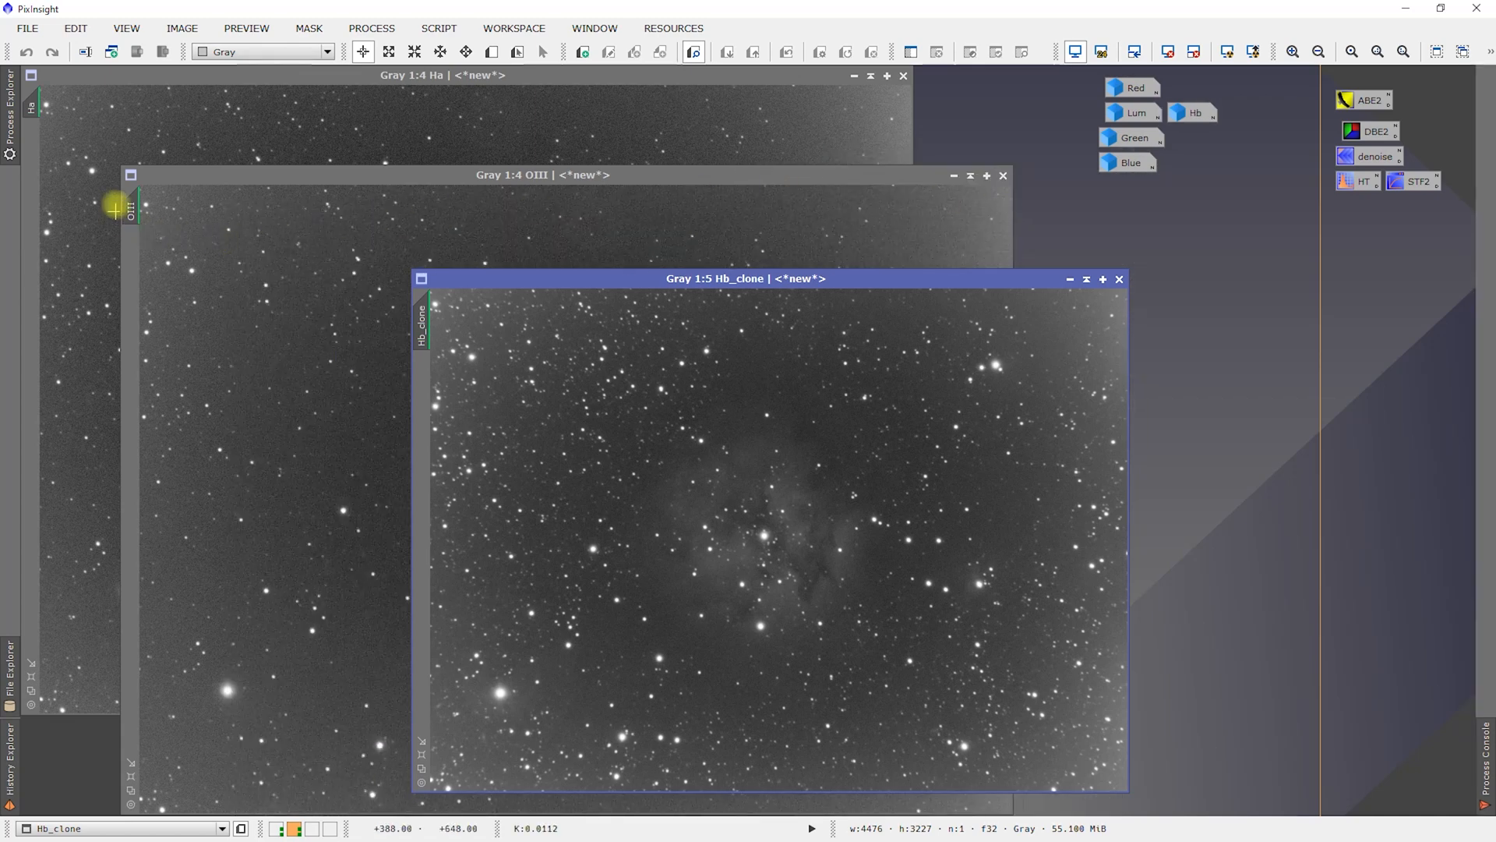
pyautogui.moveTo(114, 209); pyautogui.dragTo(400, 288)
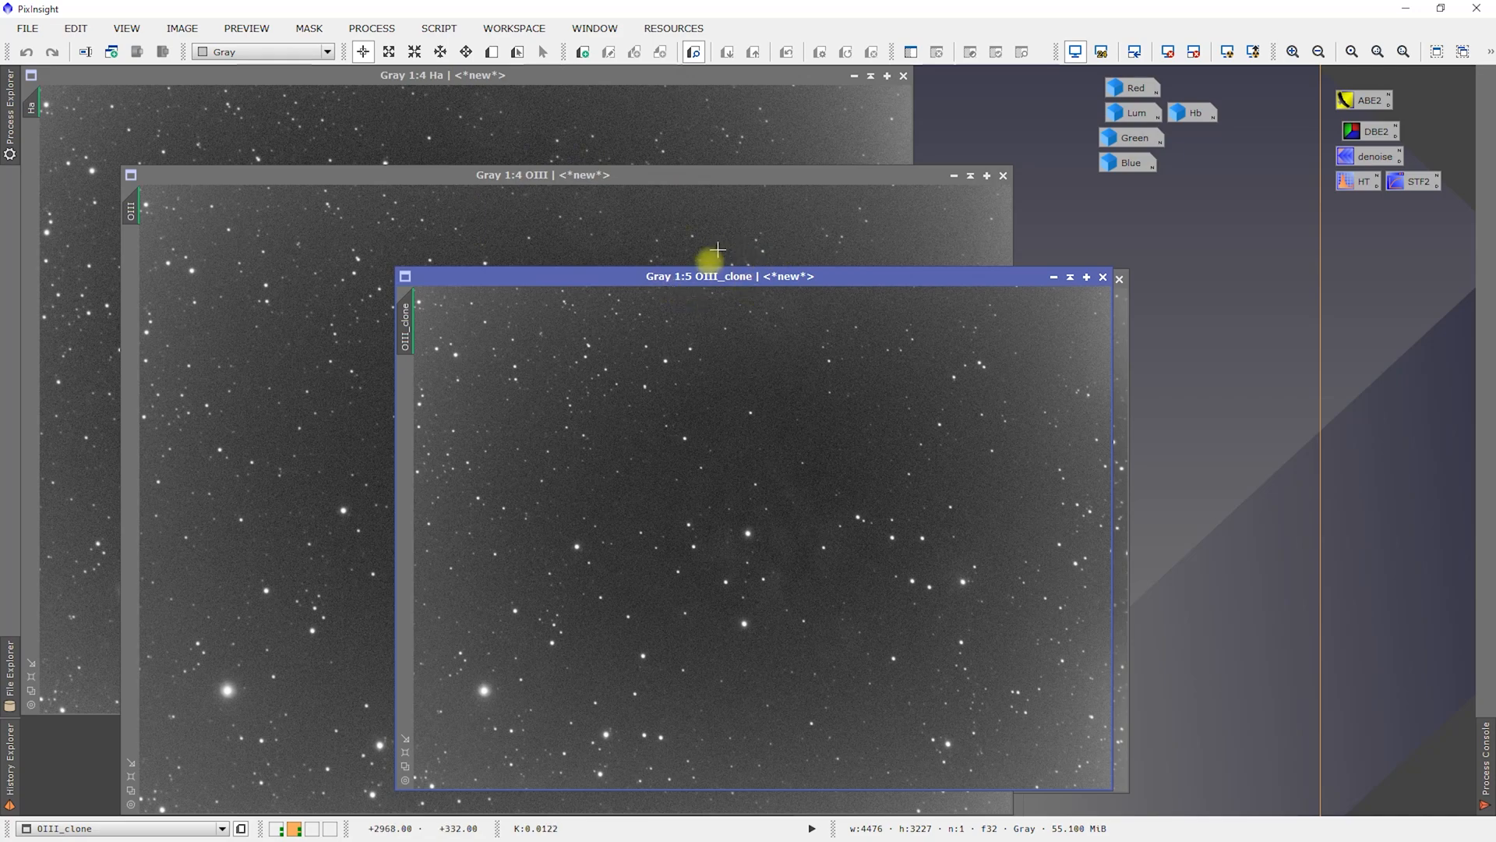
pyautogui.click(953, 176)
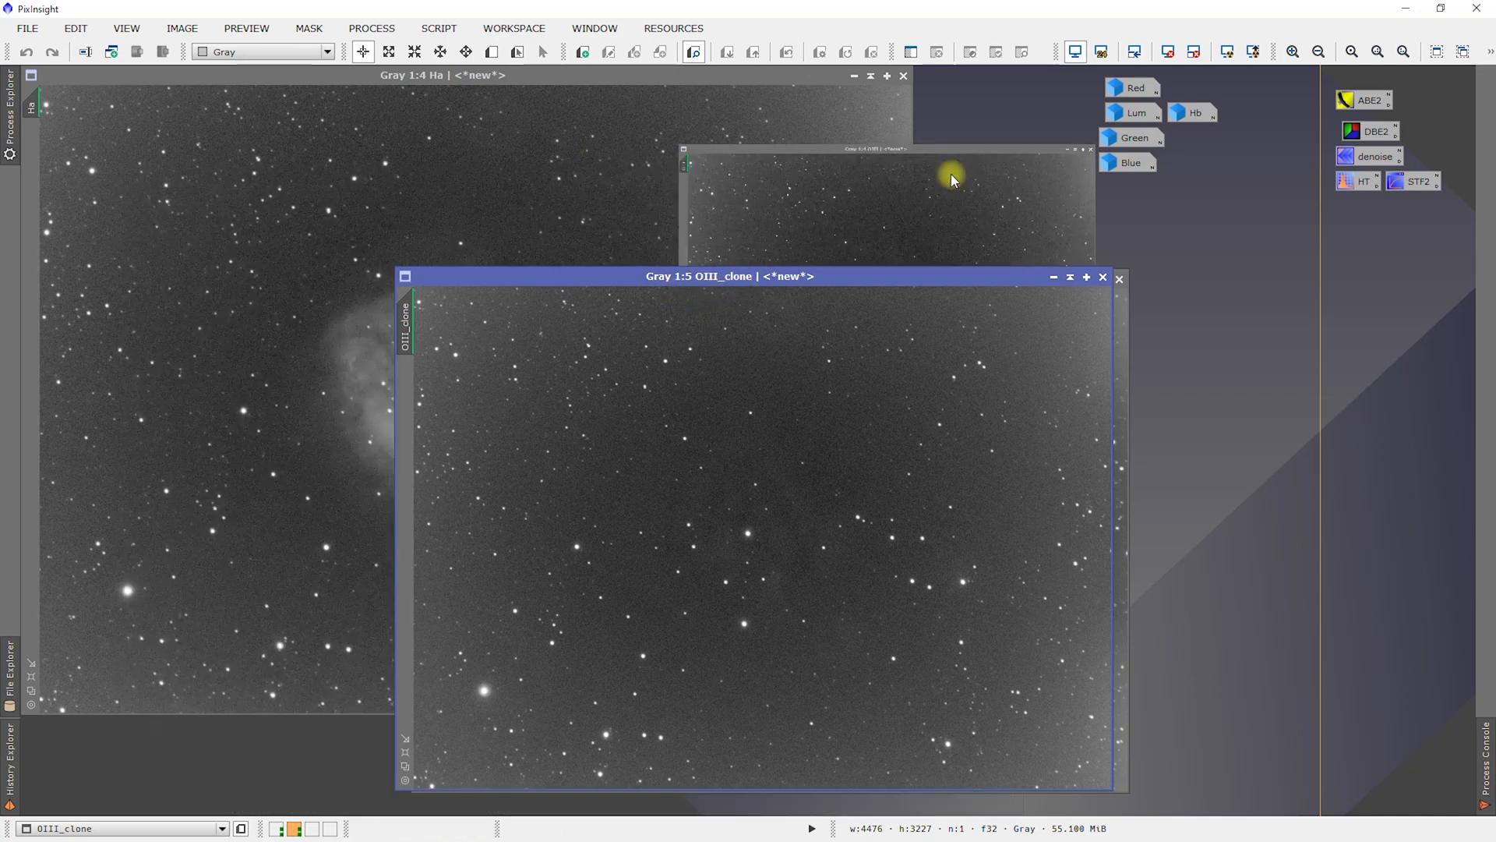
pyautogui.click(10, 94)
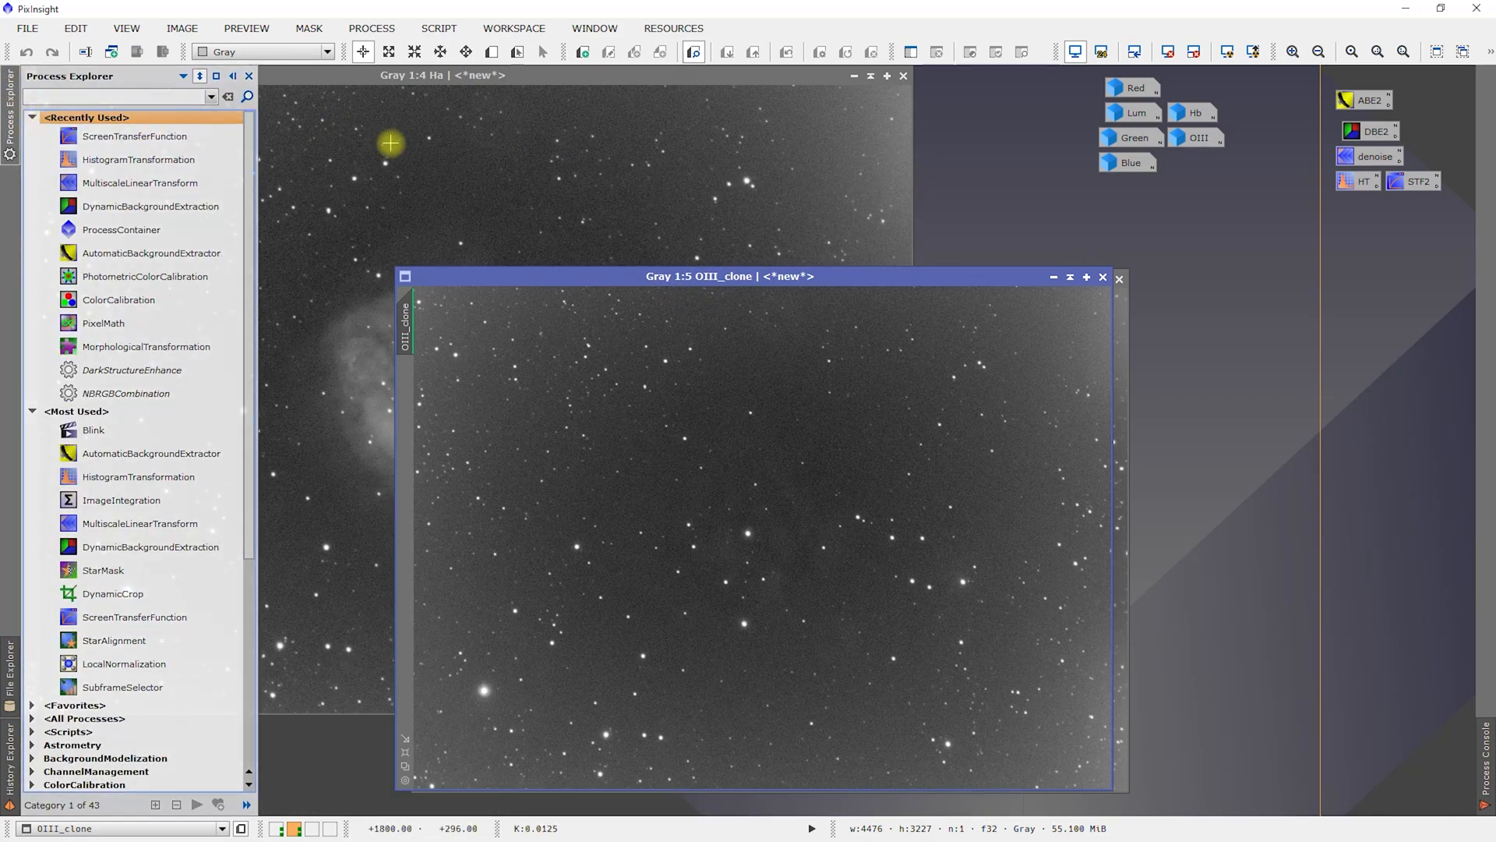
pyautogui.moveTo(32, 106); pyautogui.dragTo(559, 231)
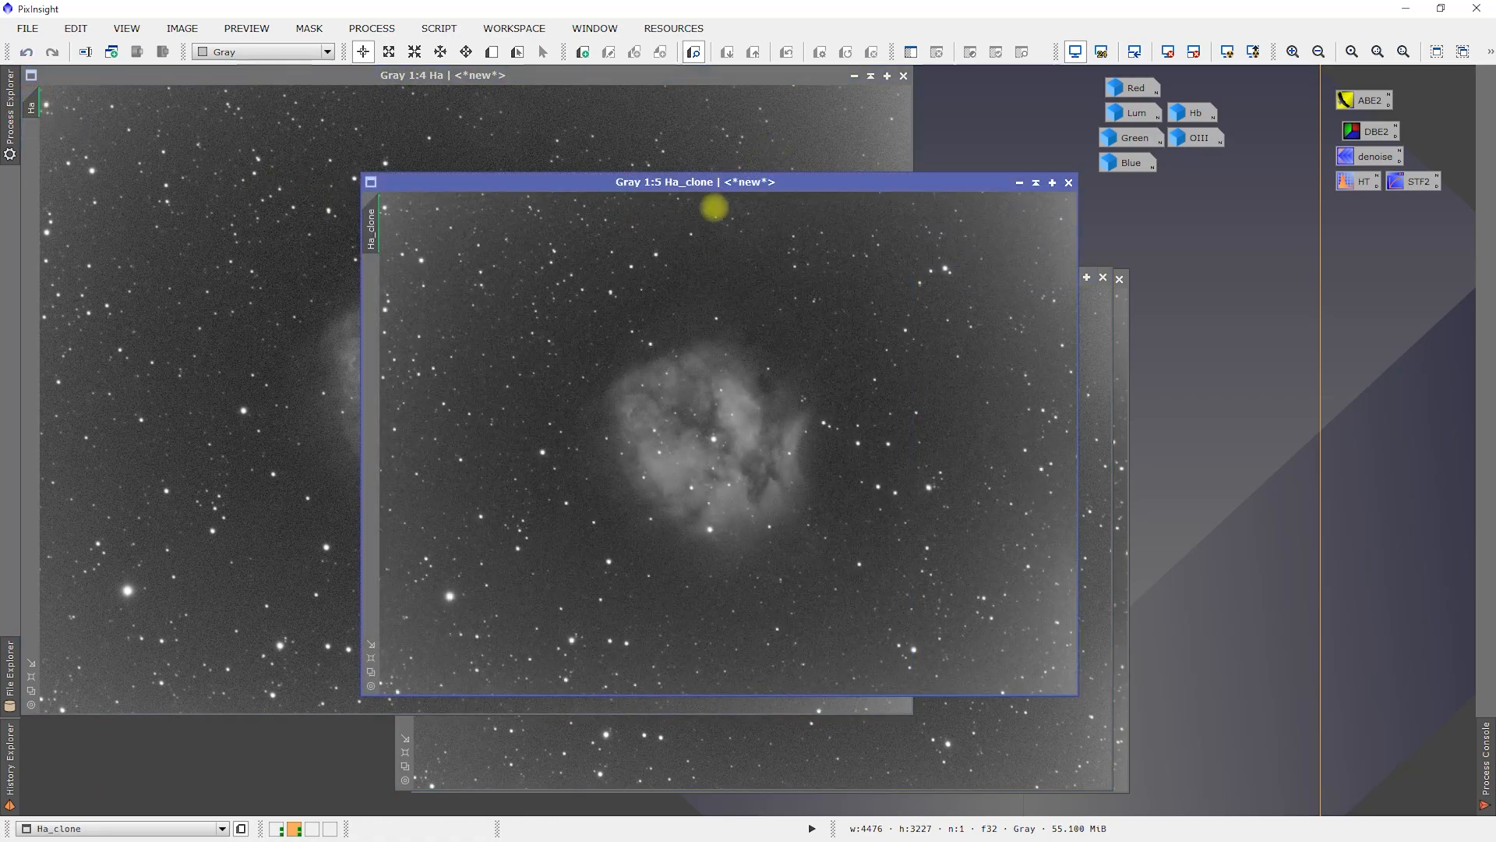
pyautogui.click(854, 76)
# - Stack the Ha_clone, OIII_clone and Hb_clone windows along the workspace edge and bring Ha_clone to the front
pyautogui.moveTo(746, 185); pyautogui.dragTo(407, 79)
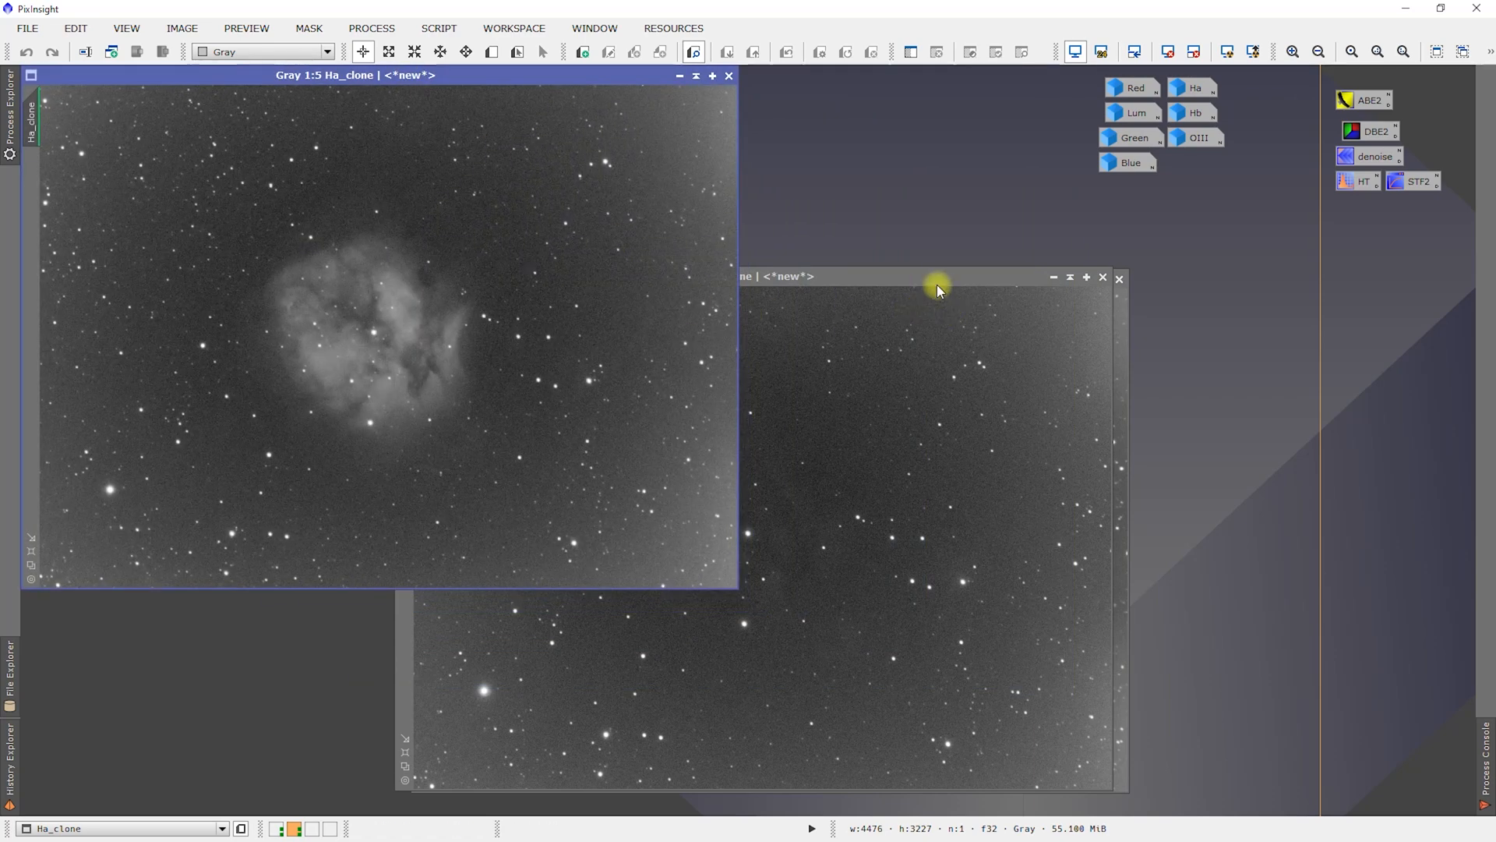
pyautogui.moveTo(932, 277); pyautogui.dragTo(558, 154)
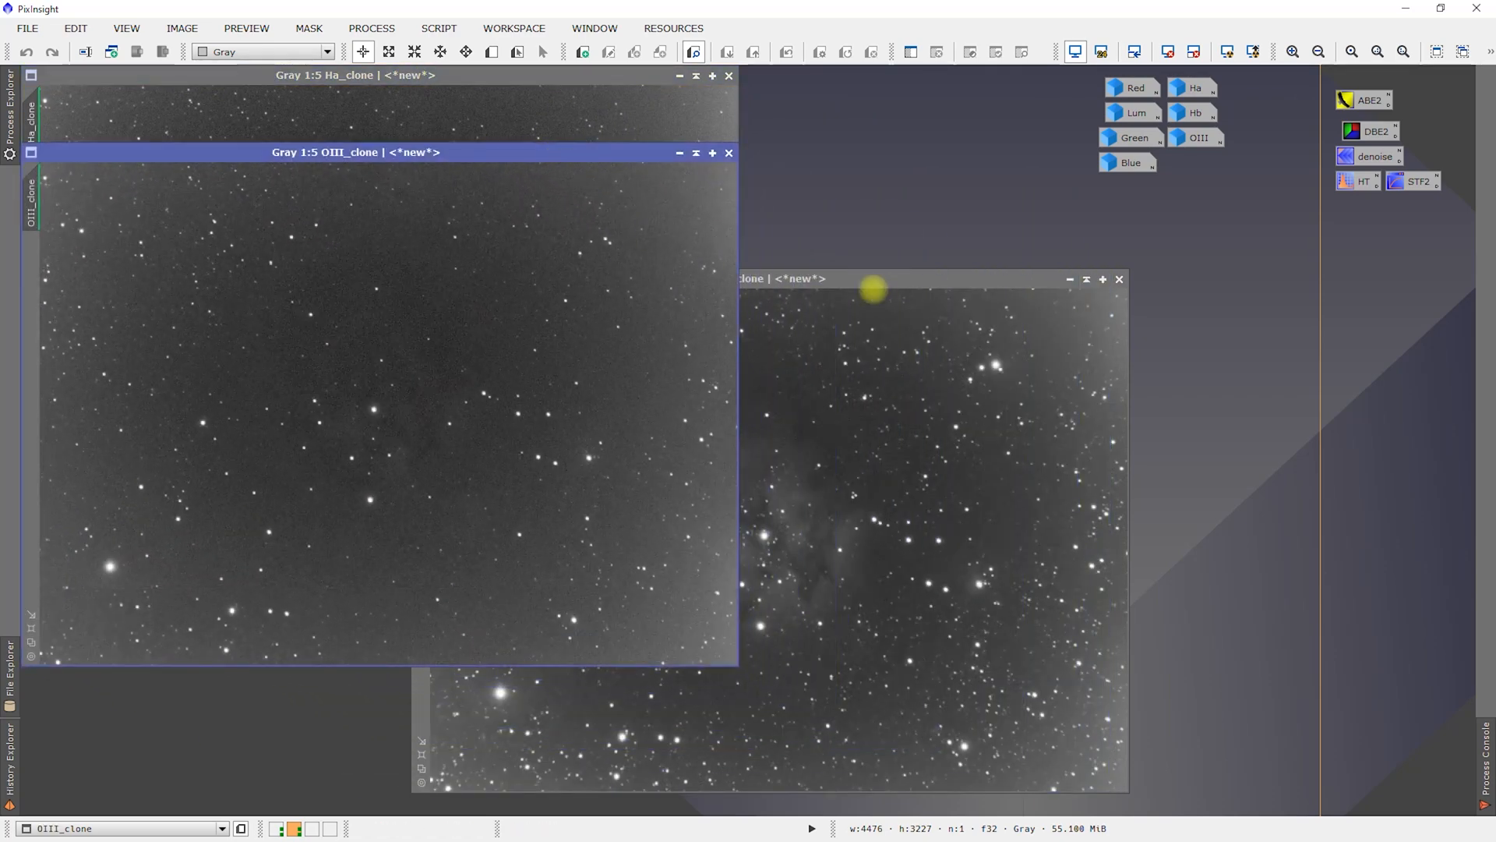
pyautogui.moveTo(897, 281); pyautogui.dragTo(511, 260)
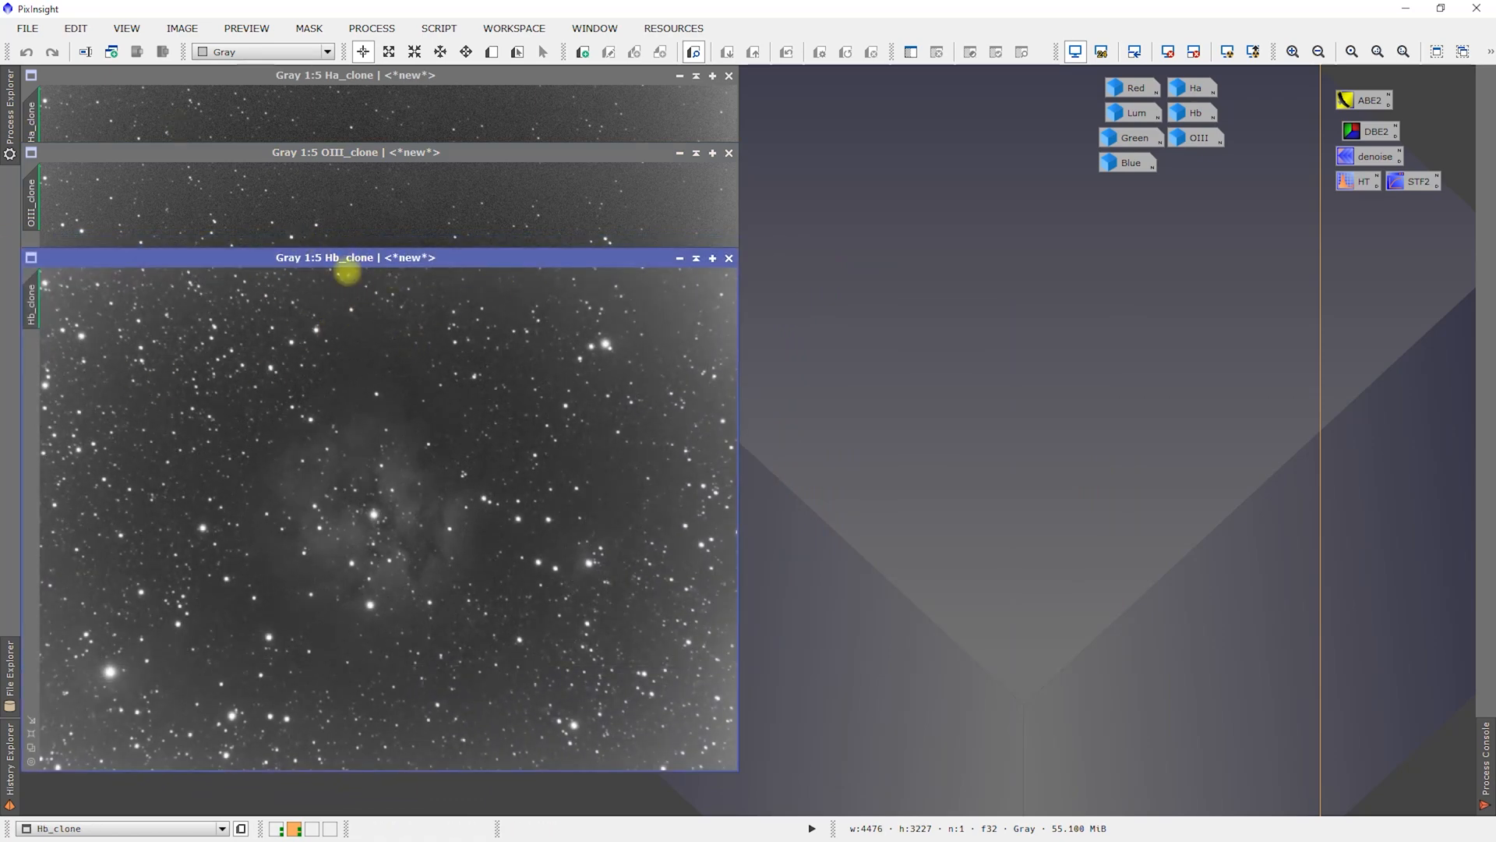
pyautogui.click(428, 191)
pyautogui.click(431, 120)
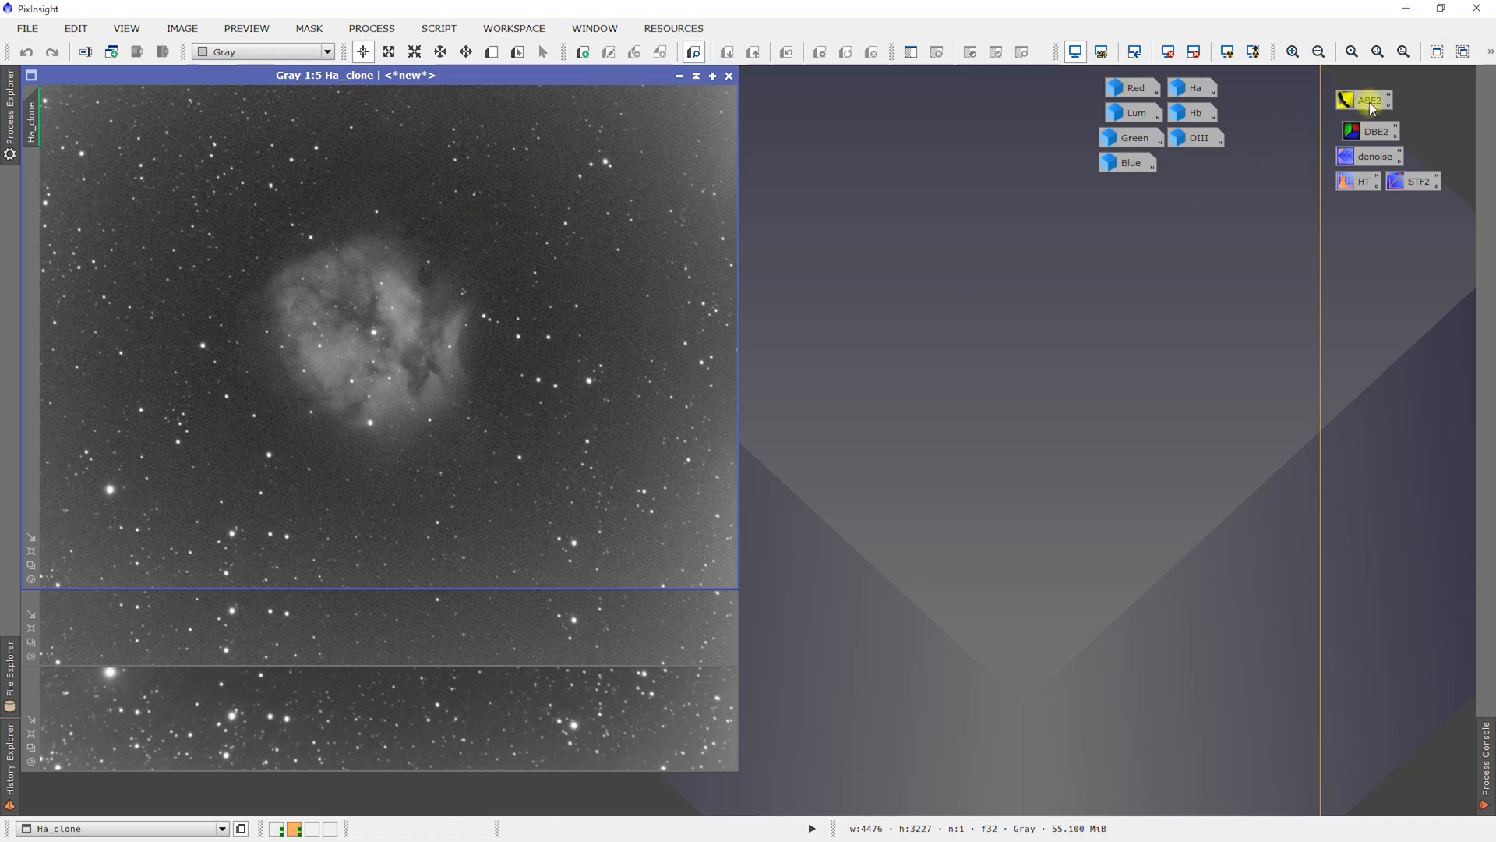
# - Apply the ABE2 process to Ha_clone, close its background model, and auto-stretch the display to compare before and after
pyautogui.moveTo(1368, 109); pyautogui.dragTo(413, 222)
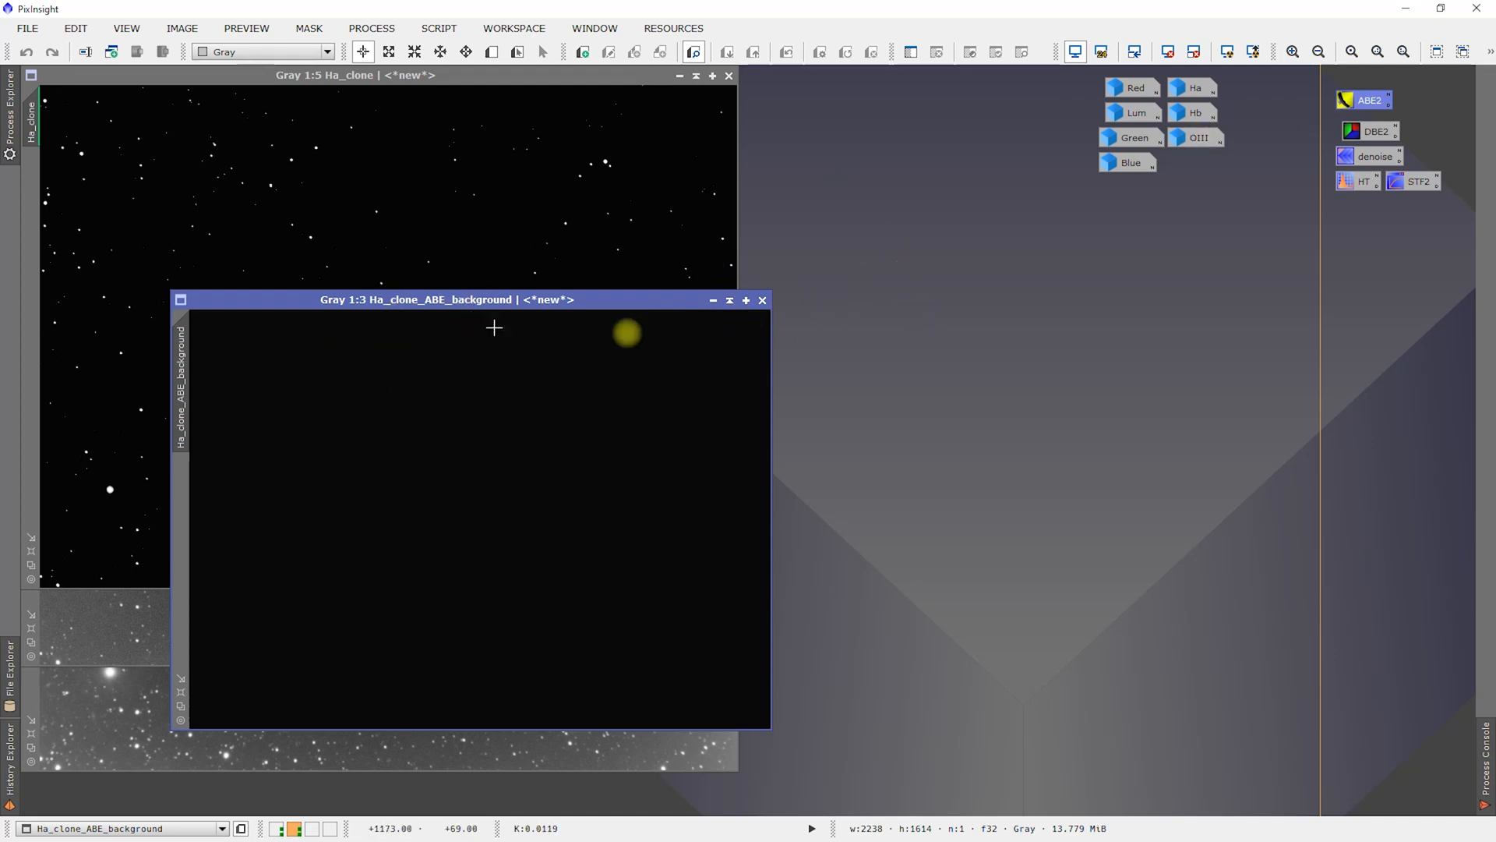
pyautogui.click(763, 301)
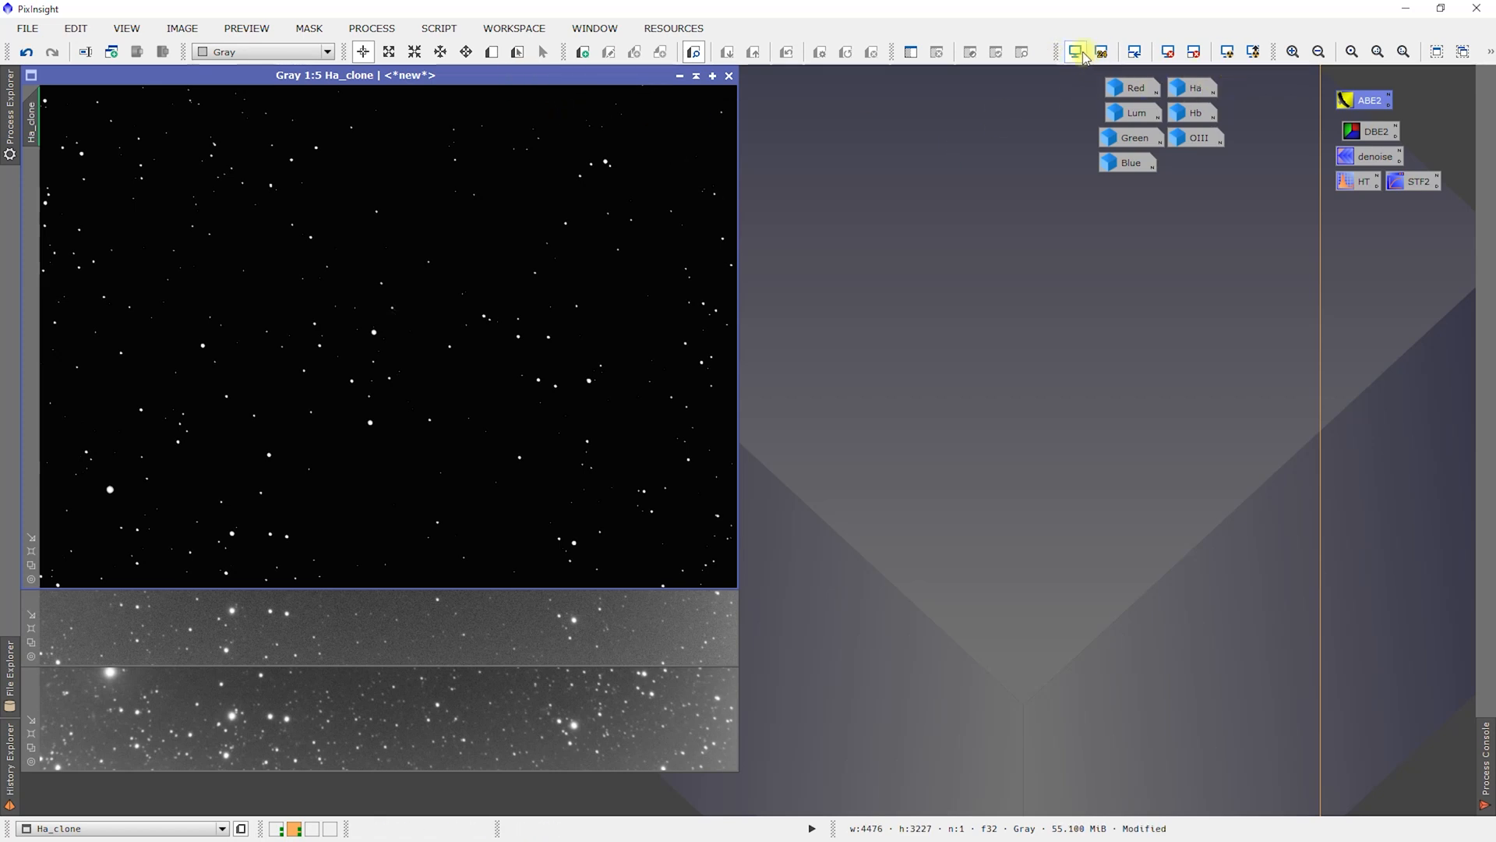
pyautogui.click(1226, 51)
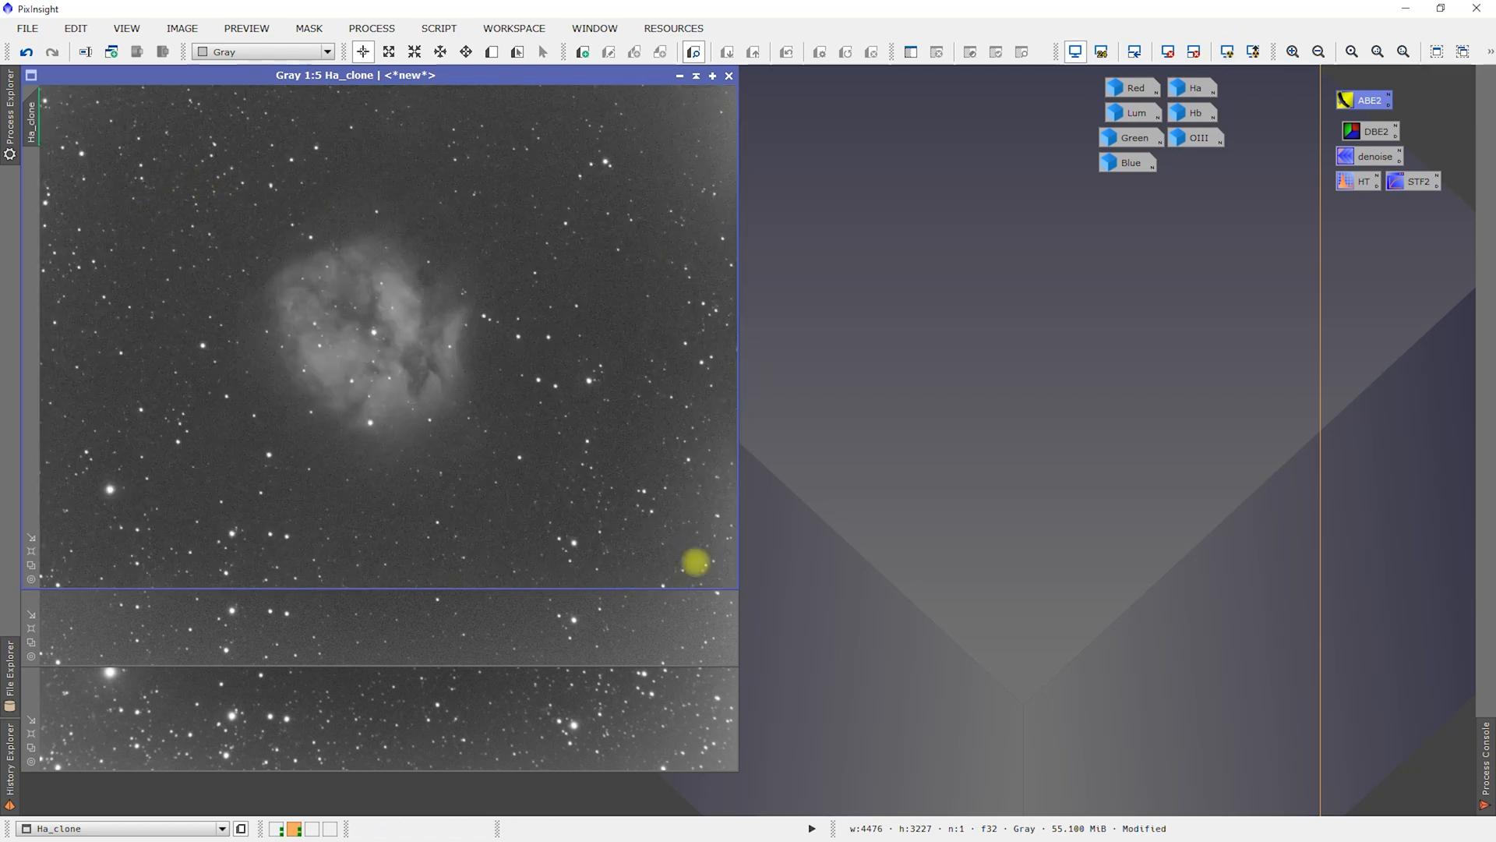
pyautogui.click(27, 53)
pyautogui.click(53, 52)
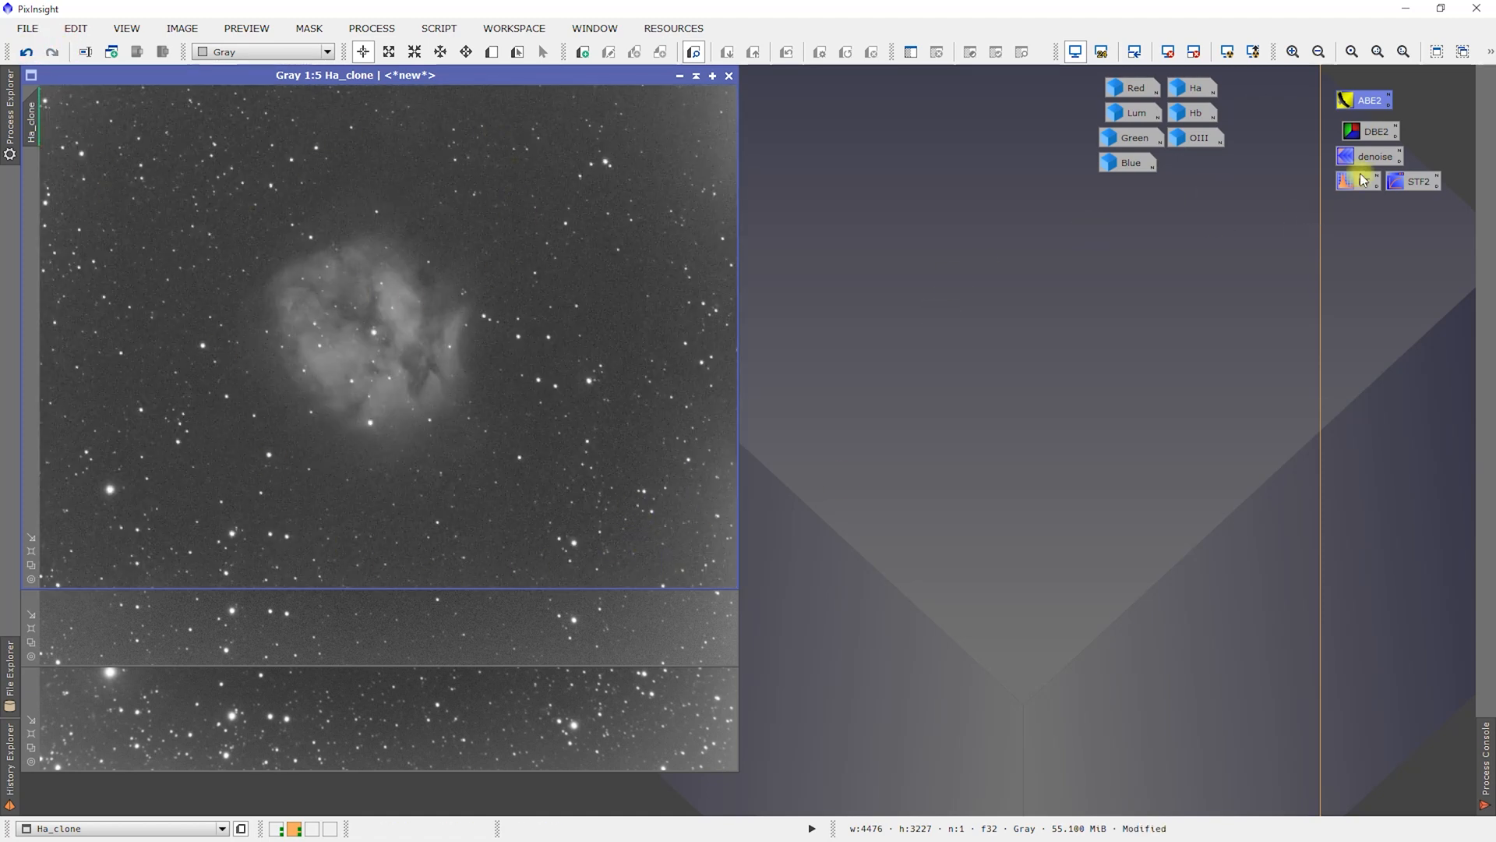
# - Try applying the DBE2 process icon directly to Ha_clone, auto-stretch the corrected image, and discard the output images
pyautogui.moveTo(1380, 133); pyautogui.dragTo(546, 233)
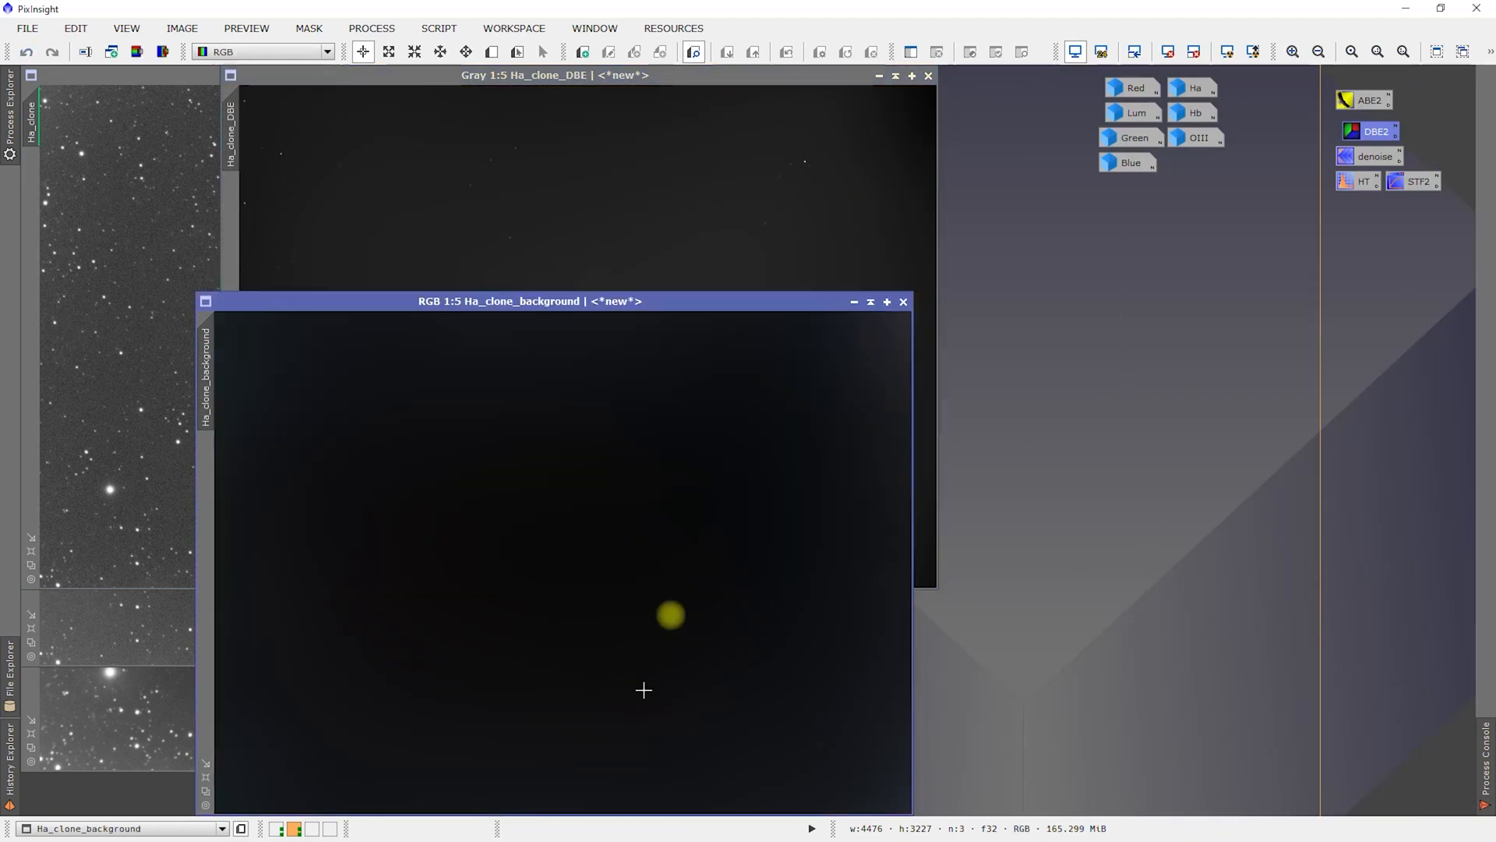
pyautogui.click(905, 303)
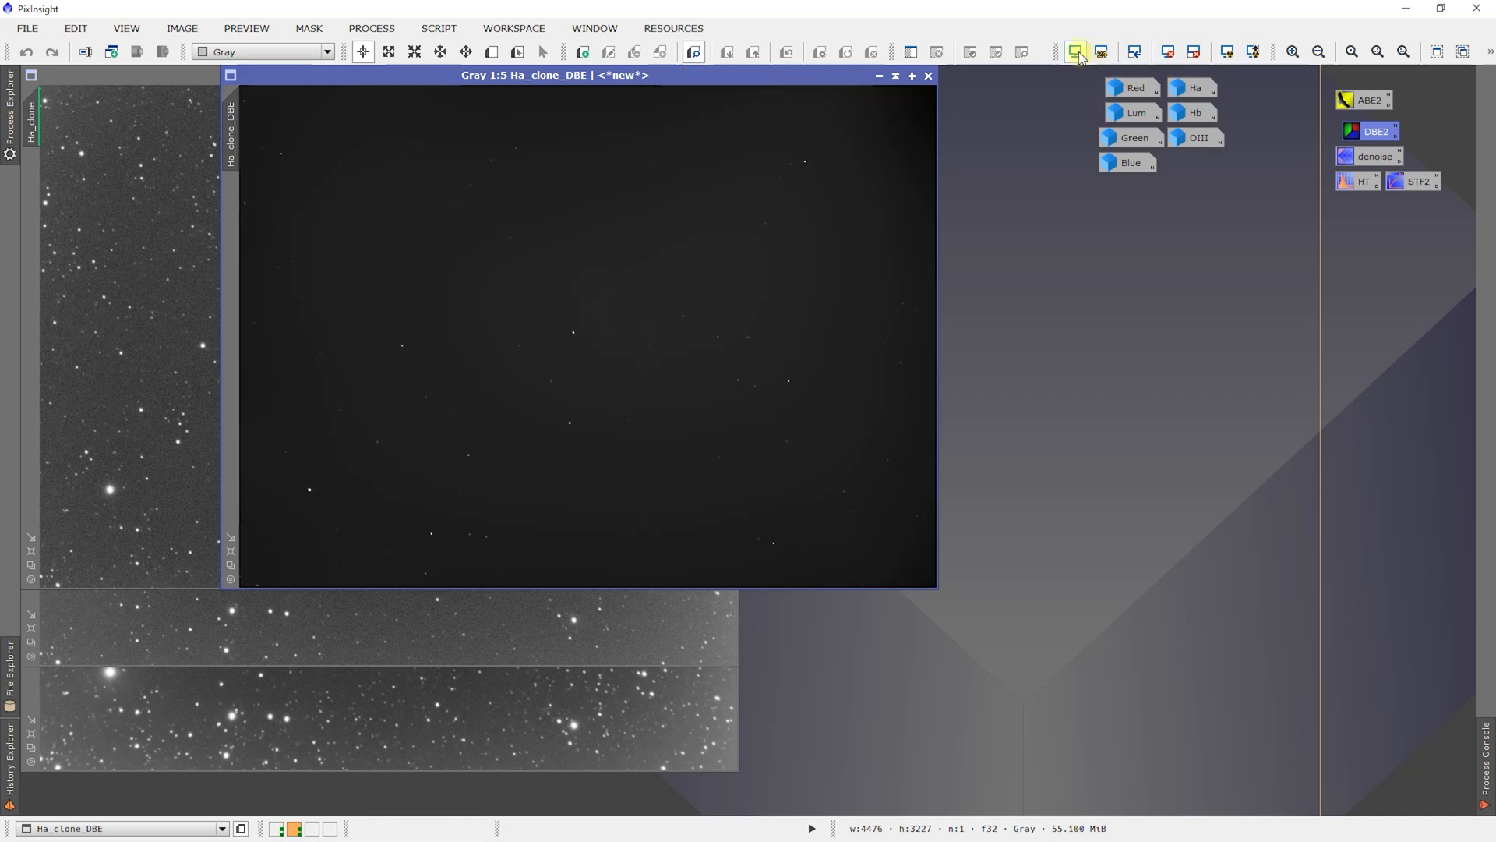
pyautogui.click(1228, 52)
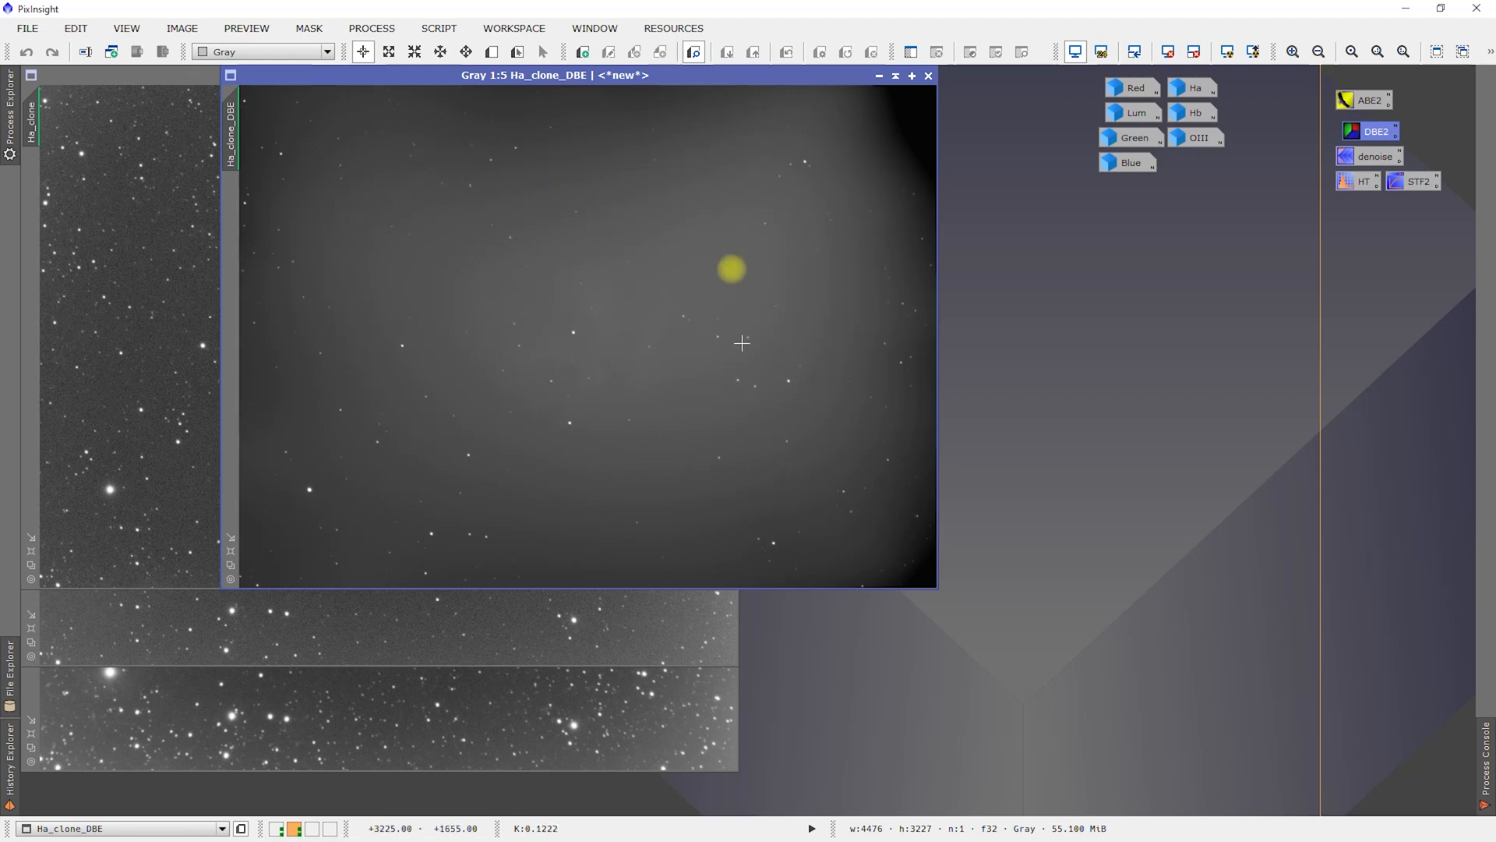
pyautogui.click(928, 76)
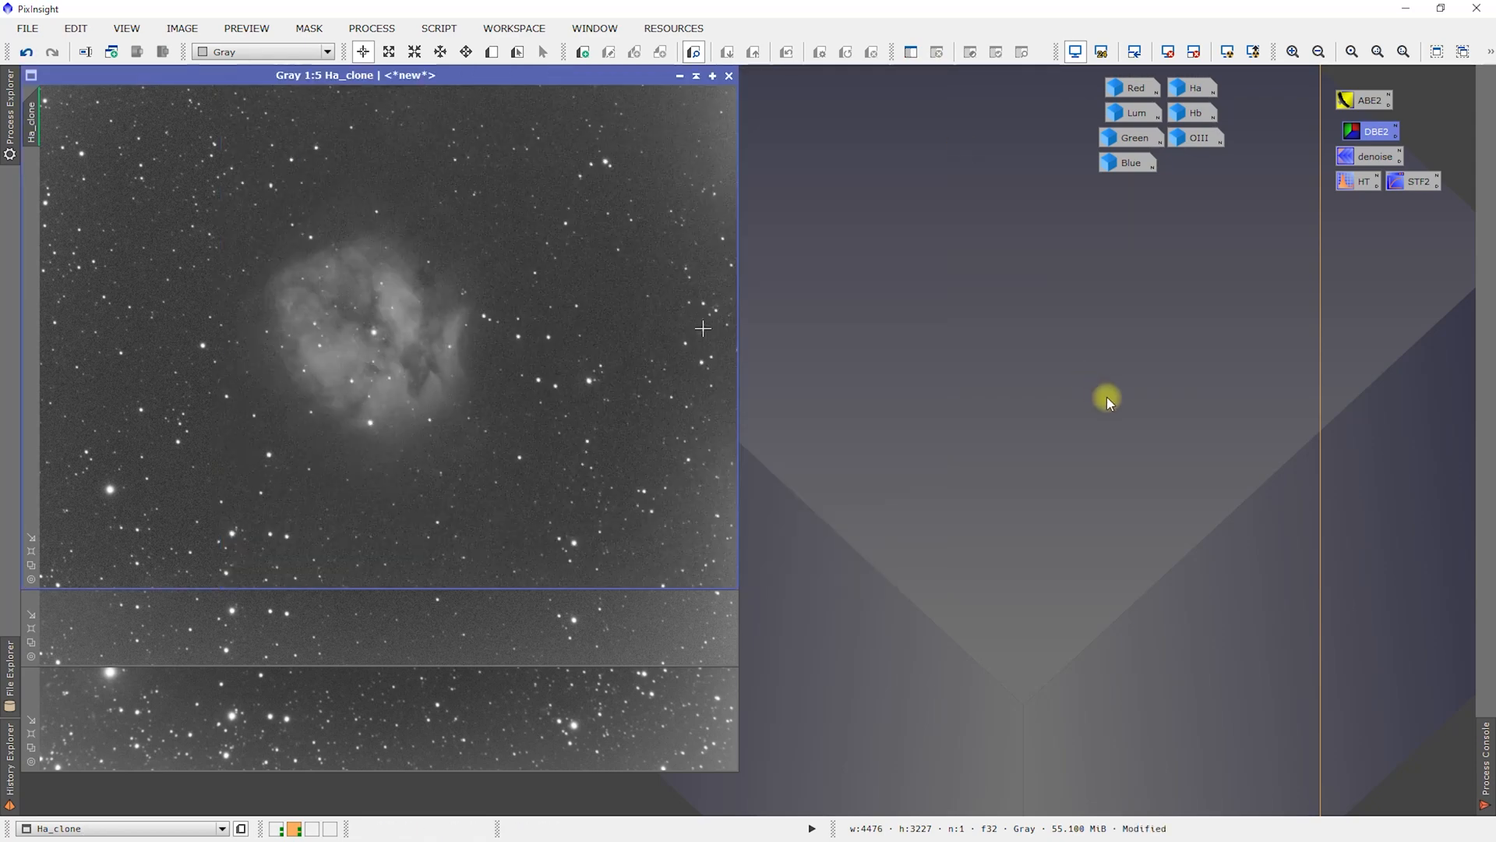
# - Run DynamicBackgroundExtraction on Ha_clone with the DBE2 samples and auto-stretch the corrected Ha_clone_DBE image
pyautogui.doubleClick(1381, 132)
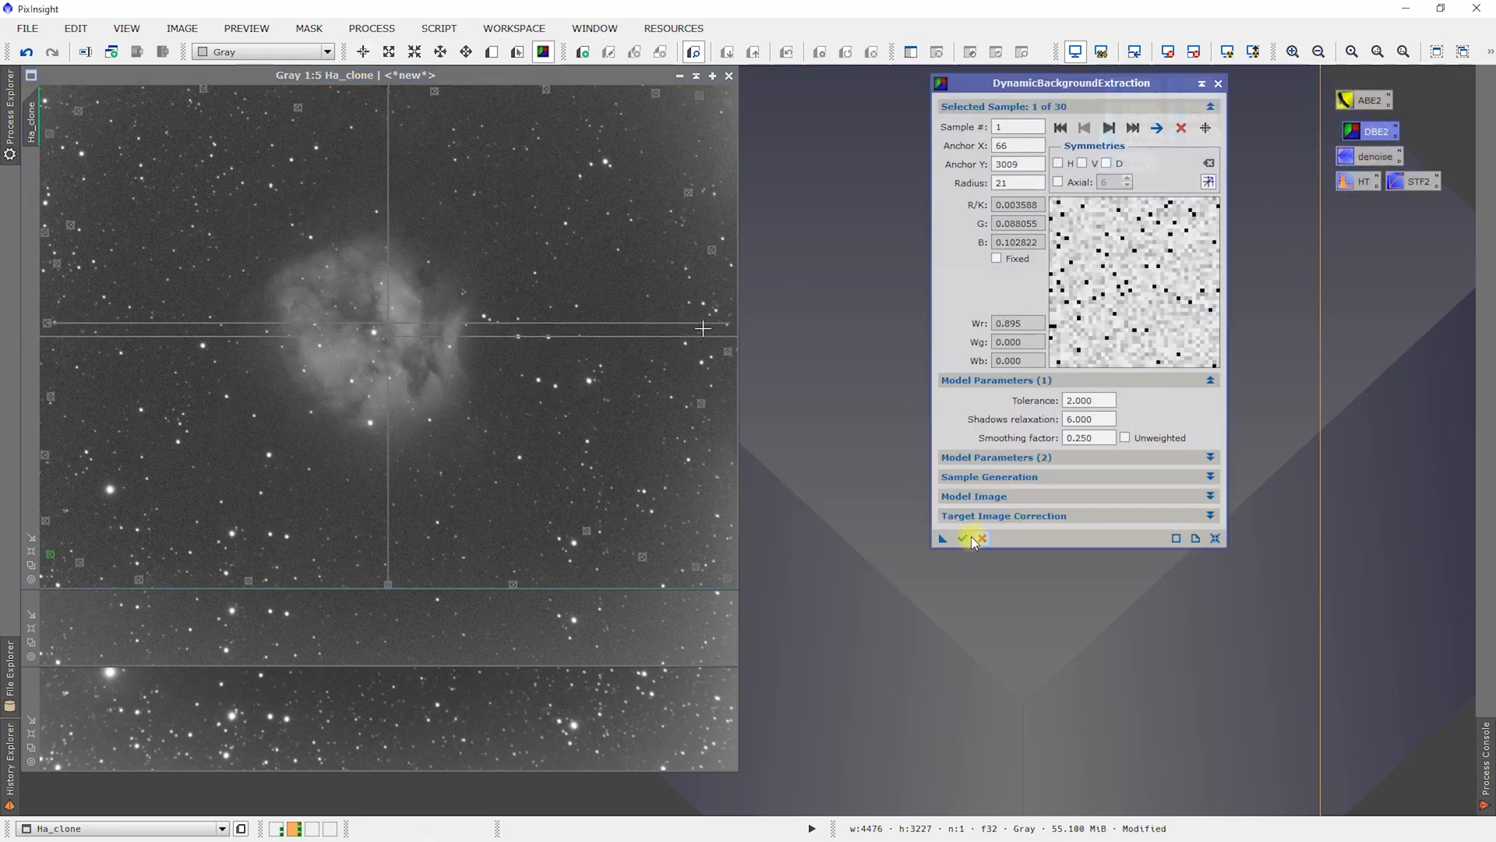
pyautogui.moveTo(944, 536); pyautogui.dragTo(576, 403)
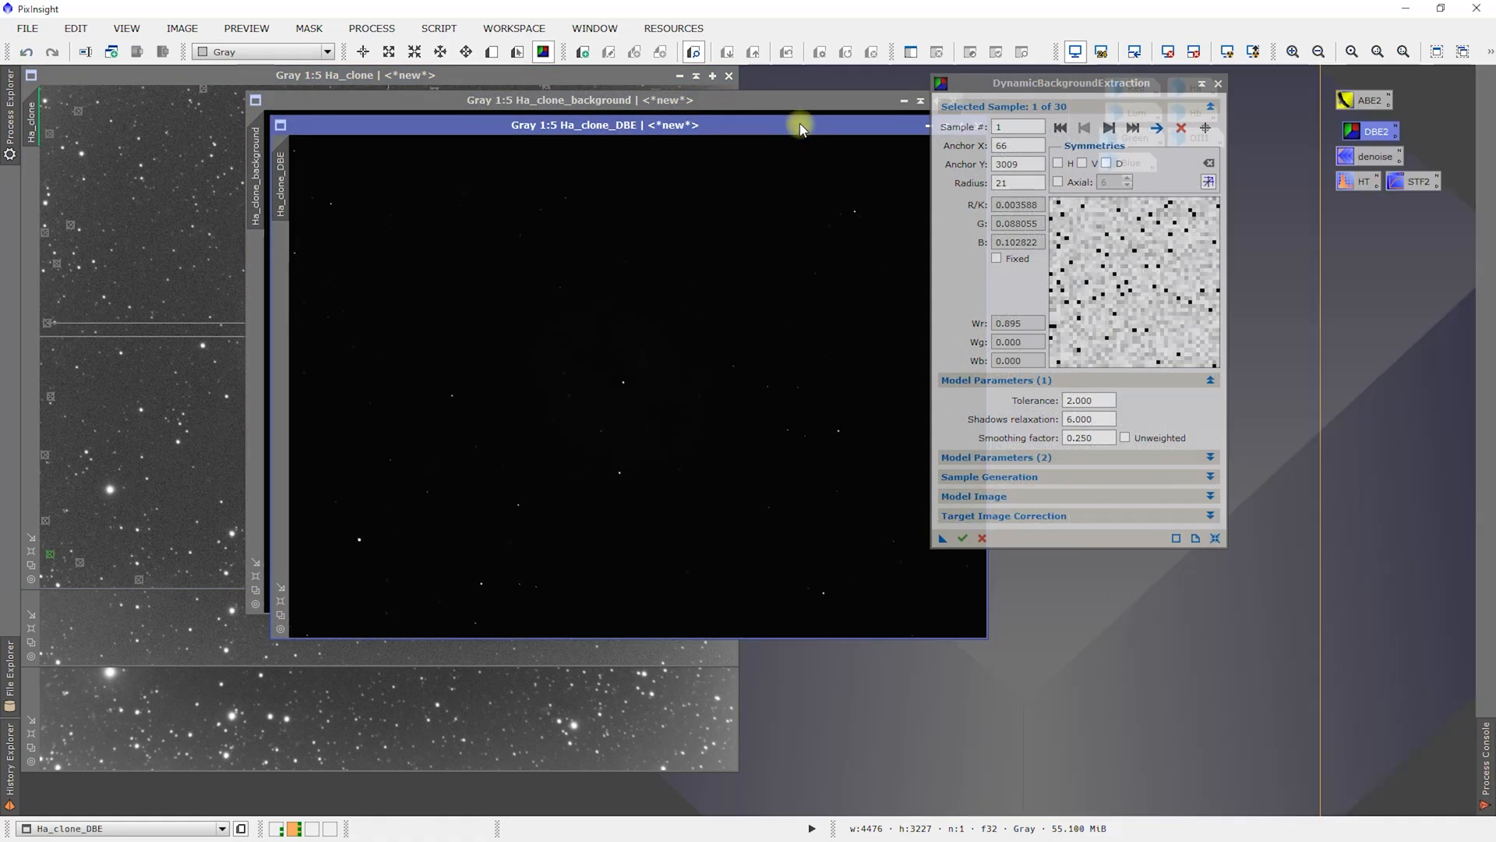
pyautogui.moveTo(801, 128); pyautogui.dragTo(659, 167)
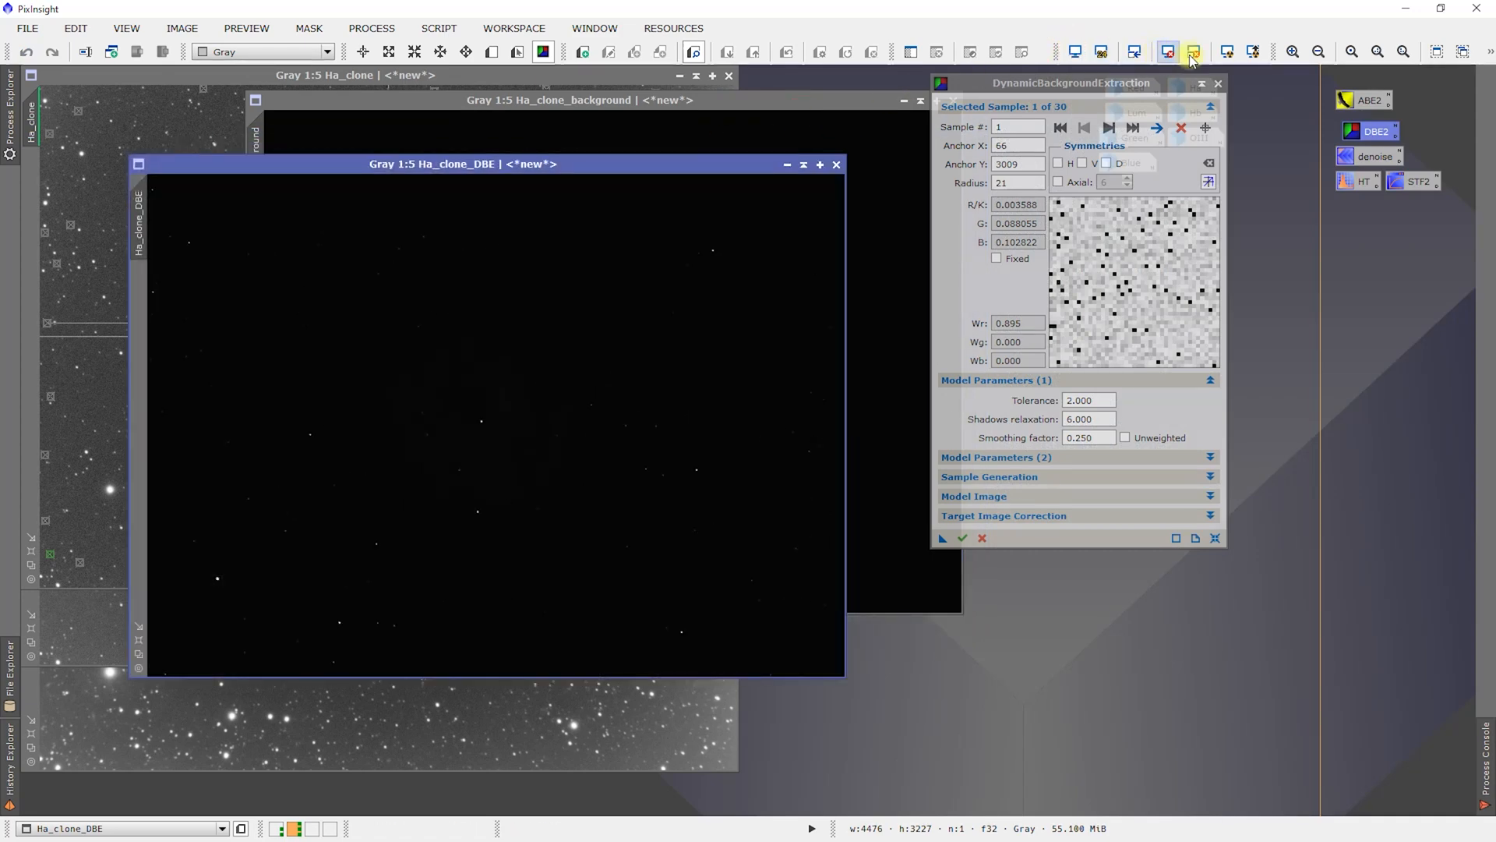
pyautogui.click(1227, 53)
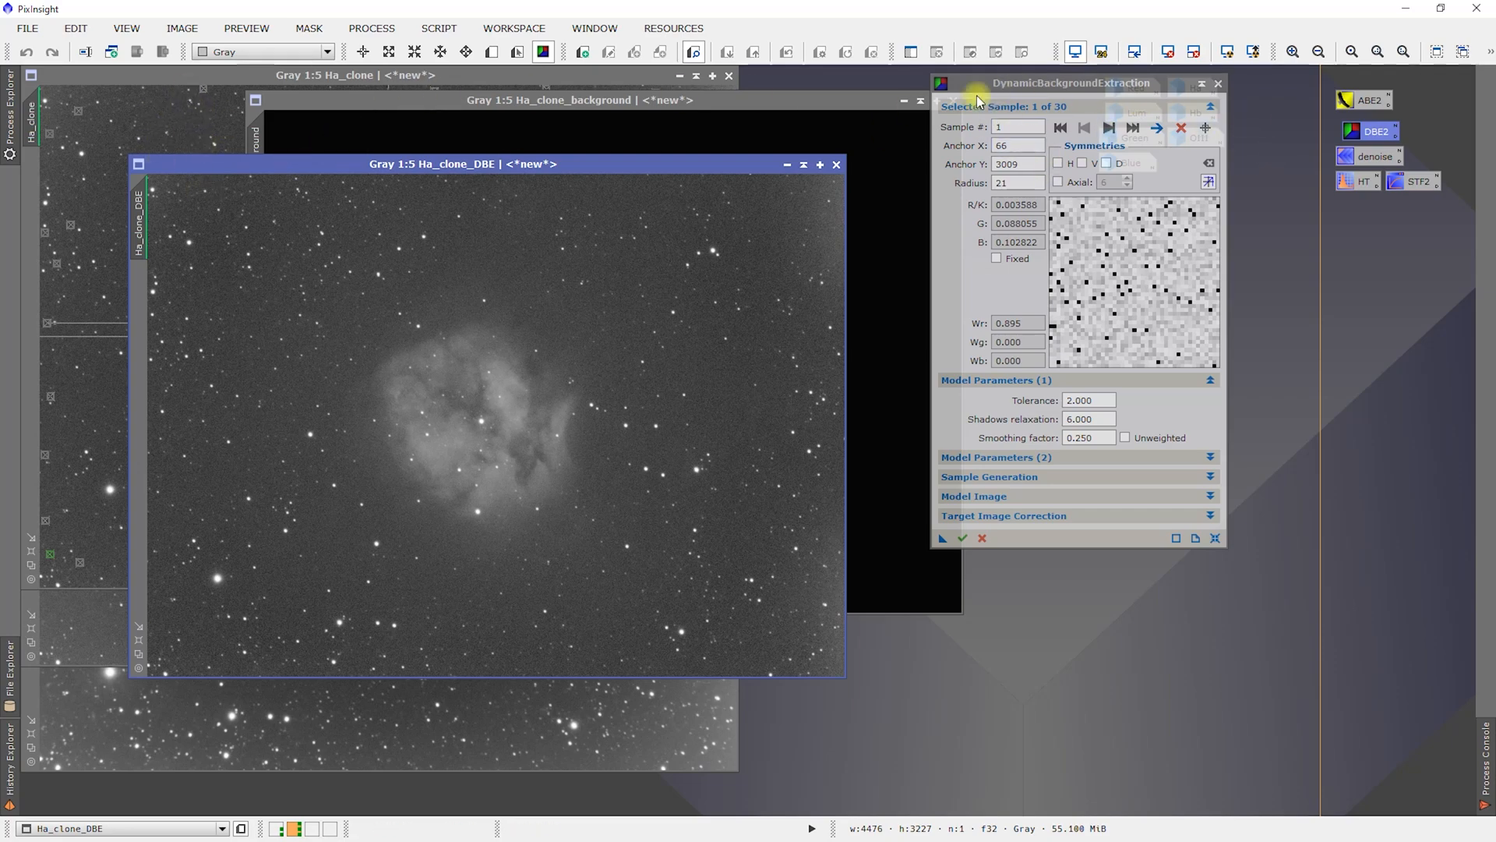
# - Close the Ha_clone_background model and end the DynamicBackgroundExtraction session
pyautogui.moveTo(838, 107); pyautogui.dragTo(692, 113)
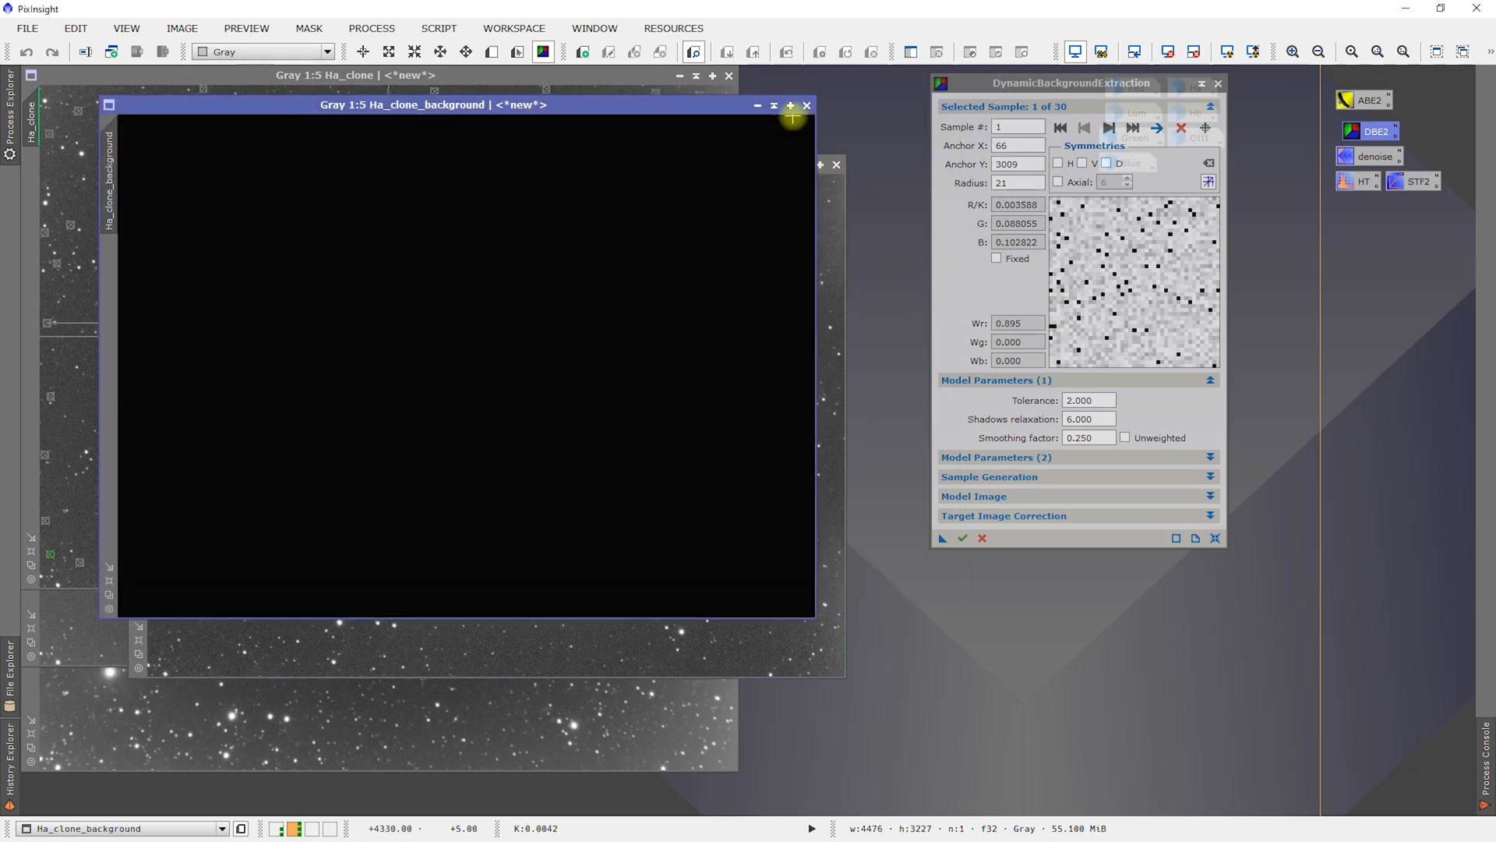
pyautogui.click(807, 106)
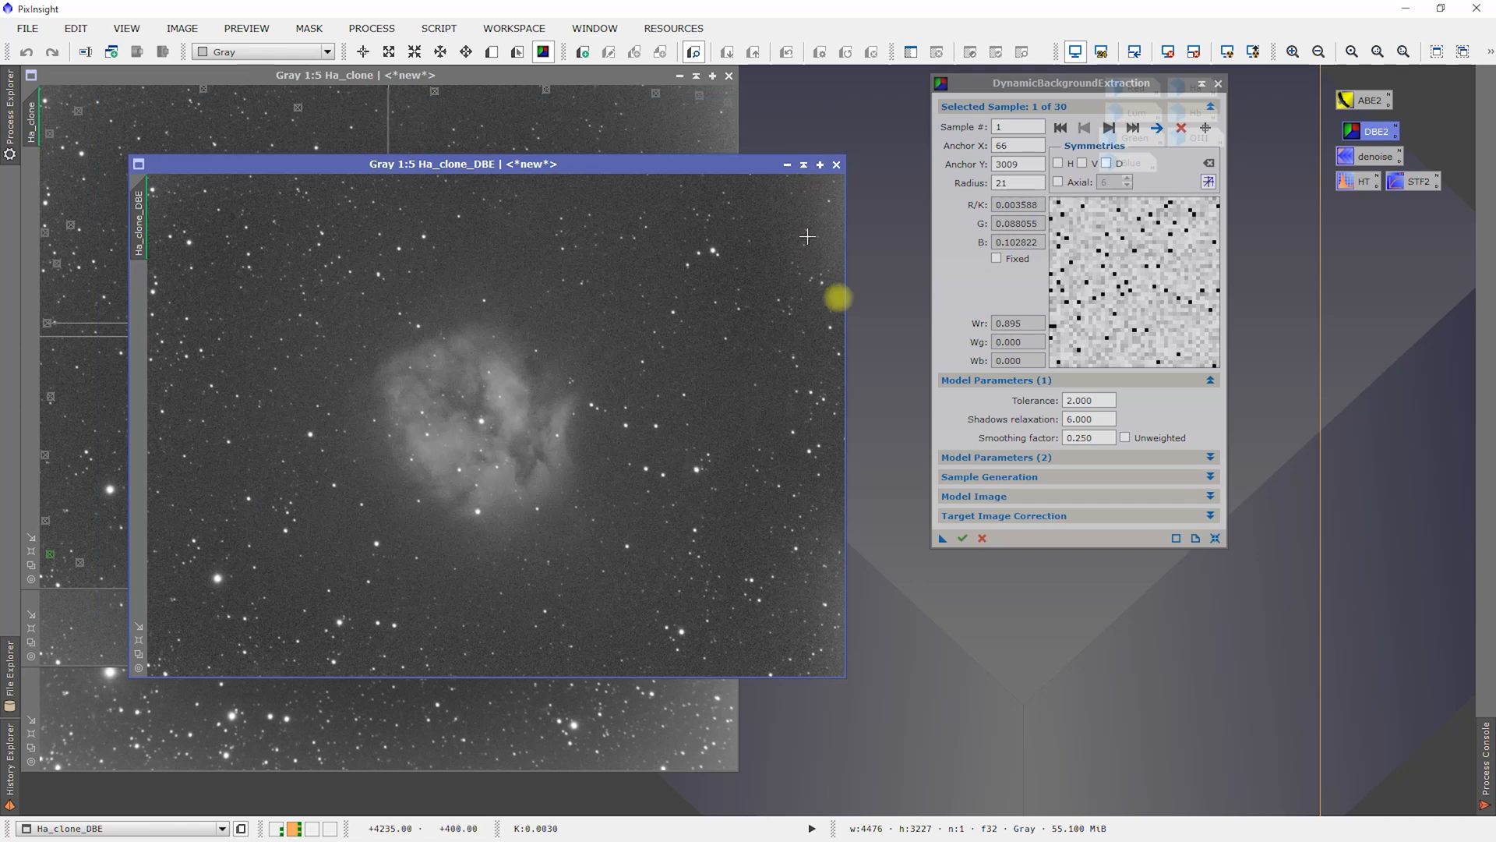
pyautogui.click(1218, 84)
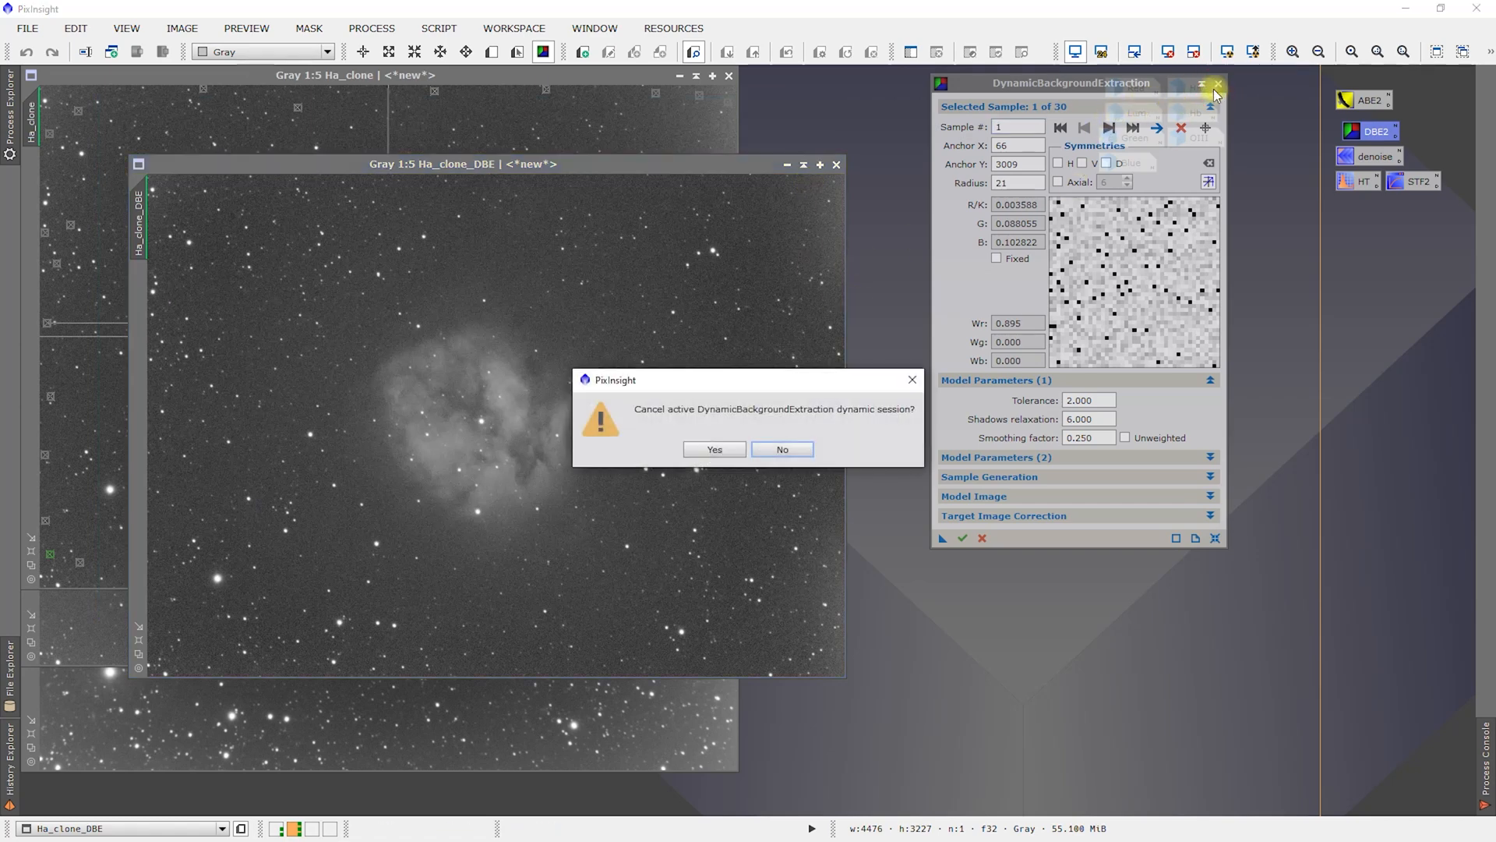
pyautogui.click(716, 451)
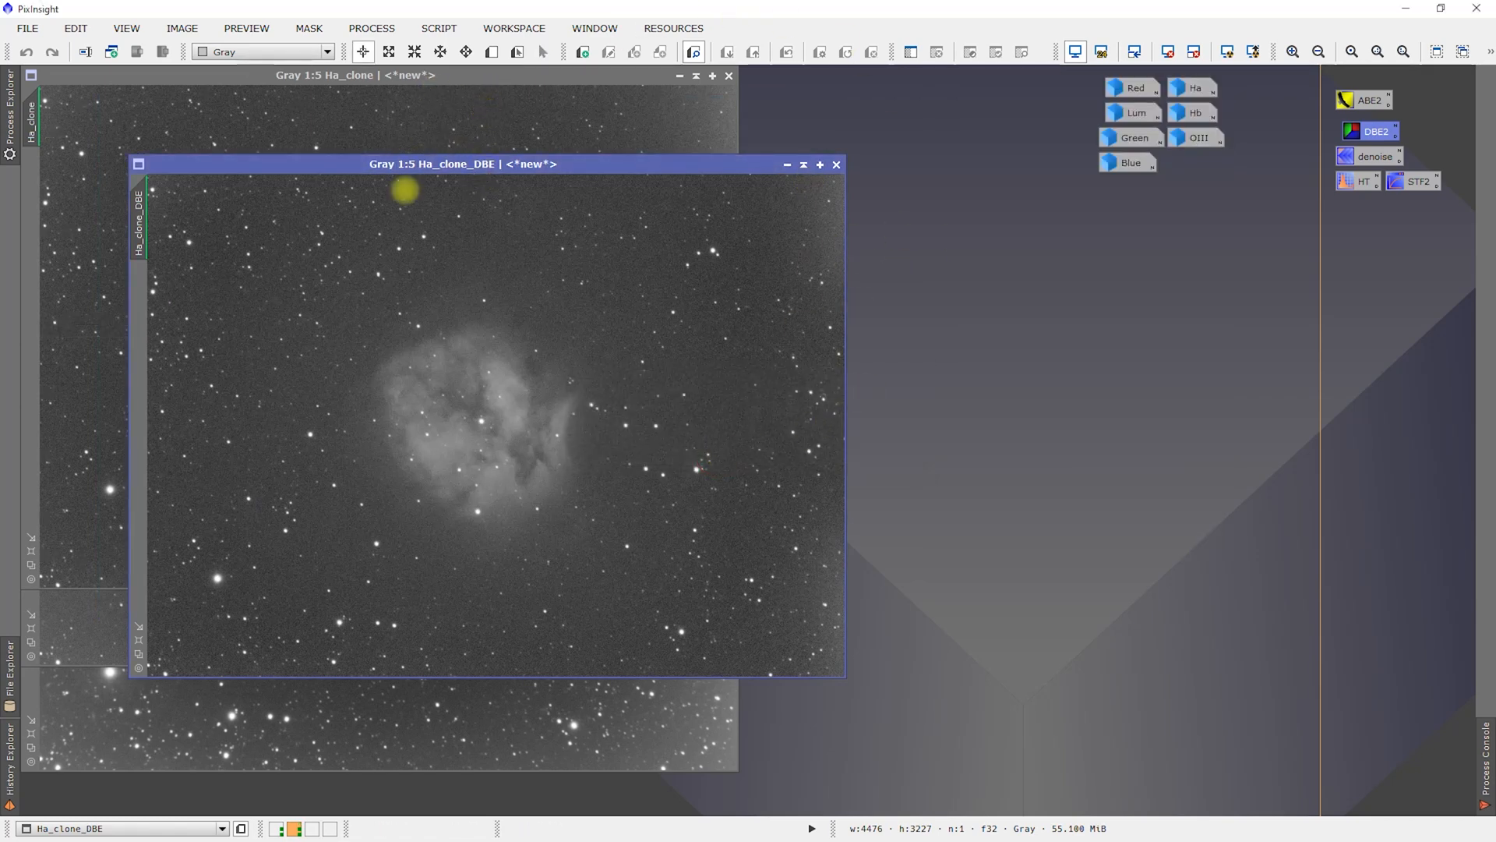
# - Close Ha_clone without saving and move the Ha_clone_DBE window into its place above the other clones
pyautogui.click(599, 77)
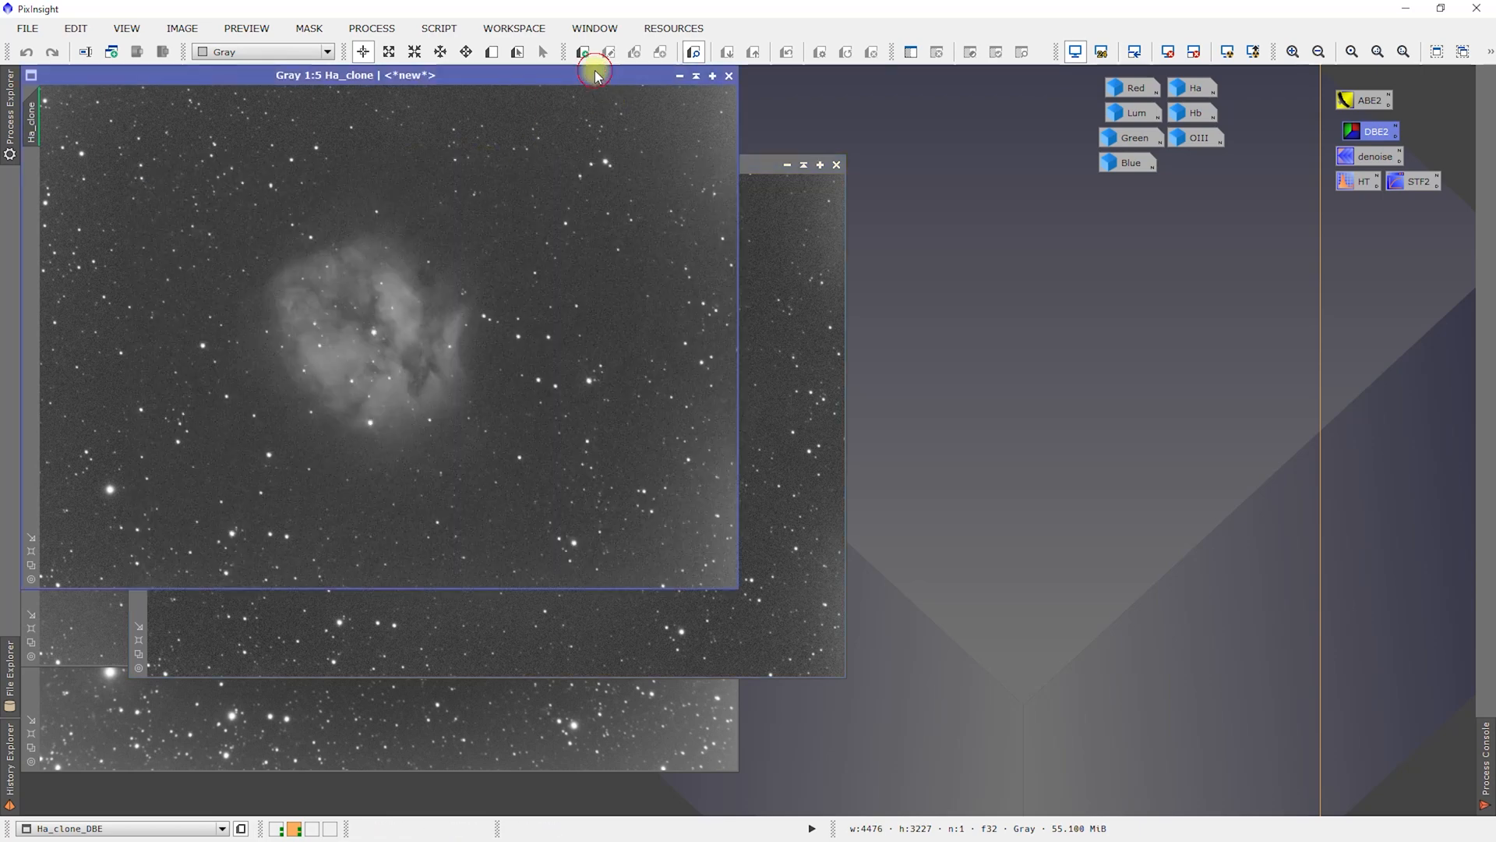
pyautogui.click(729, 76)
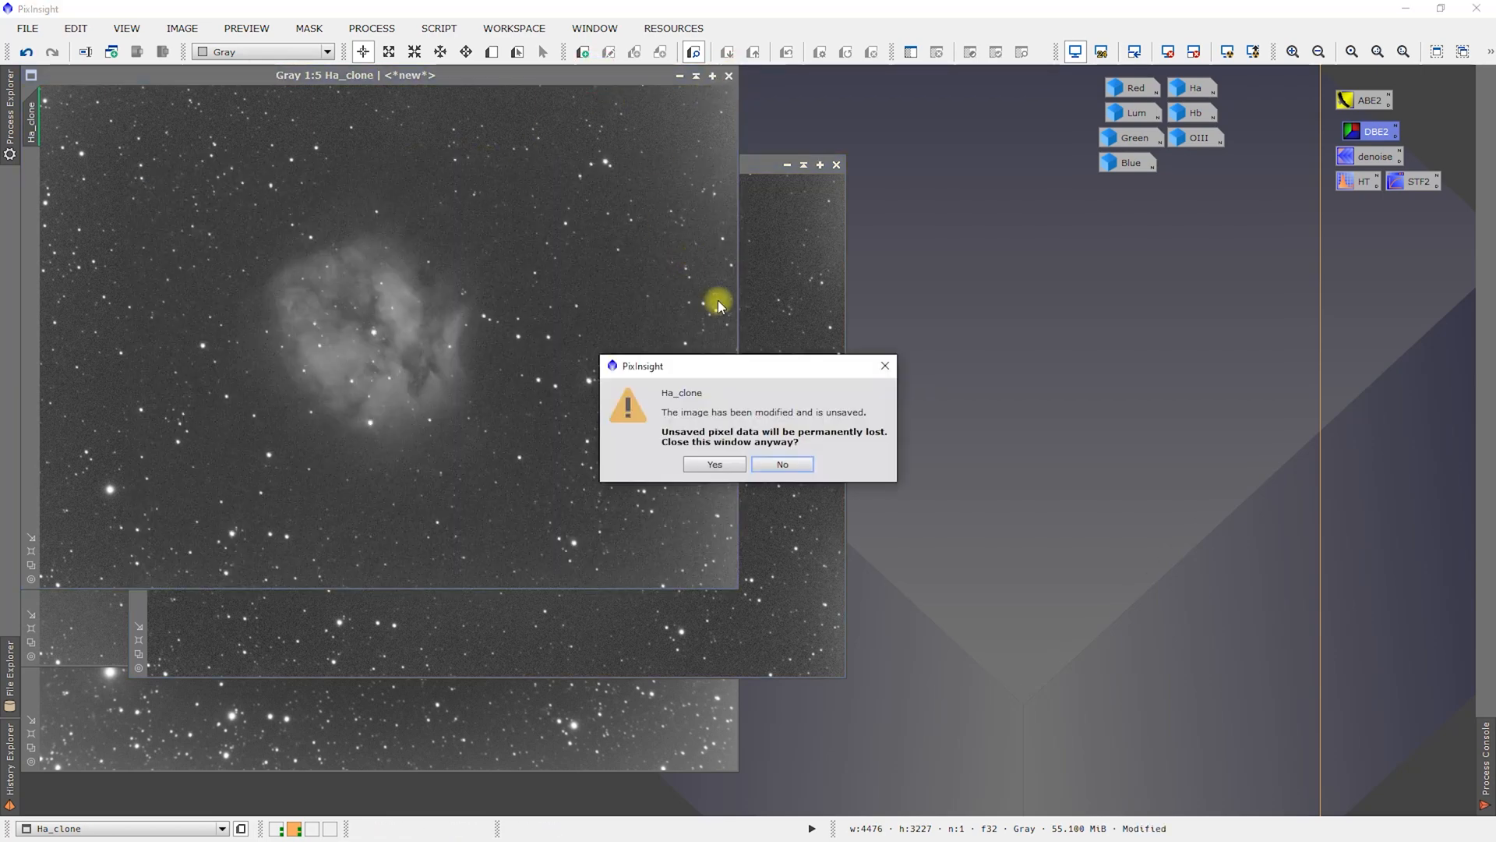
pyautogui.click(704, 475)
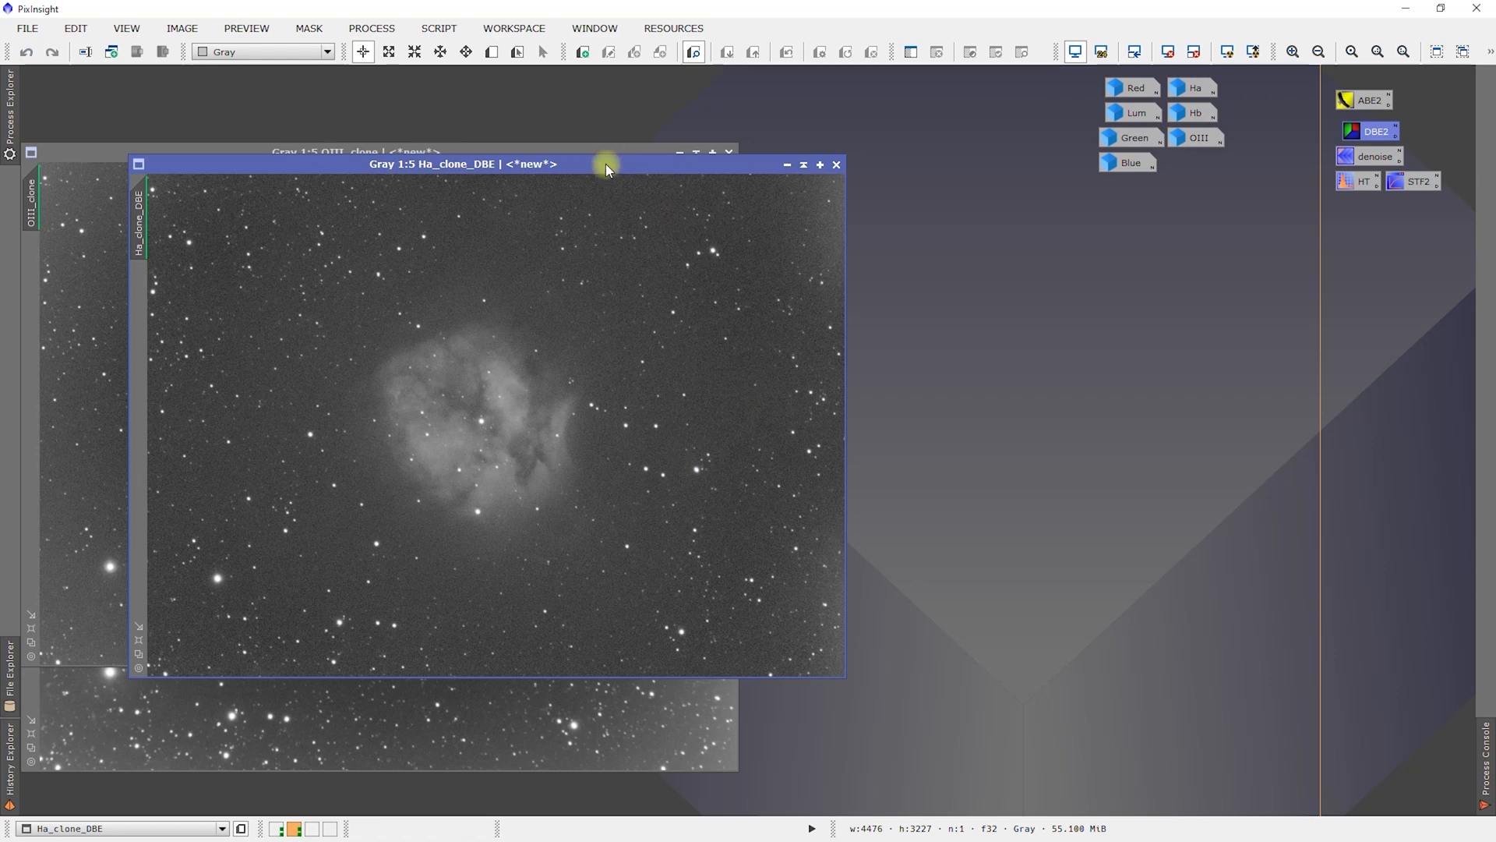
pyautogui.moveTo(605, 164); pyautogui.dragTo(499, 81)
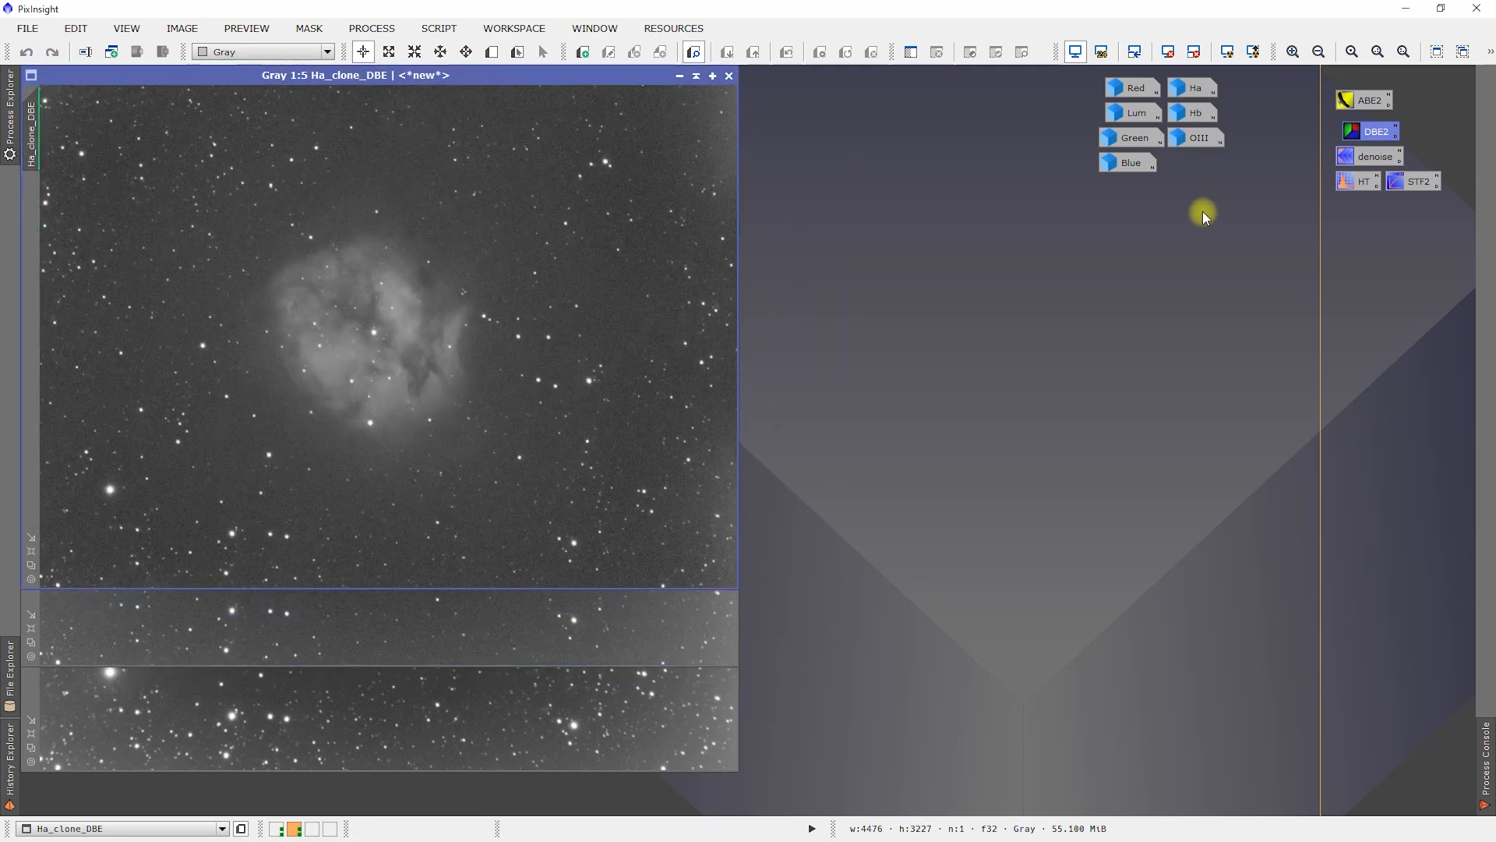
# - Apply the denoise process to Ha_clone_DBE and recompute its automatic screen stretch
pyautogui.moveTo(1376, 160); pyautogui.dragTo(647, 258)
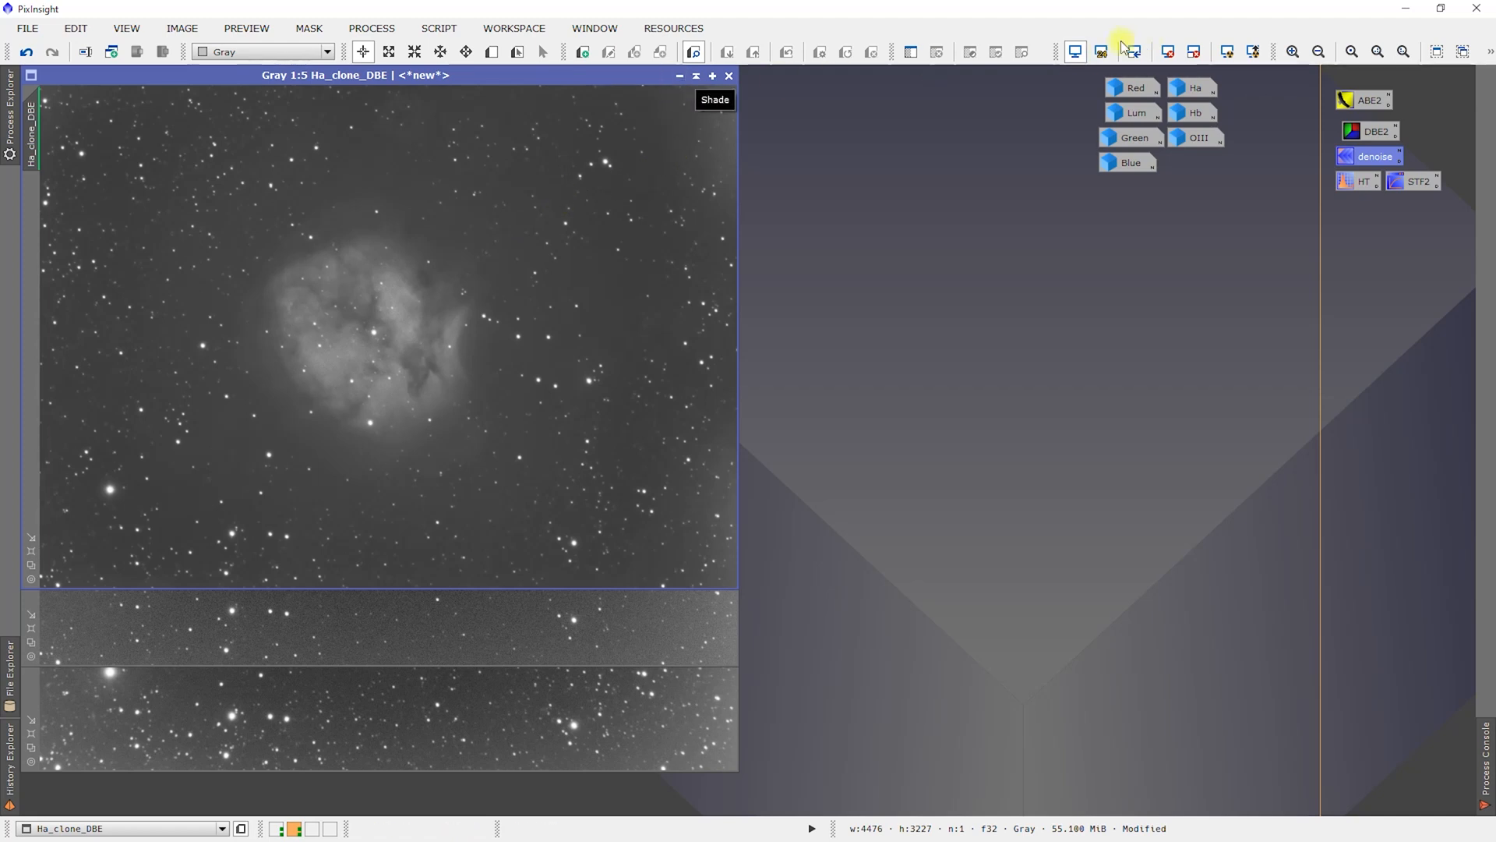
pyautogui.click(1075, 51)
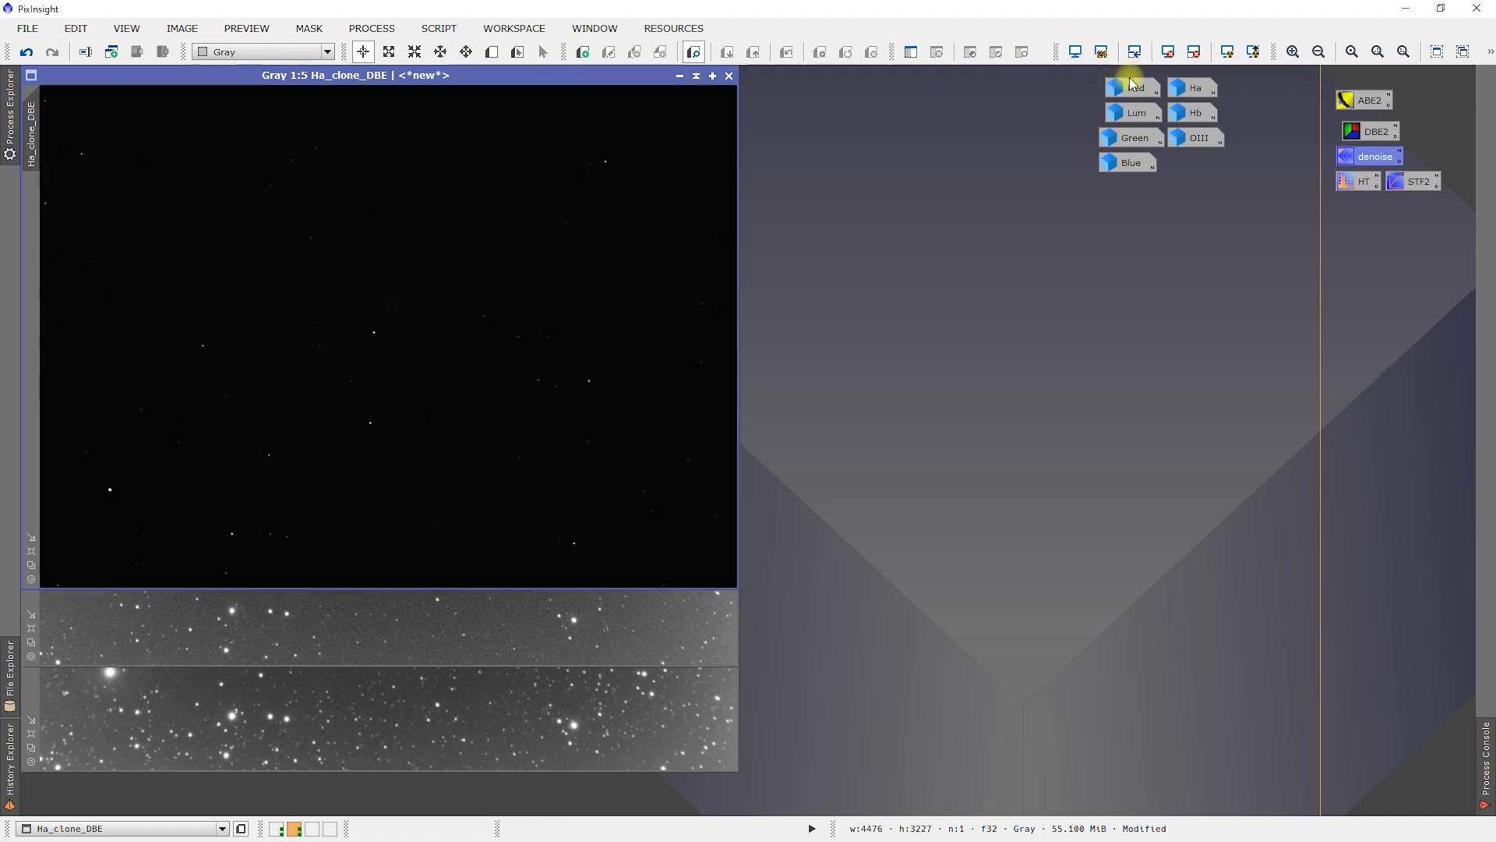
pyautogui.click(1227, 52)
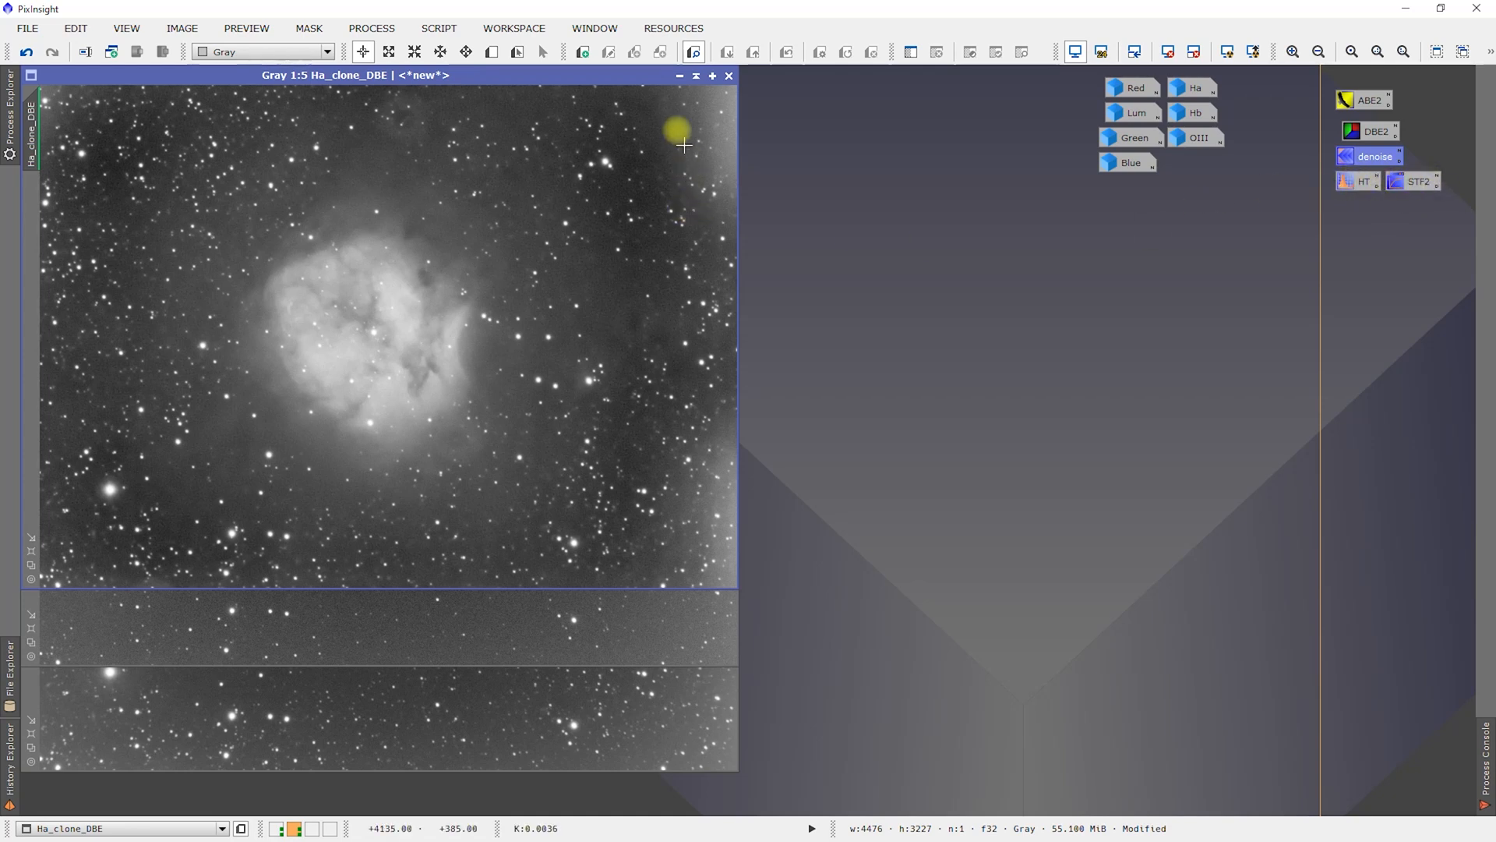
# - Minimize Ha_clone_DBE and place its icon beside the original image icons
pyautogui.click(679, 75)
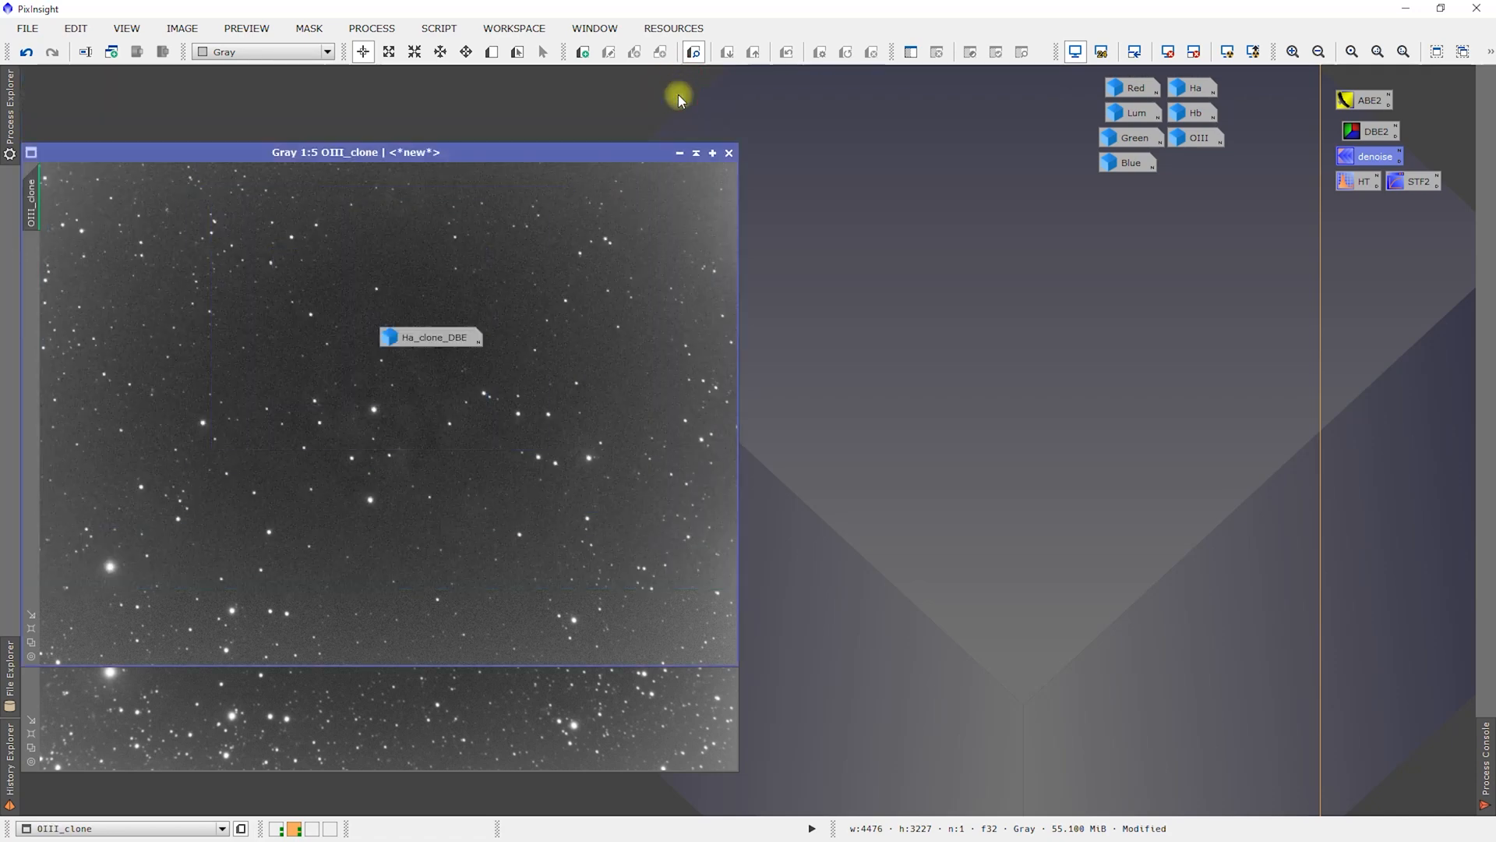
pyautogui.moveTo(428, 341); pyautogui.dragTo(1017, 84)
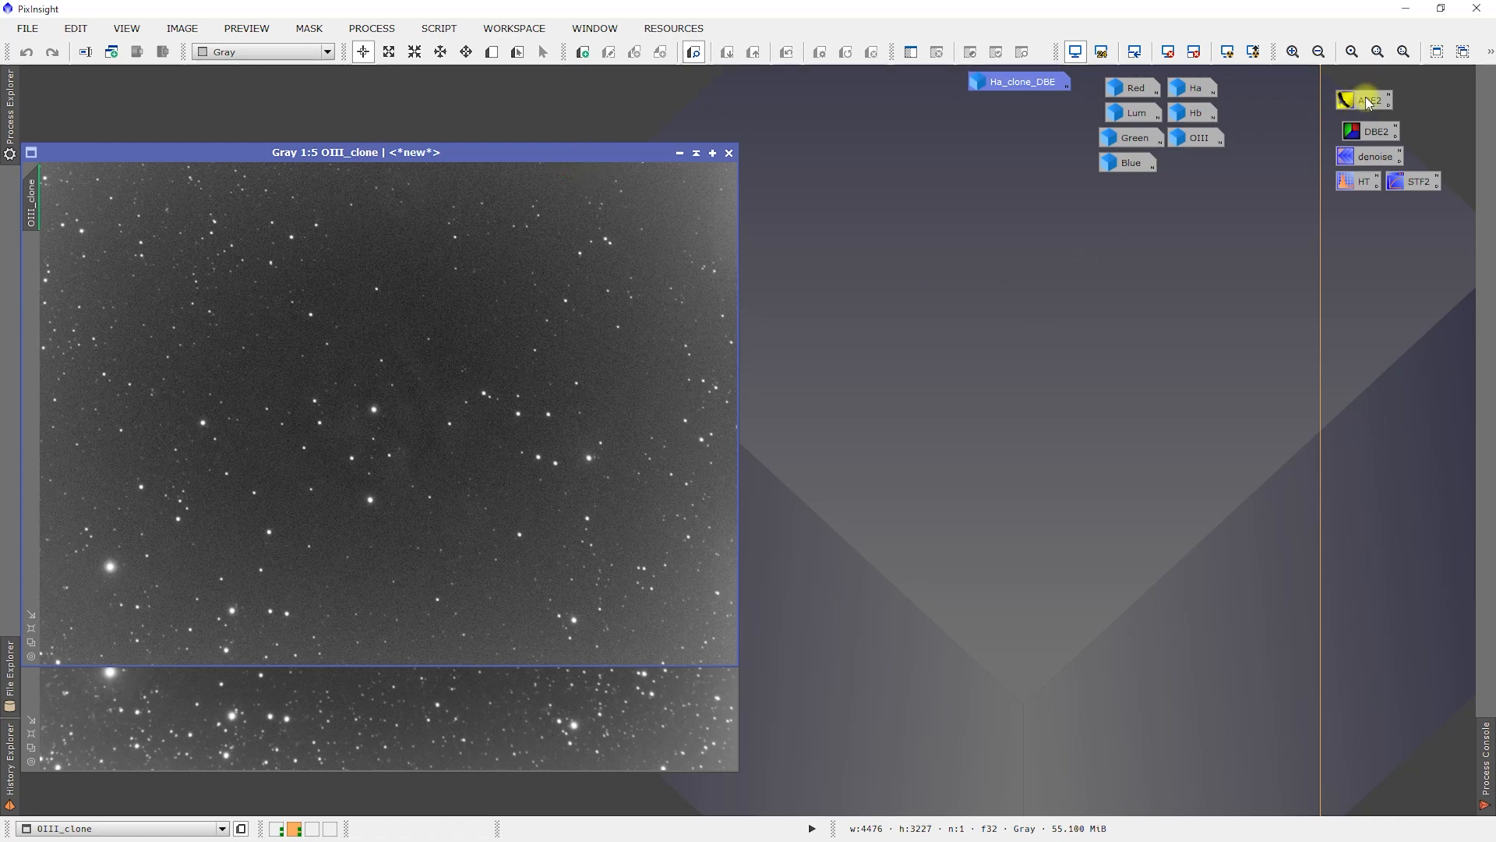
# - Apply the ABE2 process to OIII_clone, discard its background model, and recompute the image's automatic screen stretch
pyautogui.moveTo(1344, 102); pyautogui.dragTo(455, 226)
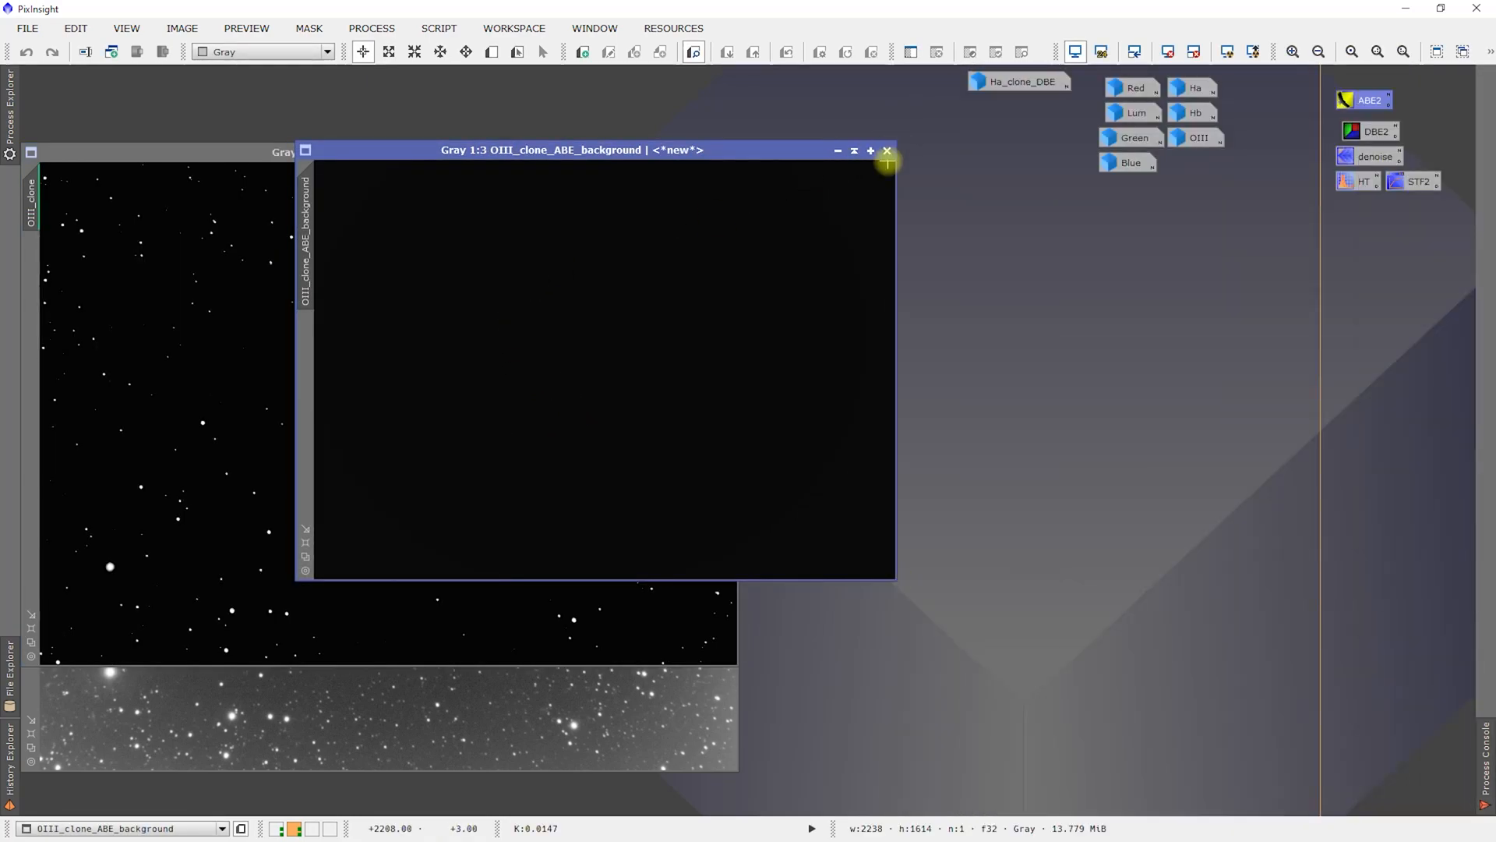
pyautogui.click(889, 150)
pyautogui.click(1077, 53)
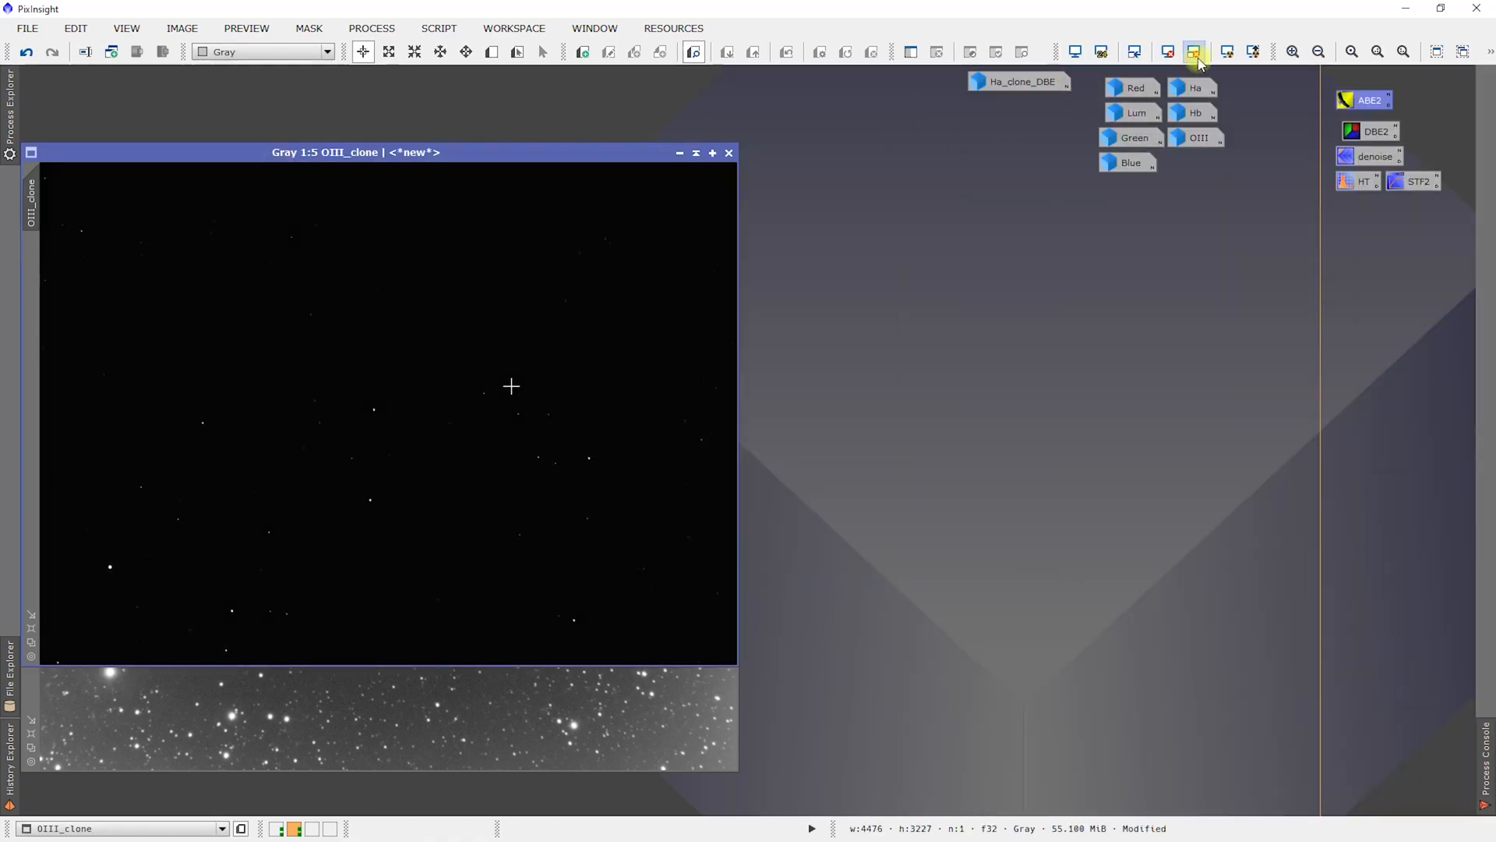
pyautogui.click(1226, 53)
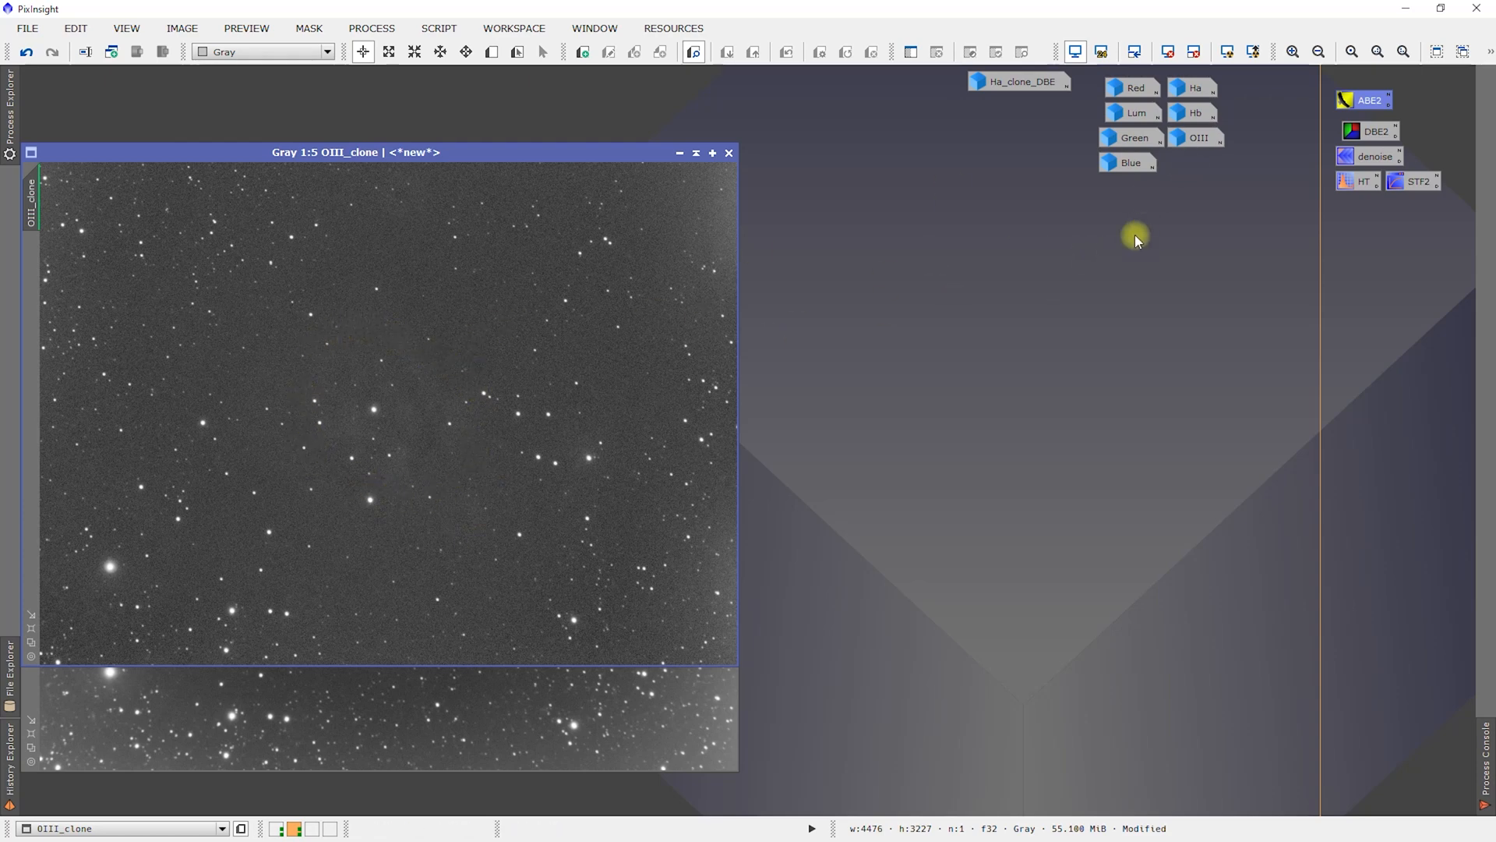
# - Run the DBE2 background extraction on OIII_clone, then close its background model and end the DynamicBackgroundExtraction session
pyautogui.doubleClick(1372, 133)
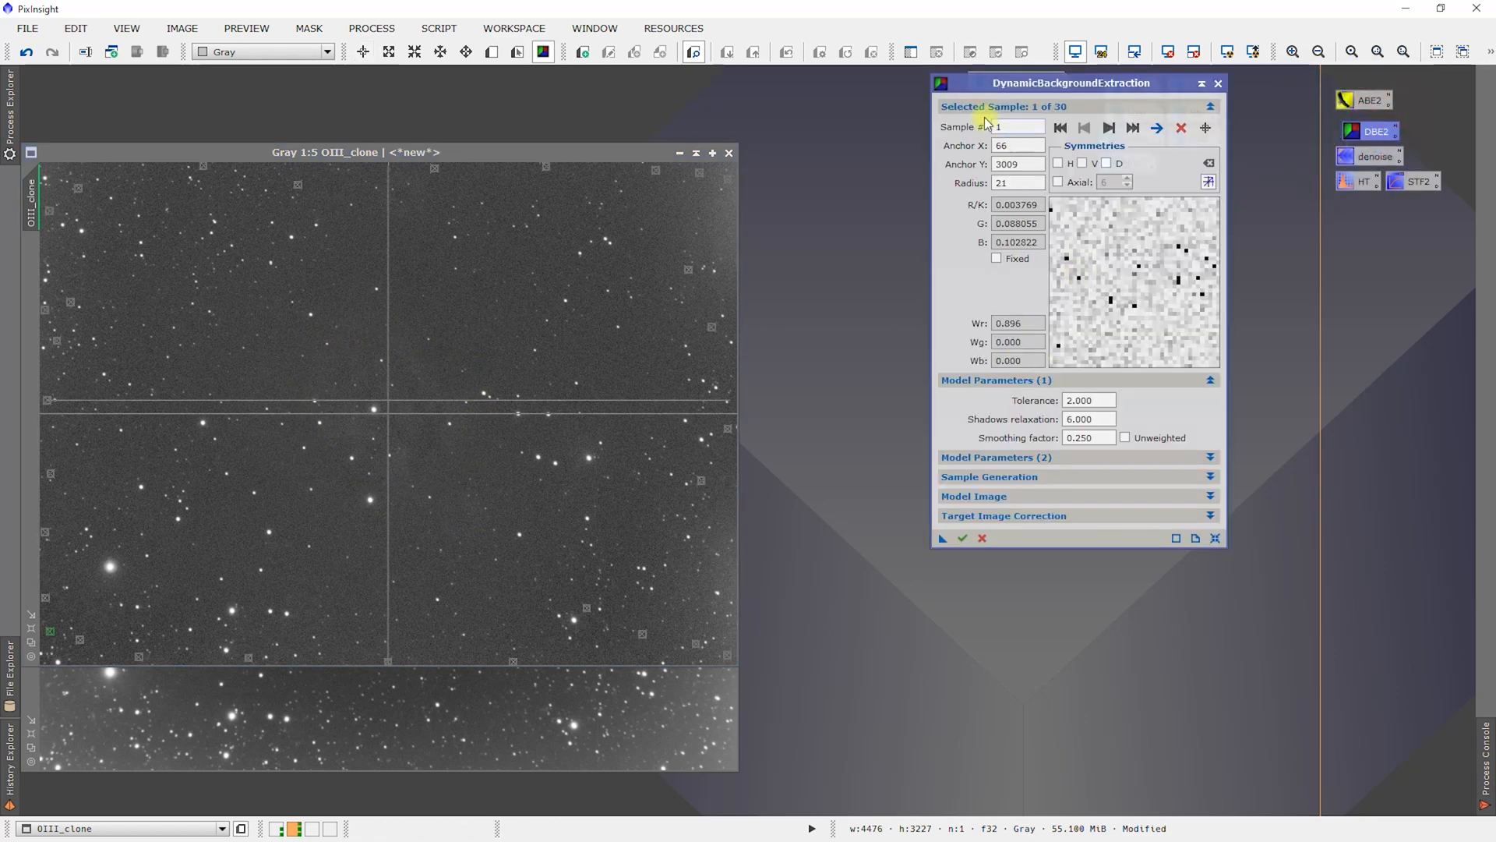
pyautogui.moveTo(942, 540); pyautogui.dragTo(518, 477)
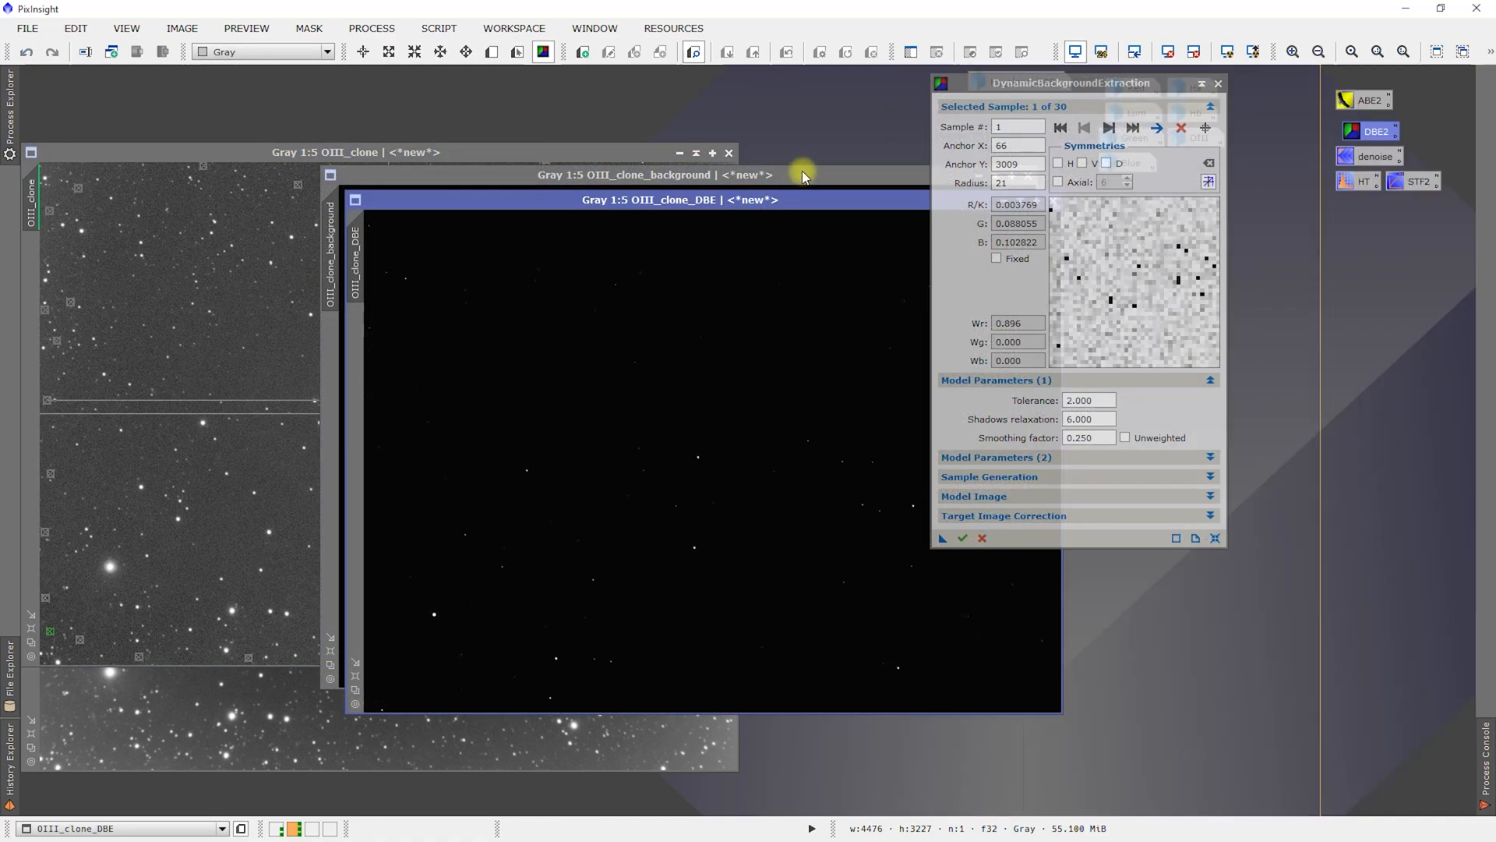
pyautogui.moveTo(797, 174); pyautogui.dragTo(712, 184)
pyautogui.click(870, 187)
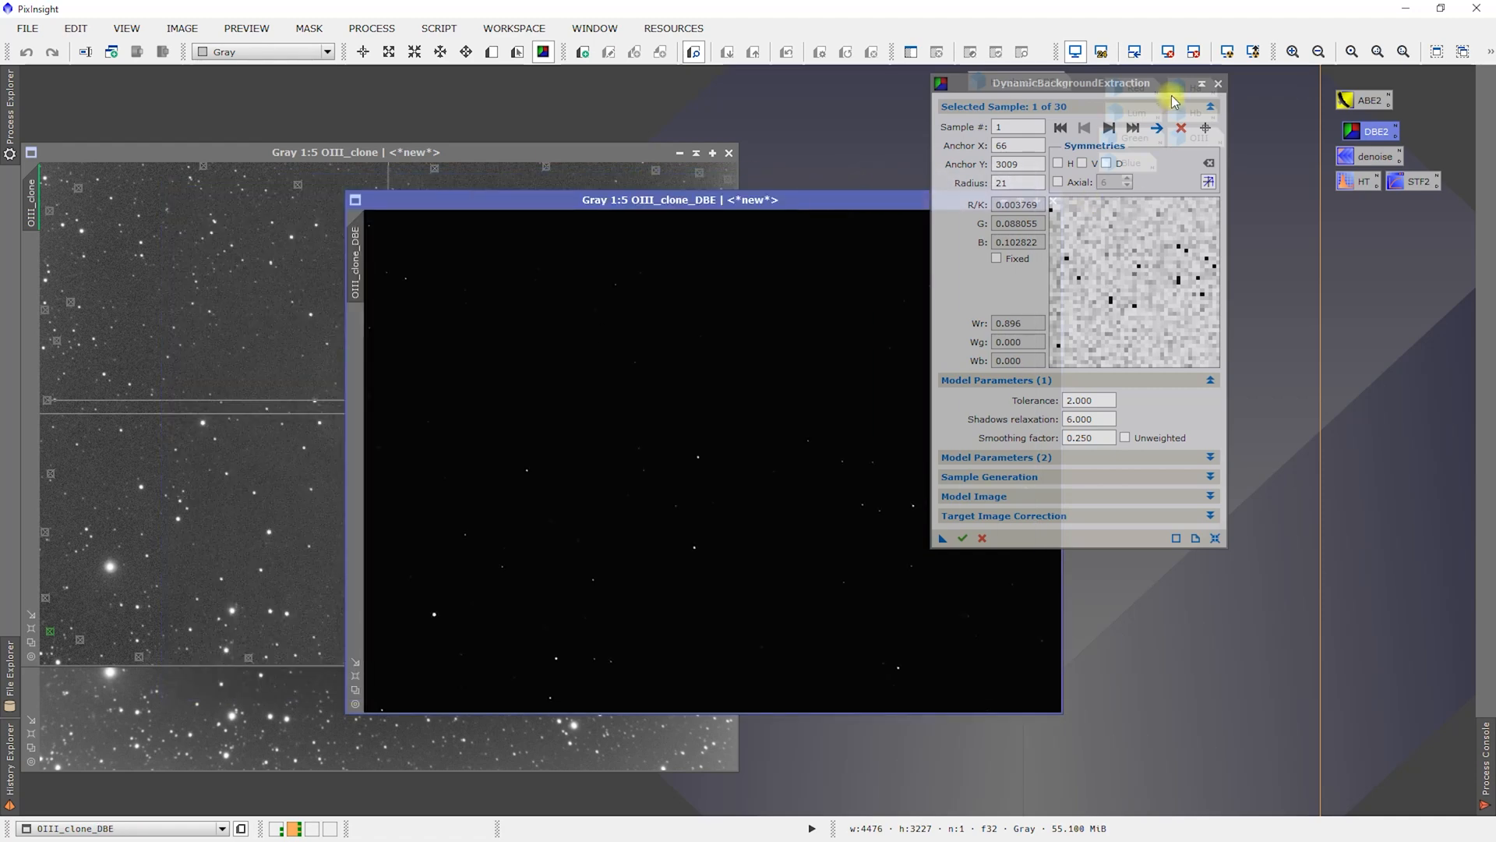
pyautogui.click(1220, 82)
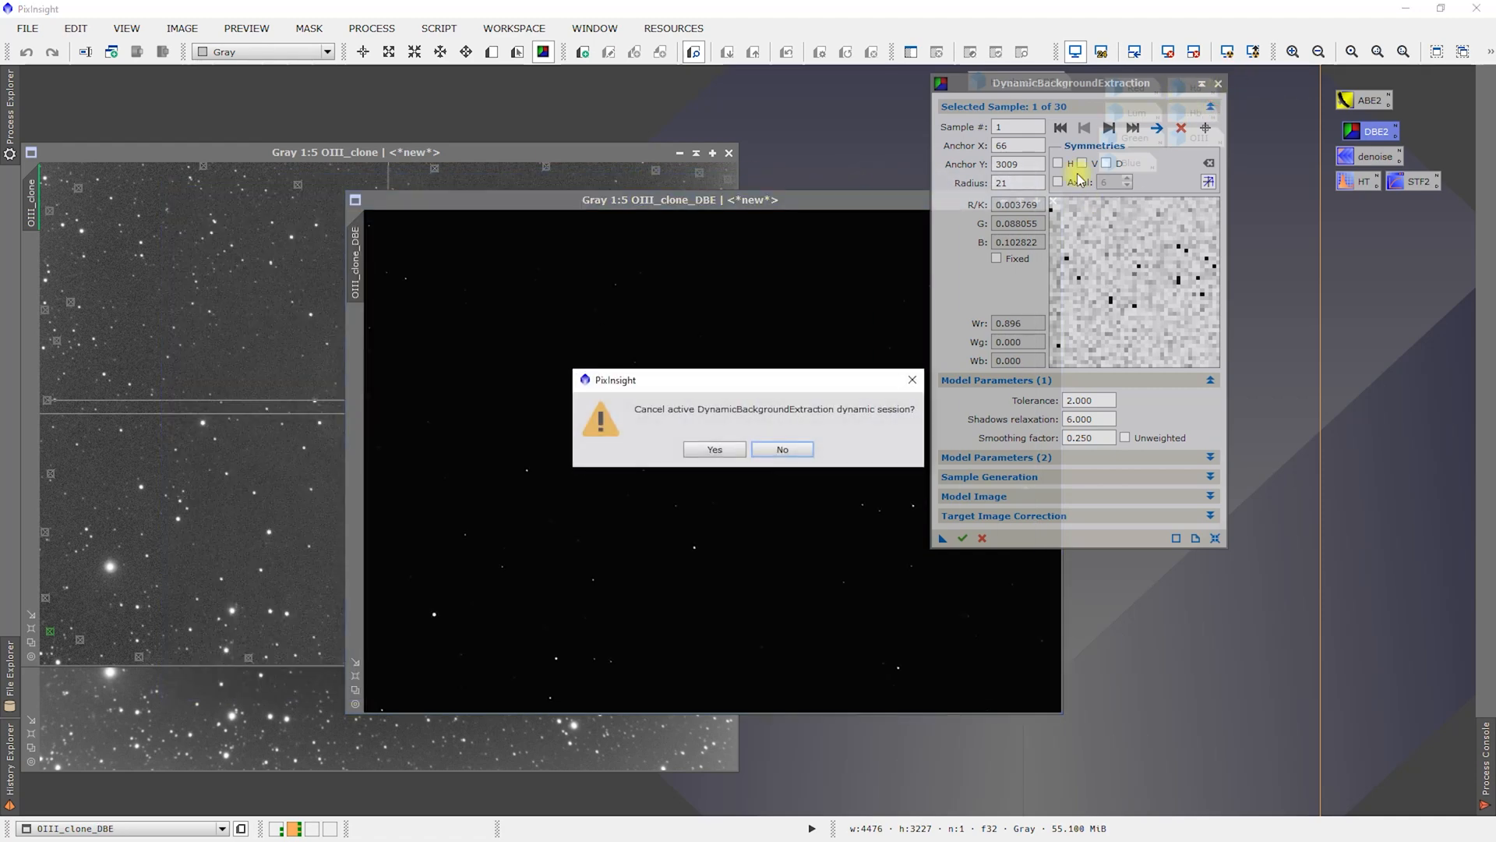
pyautogui.click(714, 450)
# - Display OIII_clone_DBE with an automatic screen stretch and apply the denoise process to it
pyautogui.moveTo(820, 207); pyautogui.dragTo(742, 118)
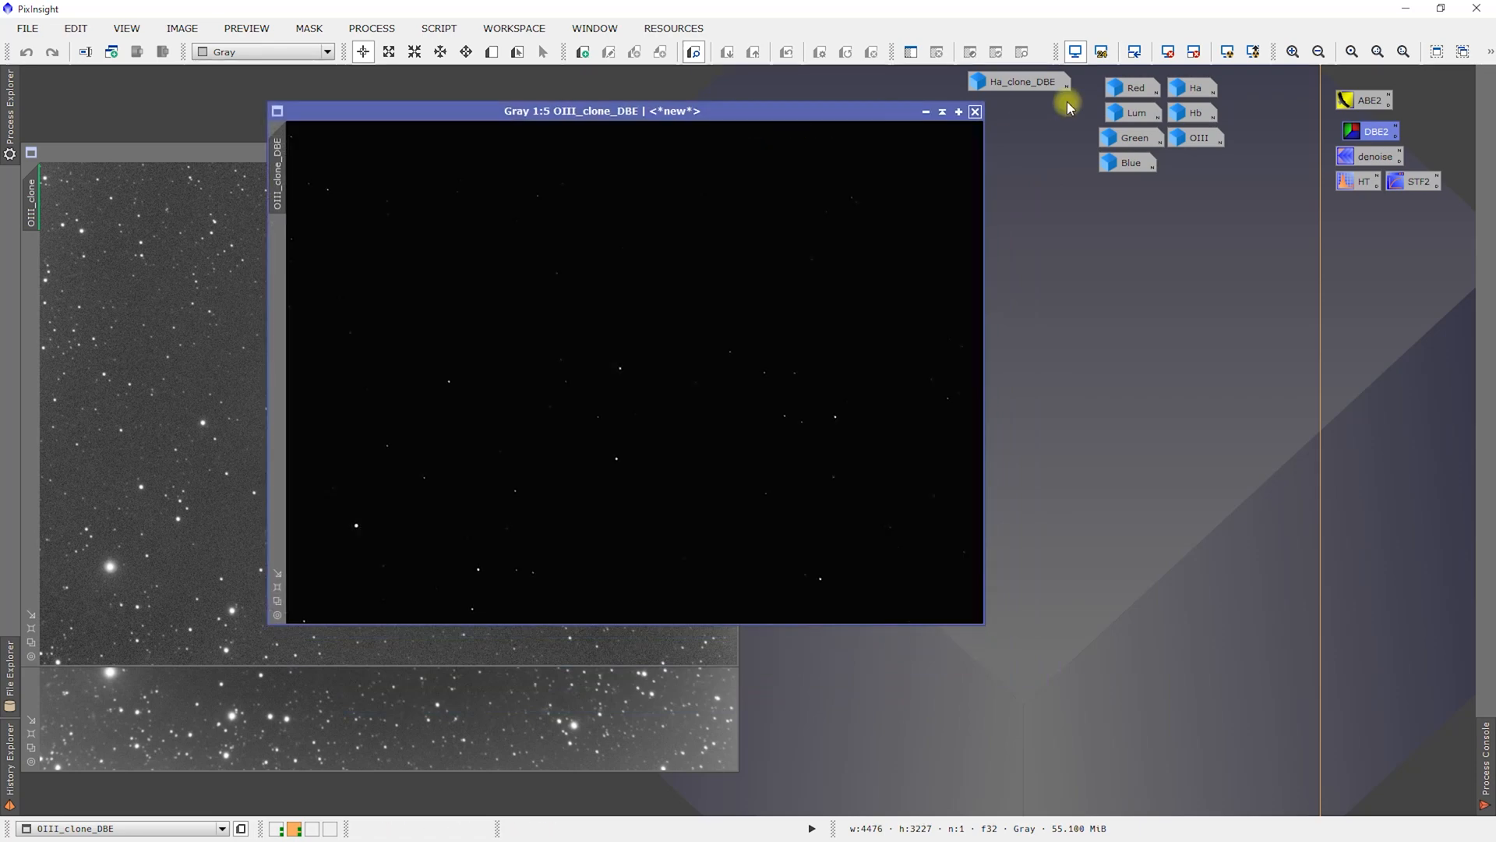
pyautogui.click(1224, 52)
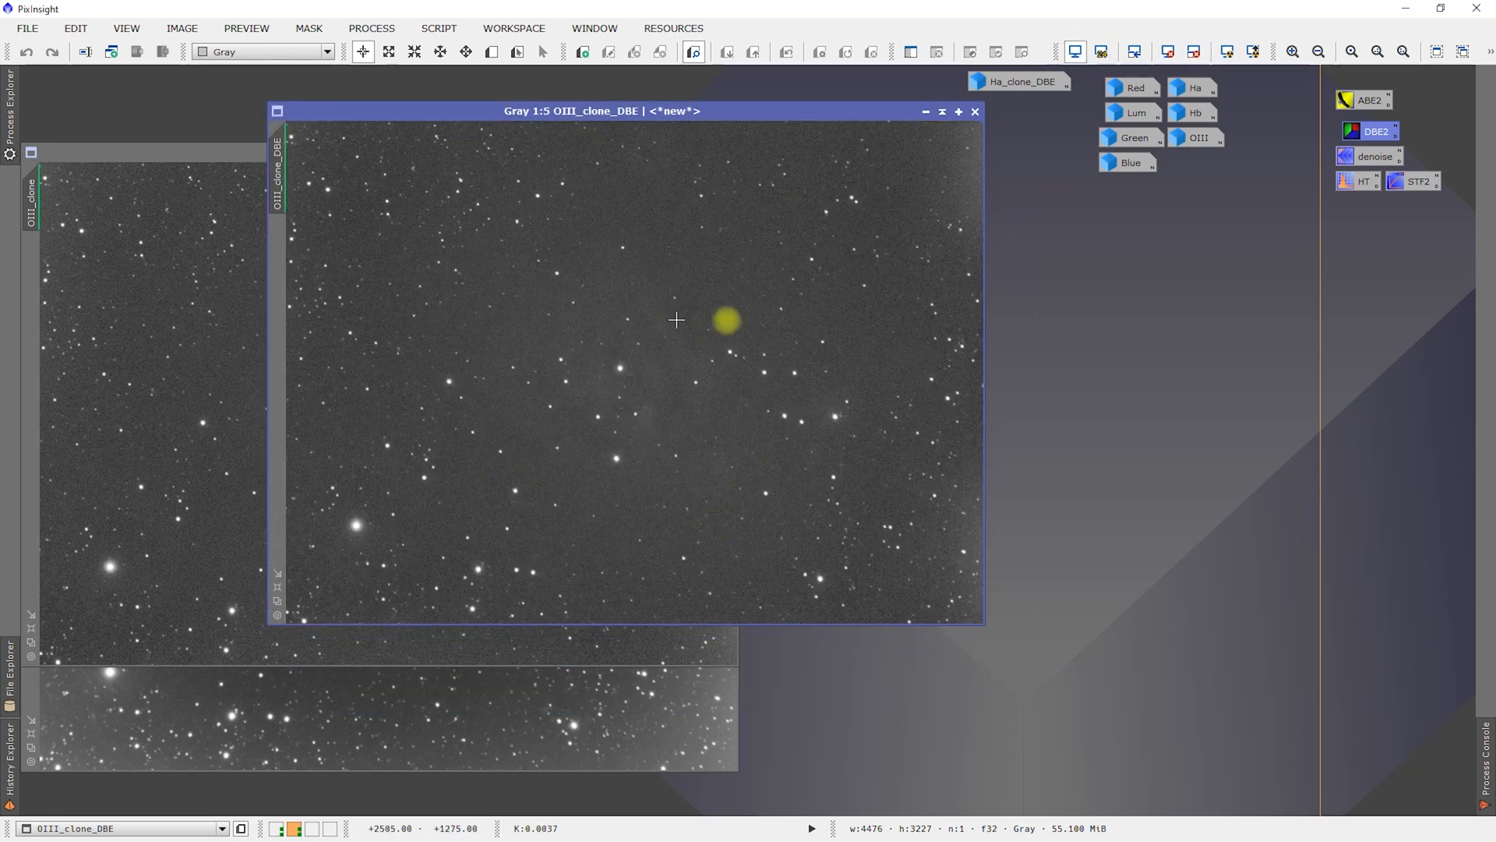
pyautogui.moveTo(1374, 156); pyautogui.dragTo(701, 272)
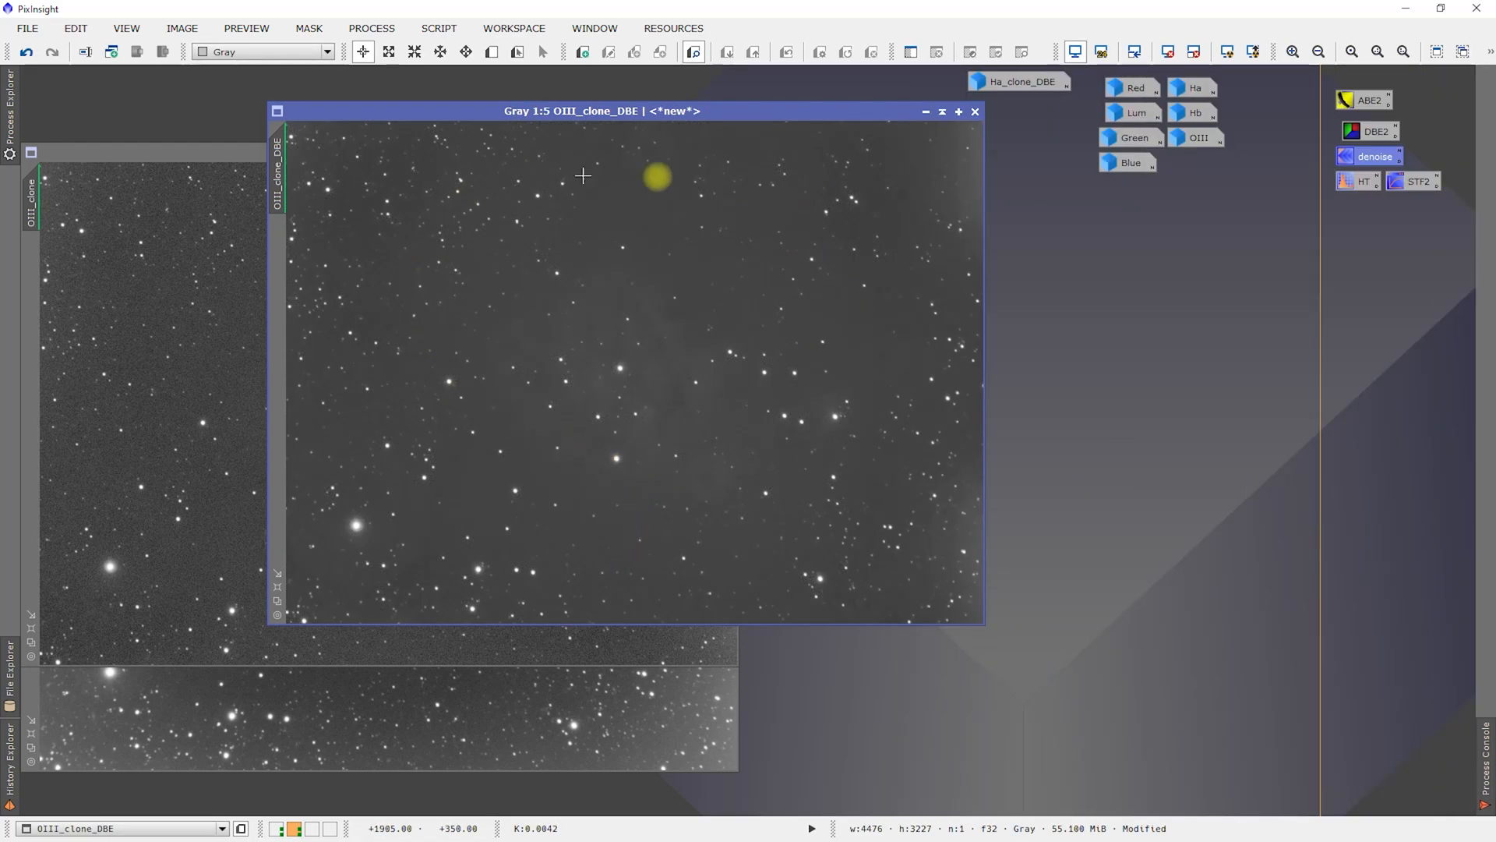
# - Minimize OIII_clone_DBE, place its icon under Ha_clone_DBE, and close OIII_clone without saving
pyautogui.click(926, 111)
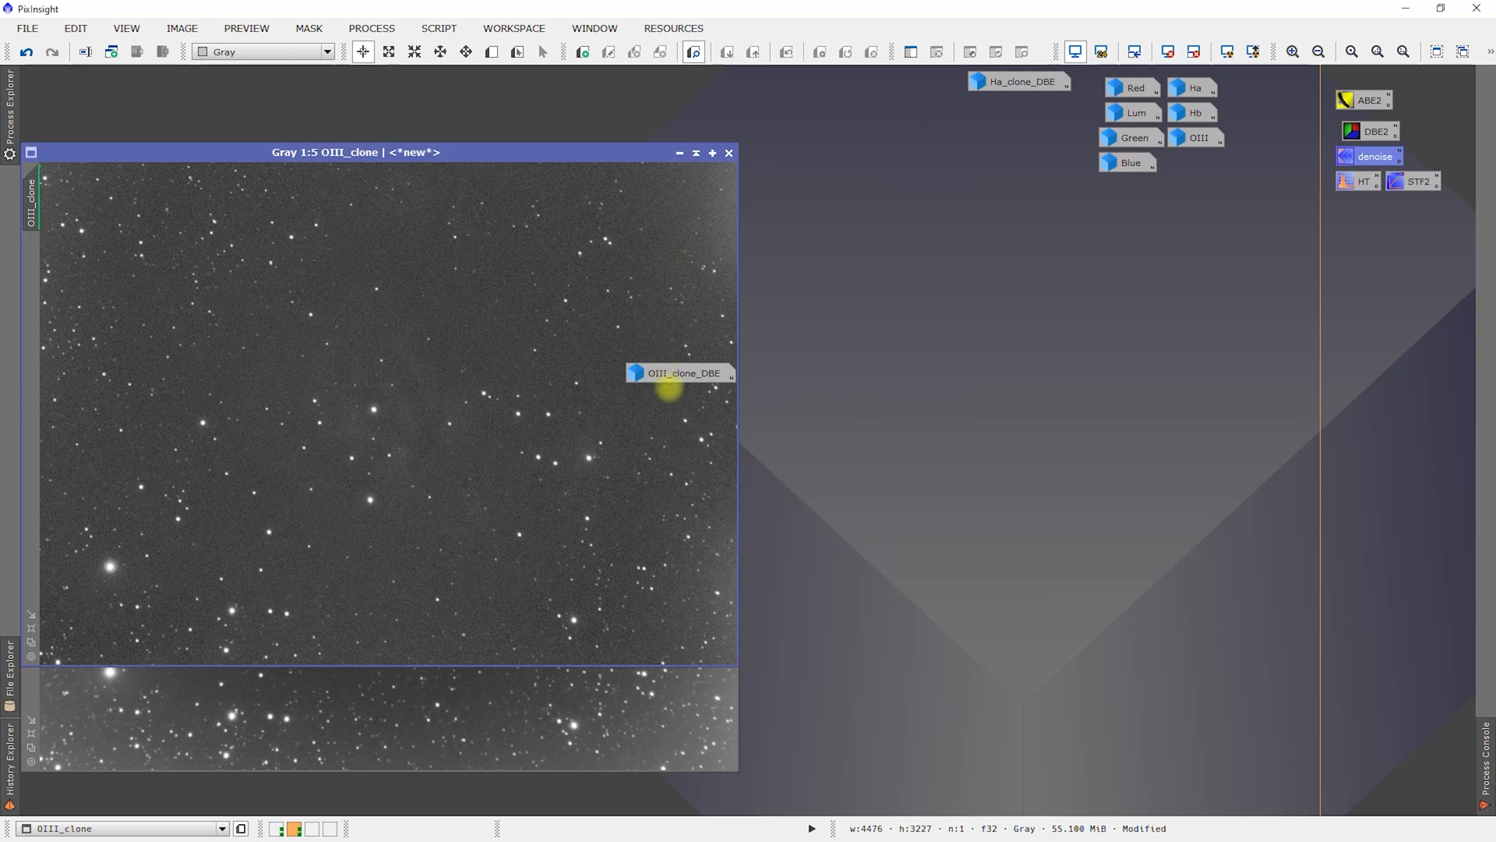
pyautogui.moveTo(672, 374); pyautogui.dragTo(1014, 101)
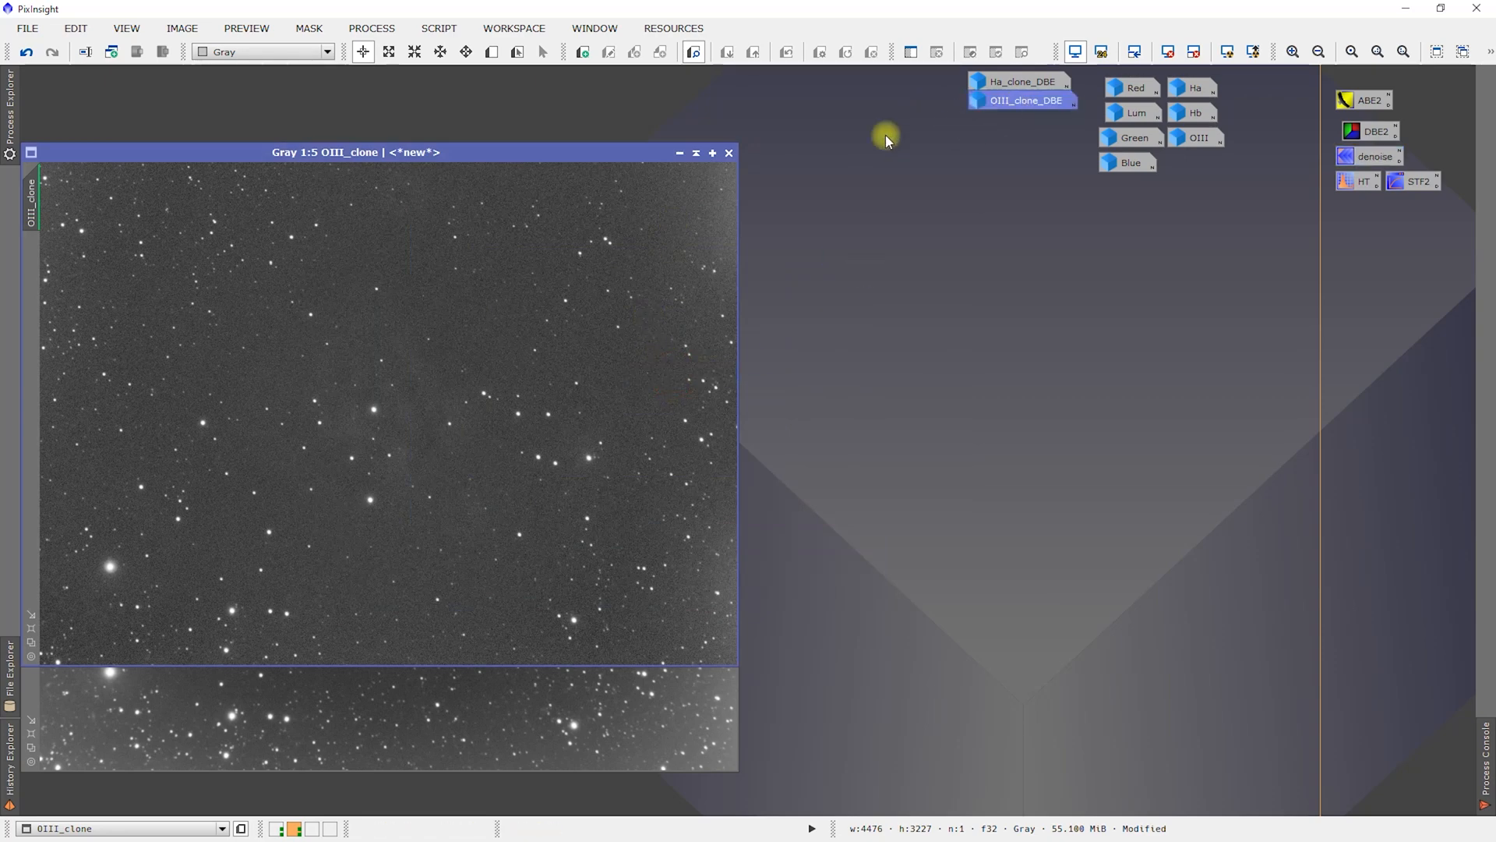
pyautogui.click(729, 152)
pyautogui.click(715, 463)
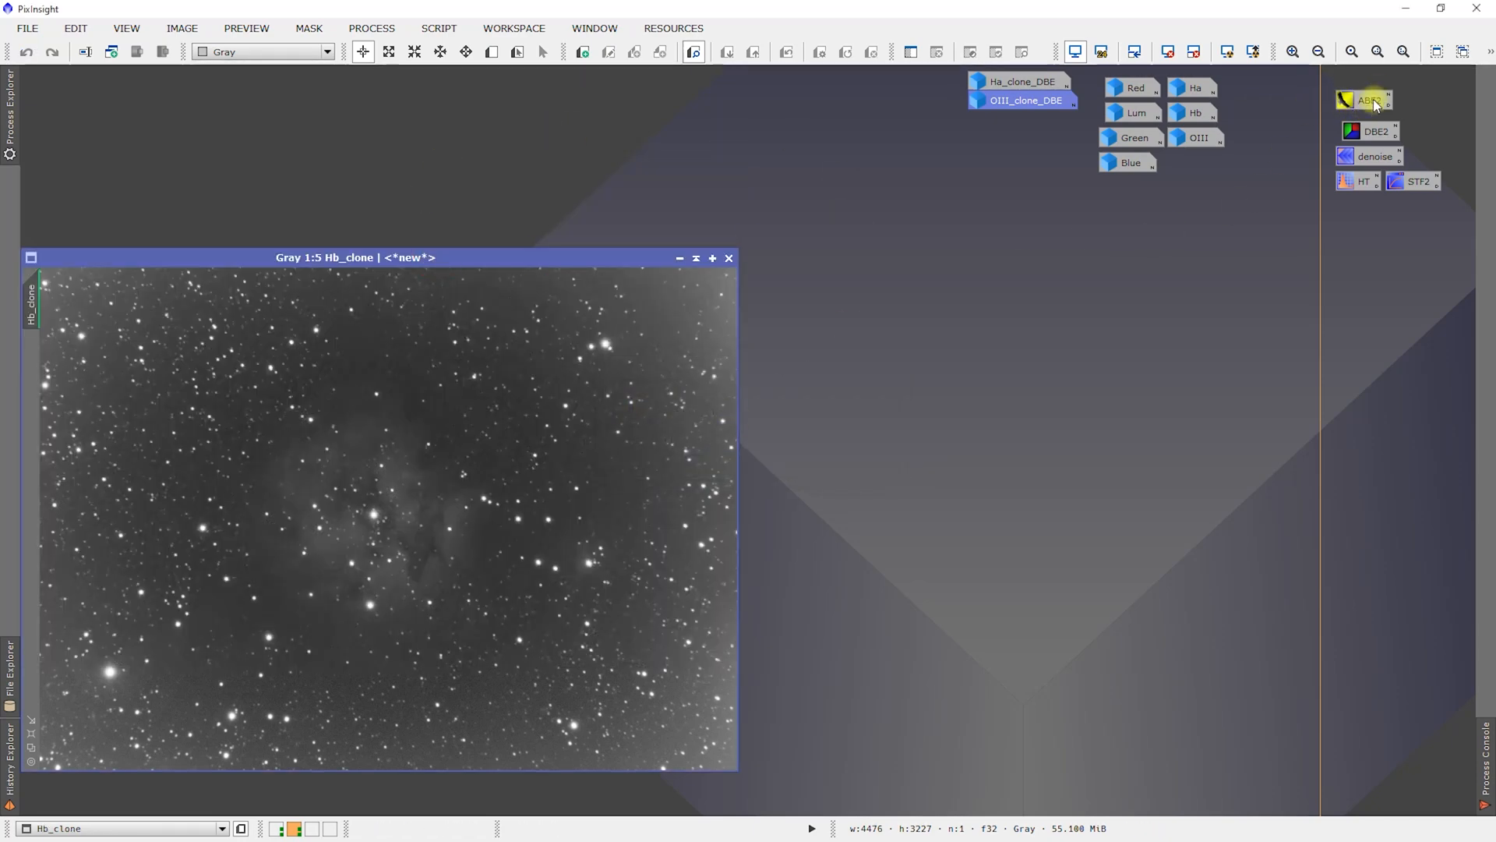
# - Apply the ABE2 process to Hb_clone, discard its background model, and recompute the image's automatic screen stretch
pyautogui.moveTo(1374, 106); pyautogui.dragTo(616, 340)
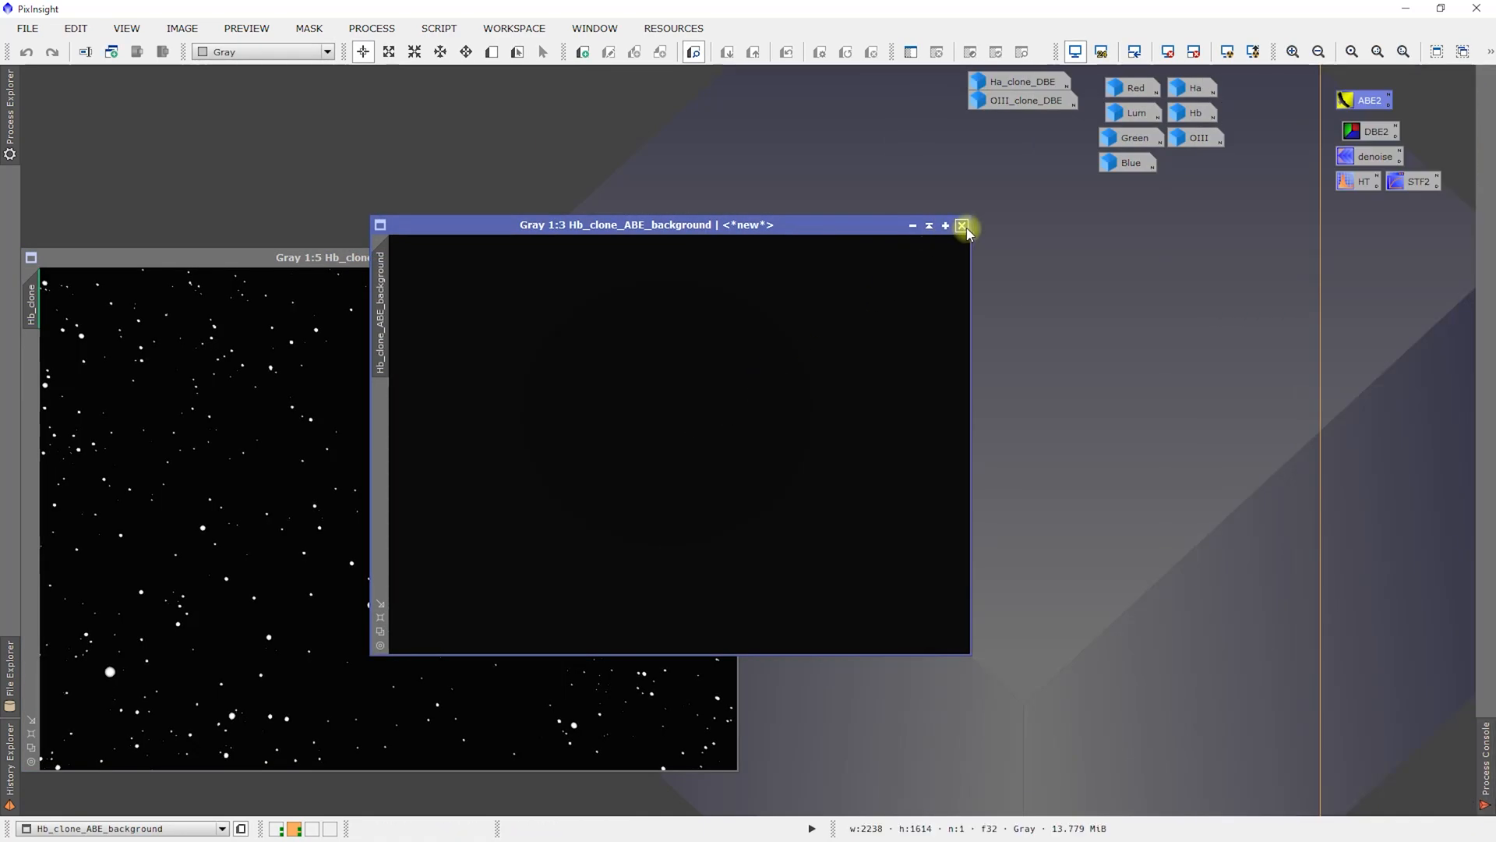
pyautogui.click(964, 225)
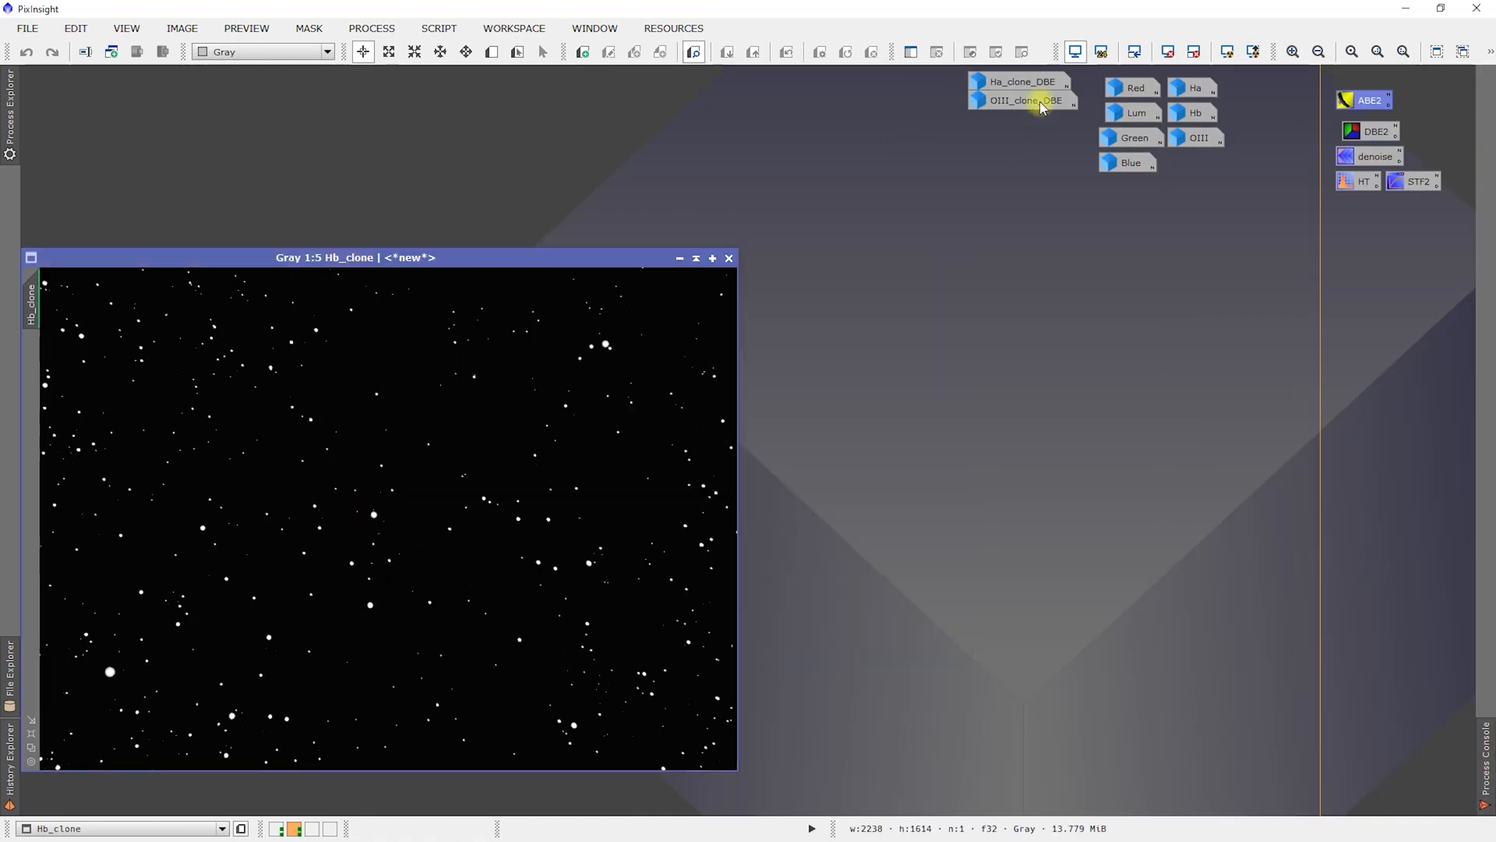
pyautogui.click(1075, 52)
pyautogui.click(1227, 51)
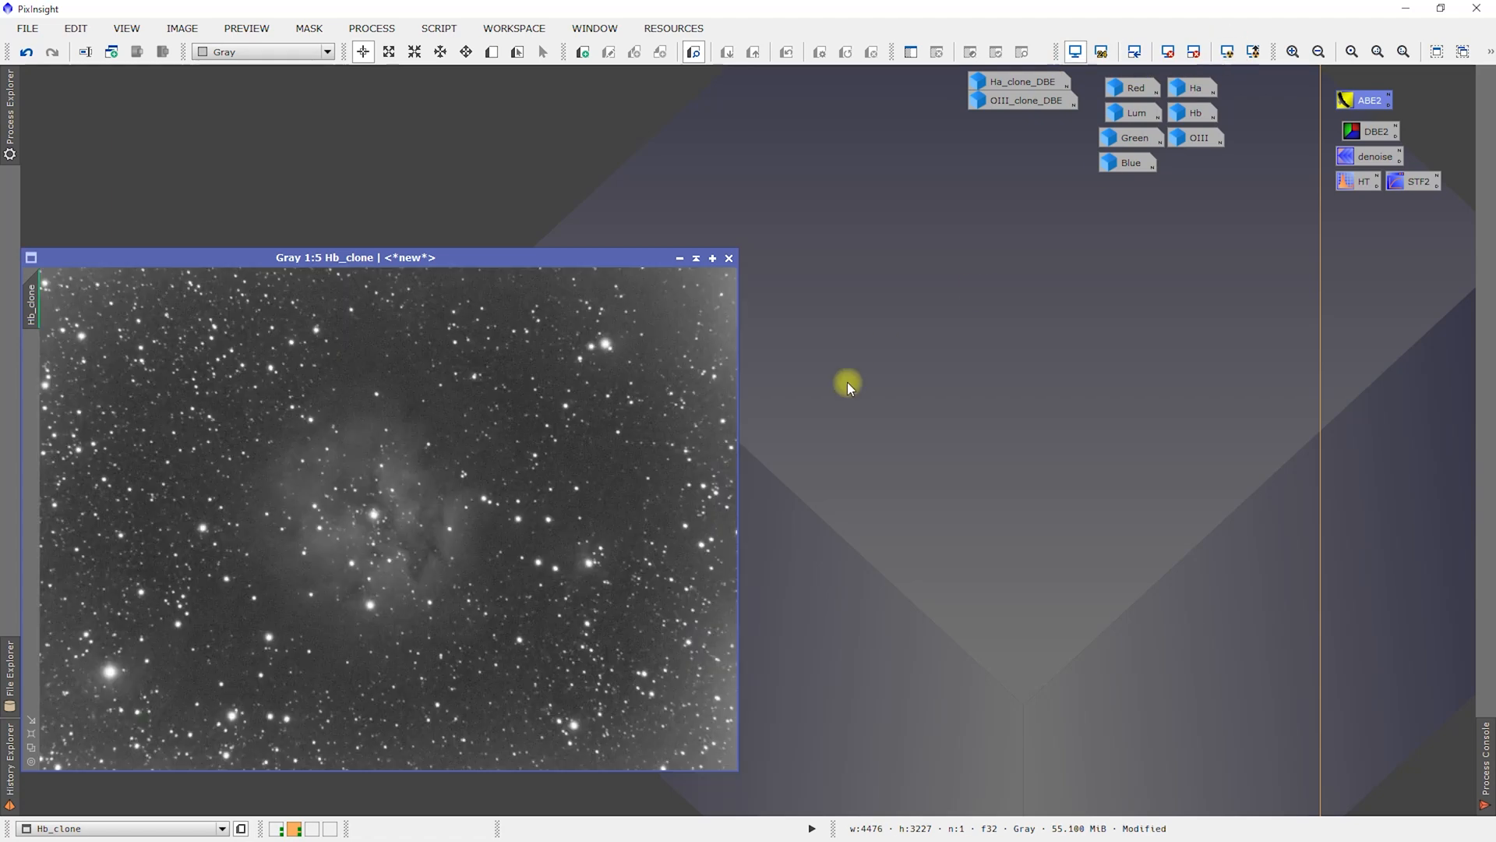
# - Run the DBE2 background extraction on Hb_clone and close the Hb_clone_background model
pyautogui.doubleClick(1367, 129)
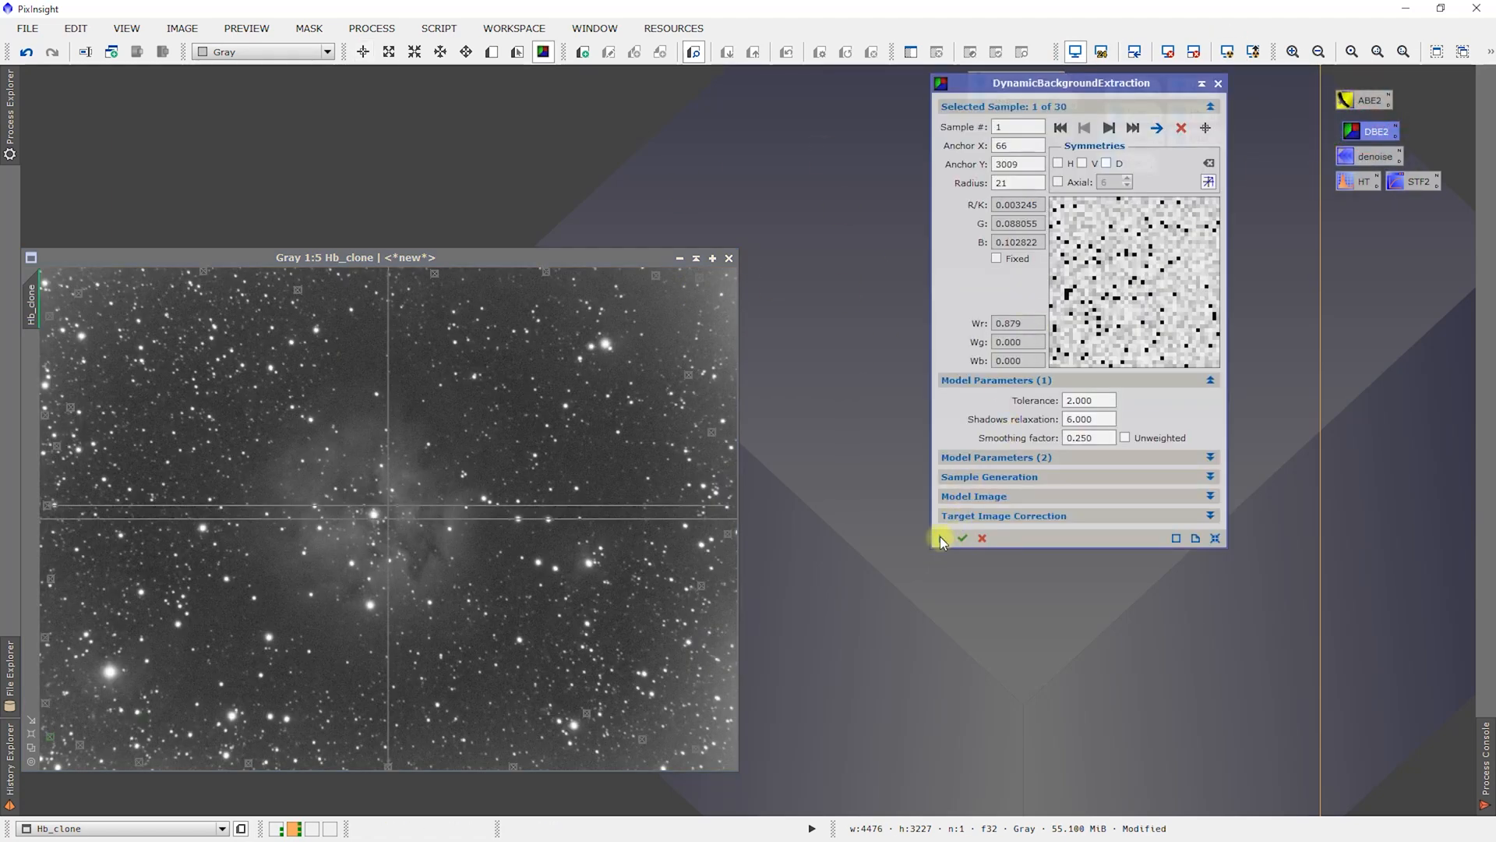
pyautogui.moveTo(584, 511); pyautogui.dragTo(593, 510)
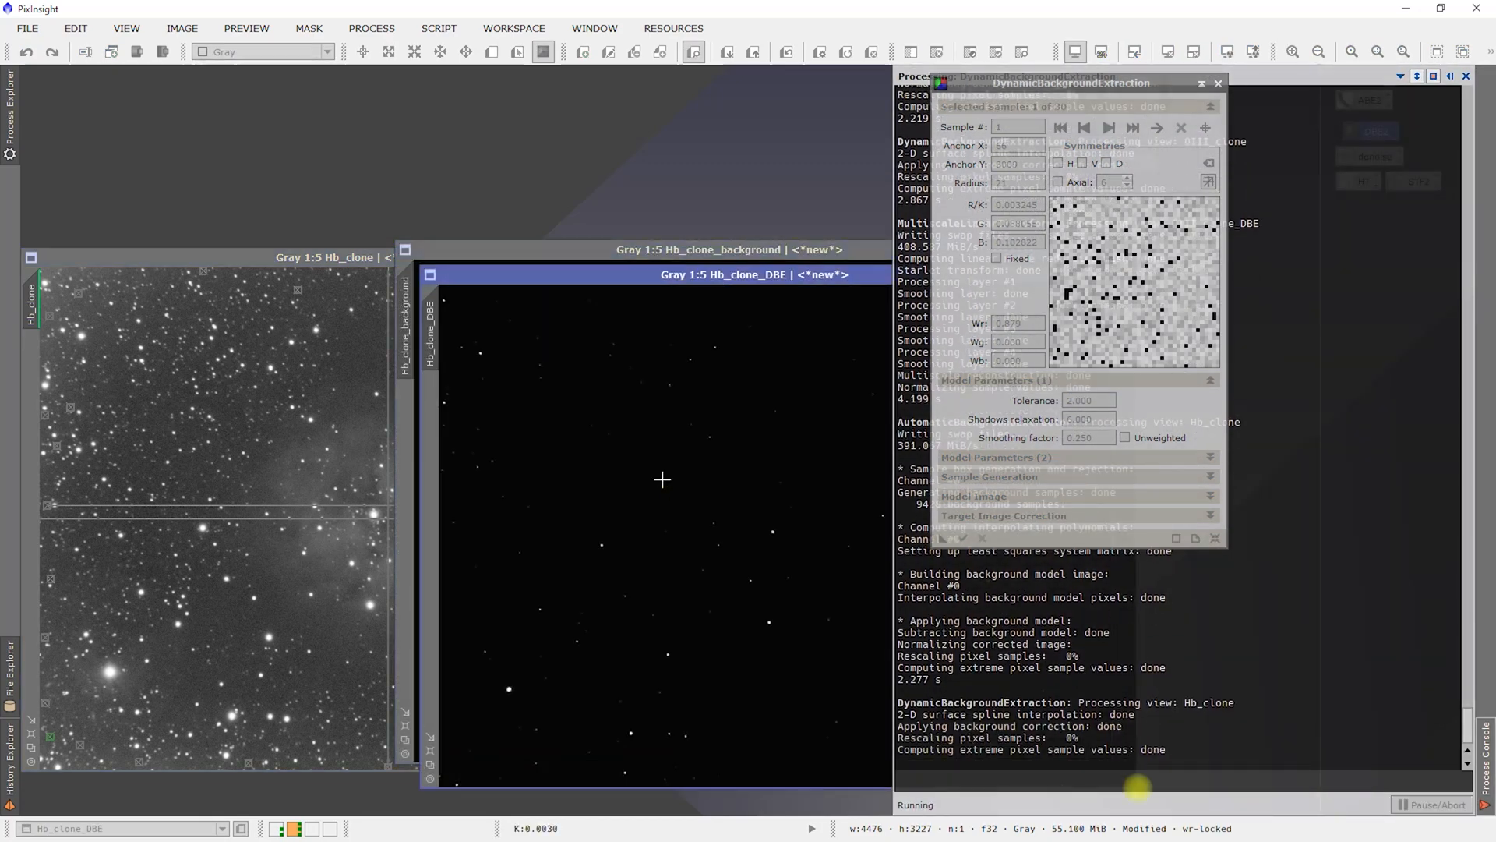
pyautogui.moveTo(850, 246); pyautogui.dragTo(550, 204)
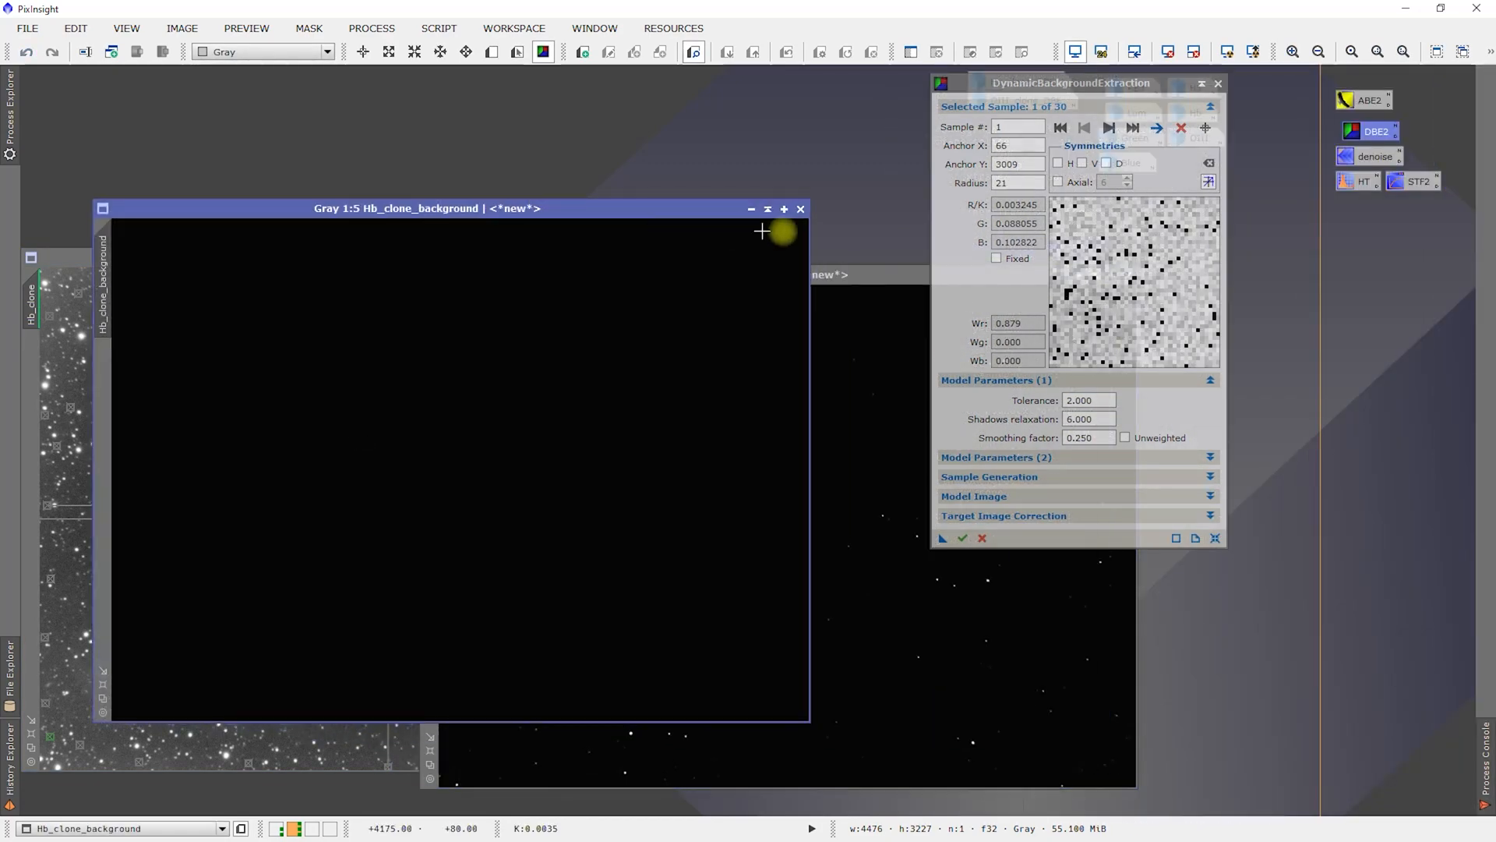
pyautogui.click(800, 209)
# - Move the Hb_clone_DBE window clear of the process dialog and apply an automatic screen stretch to it
pyautogui.moveTo(828, 277); pyautogui.dragTo(571, 145)
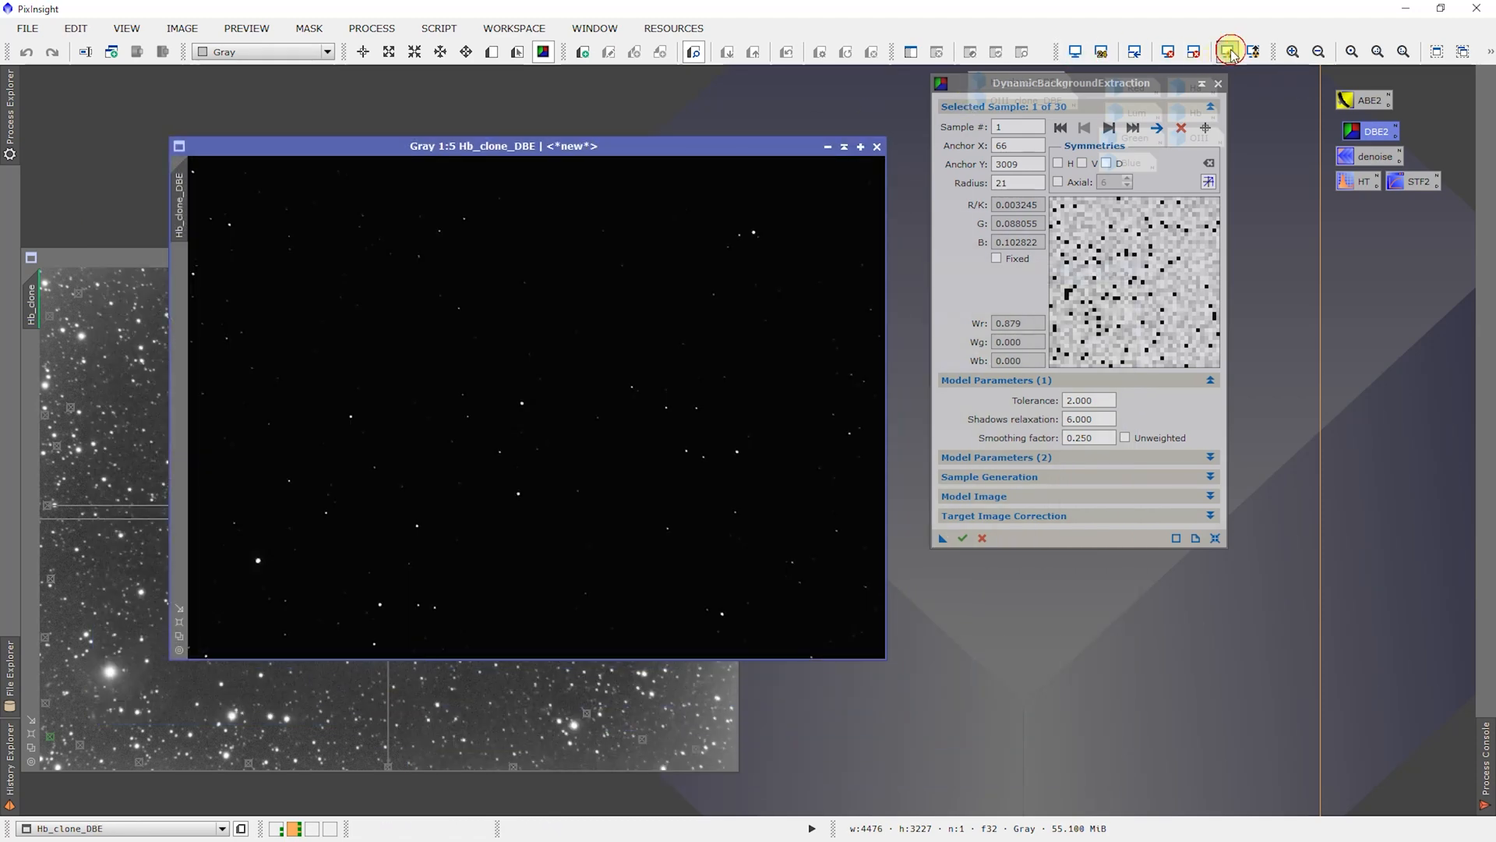
pyautogui.click(1229, 51)
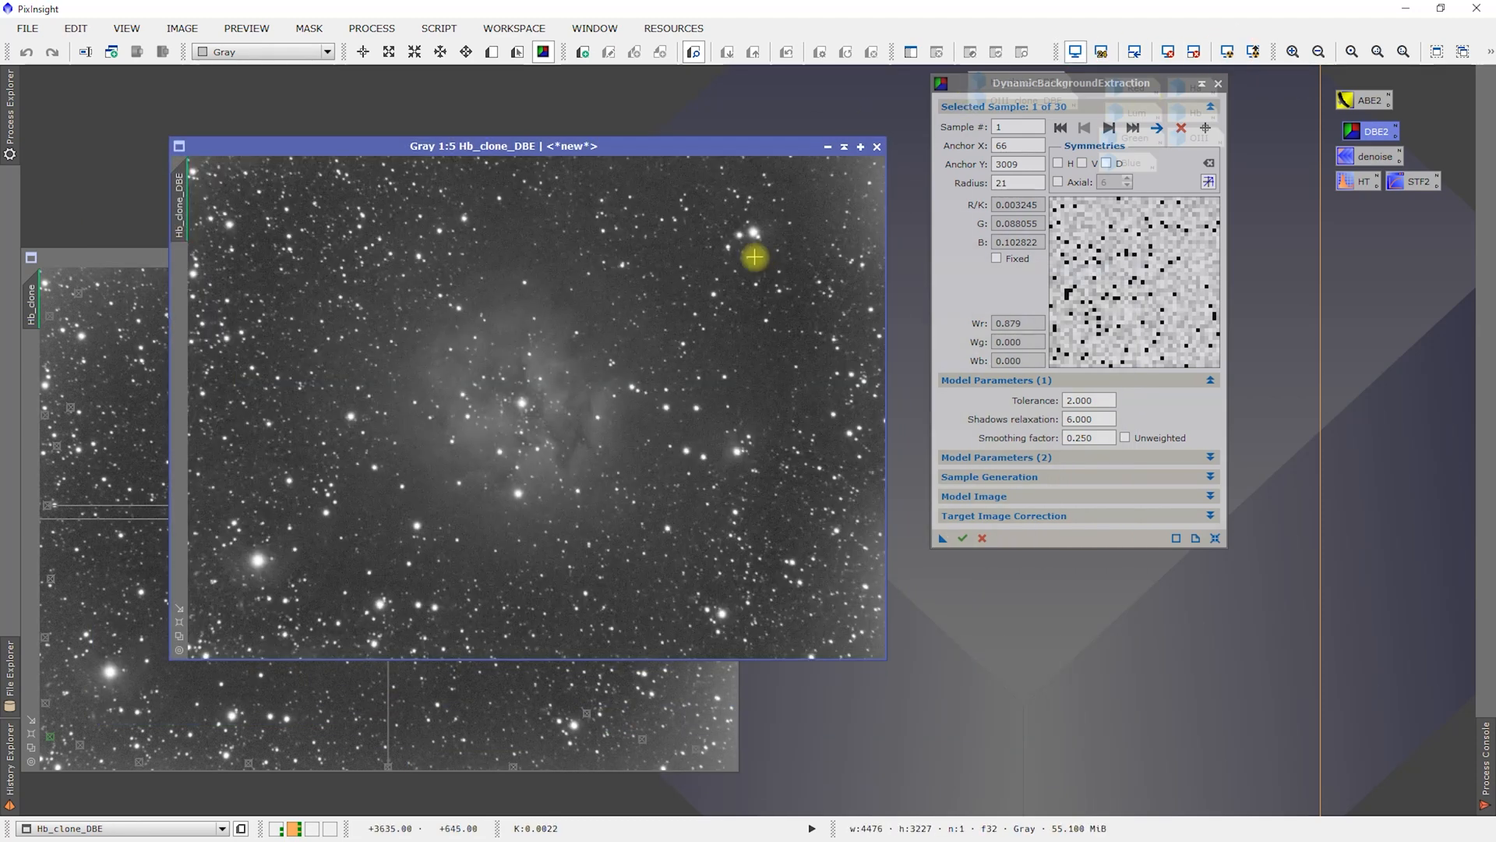
# - End the DynamicBackgroundExtraction session and close Hb_clone without saving
pyautogui.click(135, 256)
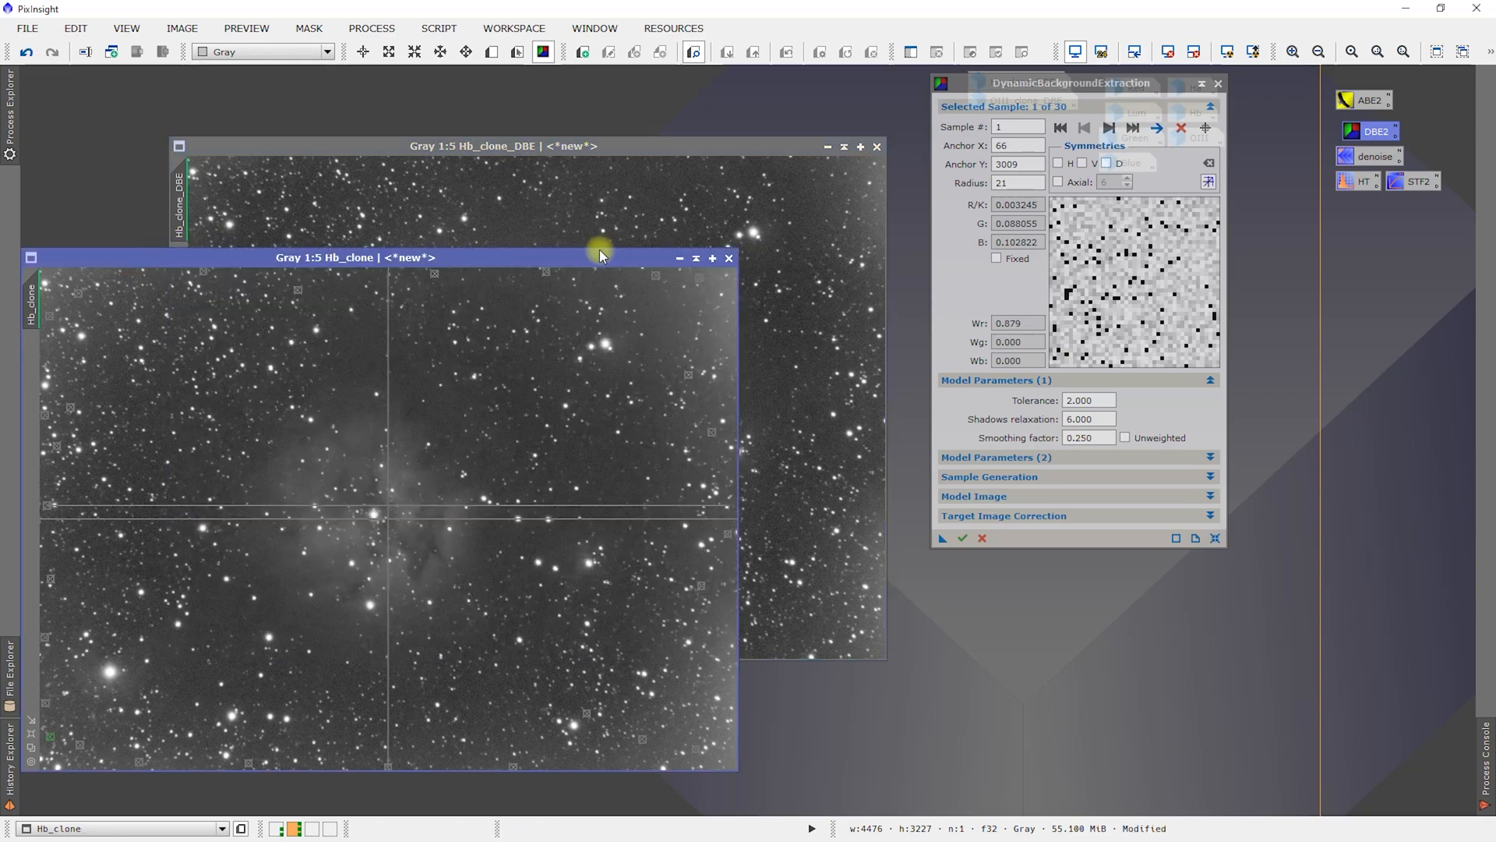
pyautogui.click(1219, 85)
pyautogui.click(715, 449)
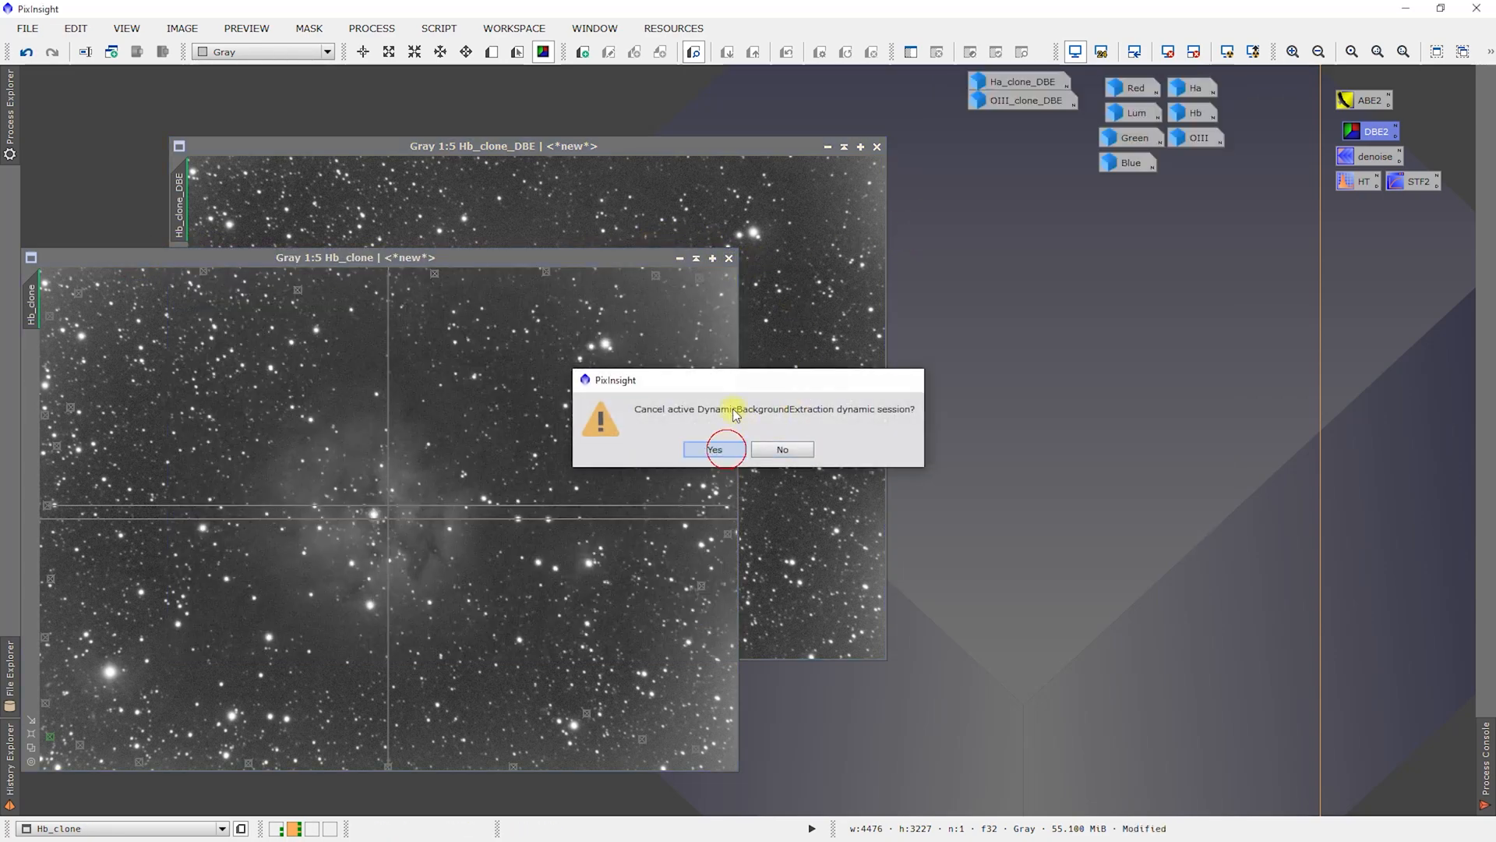
pyautogui.click(728, 258)
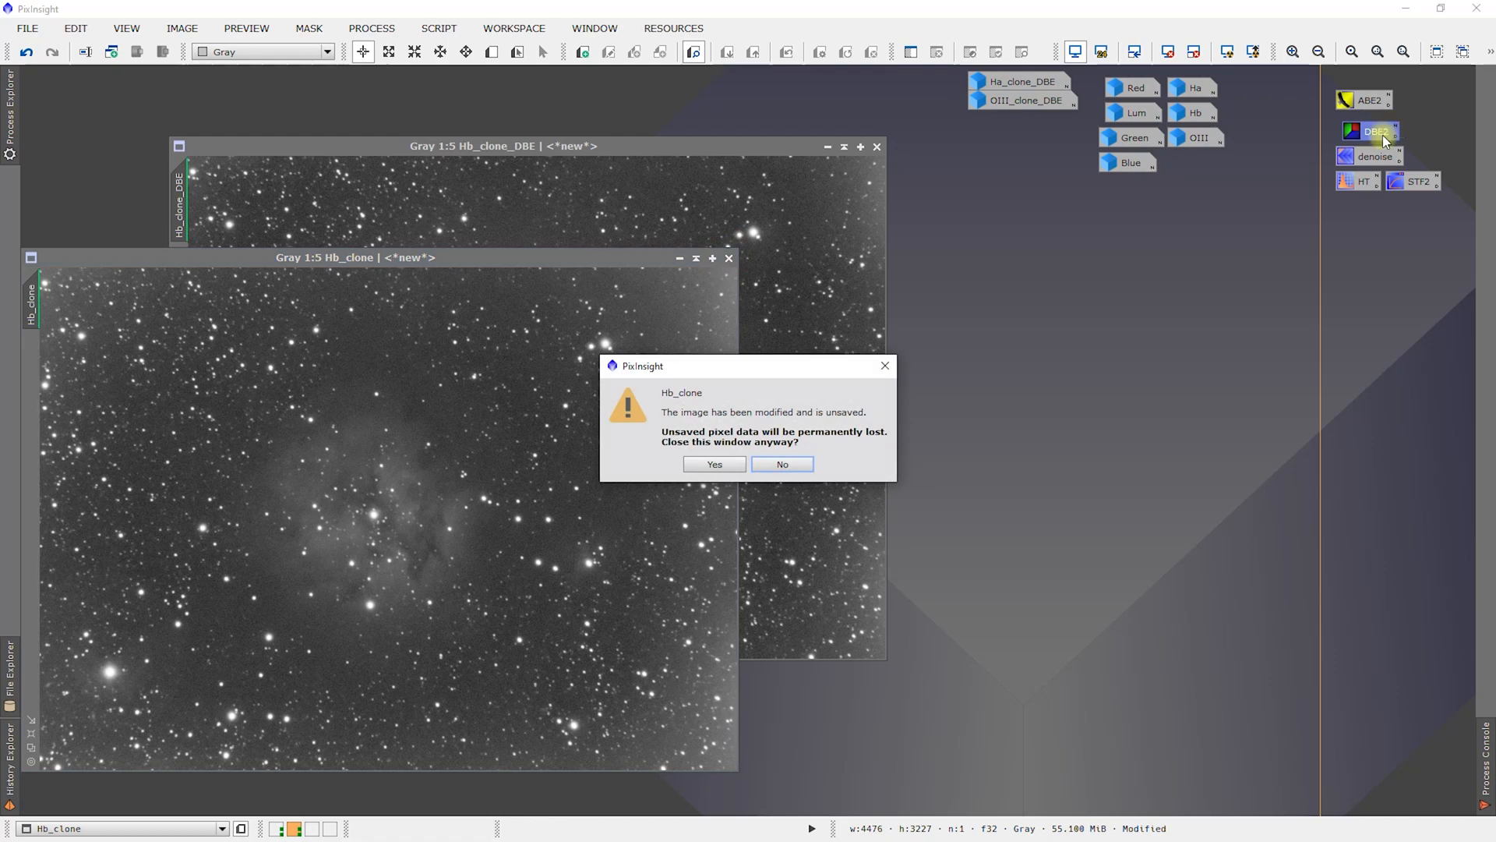
pyautogui.click(714, 465)
# - Apply the denoise process to Hb_clone_DBE, then minimize it and place its icon below OIII_clone_DBE
pyautogui.moveTo(1378, 165); pyautogui.dragTo(659, 302)
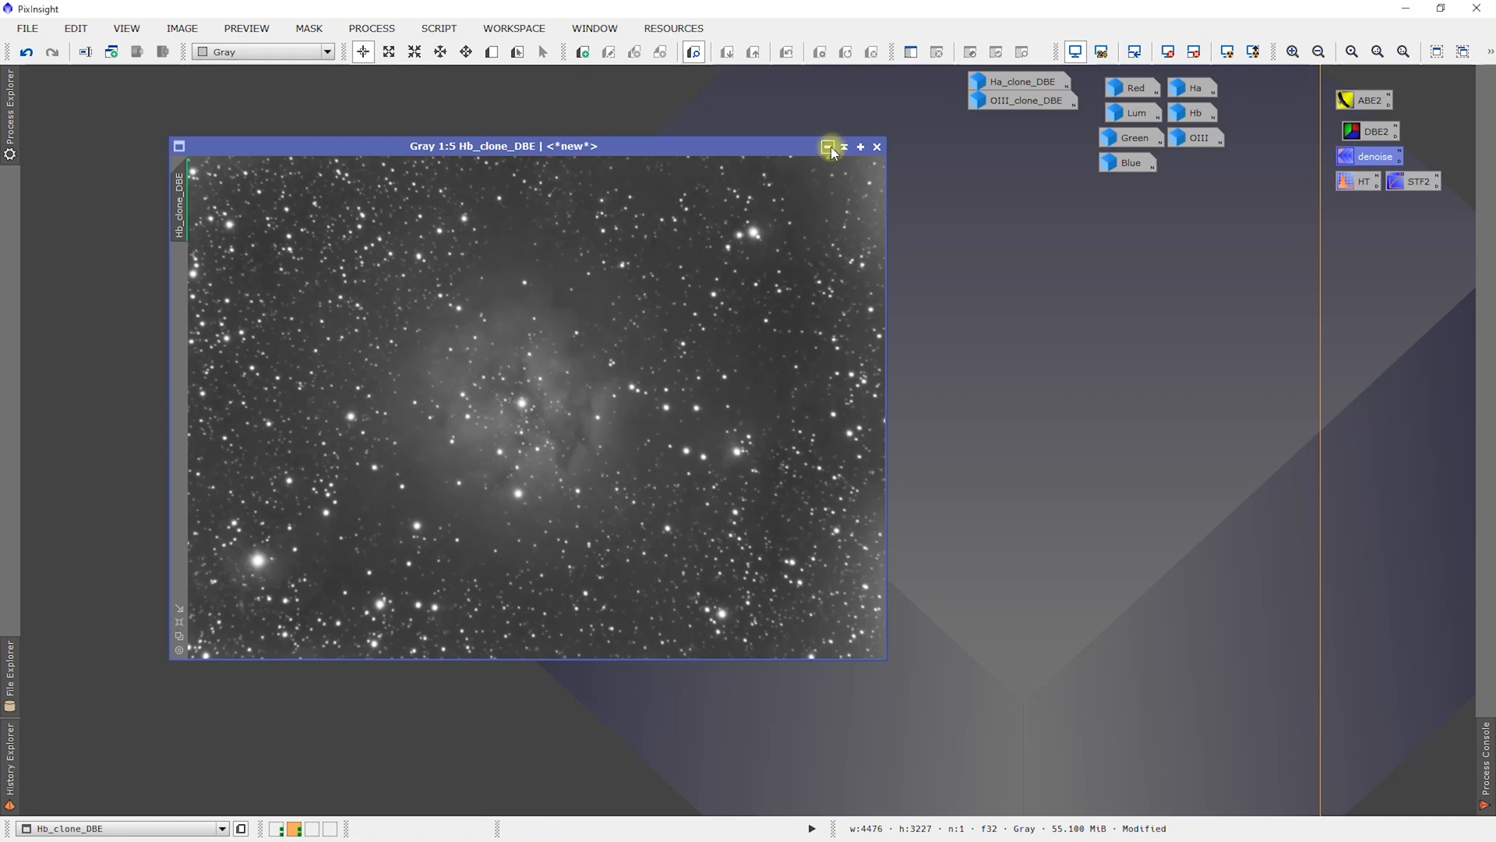
pyautogui.click(829, 147)
pyautogui.moveTo(562, 410); pyautogui.dragTo(1001, 124)
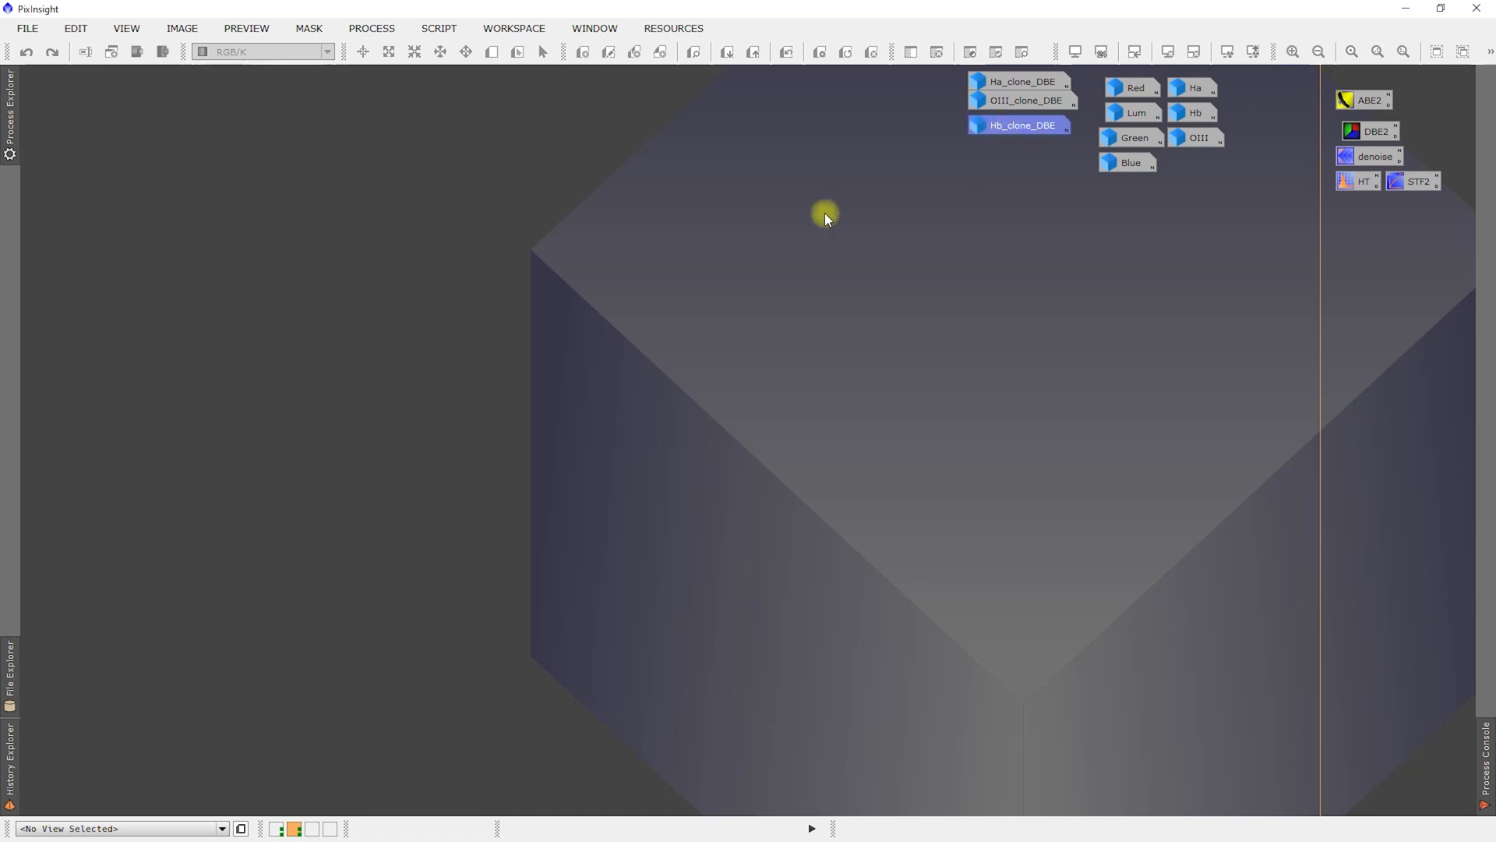
pyautogui.moveTo(934, 72); pyautogui.dragTo(1048, 131)
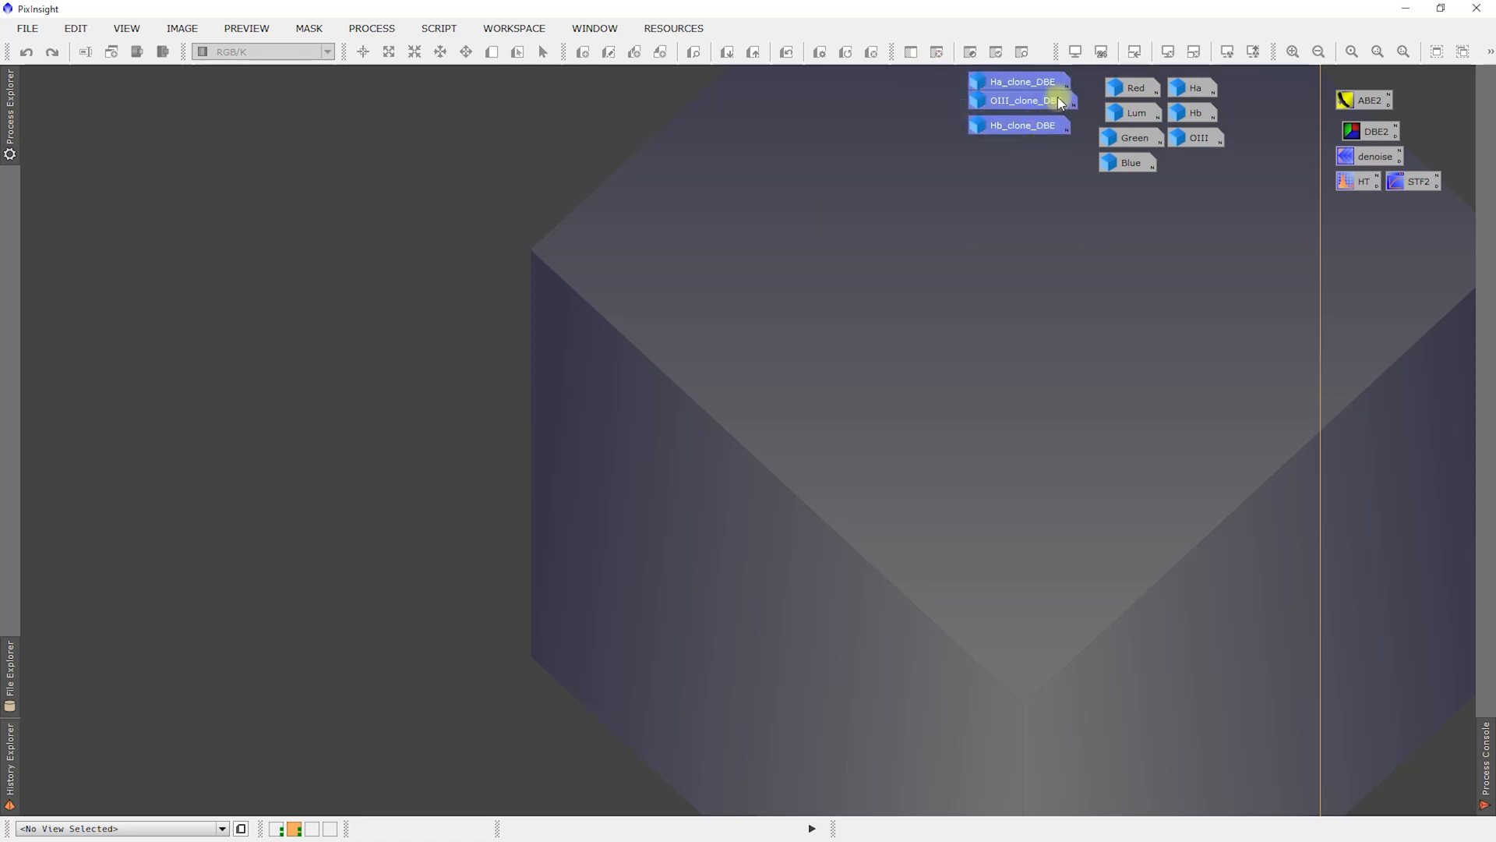
pyautogui.rightClick(1004, 85)
pyautogui.click(857, 151)
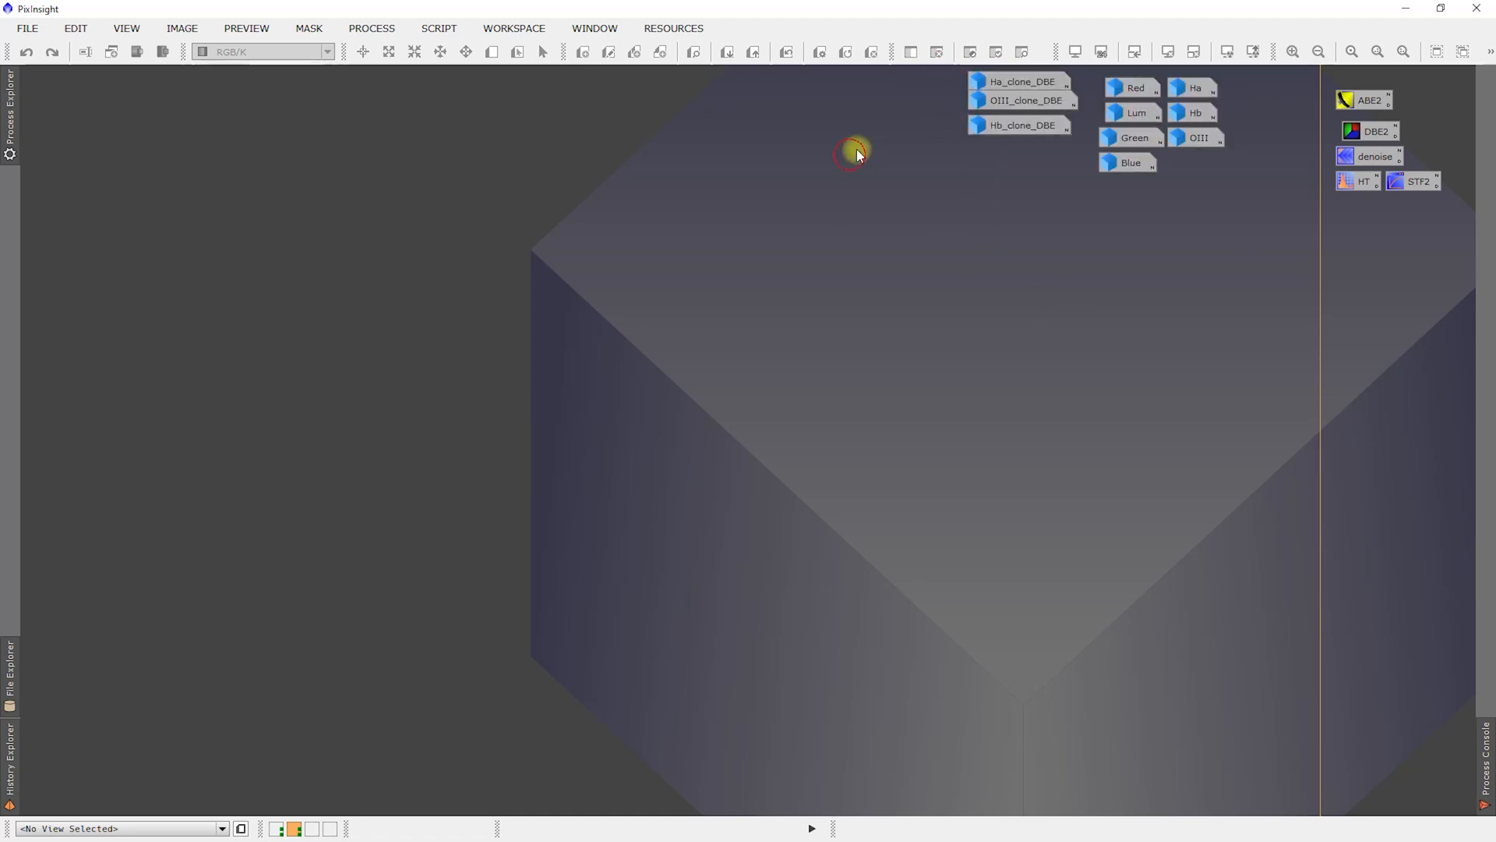
# - Restore the Ha_clone_DBE window and open the STF2 ScreenTransferFunction with active view tracking enabled
pyautogui.doubleClick(1023, 82)
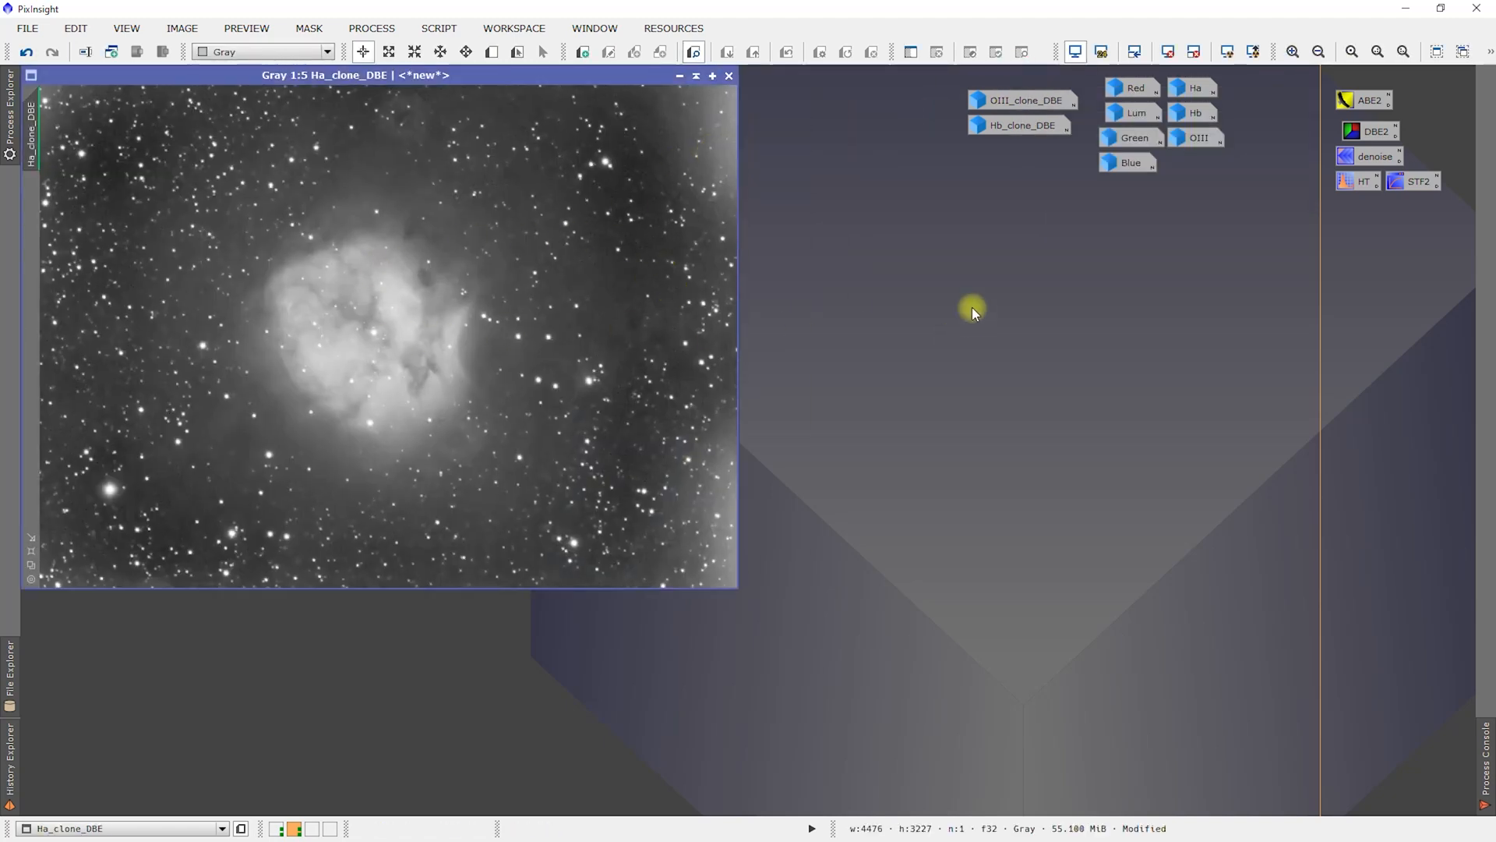
pyautogui.doubleClick(1420, 181)
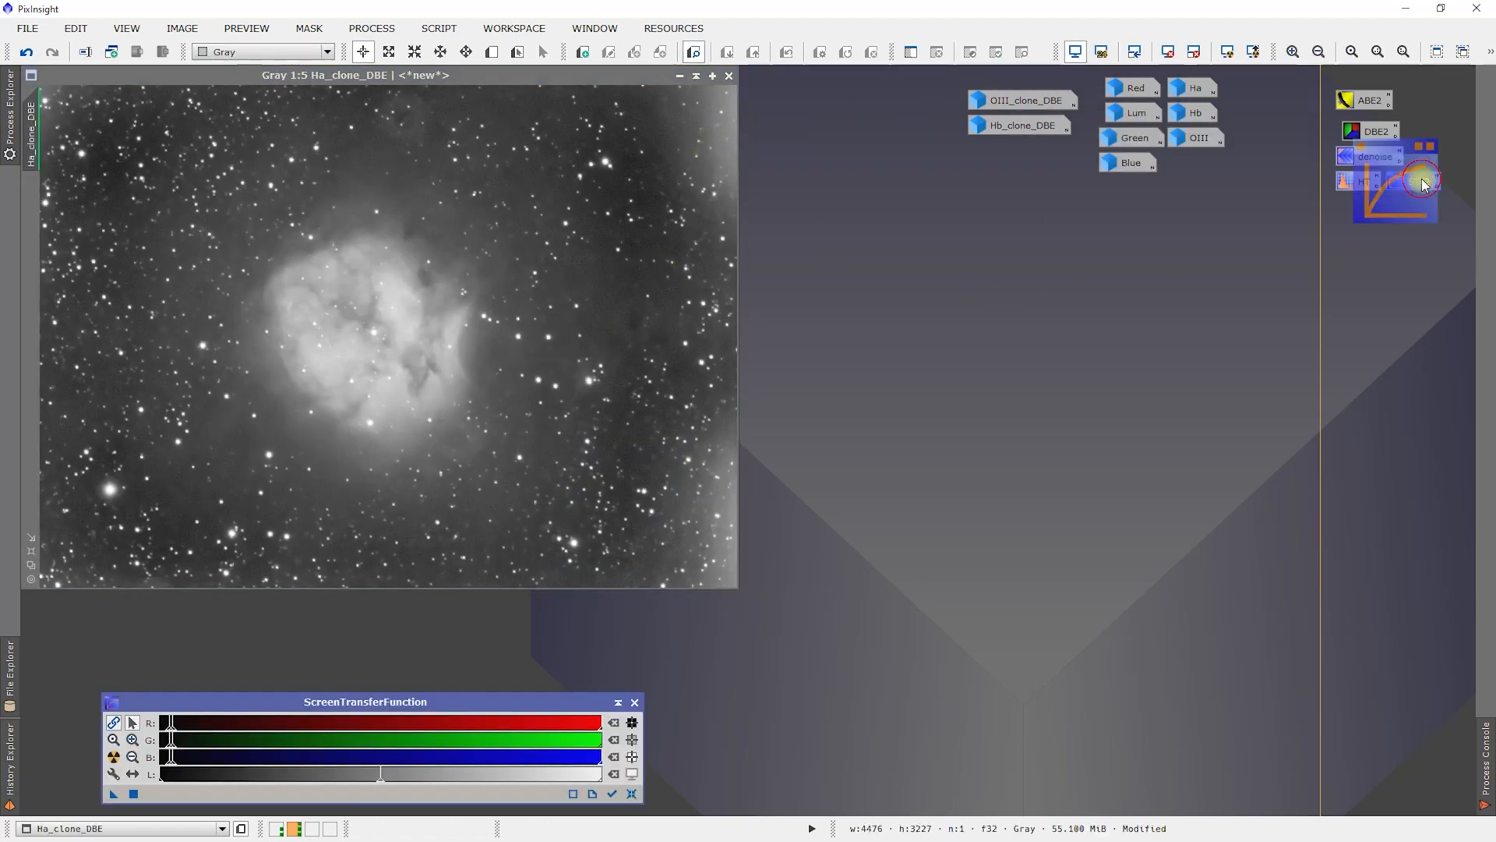
pyautogui.click(613, 794)
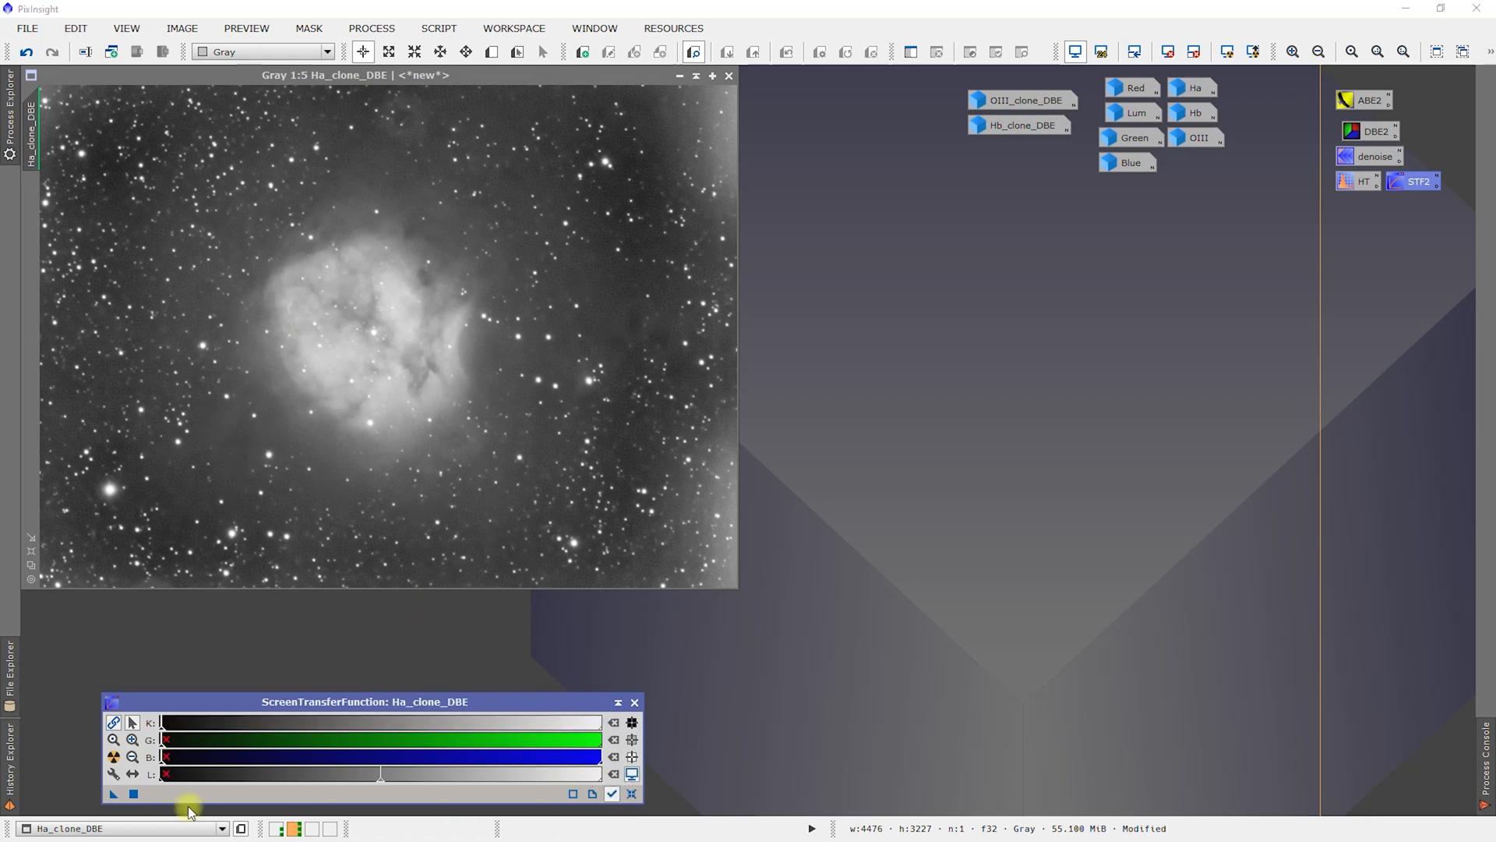
# - Open the HT HistogramTransformation and load the histogram of Ha_clone_DBE
pyautogui.doubleClick(1359, 182)
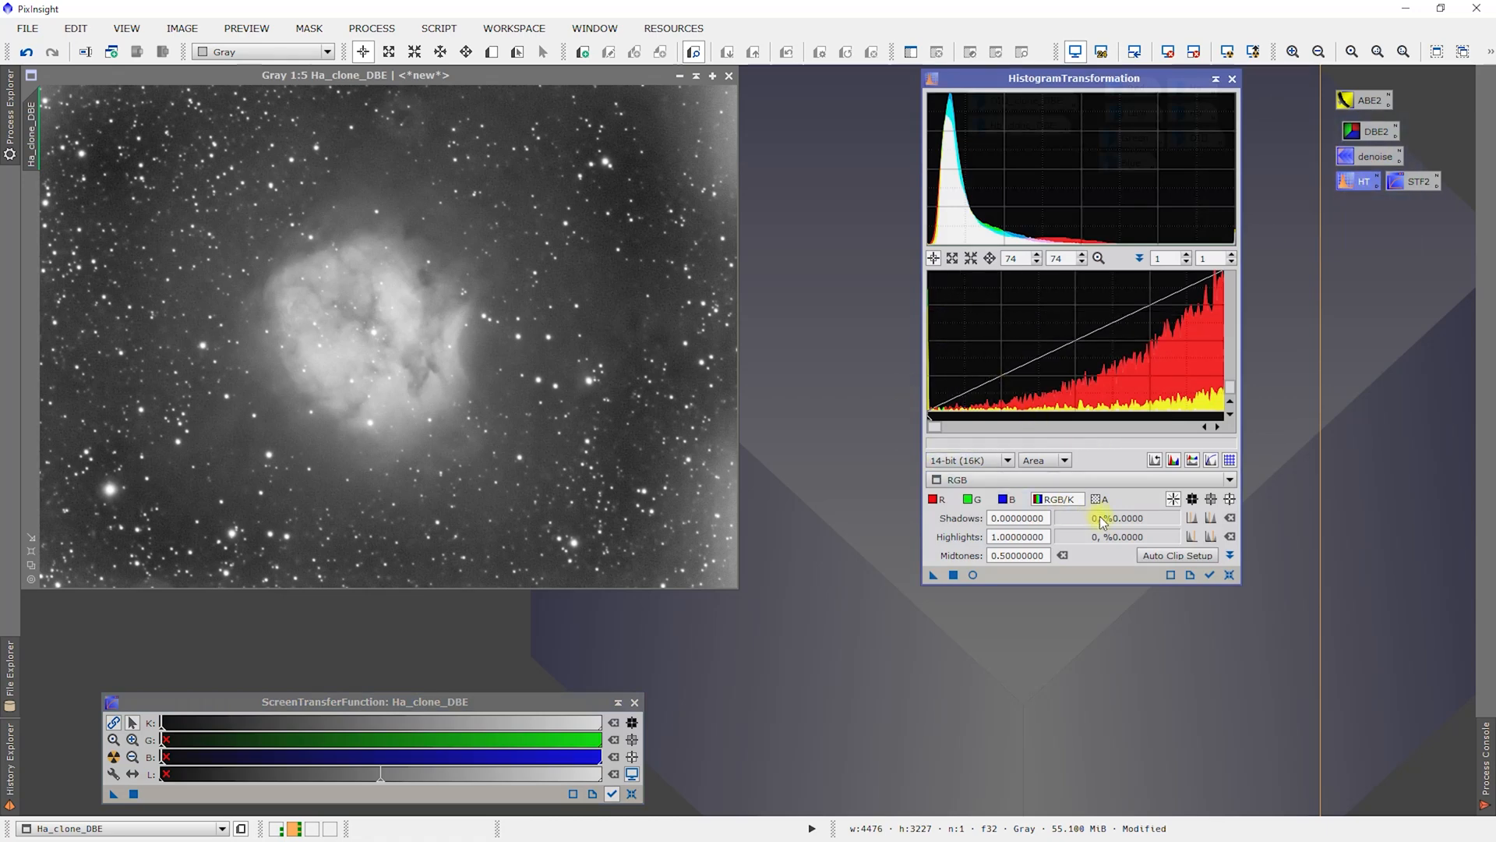
pyautogui.click(975, 479)
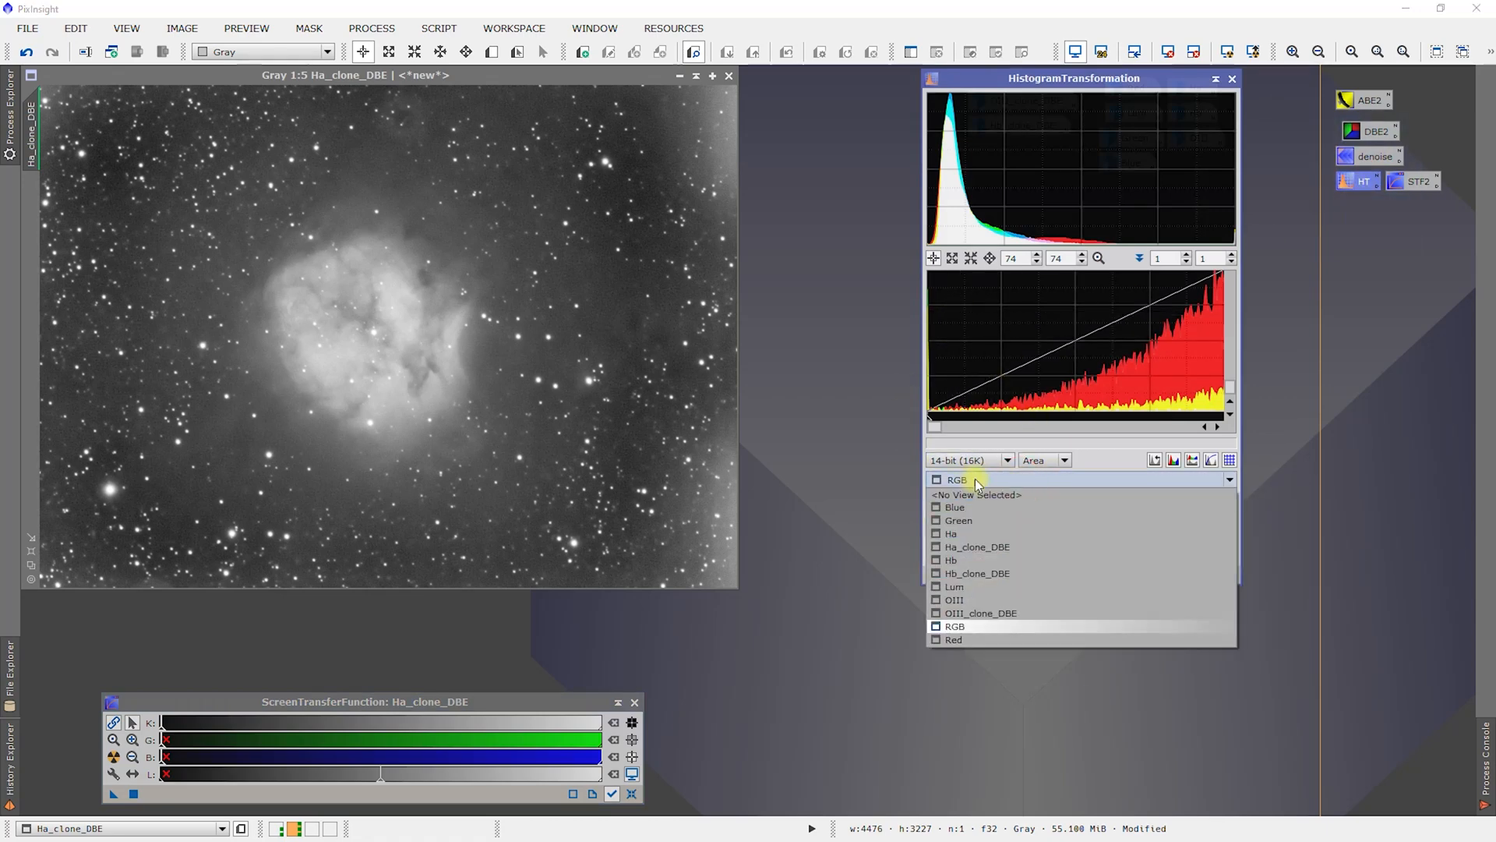
pyautogui.click(979, 548)
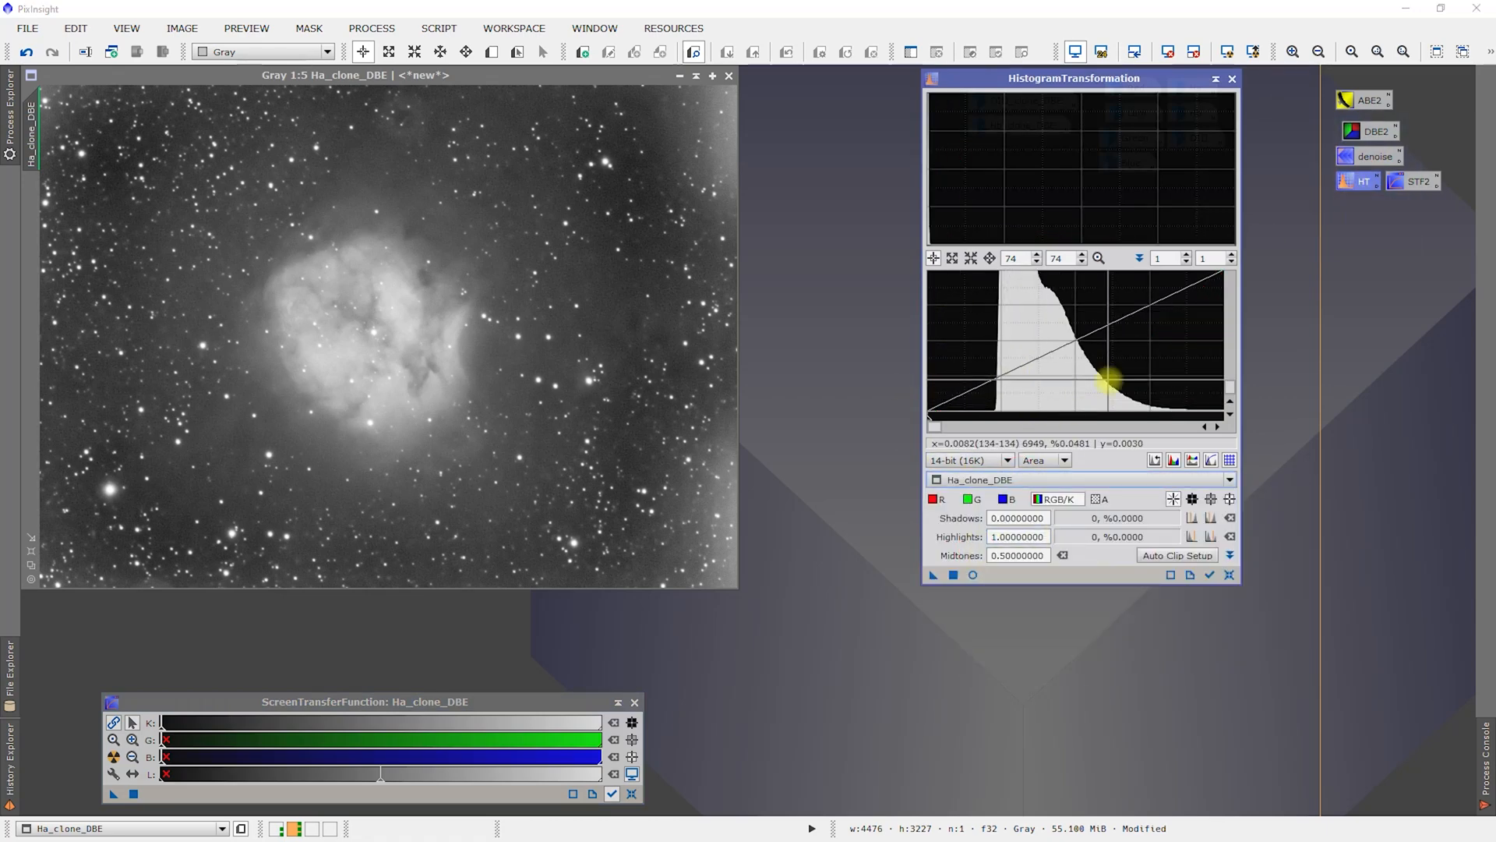
pyautogui.scroll(7, 1027, 363)
pyautogui.scroll(-10, 1028, 364)
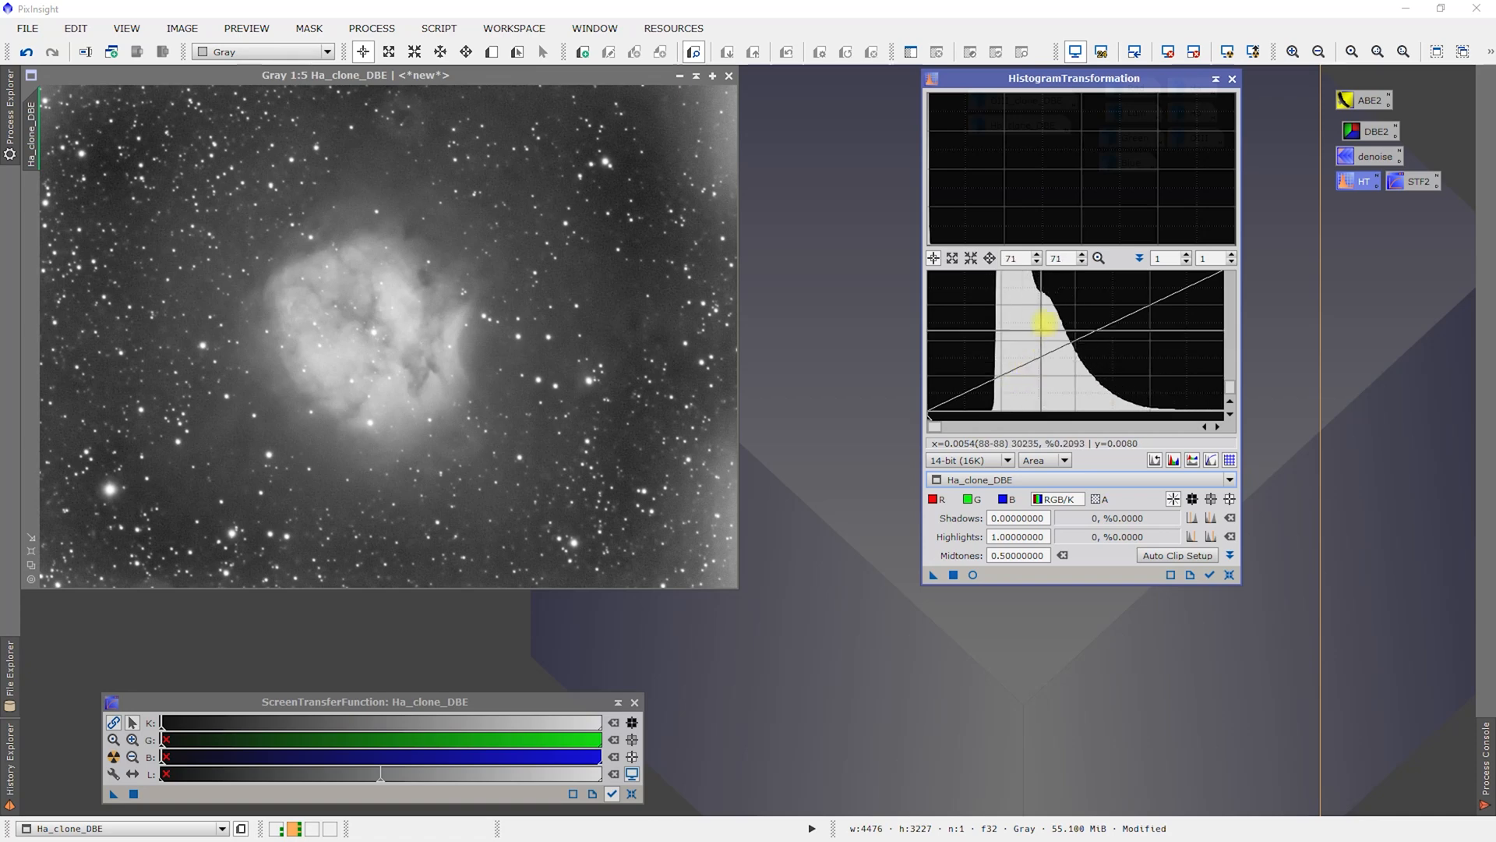
# - Darken the screen stretch of Ha_clone_DBE by raising its midtones balance in ScreenTransferFunction
pyautogui.click(1099, 258)
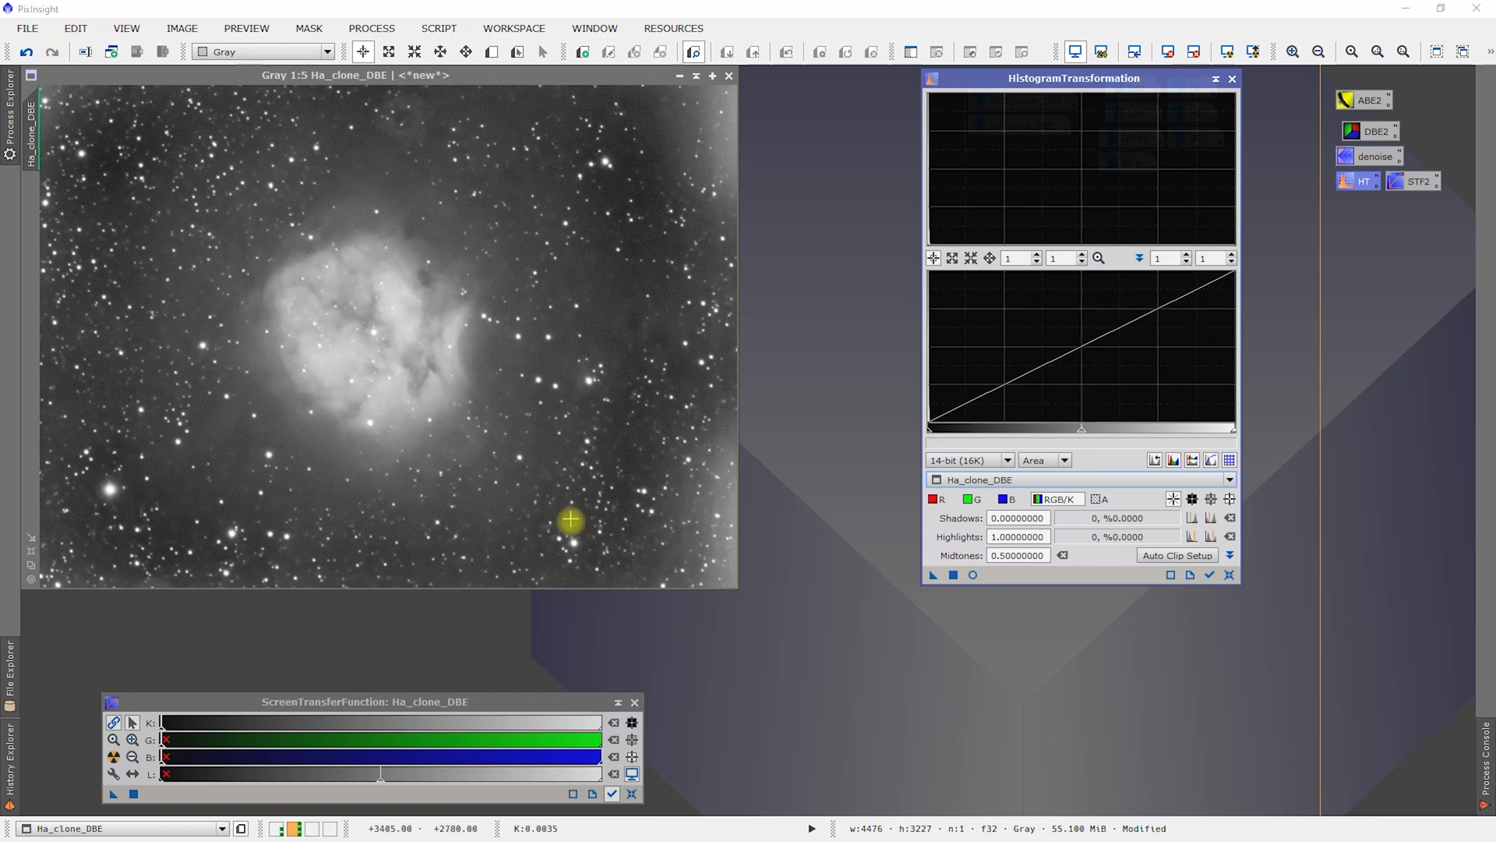
pyautogui.click(178, 725)
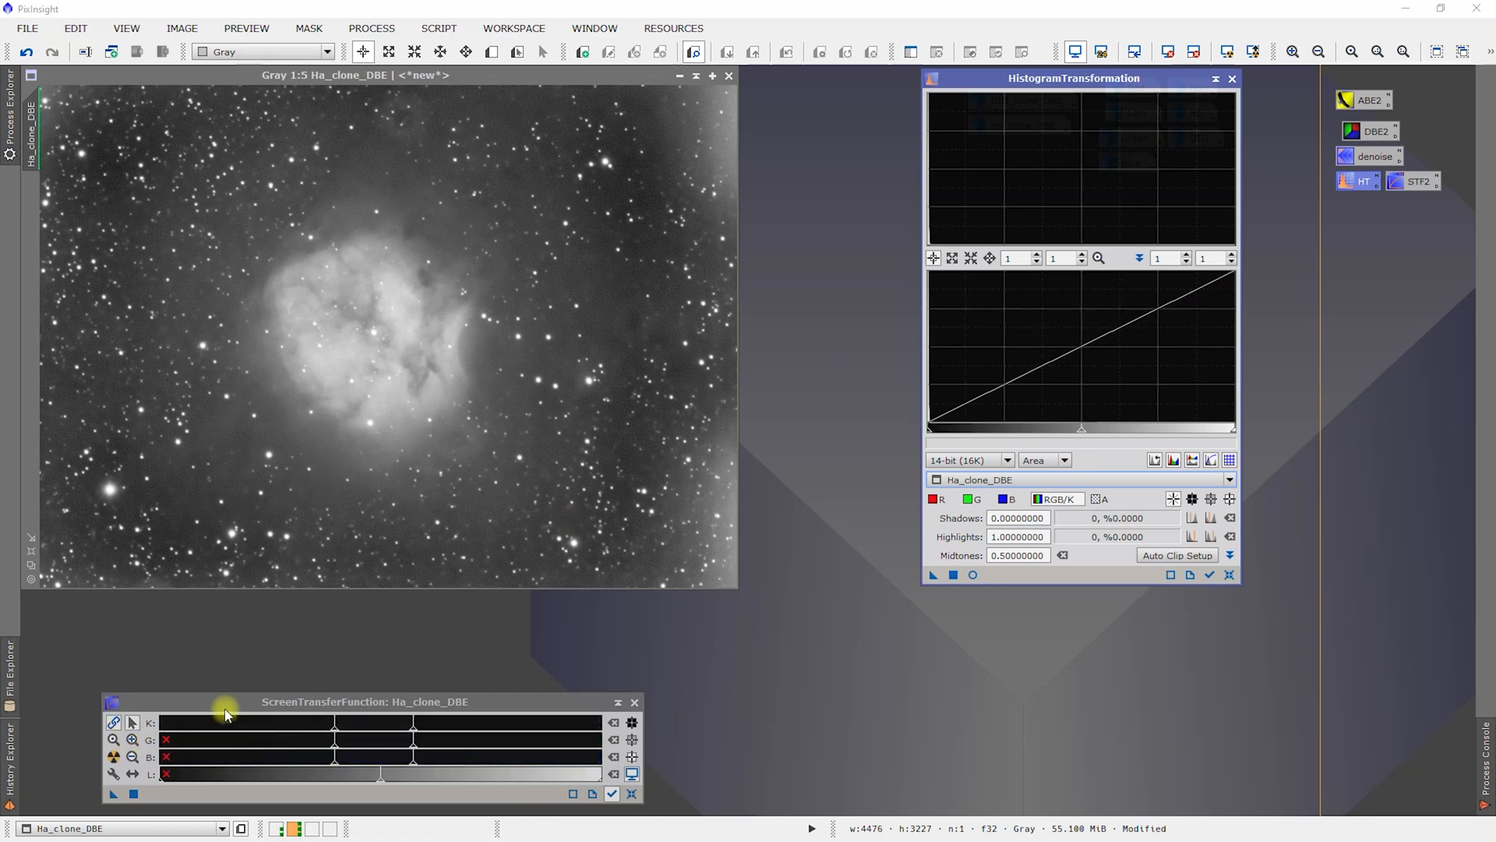
pyautogui.moveTo(291, 731)
pyautogui.mouseDown()
pyautogui.moveTo(477, 725)
pyautogui.moveTo(294, 724)
pyautogui.moveTo(431, 722)
pyautogui.mouseUp()
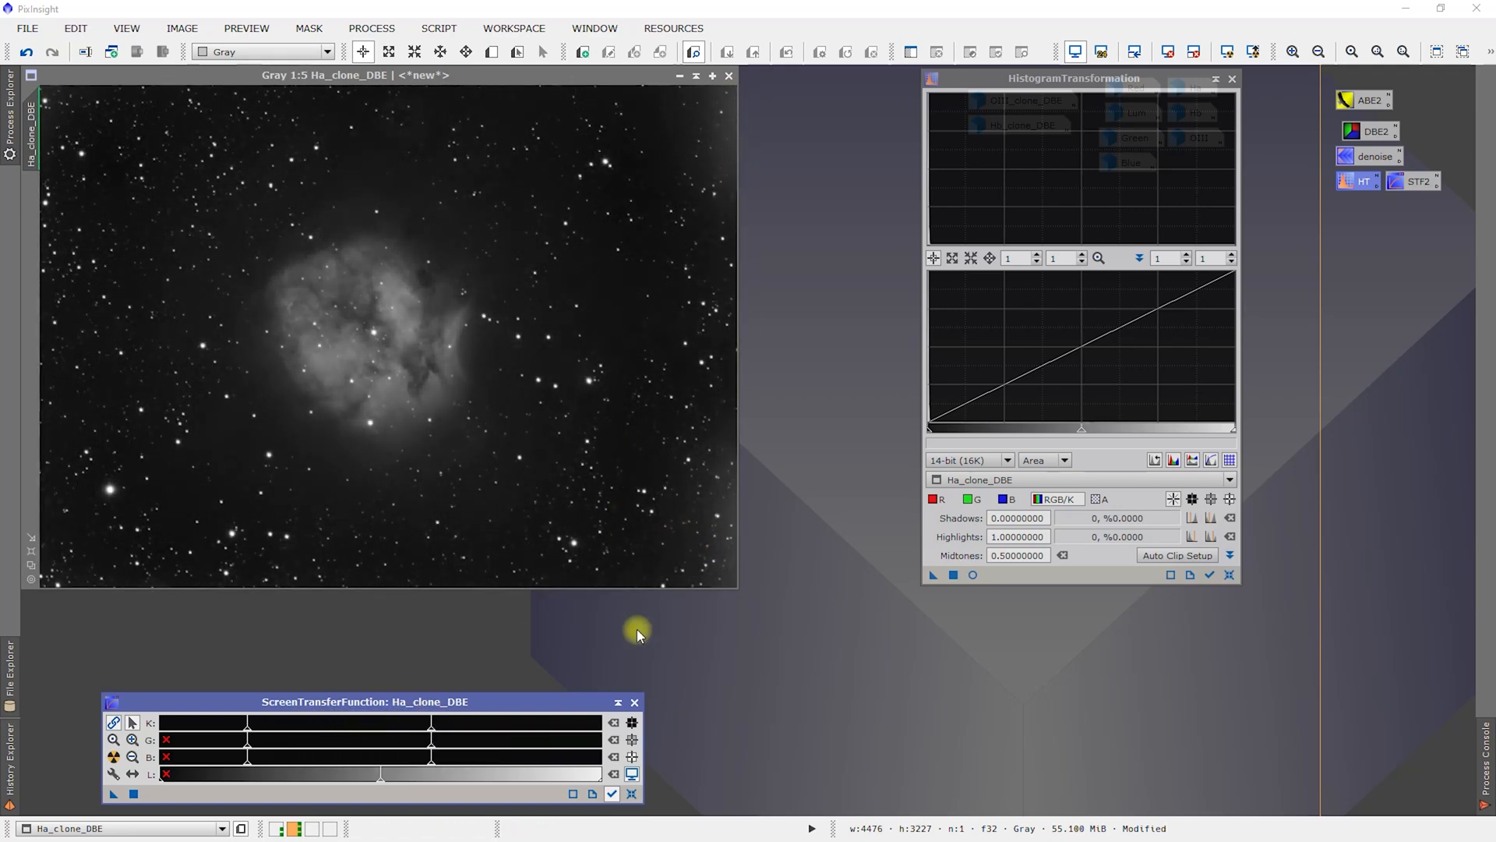
pyautogui.moveTo(431, 729); pyautogui.dragTo(489, 720)
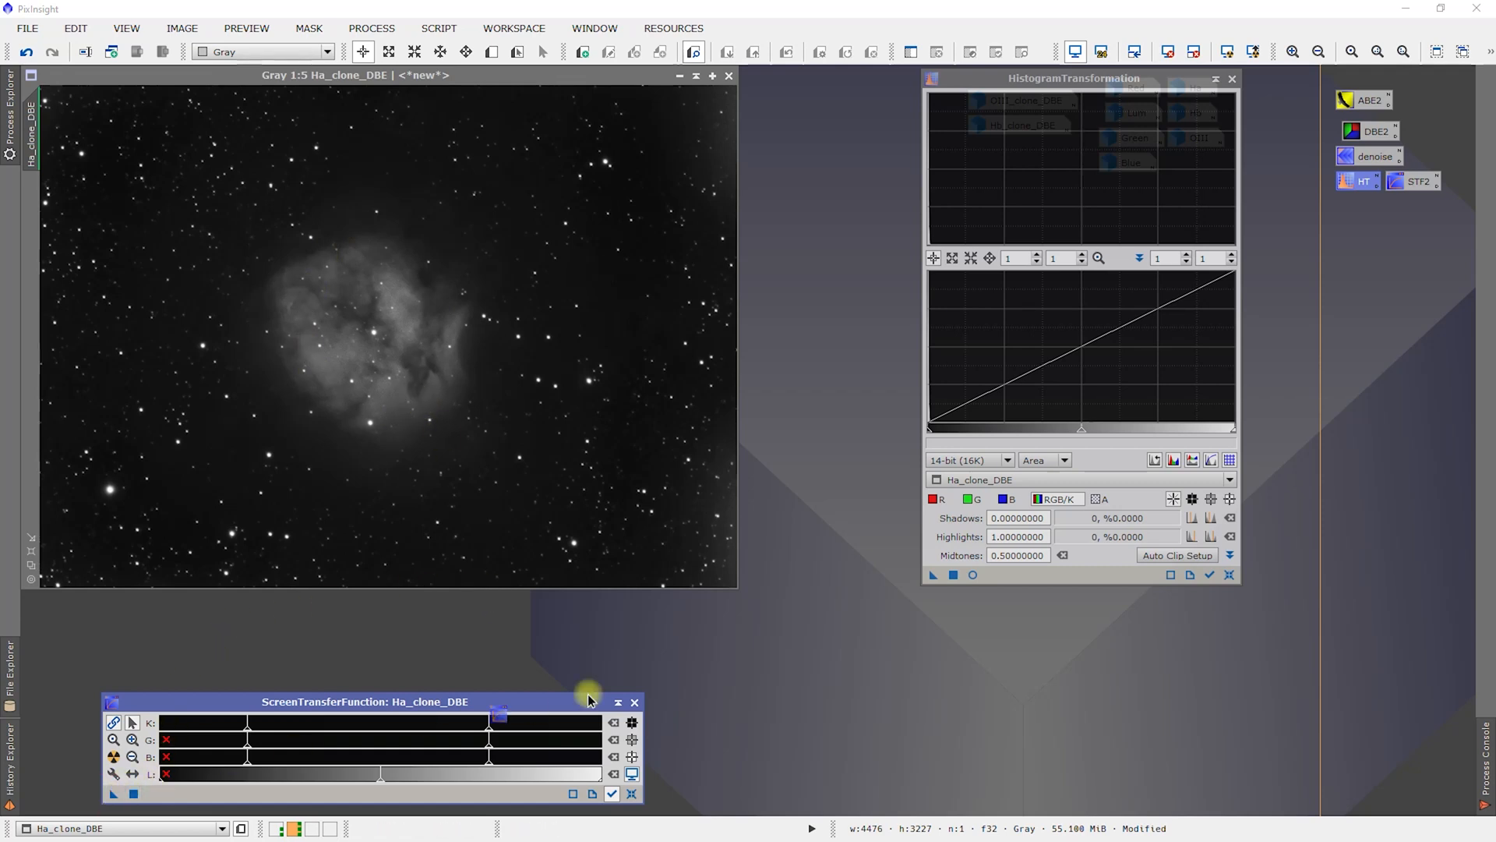
# - Transfer the Ha_clone_DBE screen stretch to HistogramTransformation, and open the real-time preview with the screen stretch reset
pyautogui.moveTo(1033, 579); pyautogui.dragTo(1034, 580)
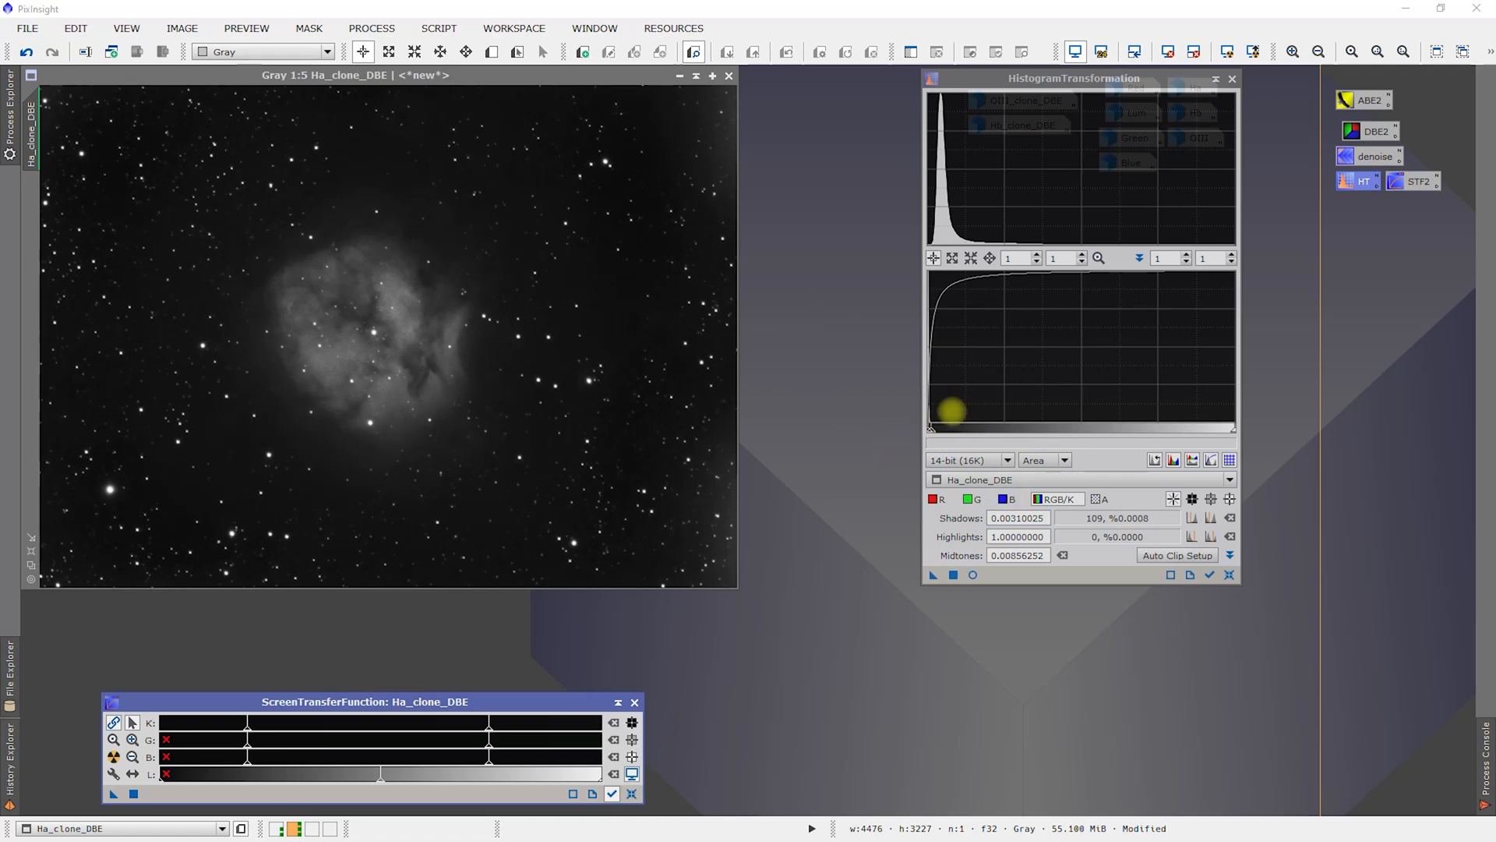
pyautogui.scroll(12, 959, 386)
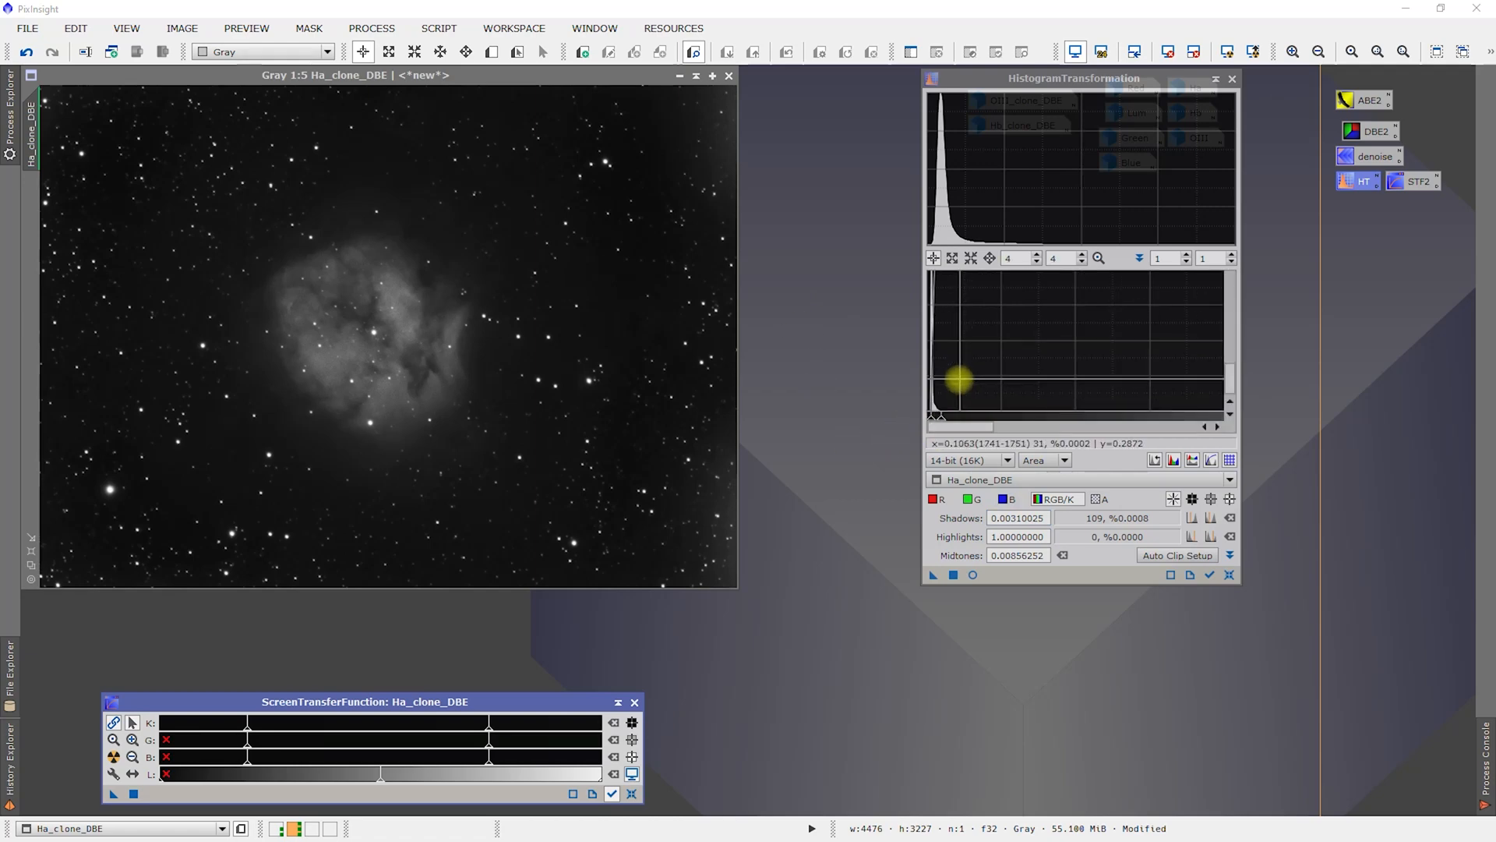
pyautogui.click(973, 575)
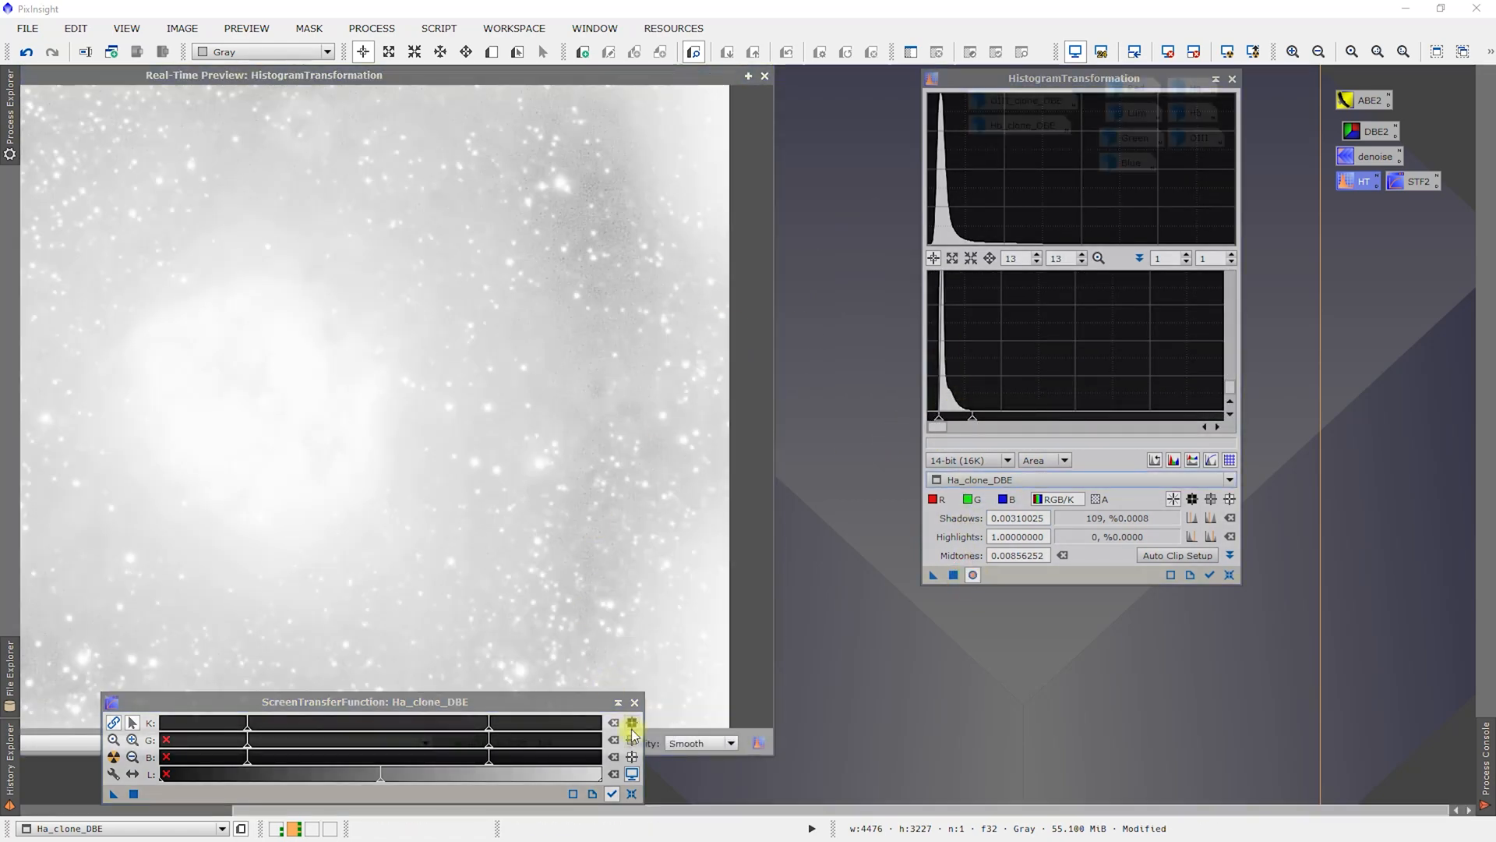
pyautogui.click(631, 794)
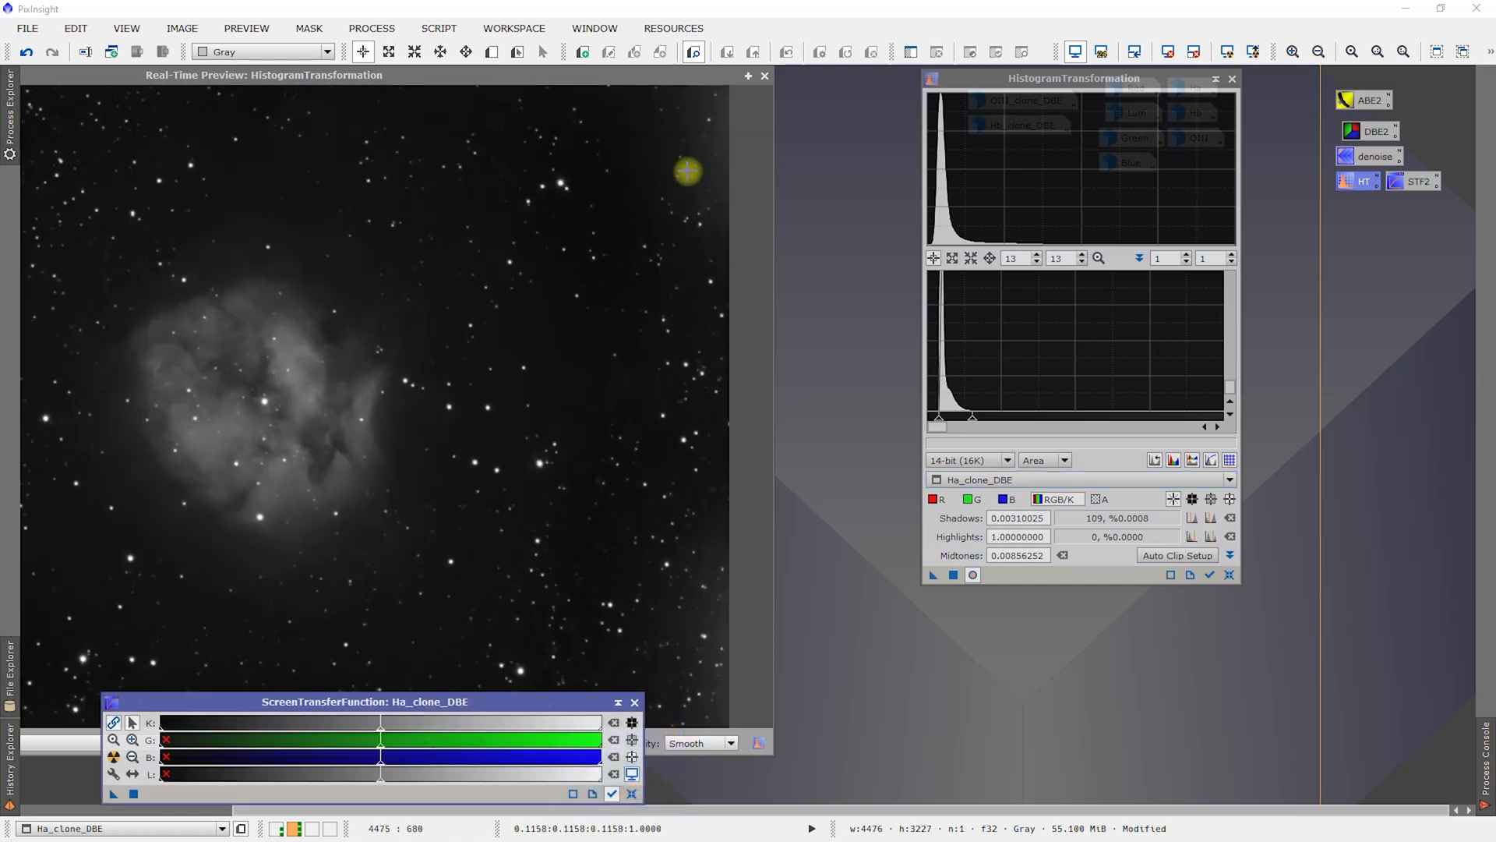
pyautogui.moveTo(551, 74); pyautogui.dragTo(801, 85)
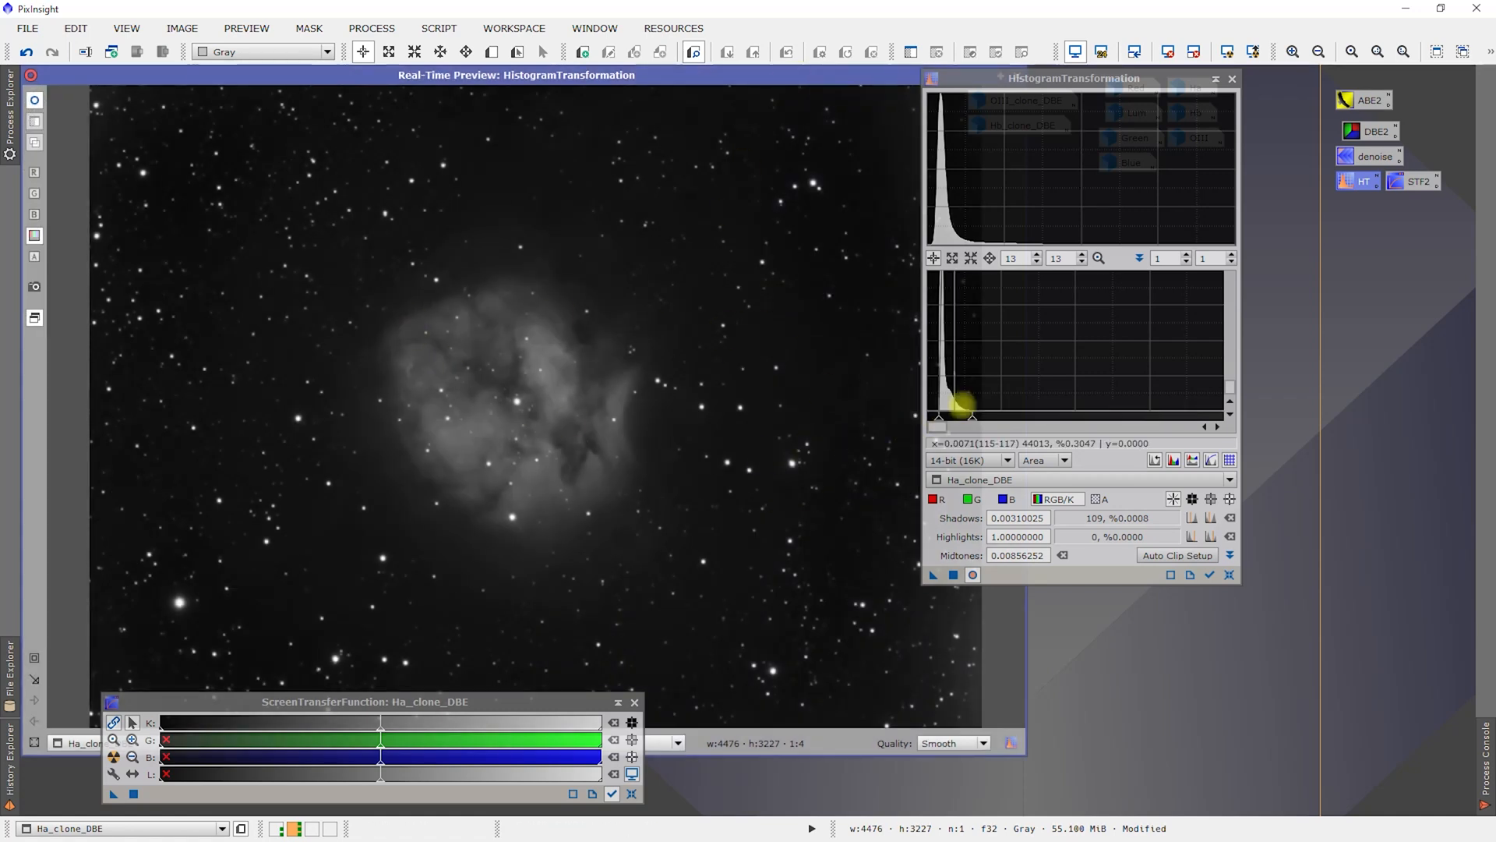
# - Fine-tune the HistogramTransformation midtones to 0.00860940 for Ha_clone_DBE and close the real-time preview
pyautogui.scroll(1, 962, 390)
pyautogui.scroll(12, 963, 390)
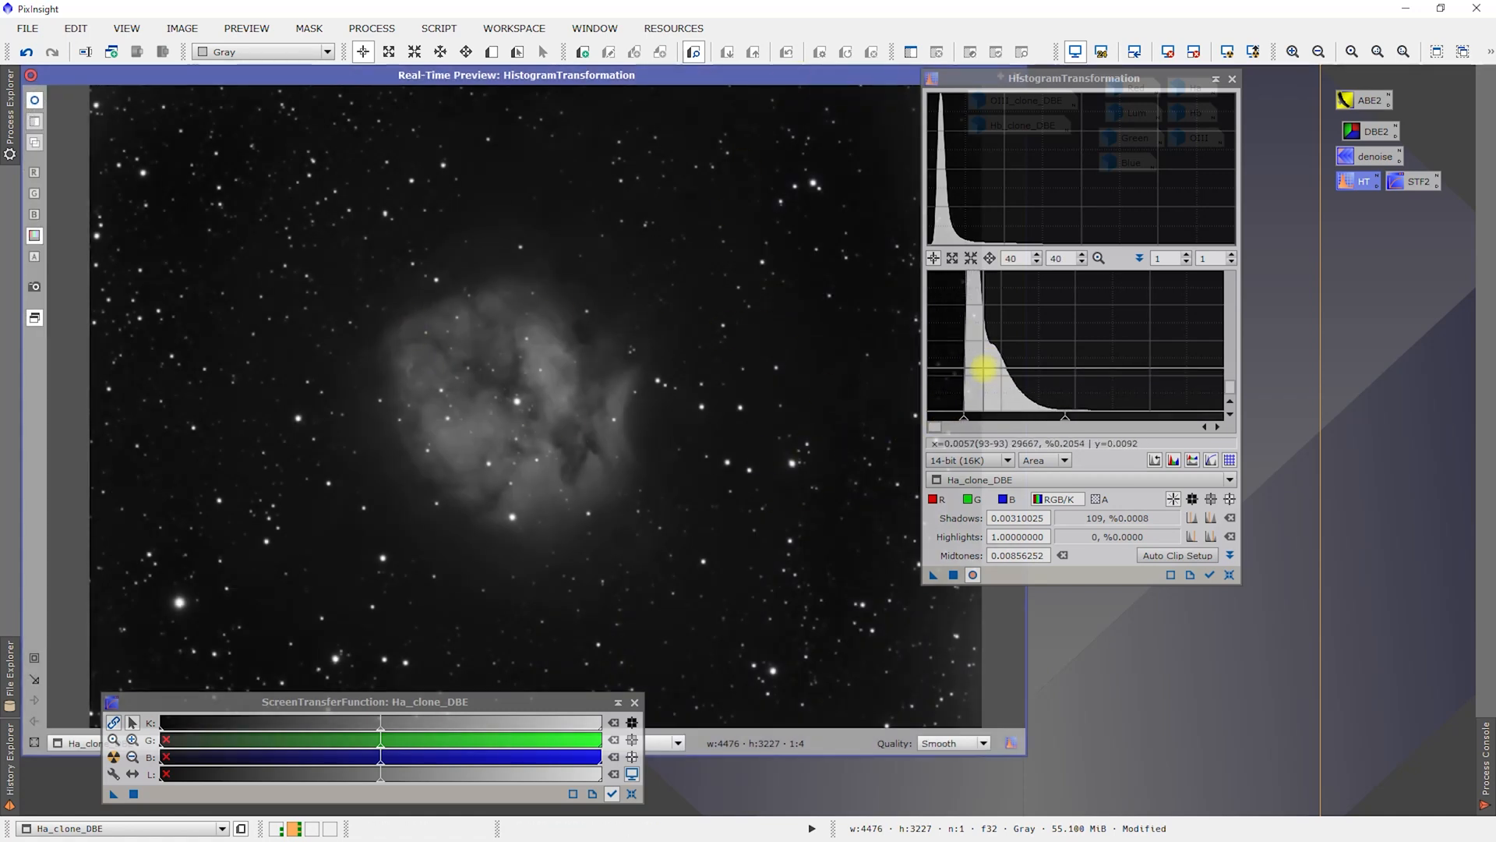
pyautogui.scroll(2, 984, 370)
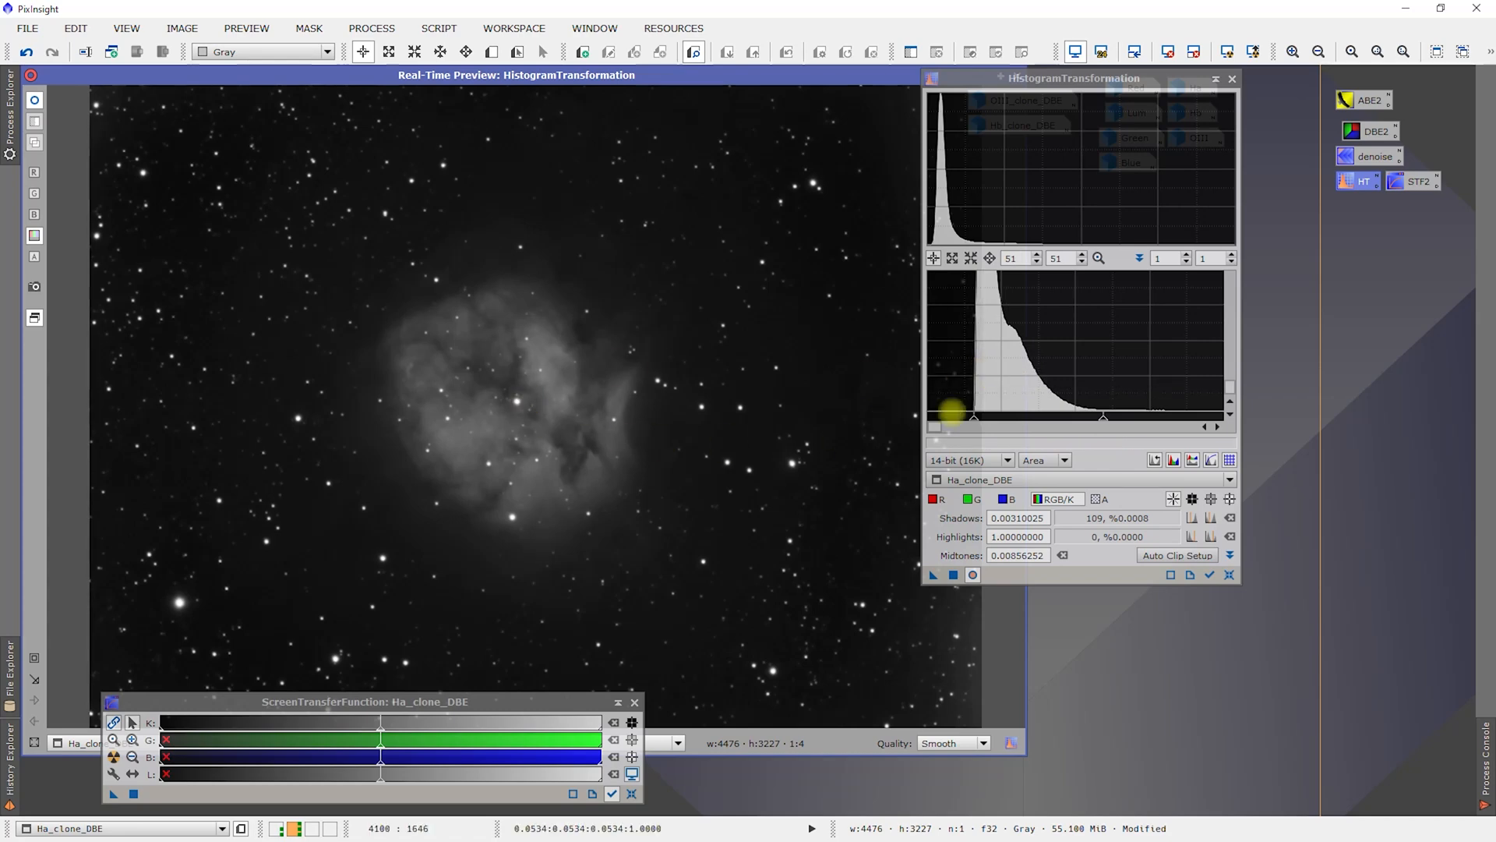
pyautogui.moveTo(1108, 408)
pyautogui.mouseDown()
pyautogui.moveTo(1022, 440)
pyautogui.moveTo(1093, 428)
pyautogui.moveTo(1063, 419)
pyautogui.moveTo(1191, 423)
pyautogui.moveTo(1088, 425)
pyautogui.moveTo(1183, 424)
pyautogui.moveTo(1105, 424)
pyautogui.mouseUp()
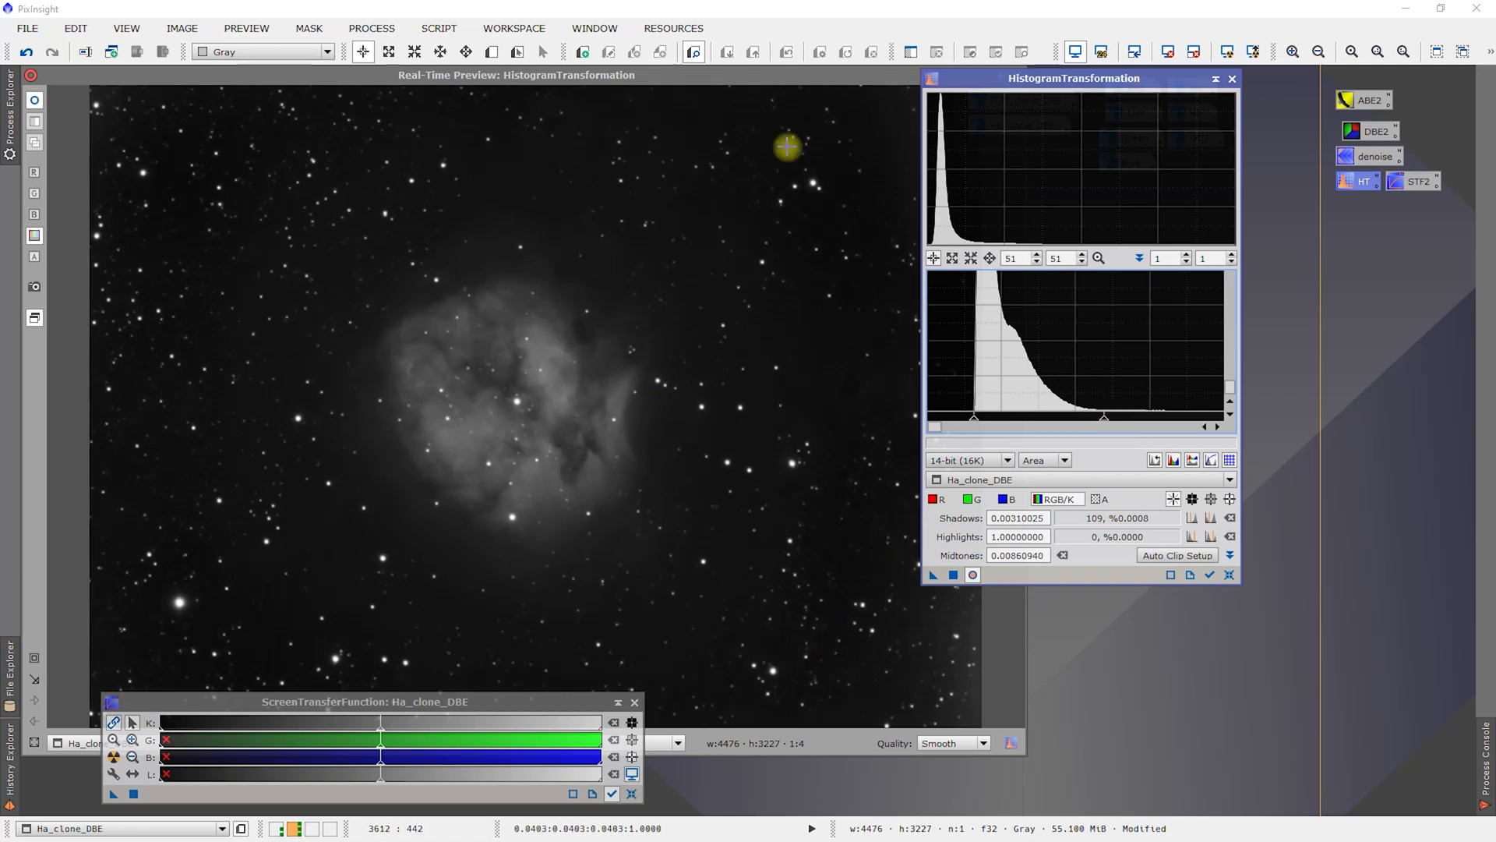
pyautogui.moveTo(811, 83); pyautogui.dragTo(633, 125)
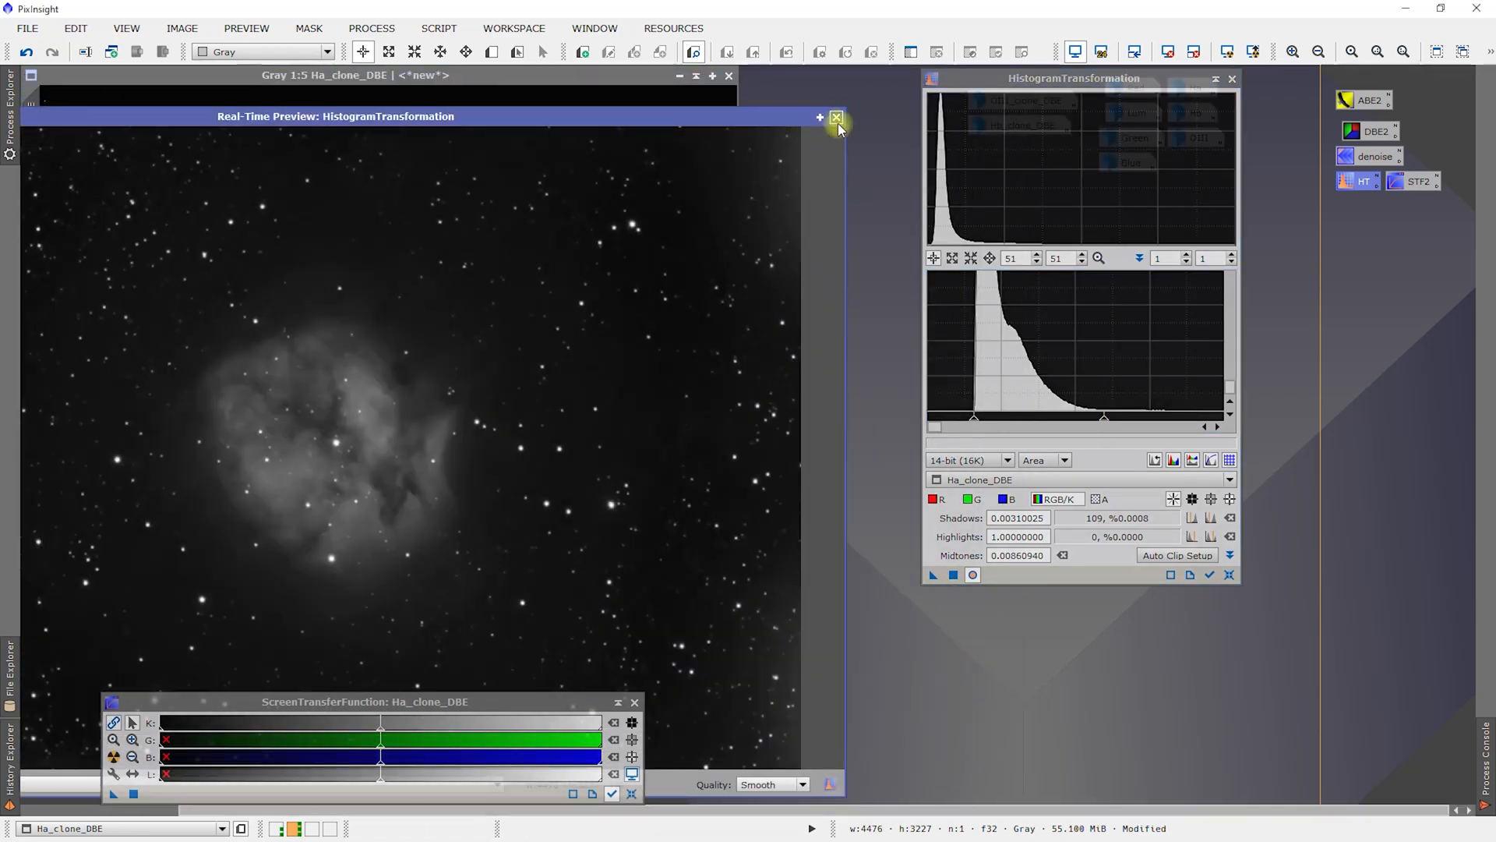
pyautogui.click(836, 118)
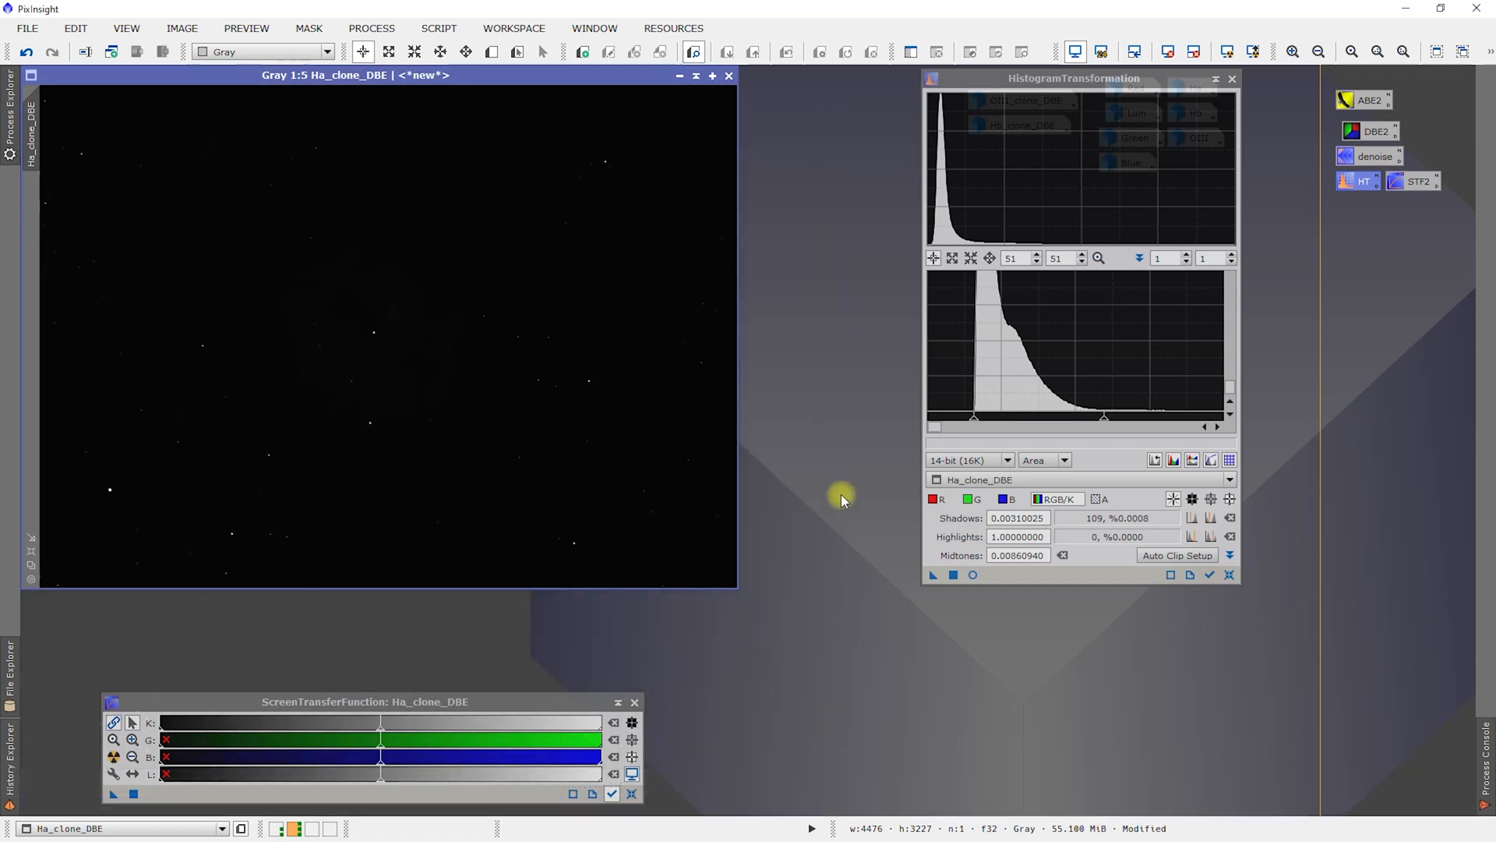
# - Apply the histogram stretch to Ha_clone_DBE and minimize its window
pyautogui.click(953, 575)
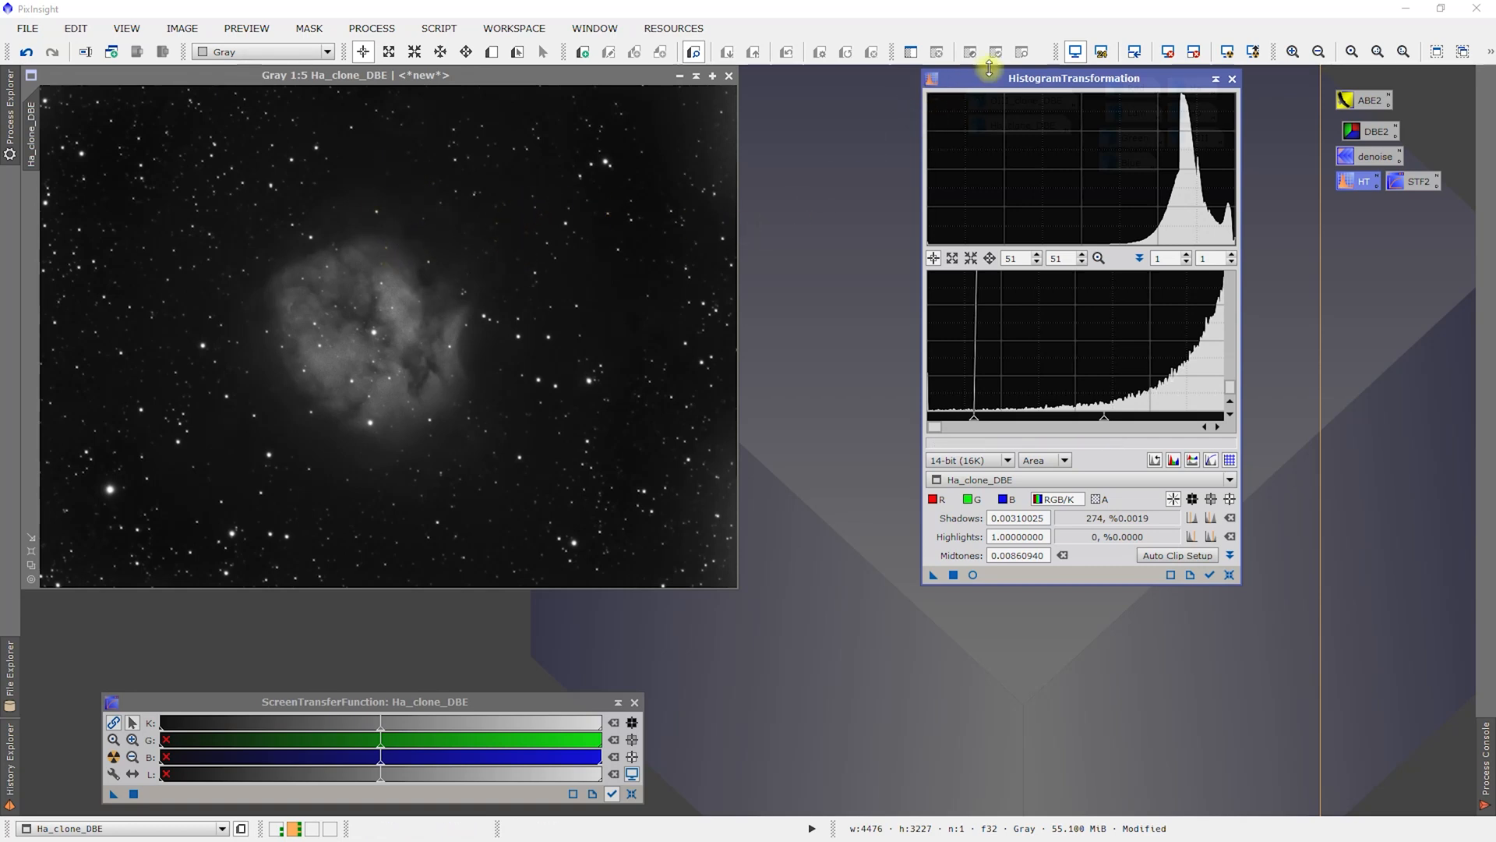
pyautogui.moveTo(992, 83); pyautogui.dragTo(1172, 202)
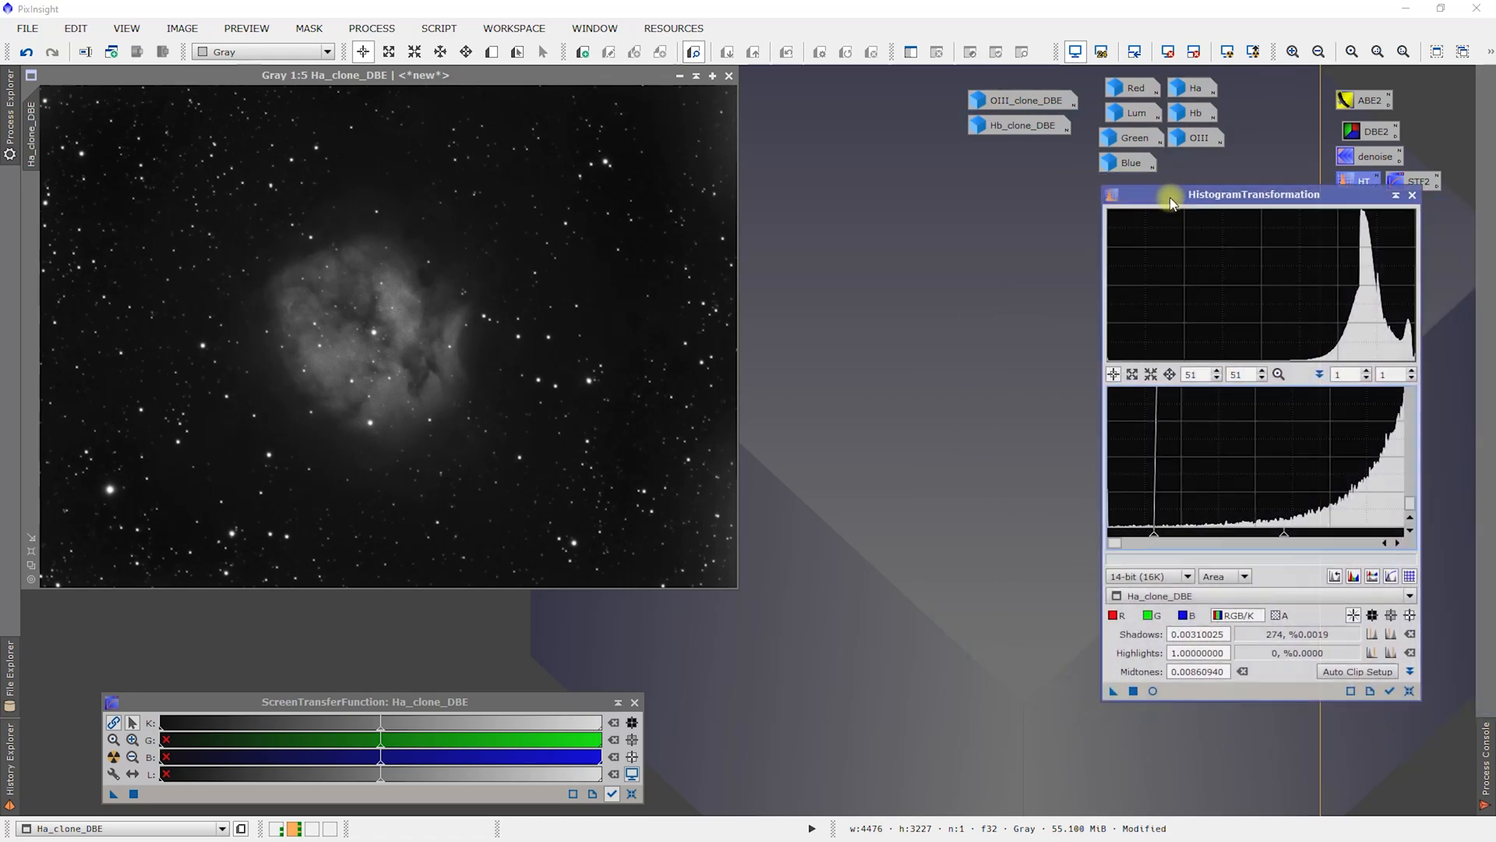
pyautogui.click(681, 75)
# - Restore OIII_clone_DBE, auto-stretch it from a reset screen stretch and raise the midtones balance to darken the background
pyautogui.doubleClick(992, 100)
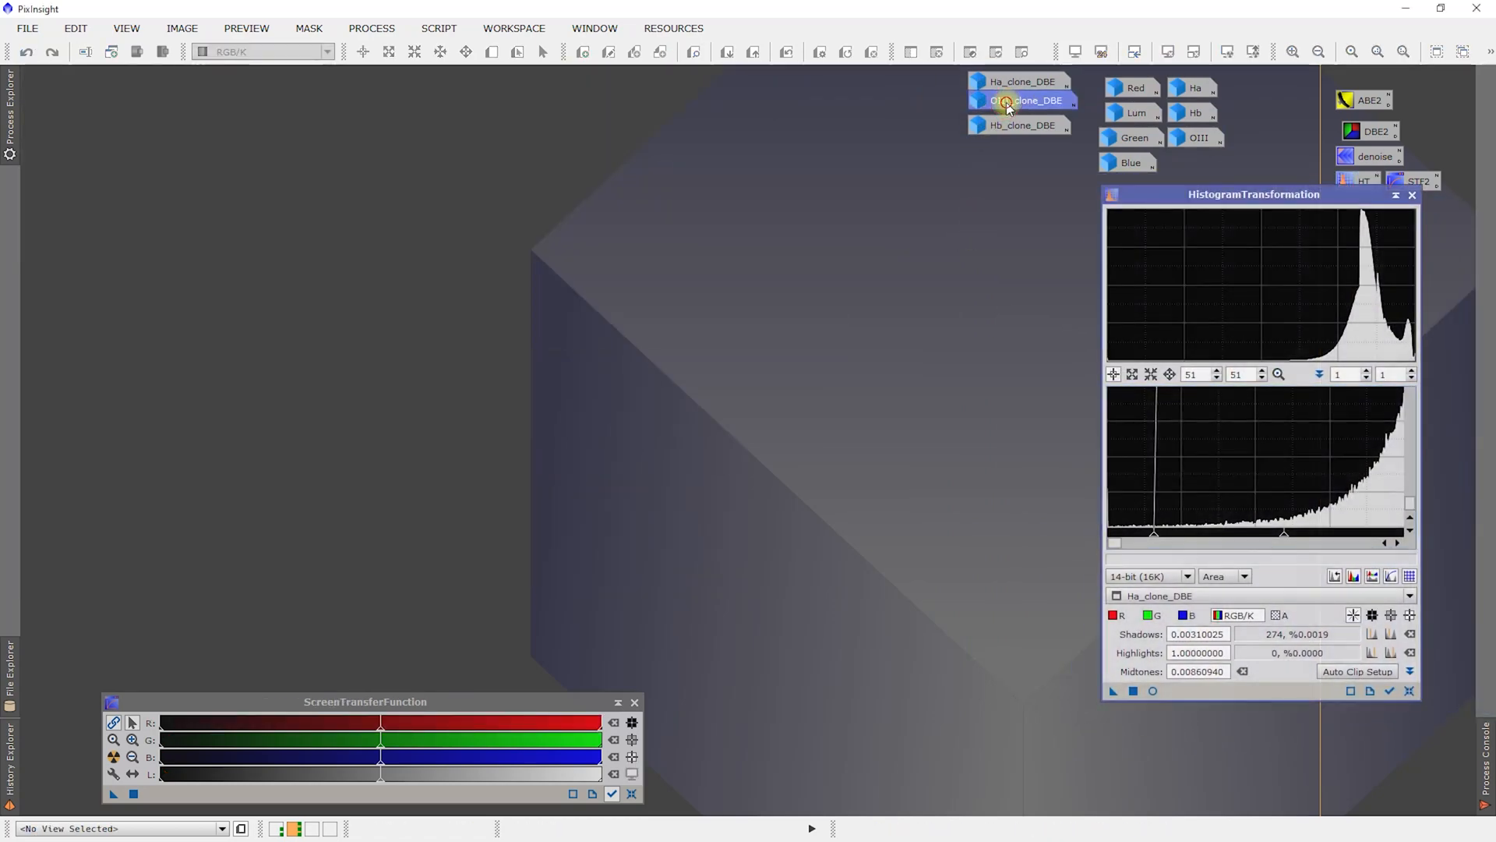
pyautogui.moveTo(631, 117); pyautogui.dragTo(387, 83)
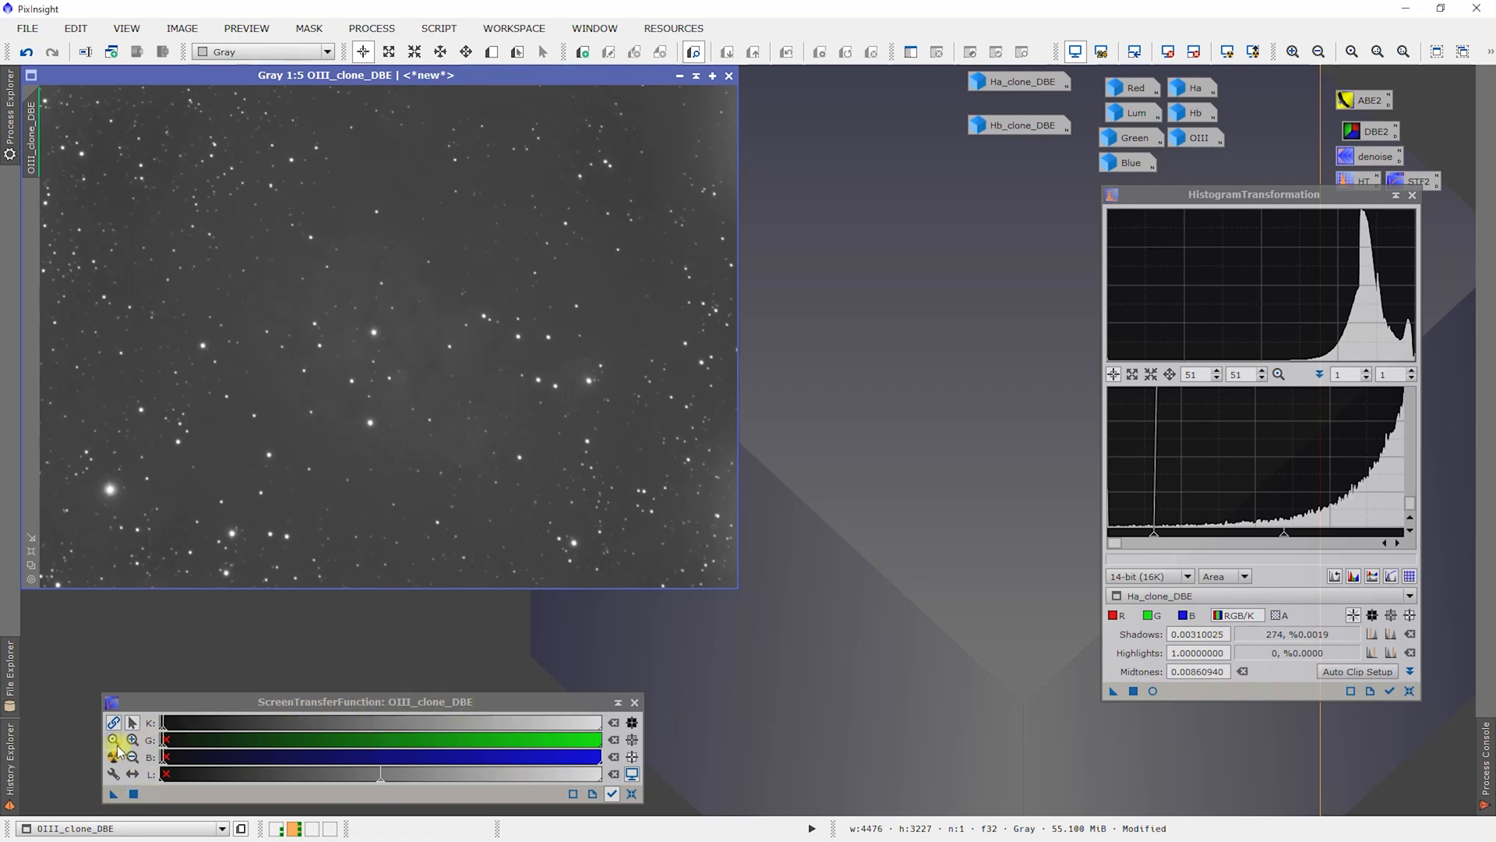
pyautogui.click(631, 795)
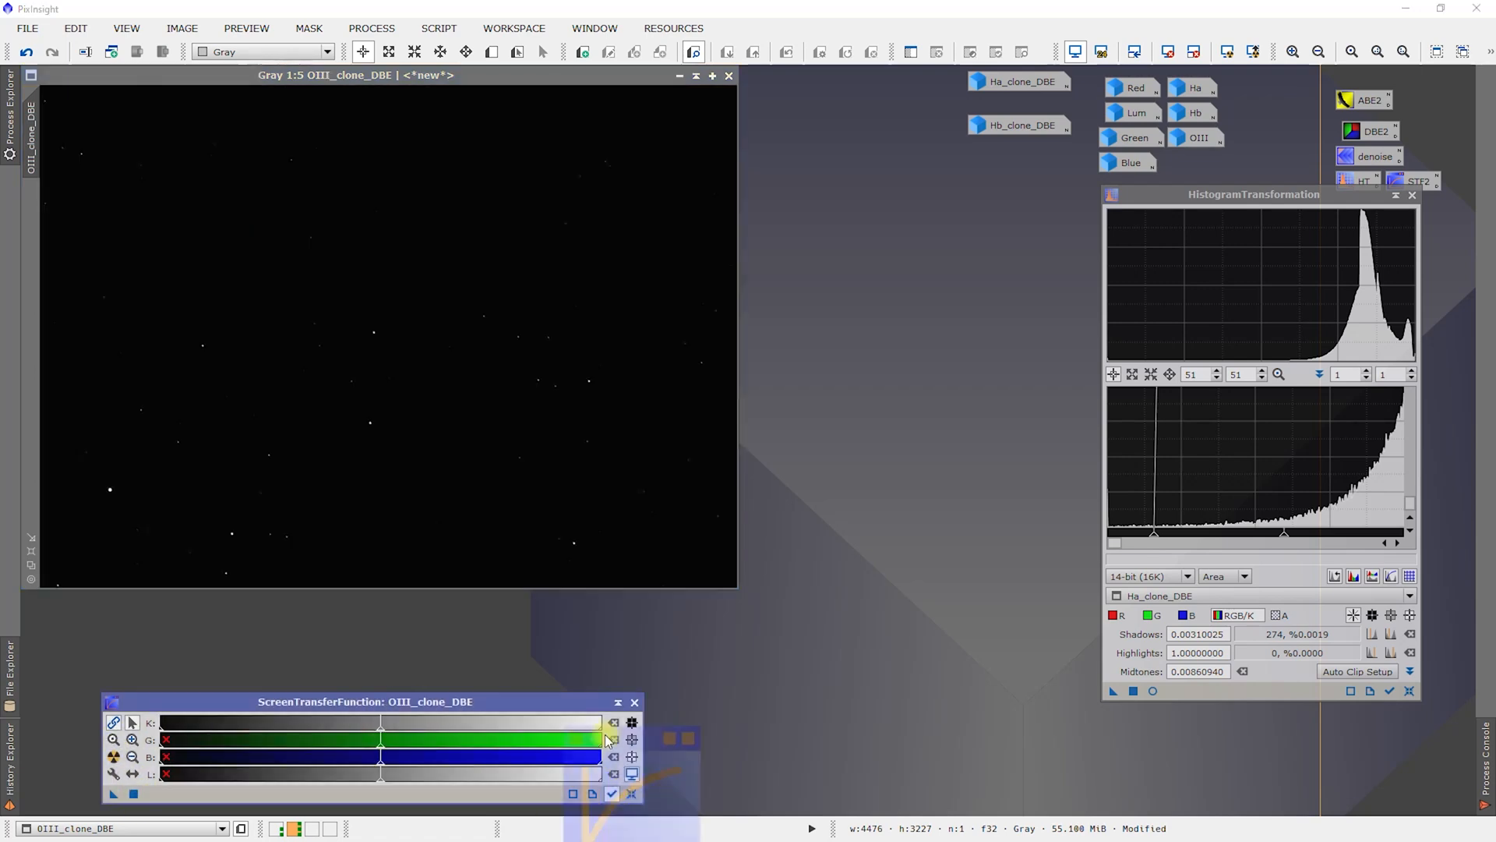
pyautogui.click(114, 759)
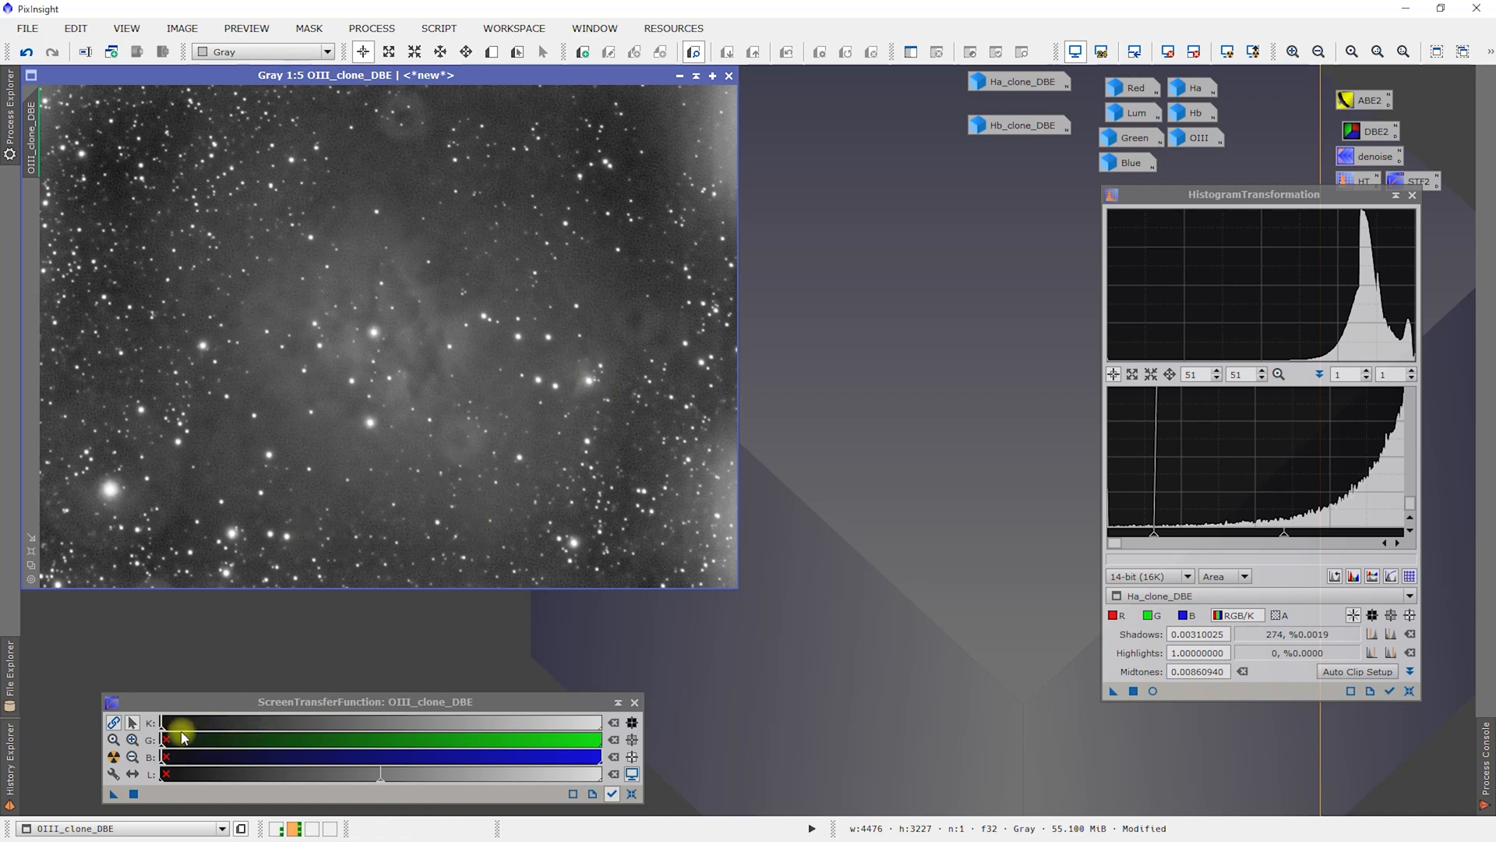
pyautogui.scroll(5, 187, 725)
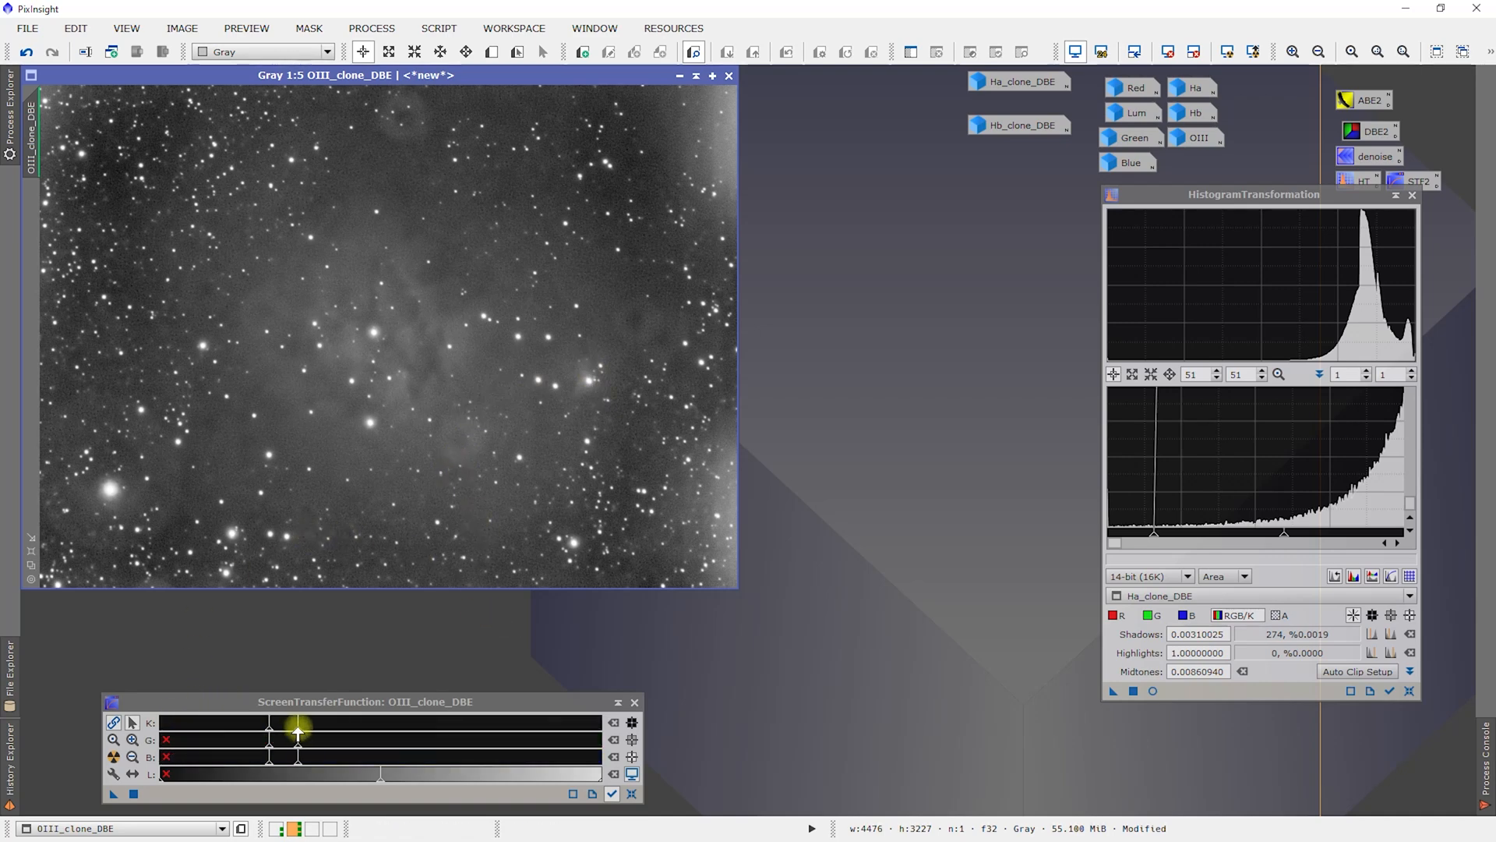
pyautogui.moveTo(300, 731)
pyautogui.mouseDown()
pyautogui.moveTo(575, 727)
pyautogui.moveTo(314, 719)
pyautogui.moveTo(528, 709)
pyautogui.moveTo(393, 704)
pyautogui.moveTo(444, 731)
pyautogui.moveTo(545, 727)
pyautogui.moveTo(325, 722)
pyautogui.moveTo(416, 721)
pyautogui.mouseUp()
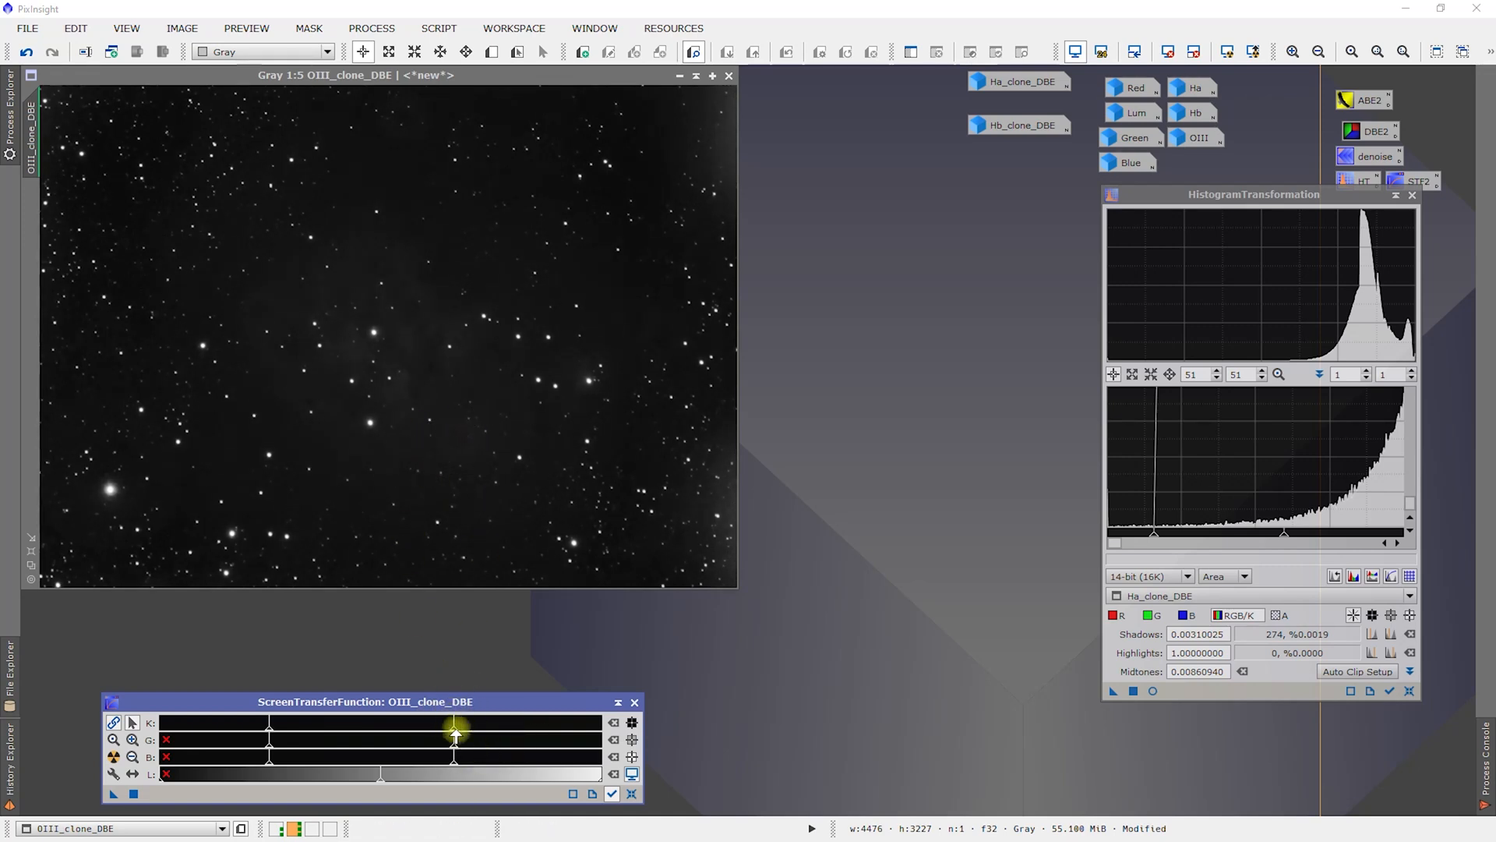
pyautogui.moveTo(457, 733); pyautogui.dragTo(540, 725)
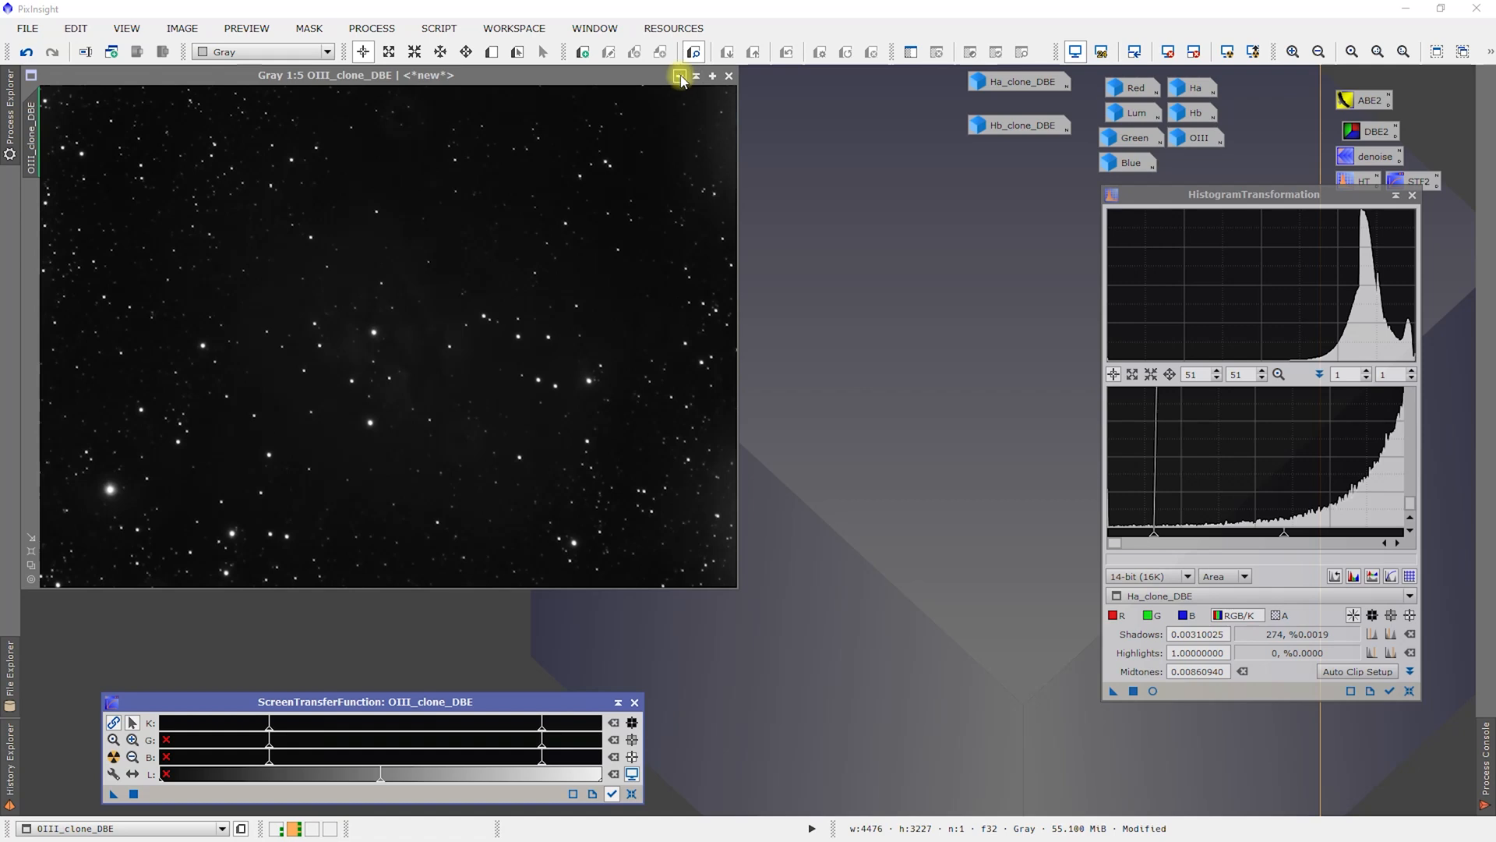
# - Close OIII_clone_DBE without saving it
pyautogui.click(729, 75)
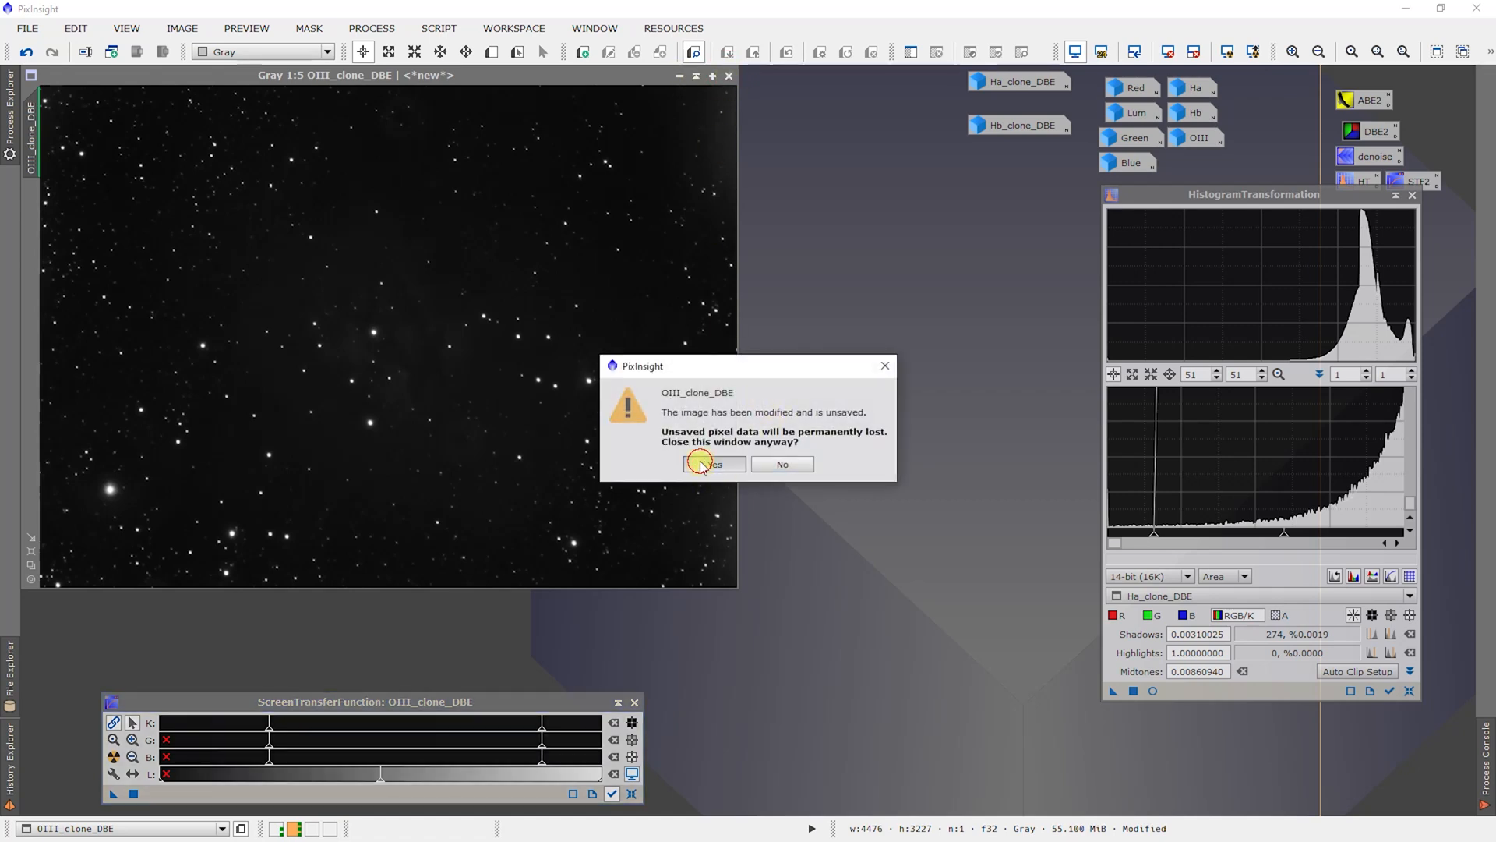
pyautogui.click(700, 464)
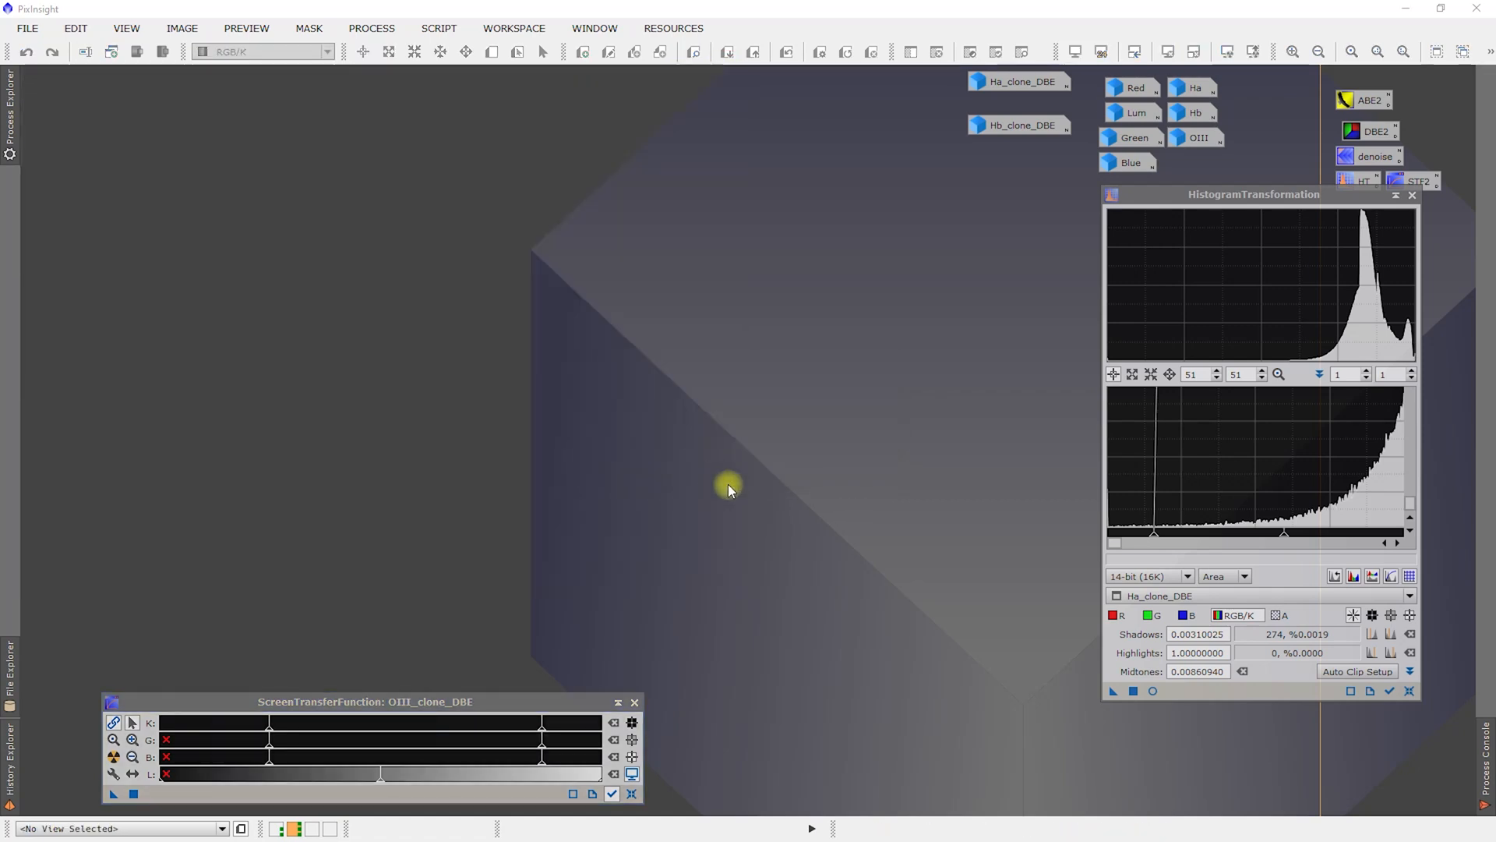
# - Restore Hb_clone_DBE, auto-stretch it from a reset screen stretch and raise the midtones balance to darken its background
pyautogui.doubleClick(1015, 125)
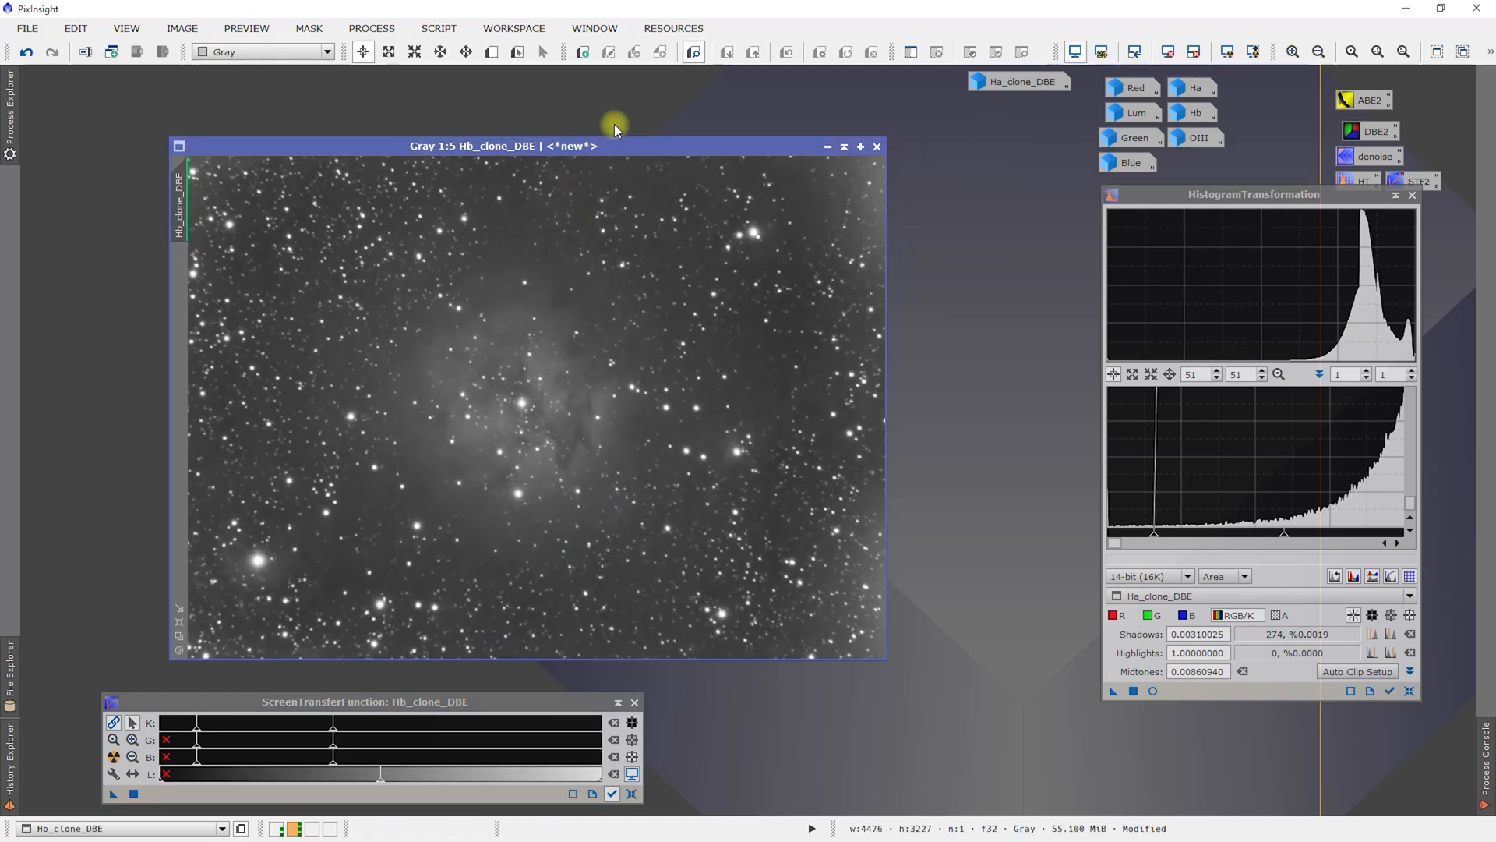
pyautogui.moveTo(616, 147); pyautogui.dragTo(466, 76)
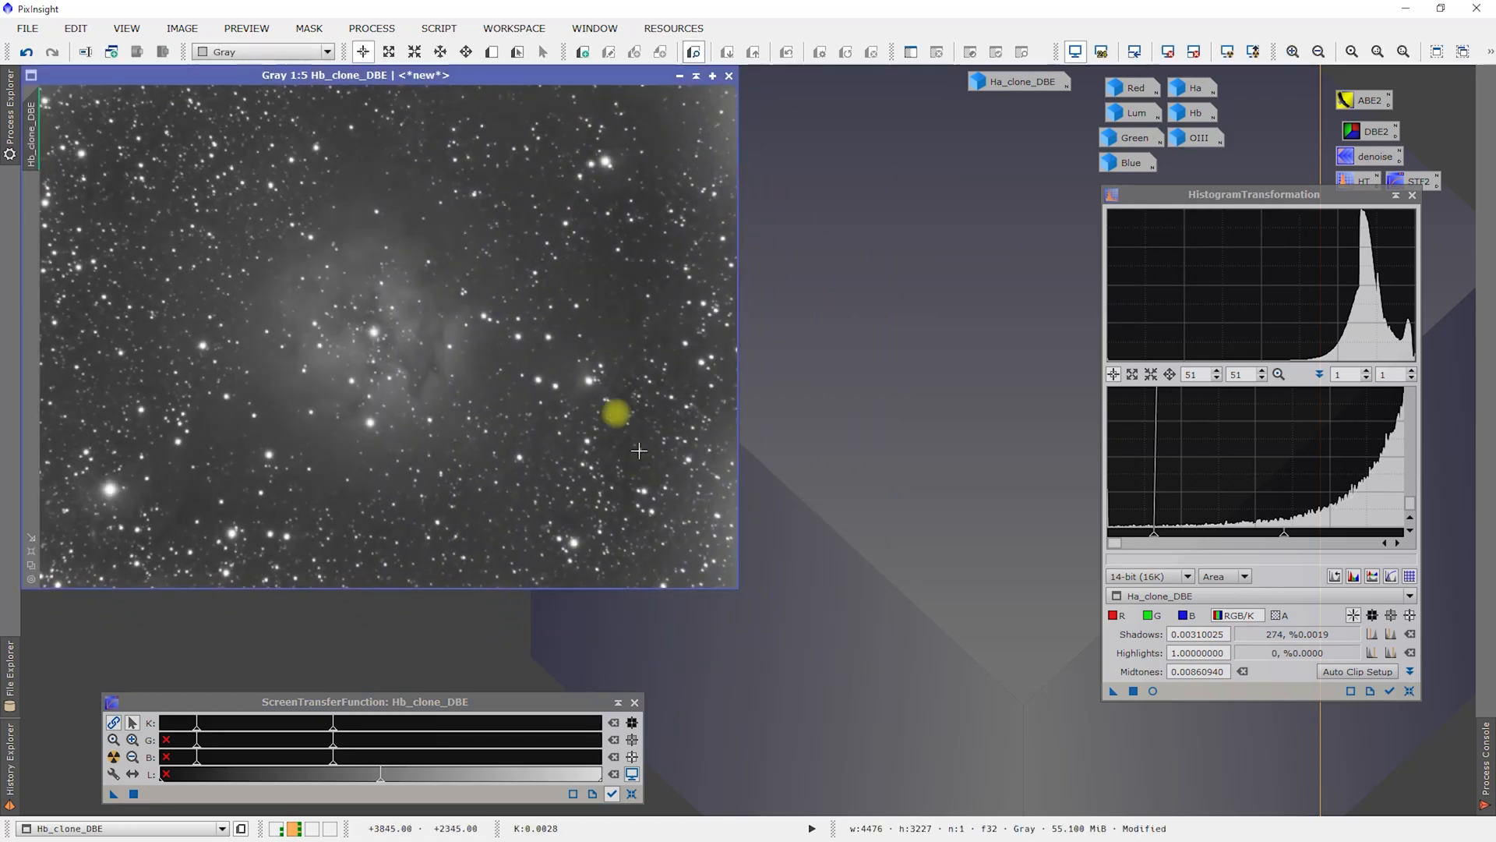
pyautogui.click(631, 795)
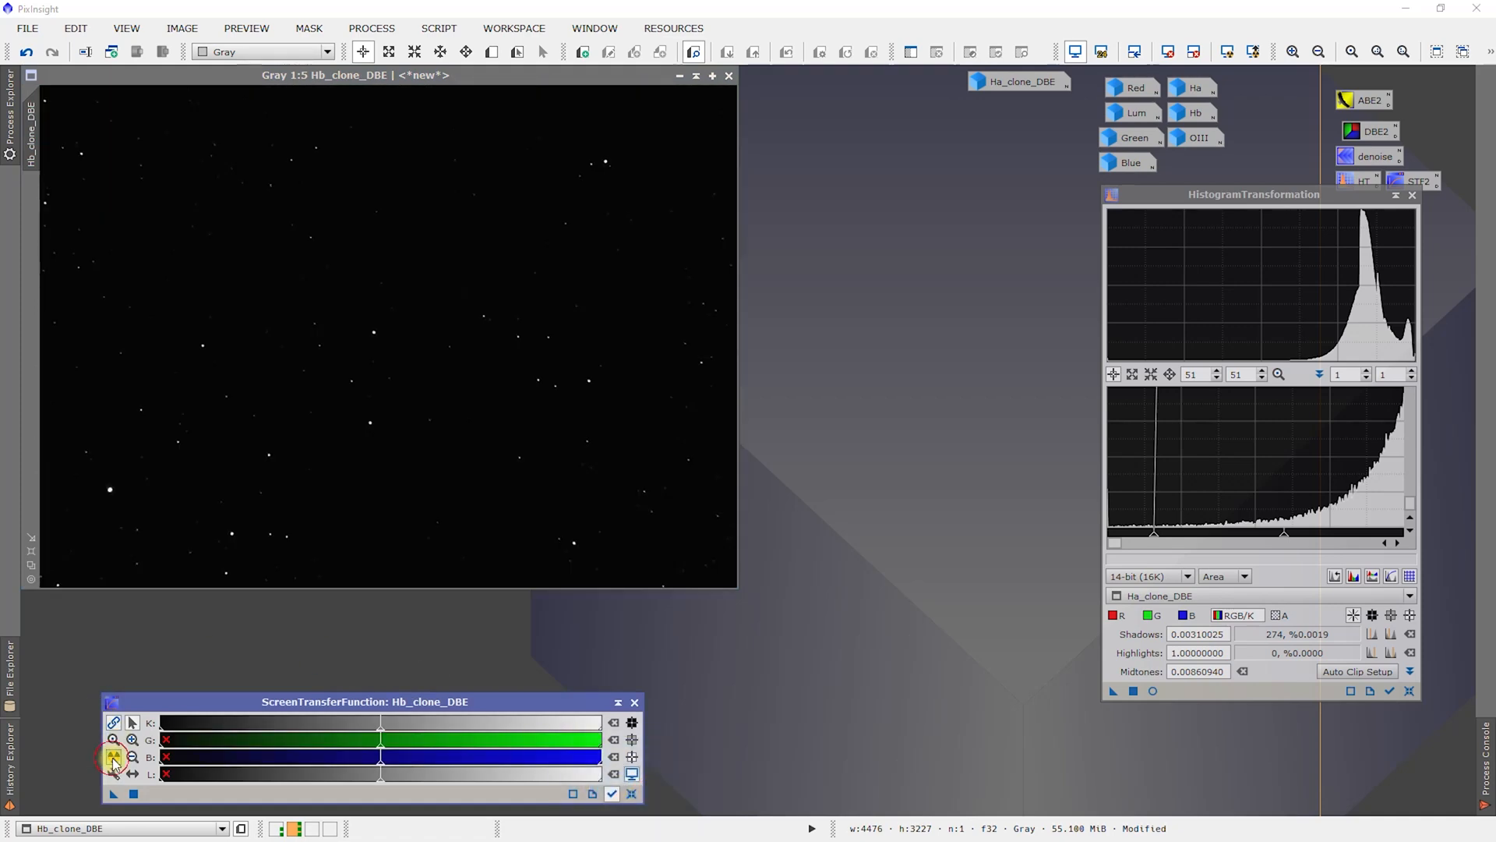
pyautogui.click(113, 757)
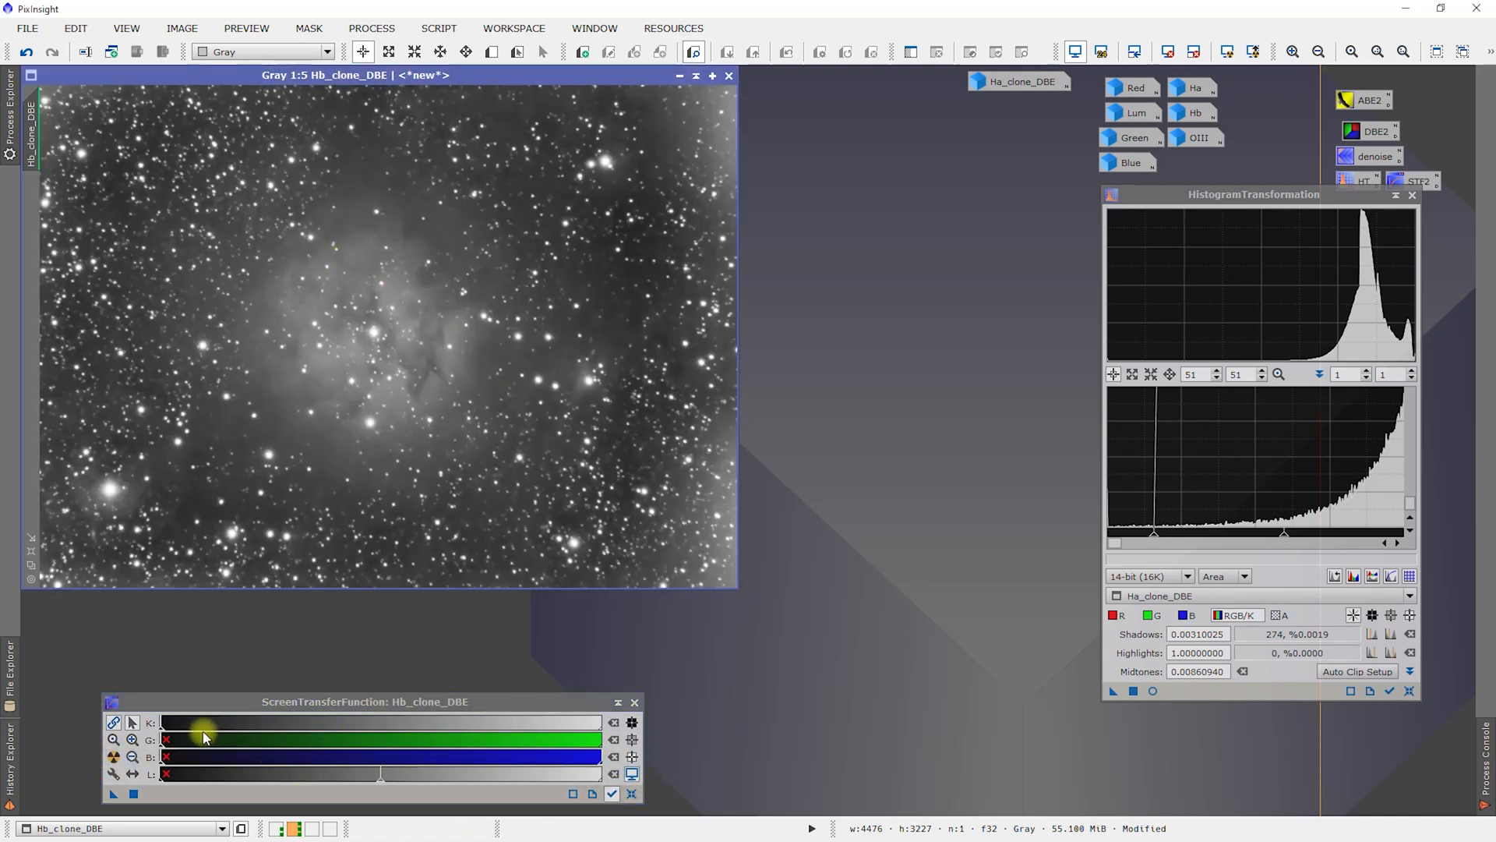
pyautogui.scroll(-5, 181, 725)
pyautogui.moveTo(185, 725); pyautogui.dragTo(499, 727)
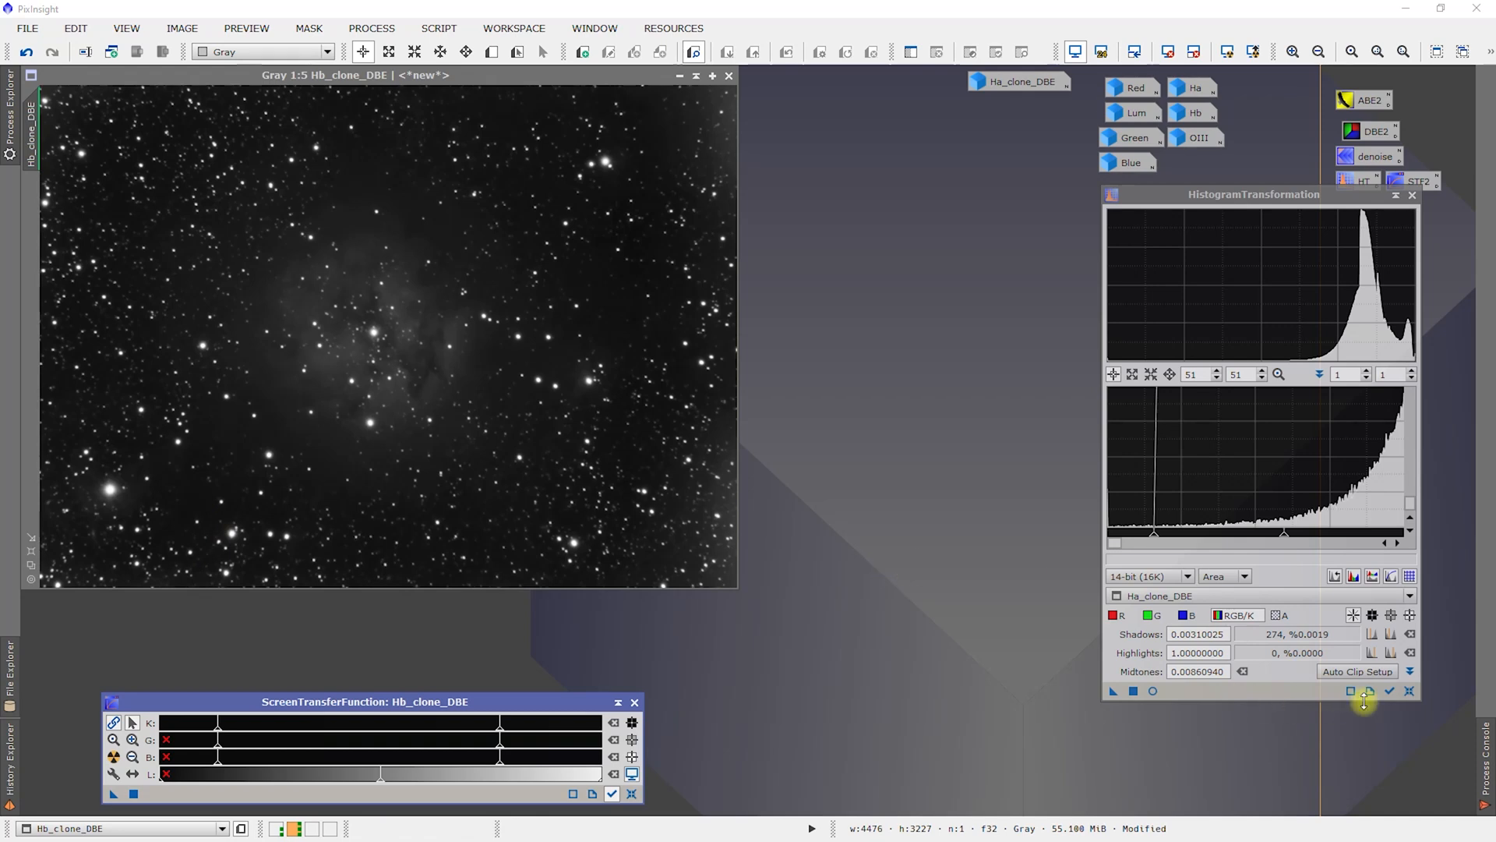
# - Reset HistogramTransformation and load the histogram of Hb_clone_DBE
pyautogui.click(1409, 692)
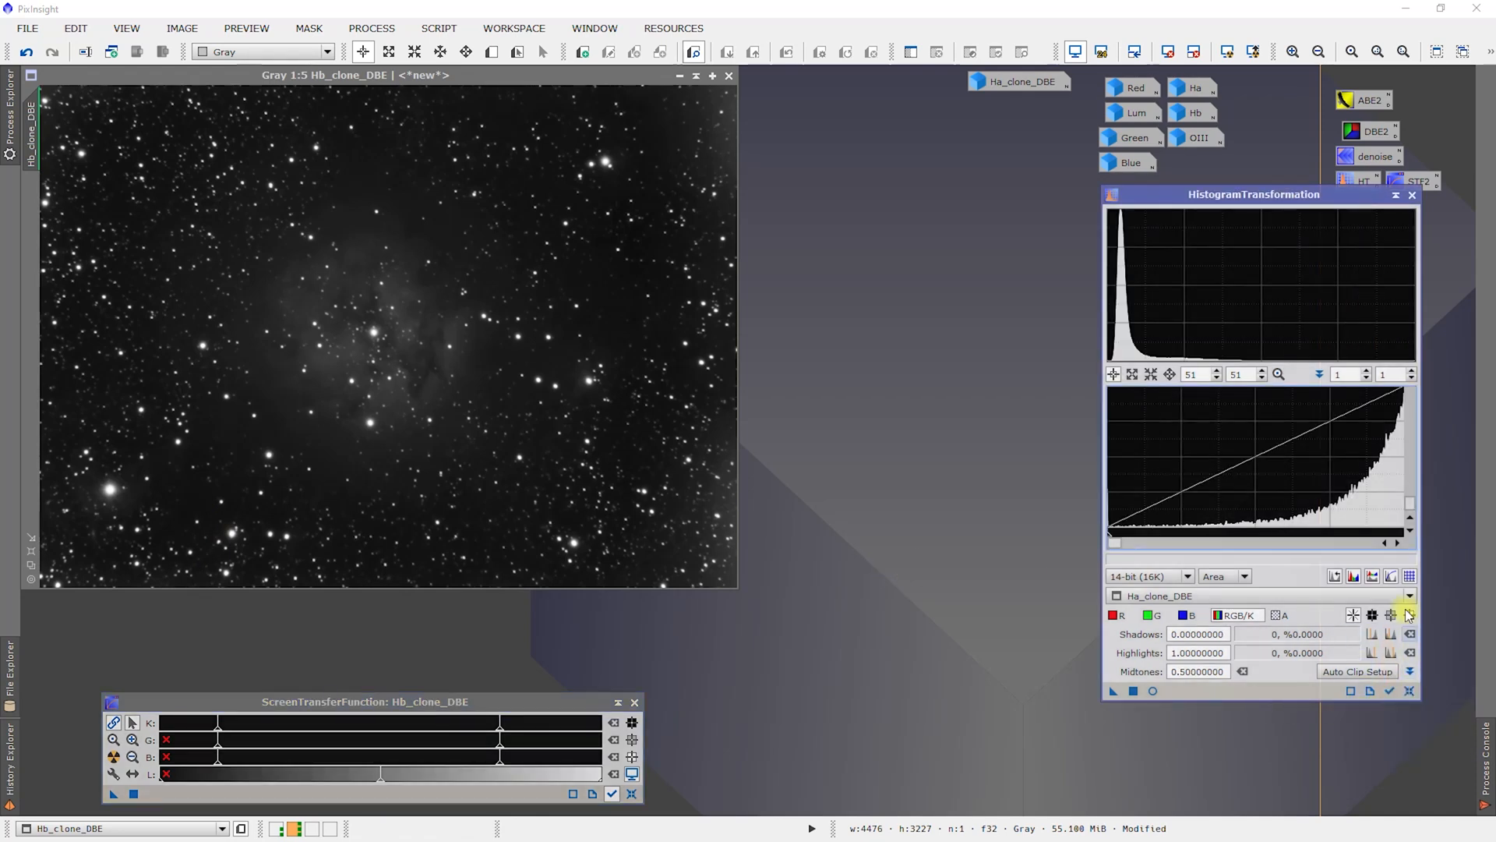
pyautogui.click(1189, 595)
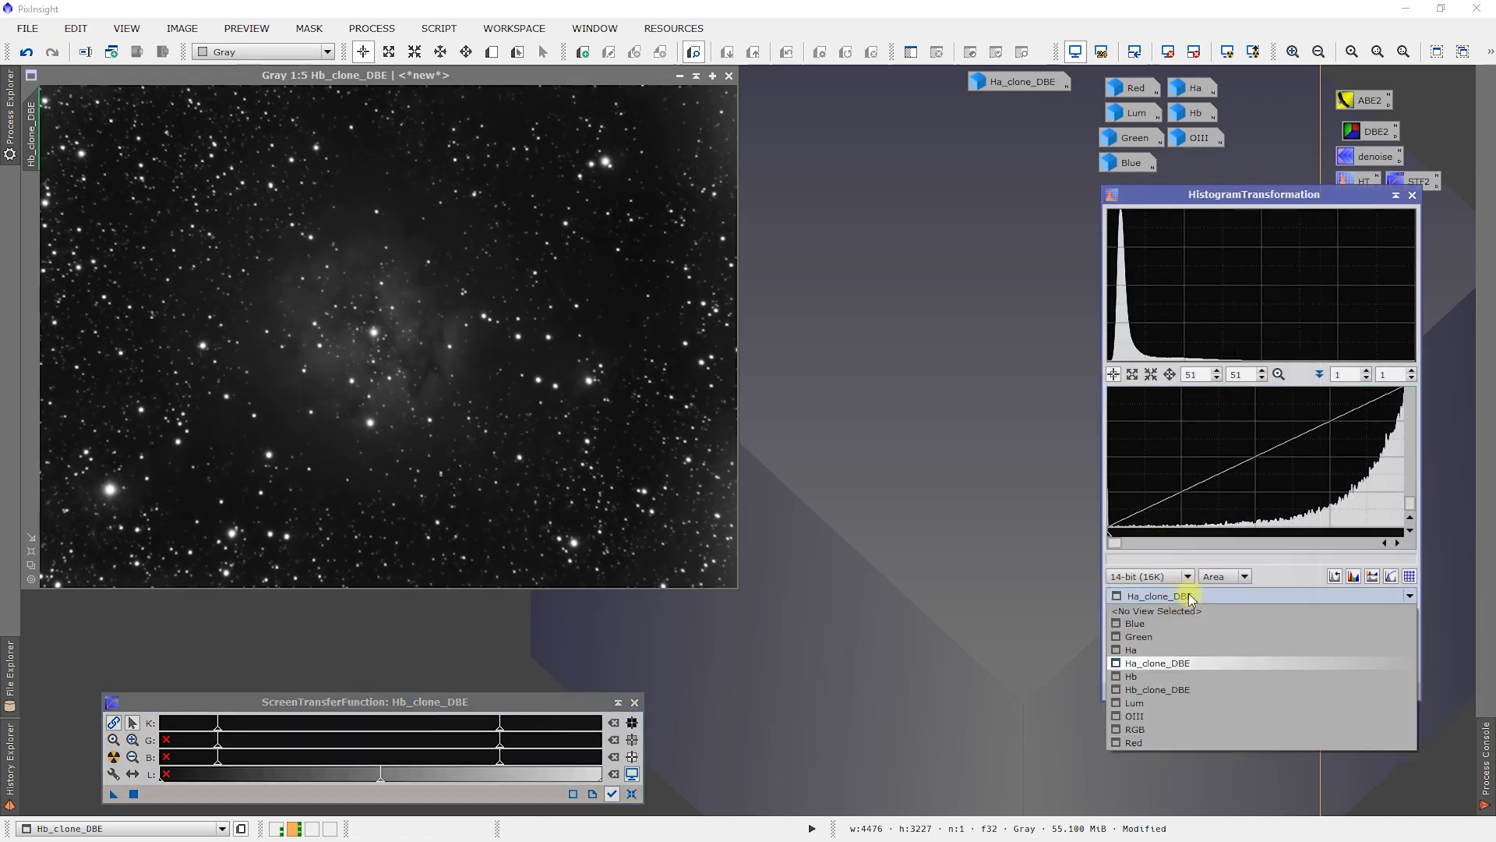
pyautogui.click(1168, 691)
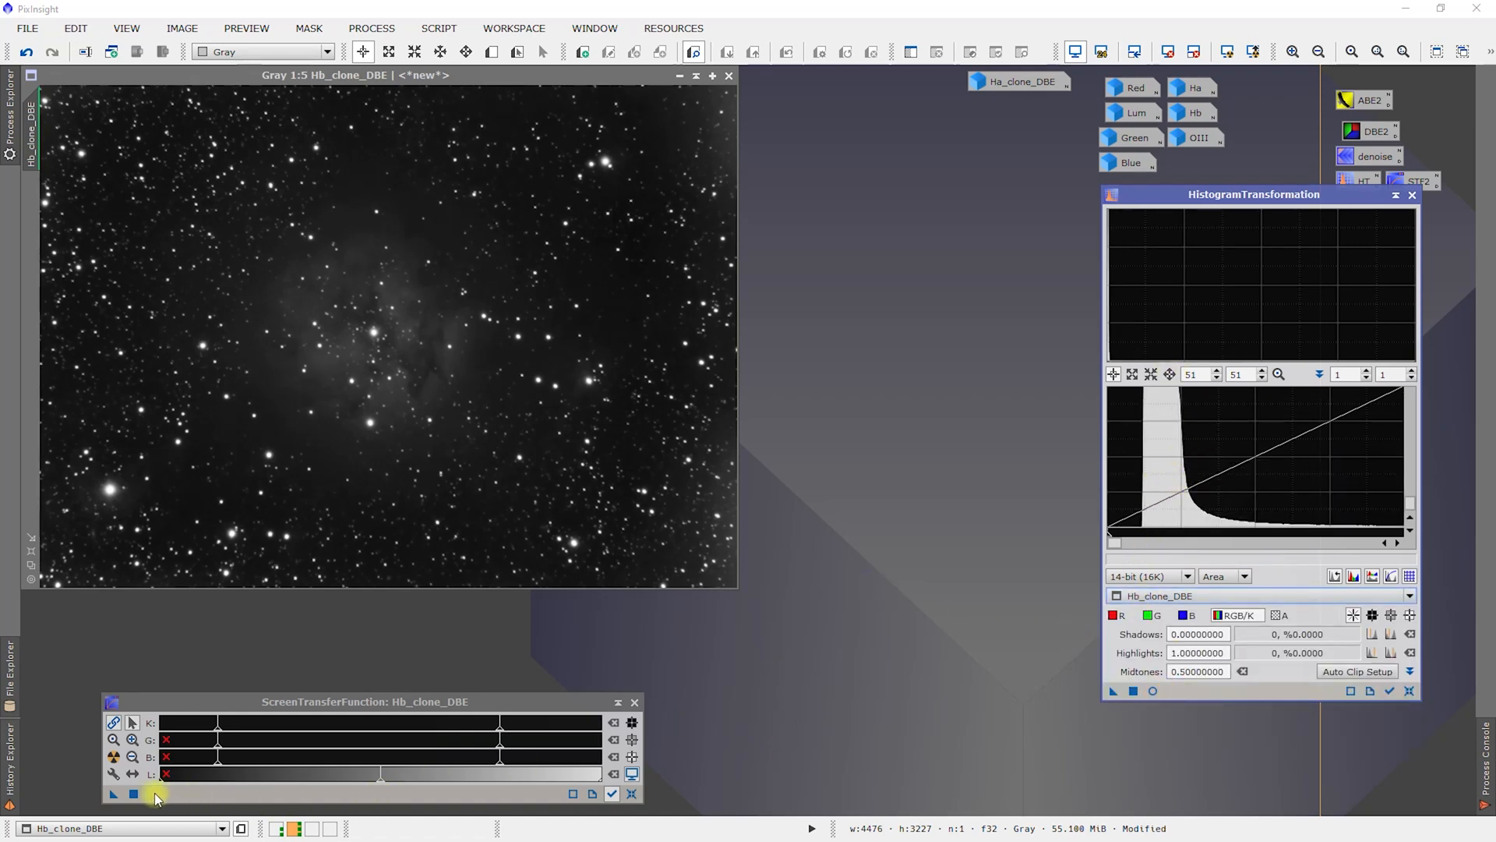
# - Transfer the Hb_clone_DBE screen stretch to HistogramTransformation
pyautogui.moveTo(112, 795); pyautogui.dragTo(896, 683)
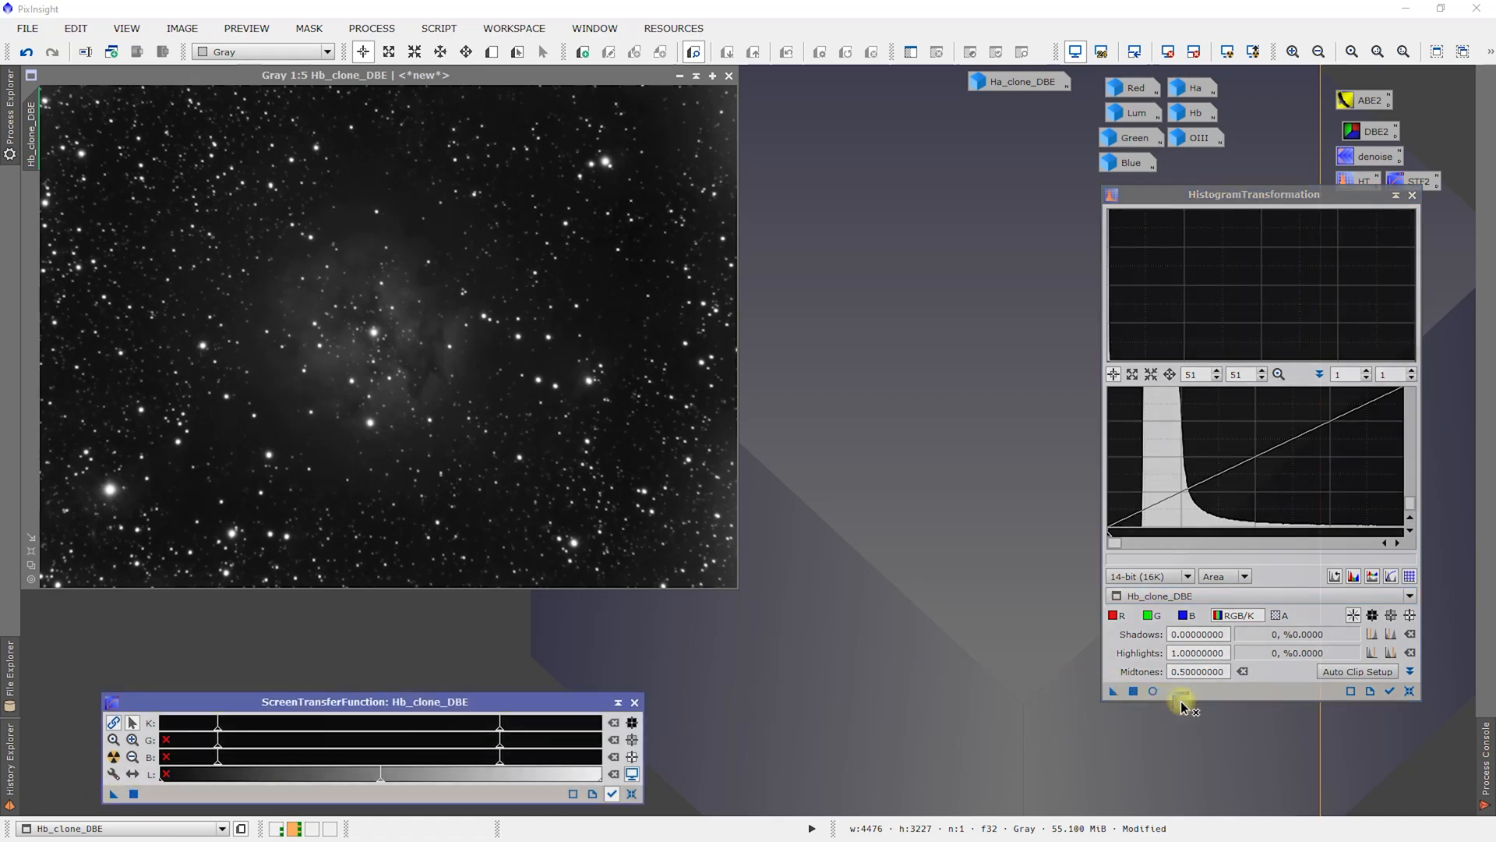
pyautogui.moveTo(1181, 700); pyautogui.dragTo(1201, 689)
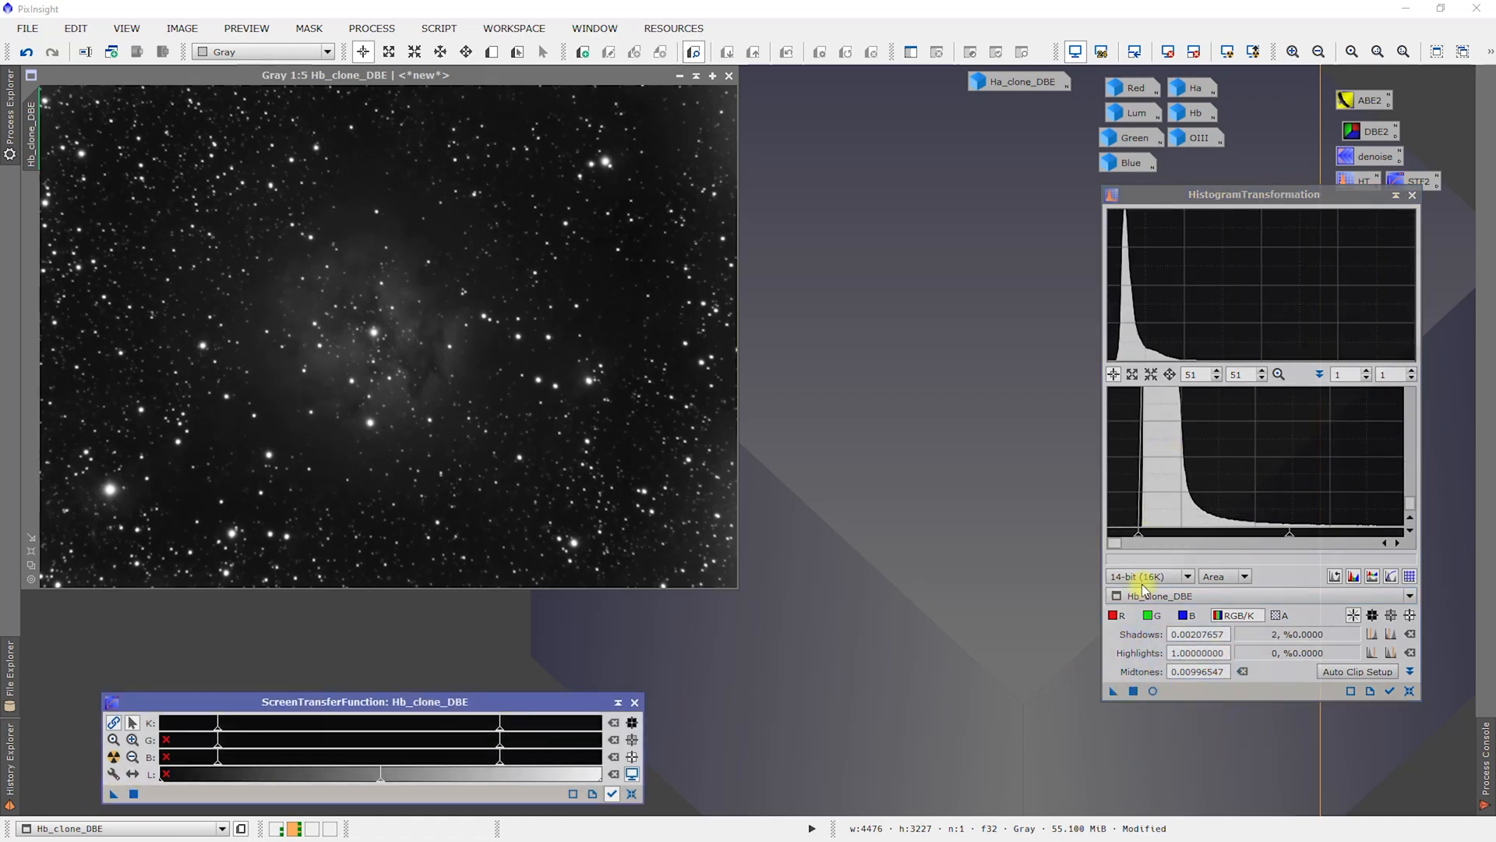
# - Show a real-time preview of the Hb_clone_DBE histogram stretch with the image's screen stretch reset
pyautogui.click(1153, 692)
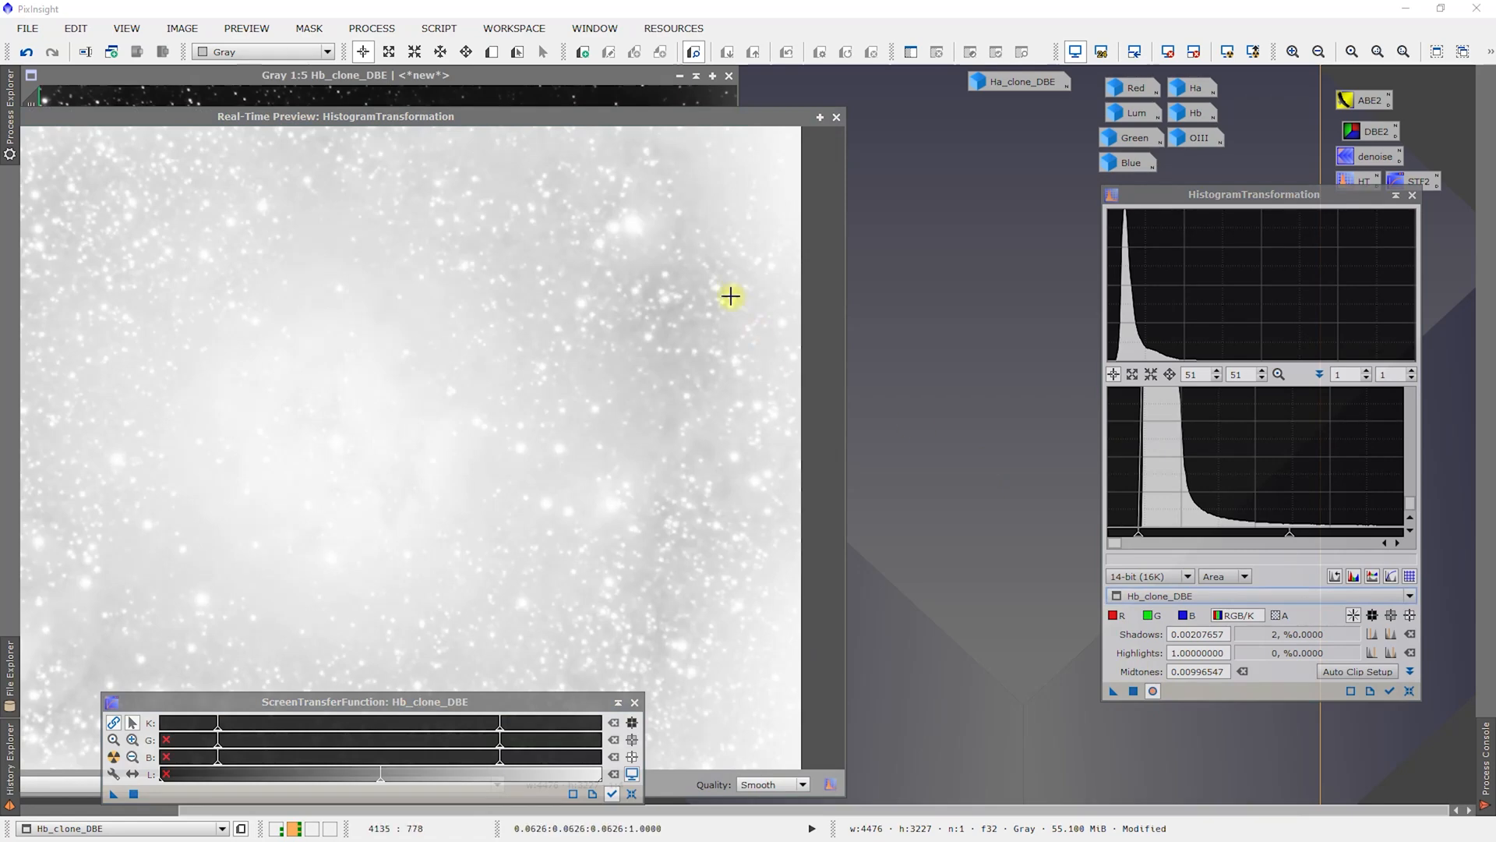
pyautogui.click(630, 794)
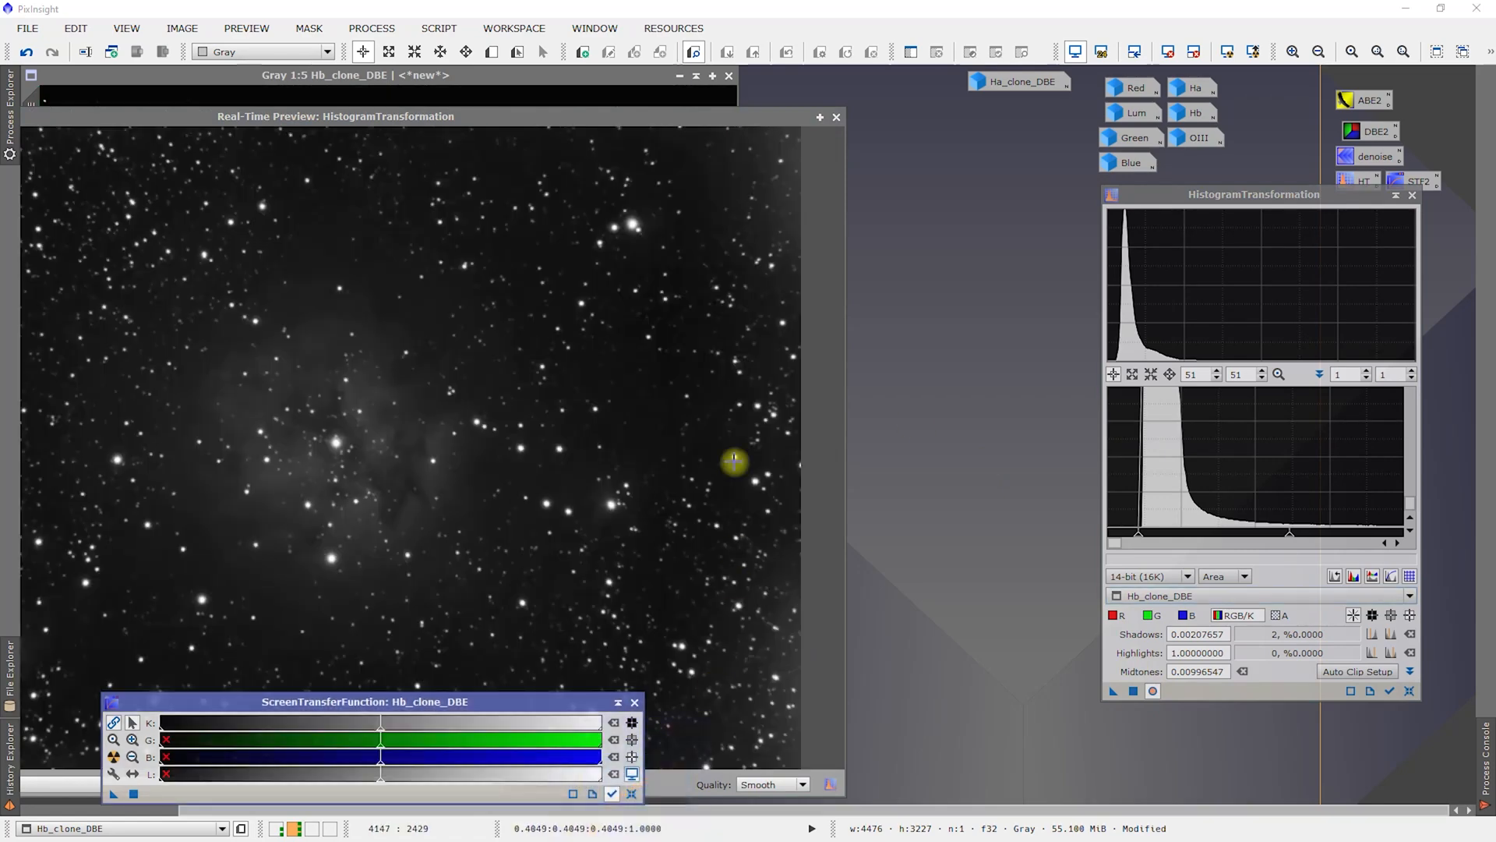
pyautogui.moveTo(400, 115); pyautogui.dragTo(592, 74)
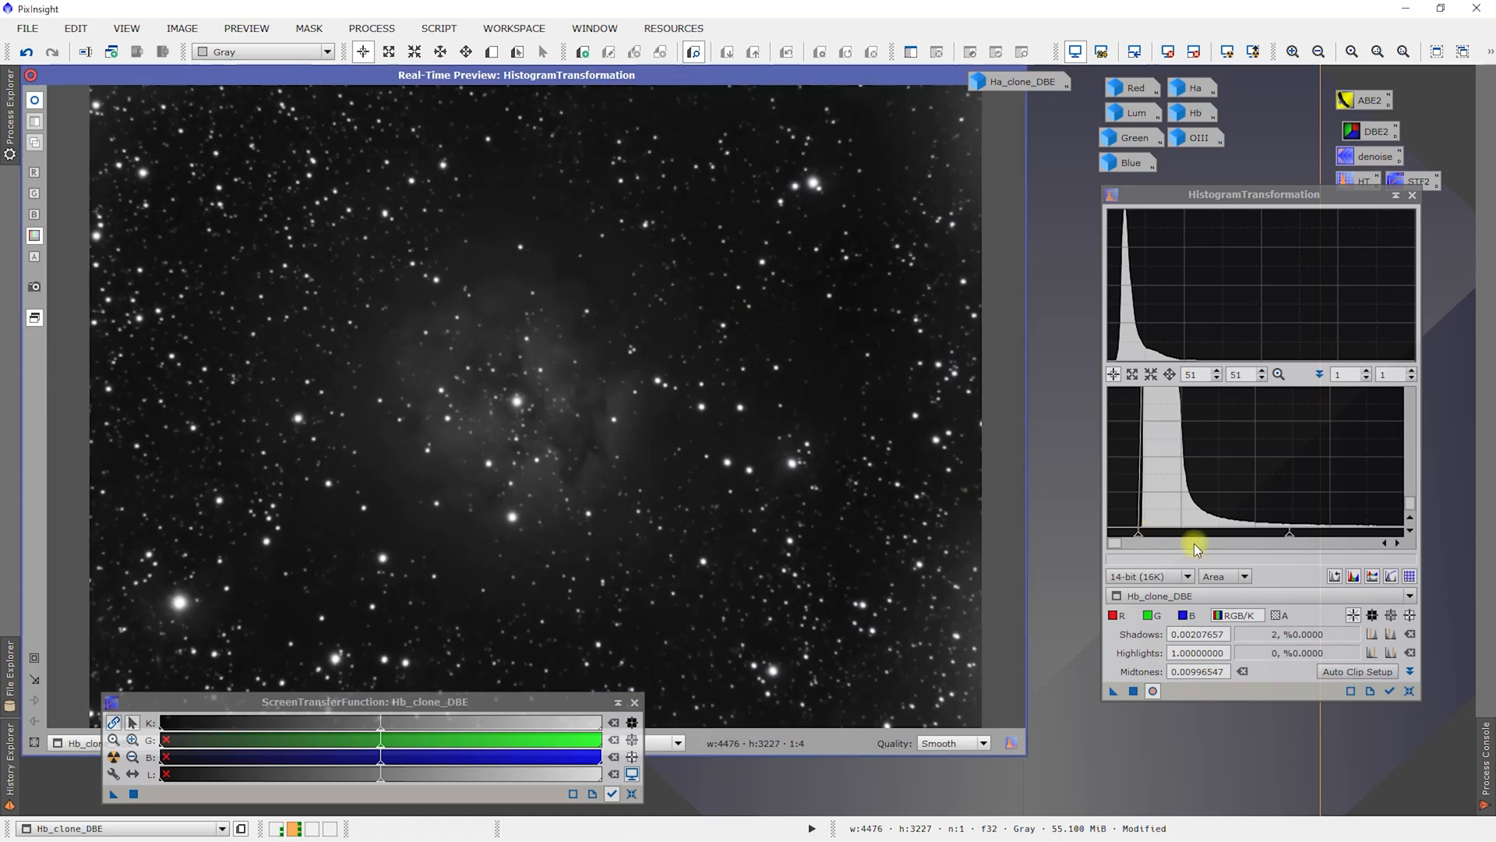
# - Set the histogram shadows to about 0.00231601 and midtones to about 0.01129739, and apply the stretch to Hb_clone_DBE without the preview
pyautogui.moveTo(1138, 539); pyautogui.dragTo(1143, 538)
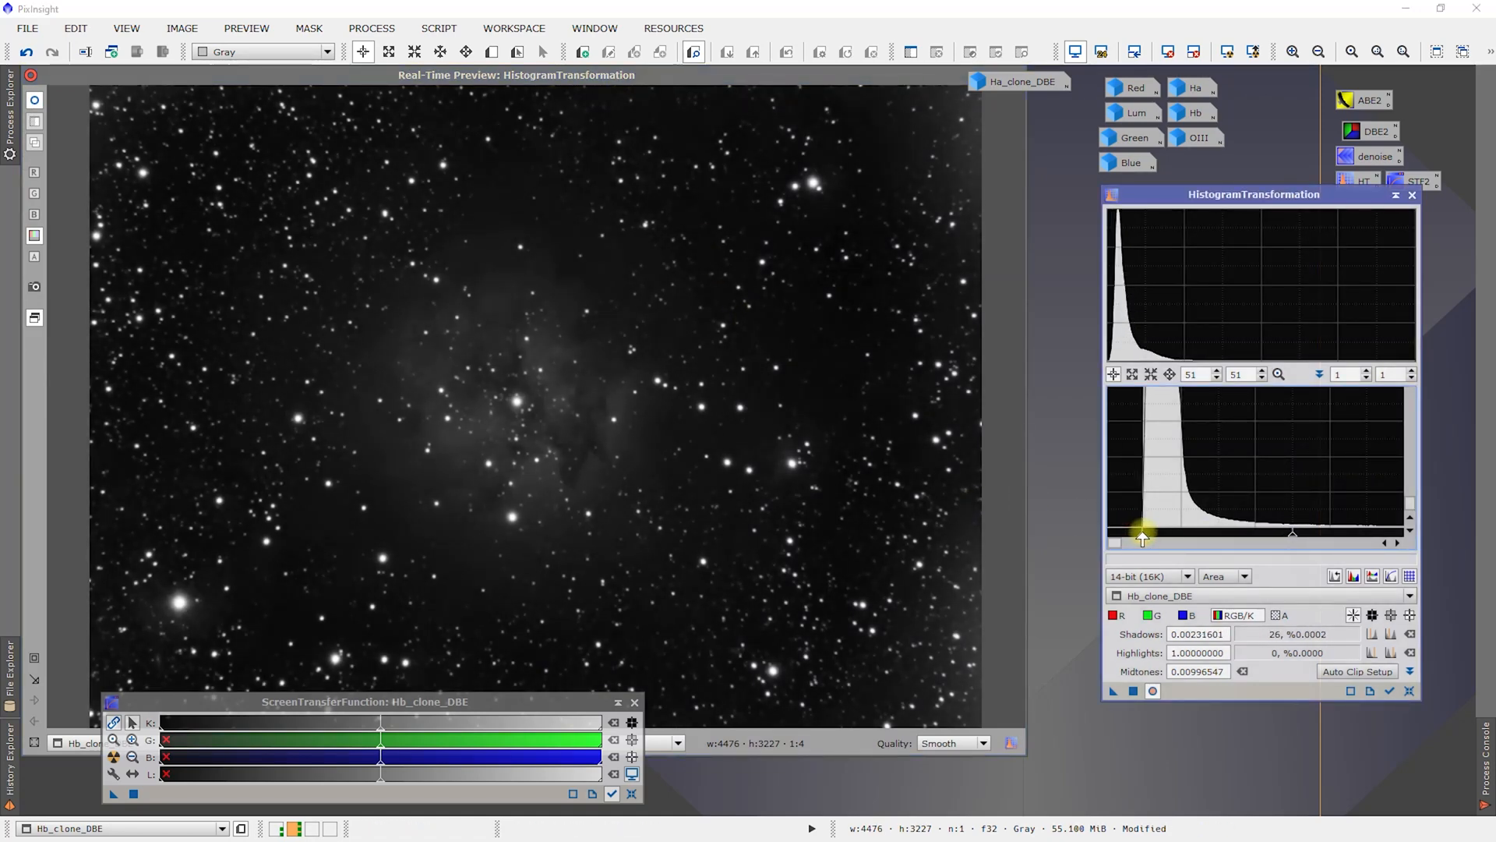
pyautogui.moveTo(1294, 548)
pyautogui.mouseDown()
pyautogui.moveTo(1196, 539)
pyautogui.moveTo(1346, 541)
pyautogui.moveTo(1289, 554)
pyautogui.moveTo(1267, 538)
pyautogui.moveTo(1328, 532)
pyautogui.moveTo(1314, 533)
pyautogui.mouseUp()
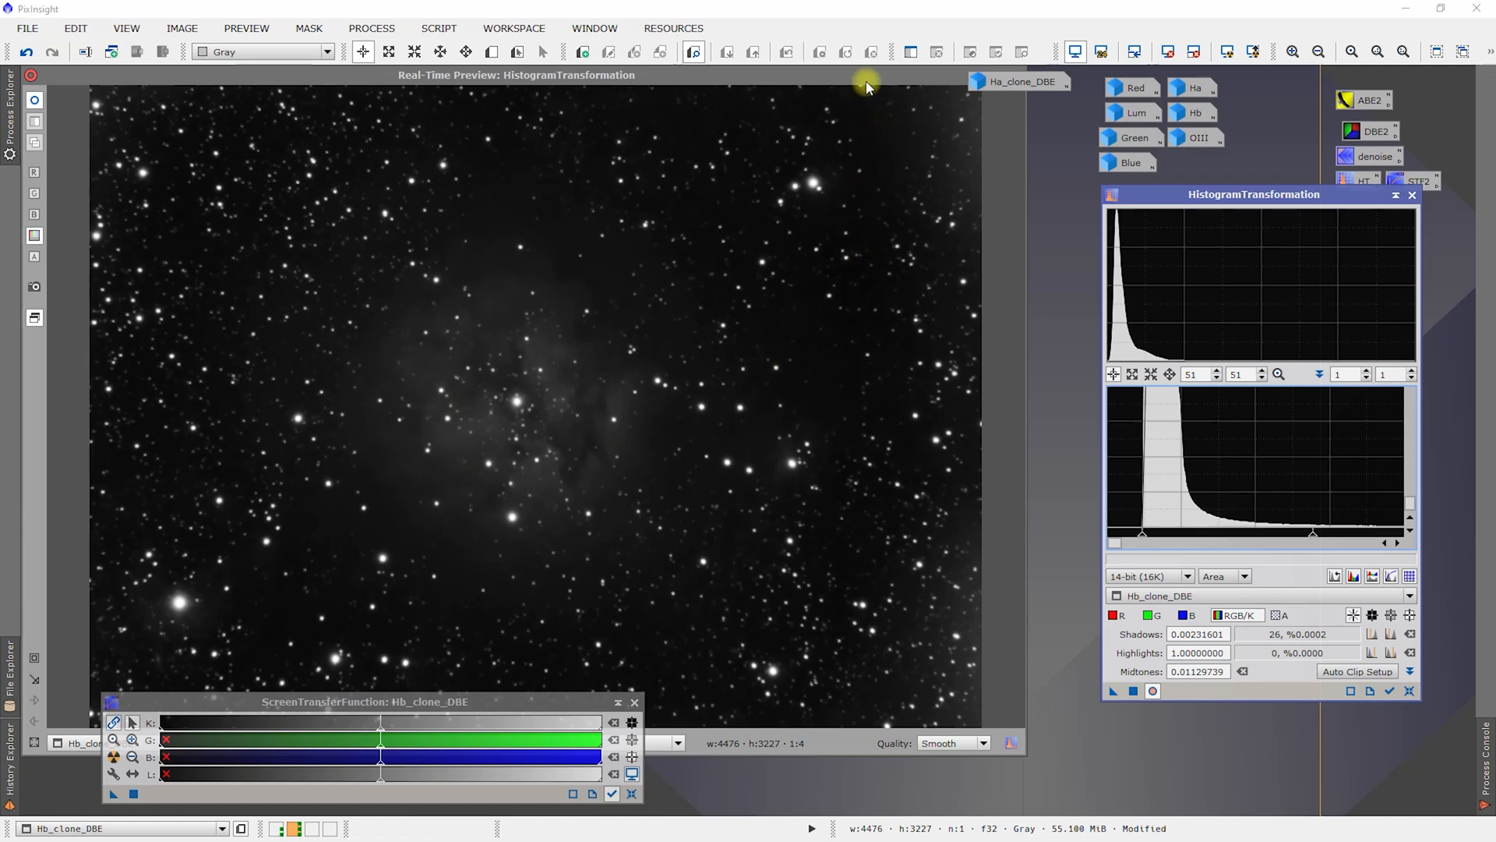
pyautogui.moveTo(866, 80); pyautogui.dragTo(787, 95)
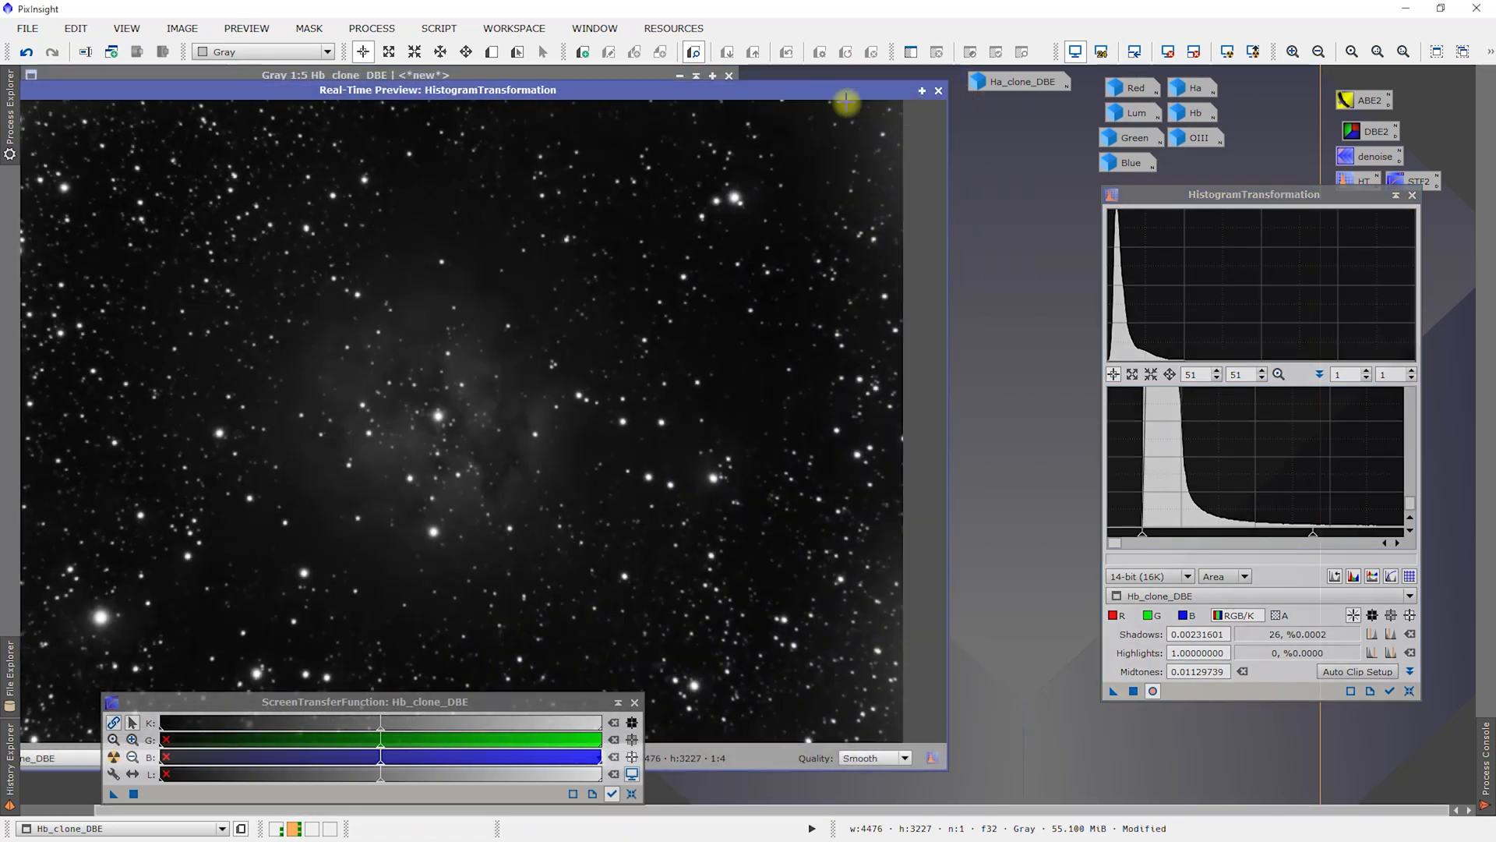
pyautogui.click(940, 90)
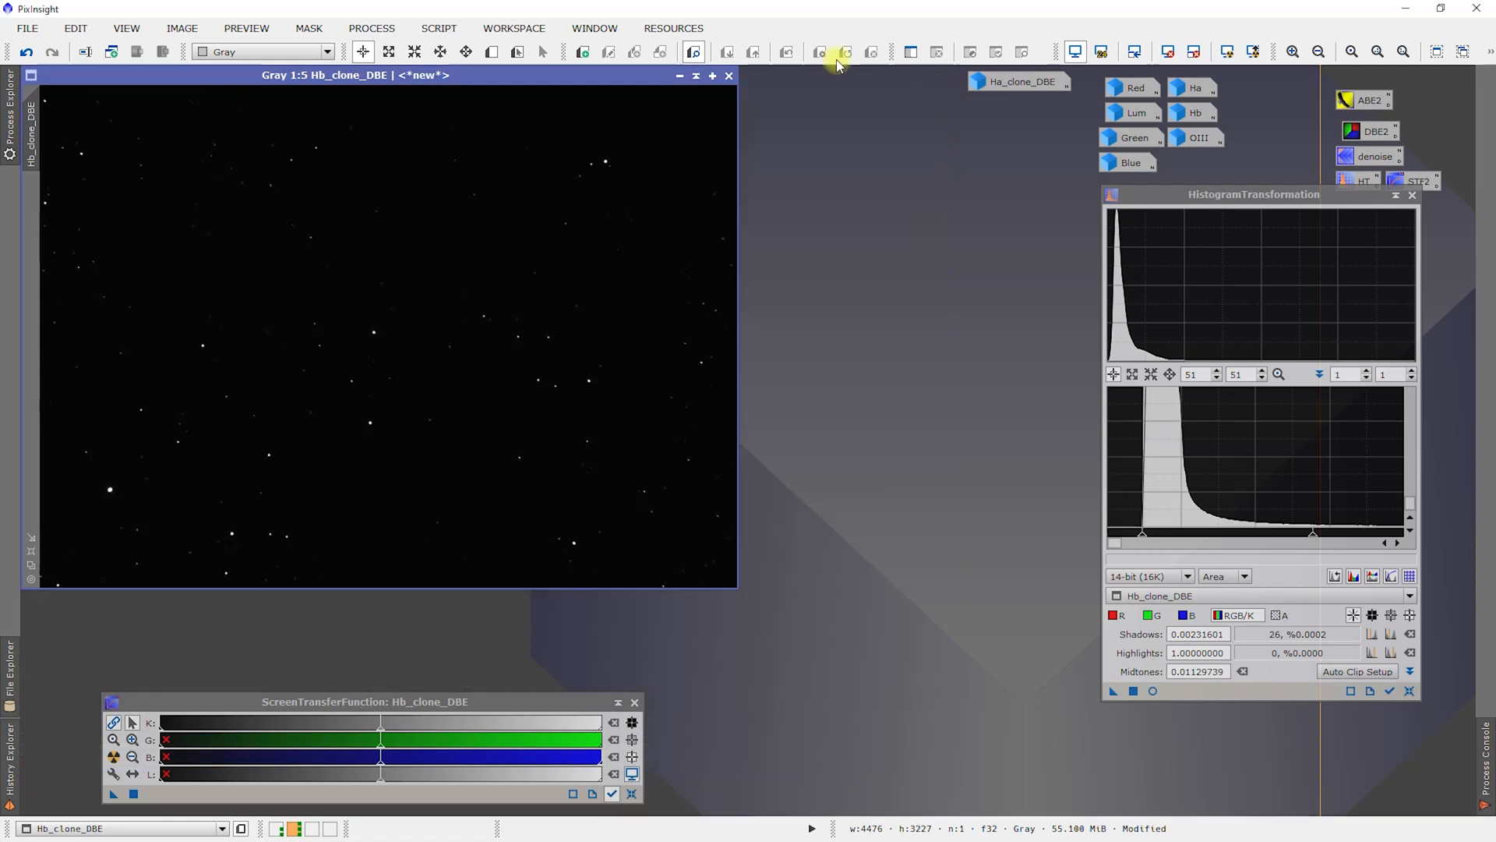
pyautogui.click(1134, 693)
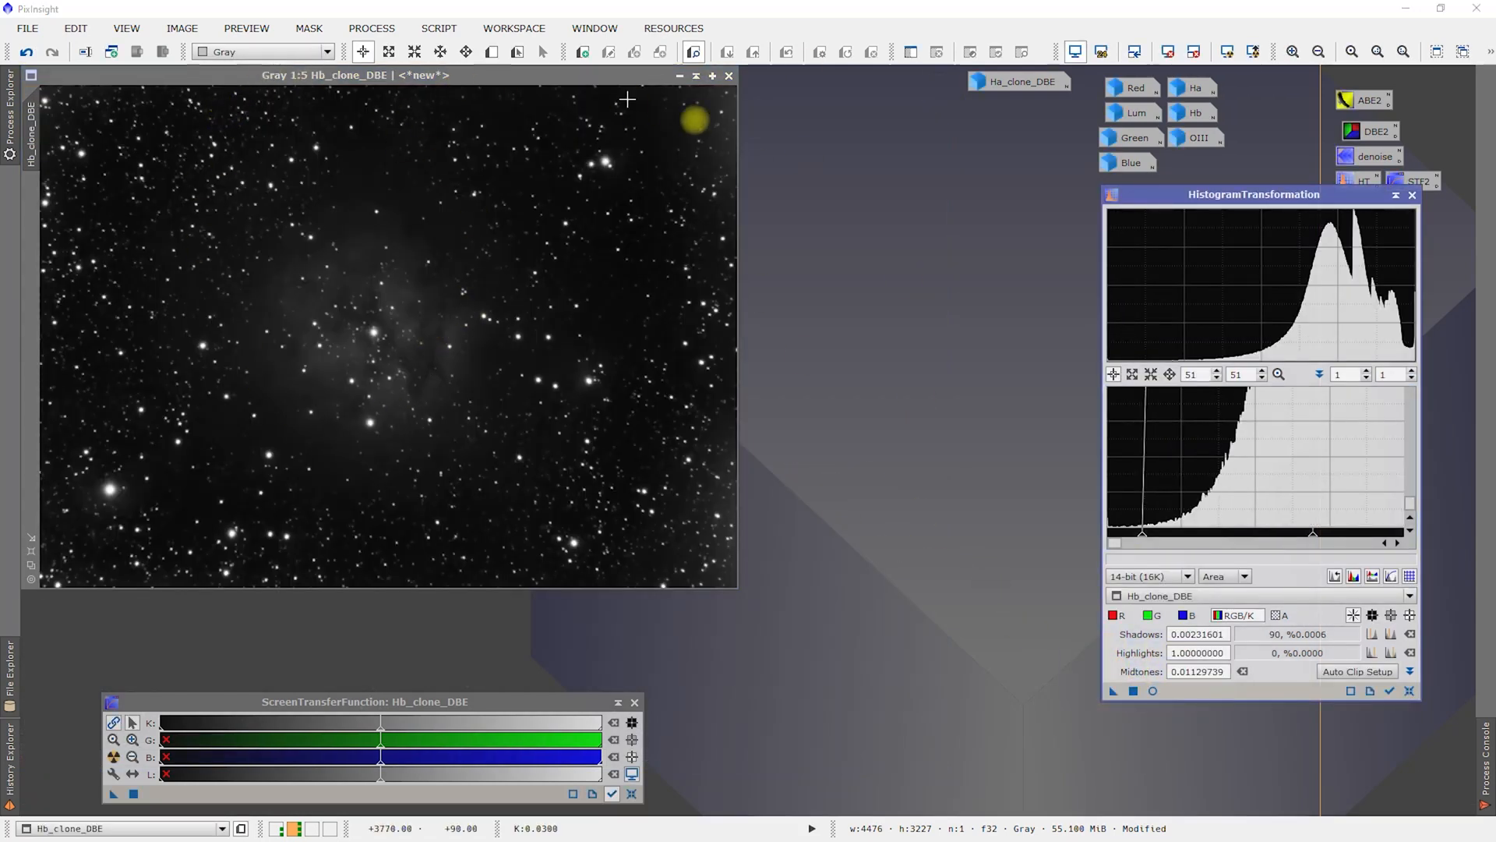
# - Minimize Hb_clone_DBE and close HistogramTransformation and ScreenTransferFunction
pyautogui.click(677, 77)
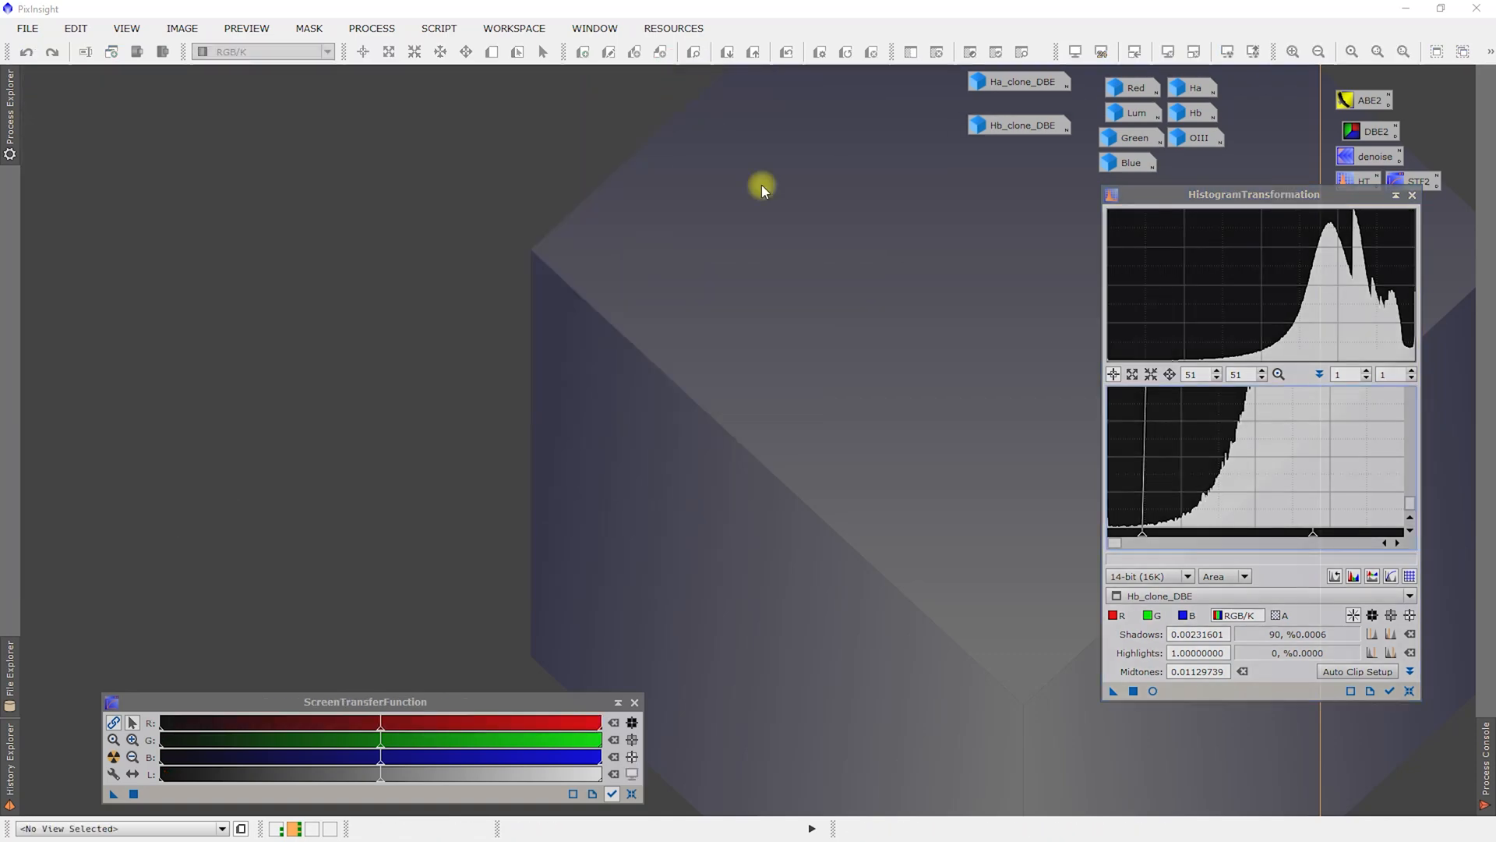
pyautogui.click(1412, 197)
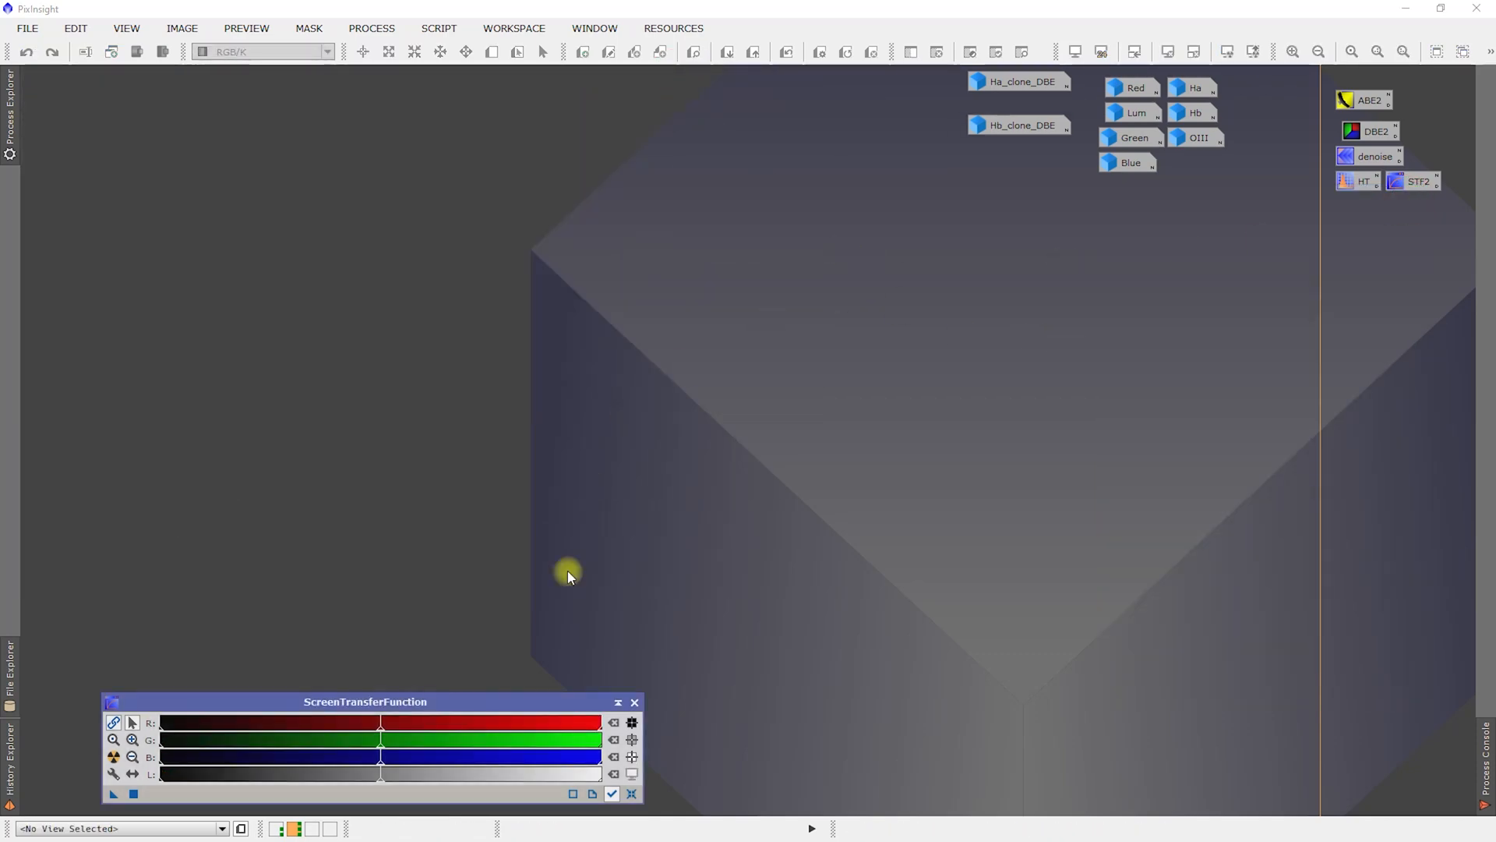
pyautogui.click(632, 706)
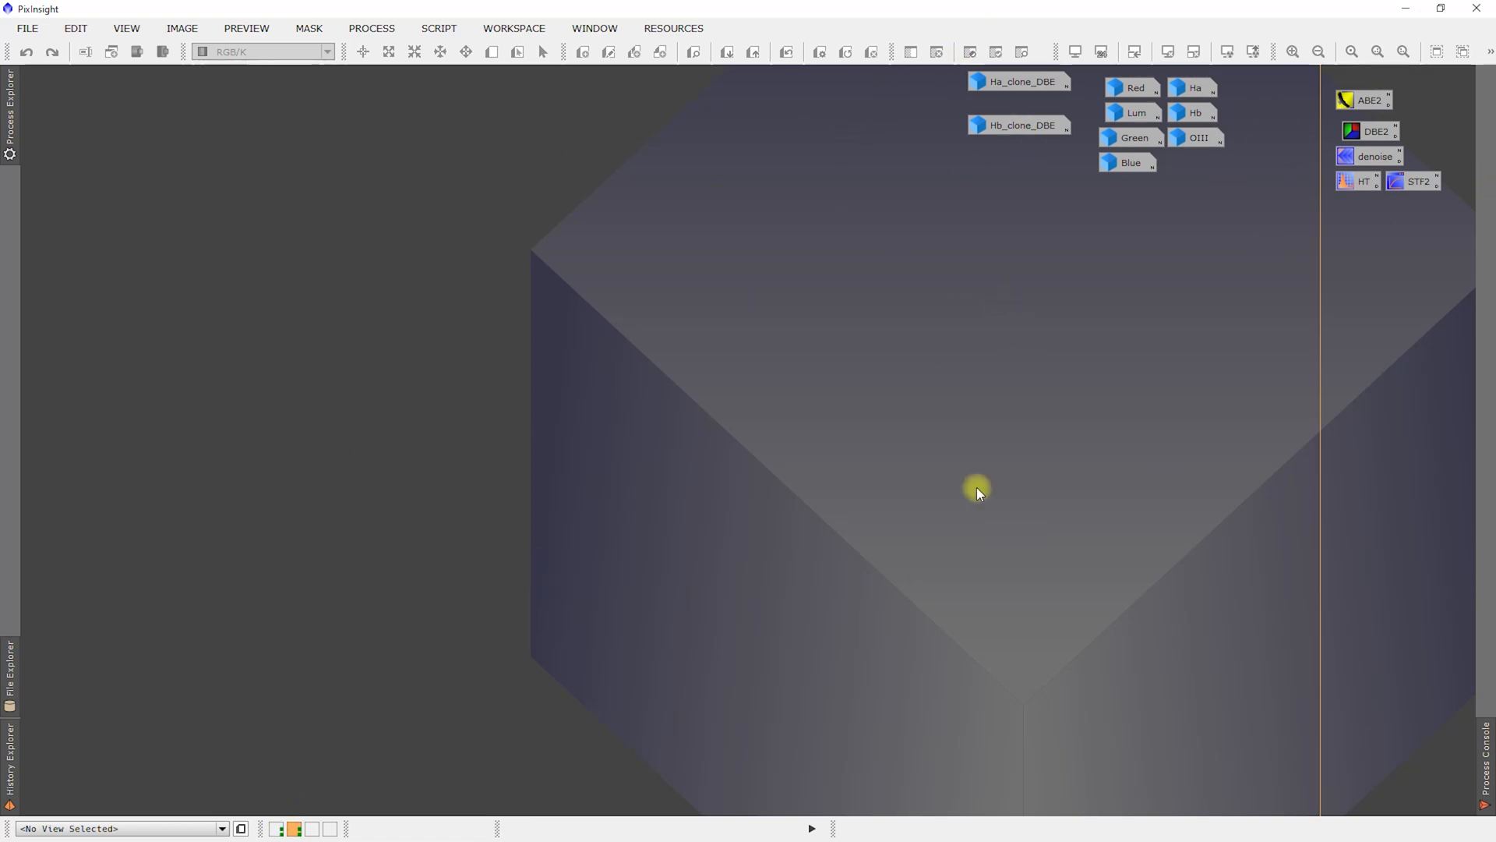
# - Look at the processed RGB nebula image in the first workspace and return to the narrowband workspace
pyautogui.click(276, 829)
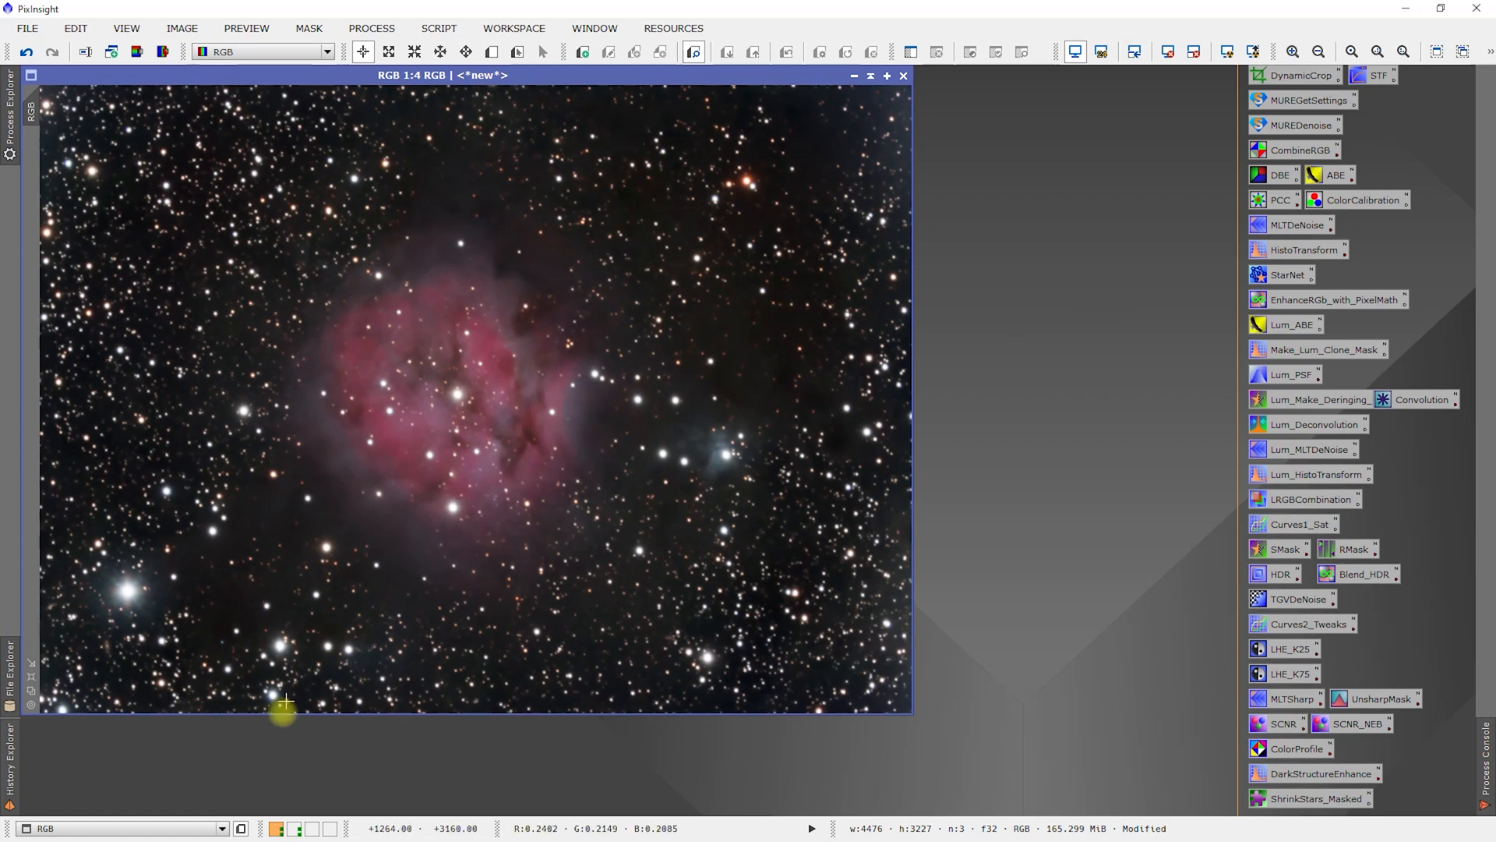
pyautogui.click(293, 829)
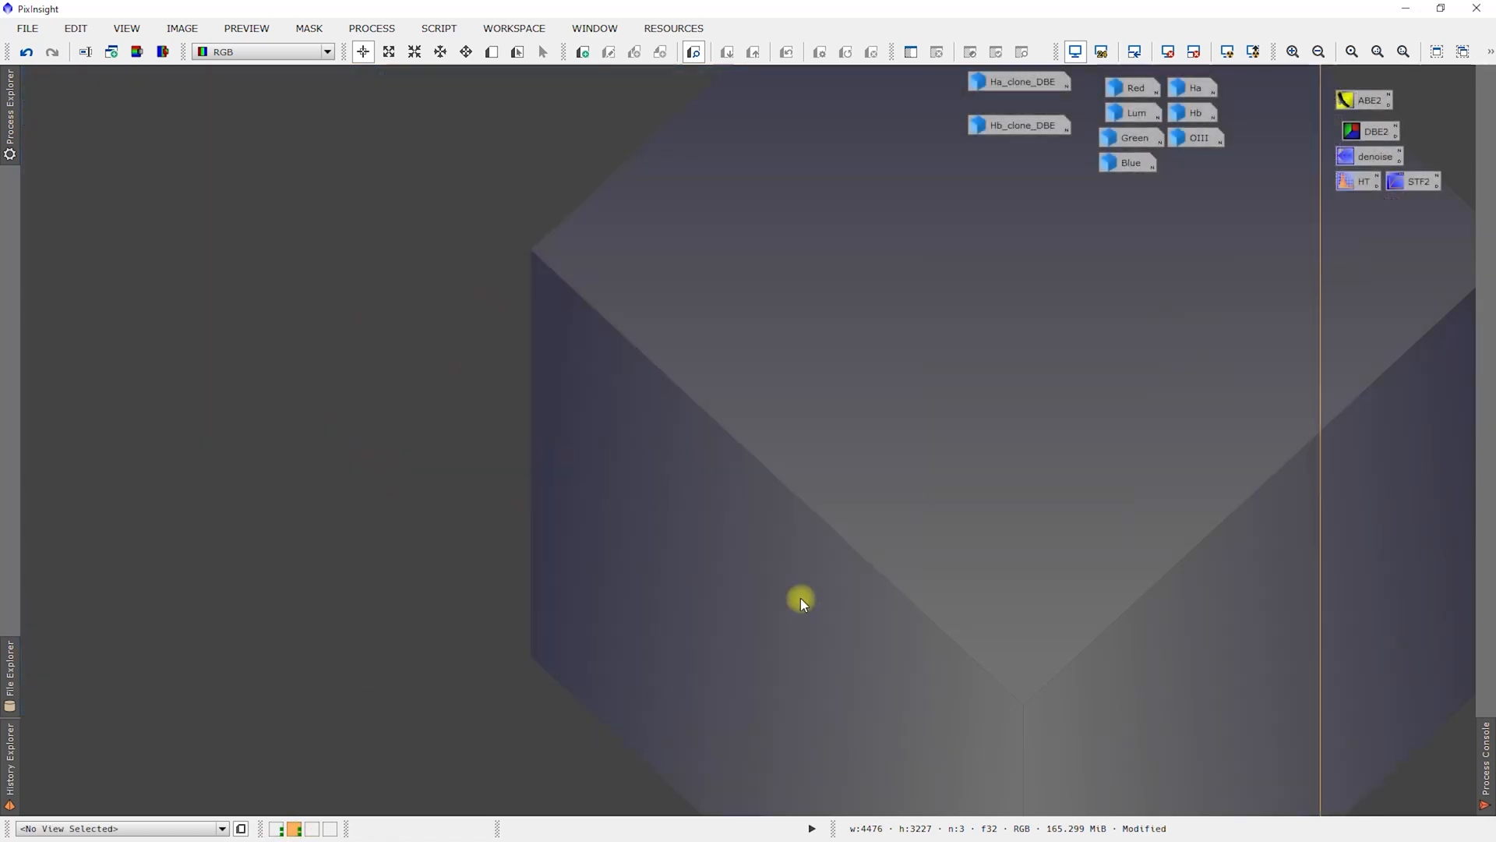